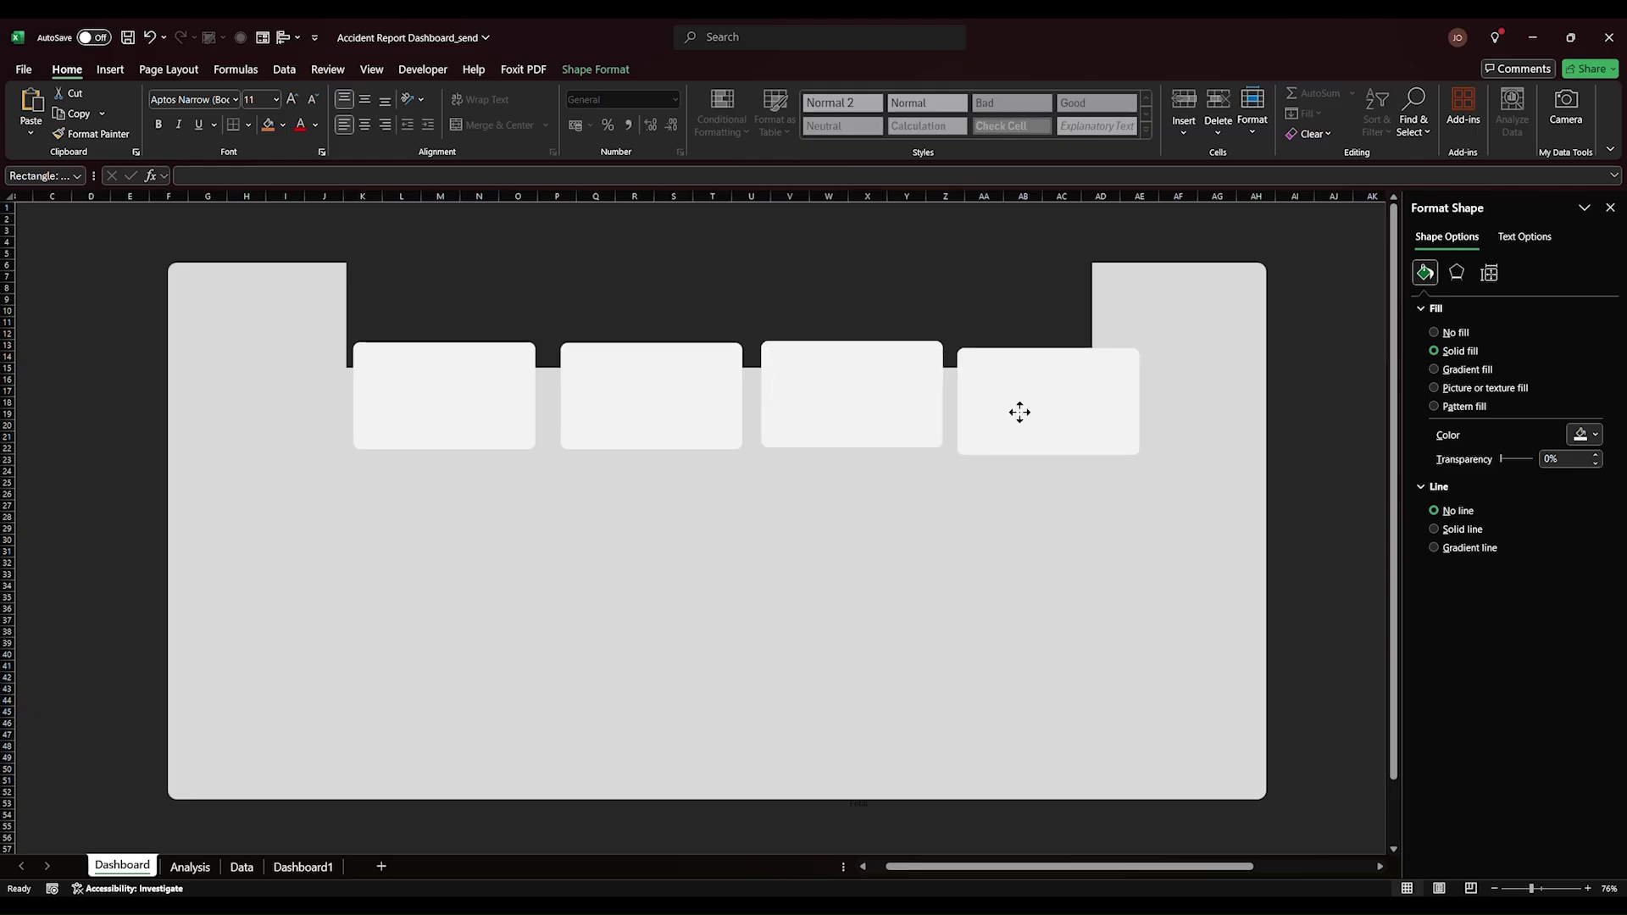
- Move the second, third and fourth white cards leftward to narrow the gaps between them
{"action": "left_click_drag", "start_coordinate": [617, 403], "coordinate": [628, 421]}
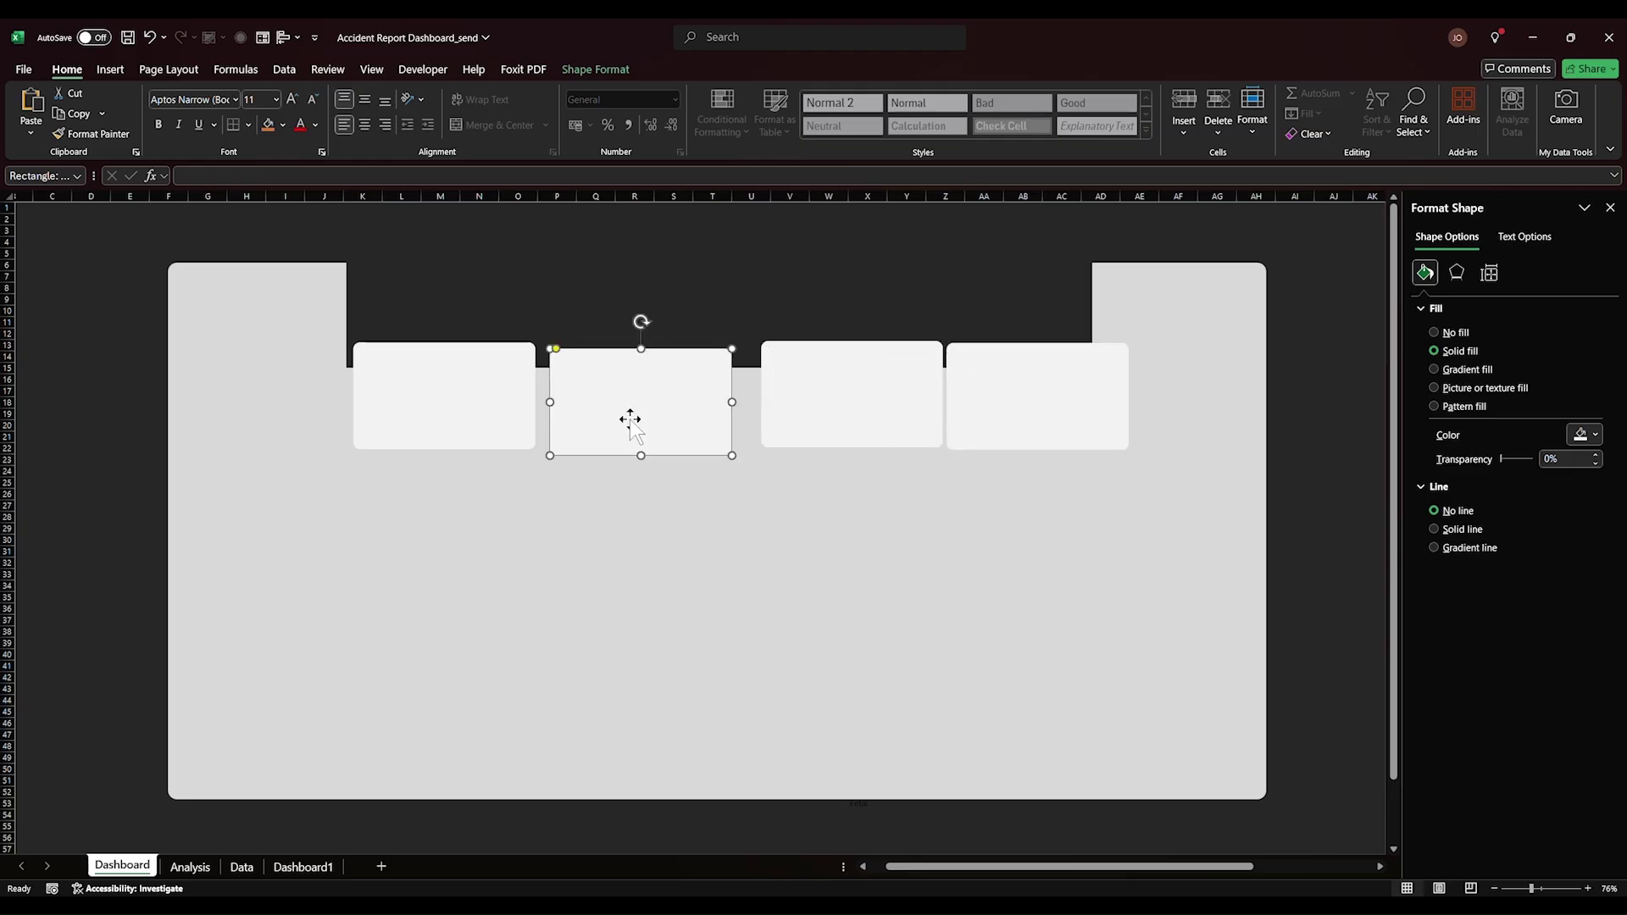
{"action": "left_click_drag", "start_coordinate": [888, 422], "coordinate": [864, 424]}
{"action": "left_click_drag", "start_coordinate": [1000, 439], "coordinate": [980, 436]}
- Widen the dark header rectangle at both ends beyond the card row, and shift the fourth card slightly toward its right end
{"action": "left_click", "coordinate": [959, 286]}
{"action": "left_click_drag", "start_coordinate": [1093, 316], "coordinate": [1131, 315]}
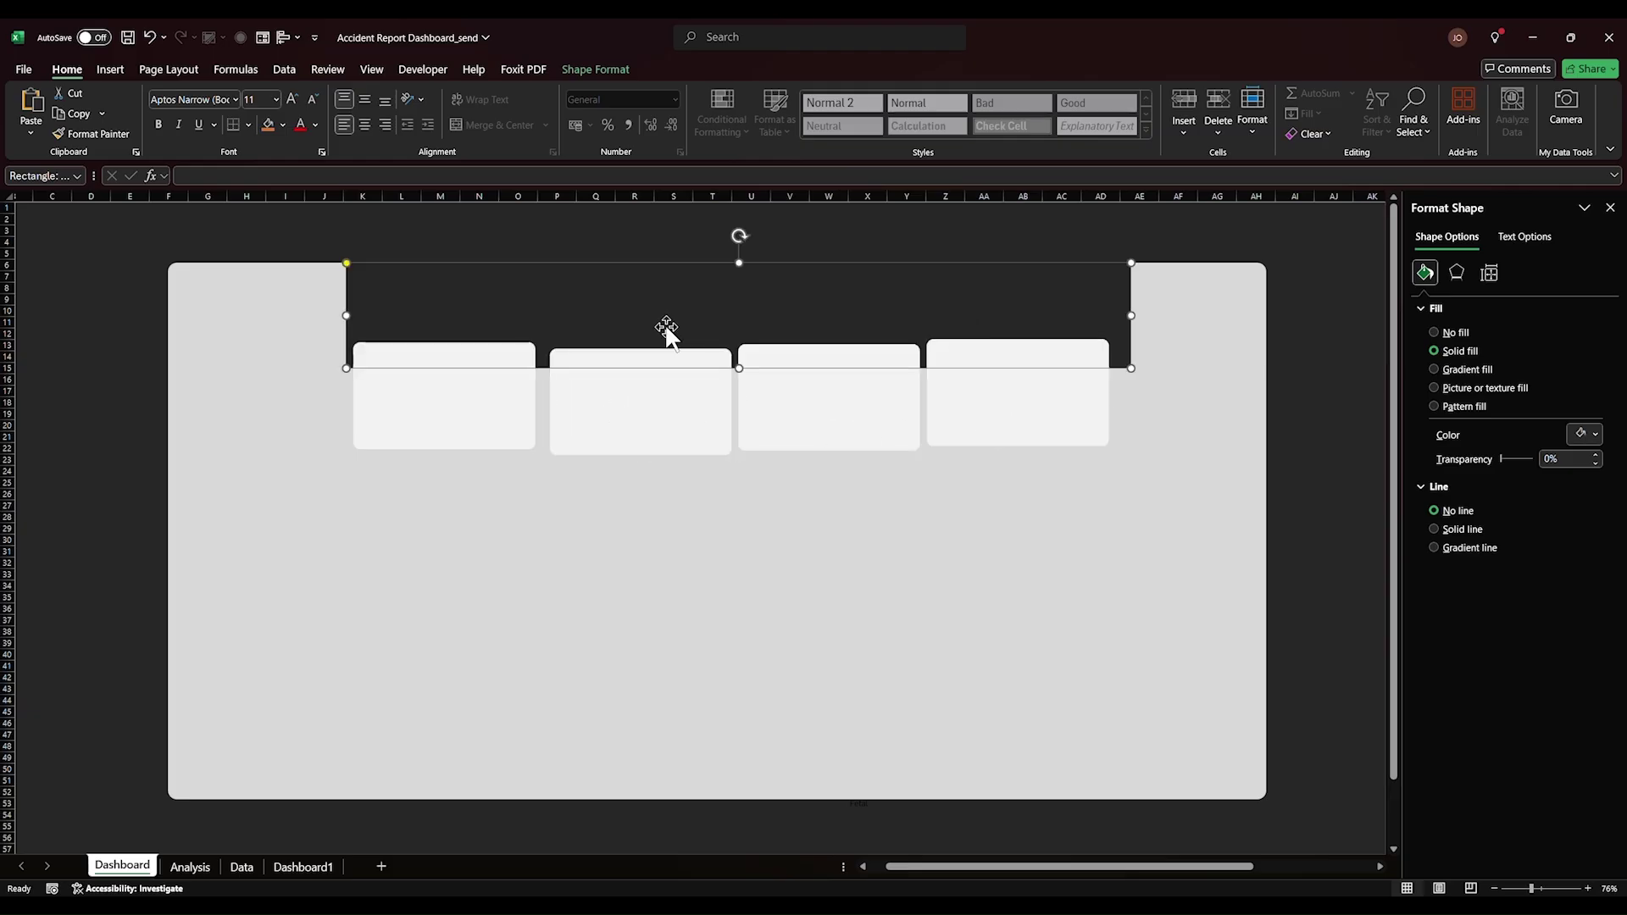
{"action": "left_click_drag", "start_coordinate": [345, 315], "coordinate": [317, 315]}
{"action": "left_click_drag", "start_coordinate": [1017, 411], "coordinate": [1026, 423]}
{"action": "left_click", "coordinate": [1132, 331]}
{"action": "left_click_drag", "start_coordinate": [1133, 331], "coordinate": [1144, 331]}
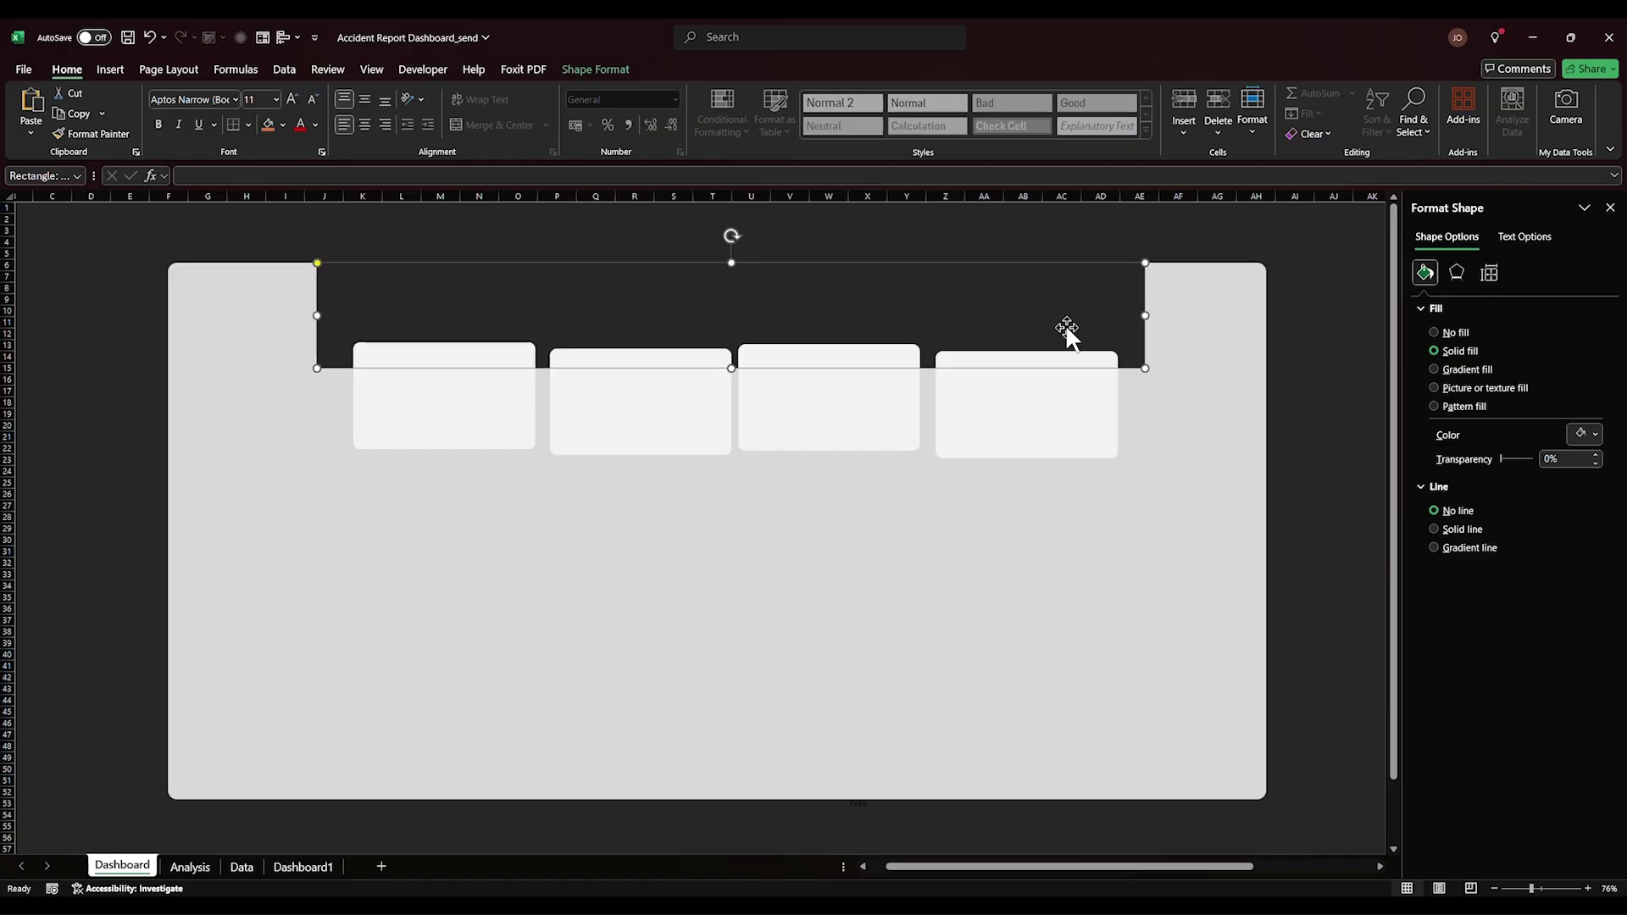
- Shift the first three cards slightly left so the row spreads roughly evenly beneath the dark header
{"action": "left_click_drag", "start_coordinate": [451, 407], "coordinate": [439, 408]}
{"action": "left_click_drag", "start_coordinate": [618, 429], "coordinate": [608, 429]}
{"action": "left_click_drag", "start_coordinate": [789, 417], "coordinate": [785, 417]}
- Select all four cards in the top row and align them along their bottom edges
{"action": "left_click", "coordinate": [786, 417], "text": "shift"}
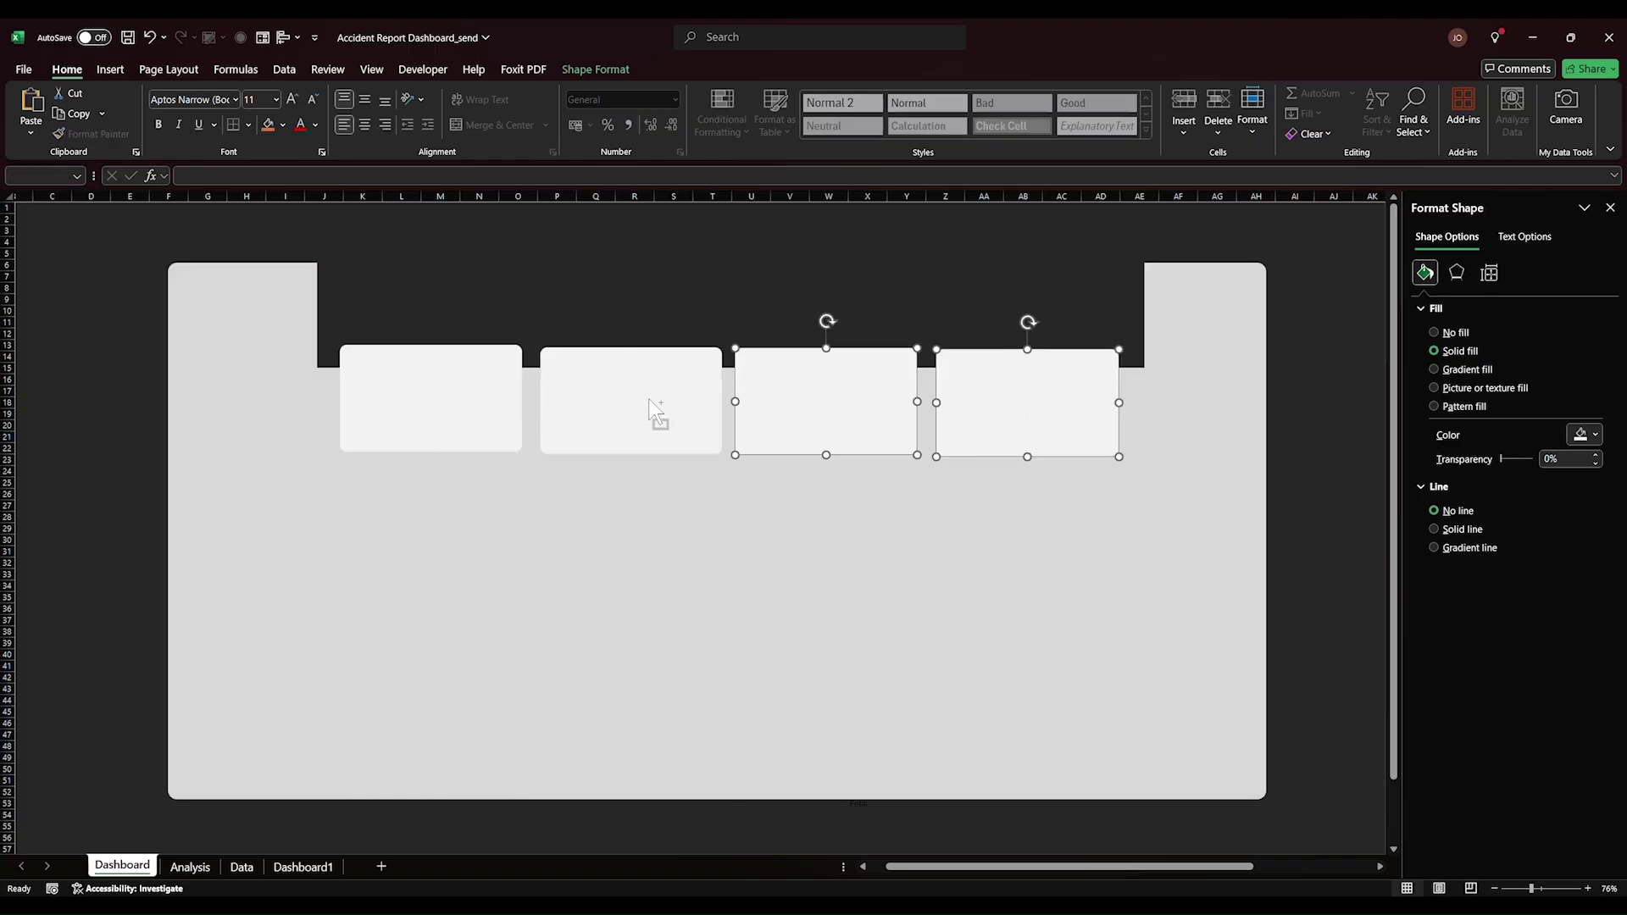
{"action": "left_click", "coordinate": [658, 410], "text": "shift"}
{"action": "left_click", "coordinate": [432, 406], "text": "shift"}
{"action": "right_click", "coordinate": [430, 407]}
{"action": "left_click", "coordinate": [595, 69]}
{"action": "left_click", "coordinate": [1110, 110]}
{"action": "left_click", "coordinate": [1183, 323]}
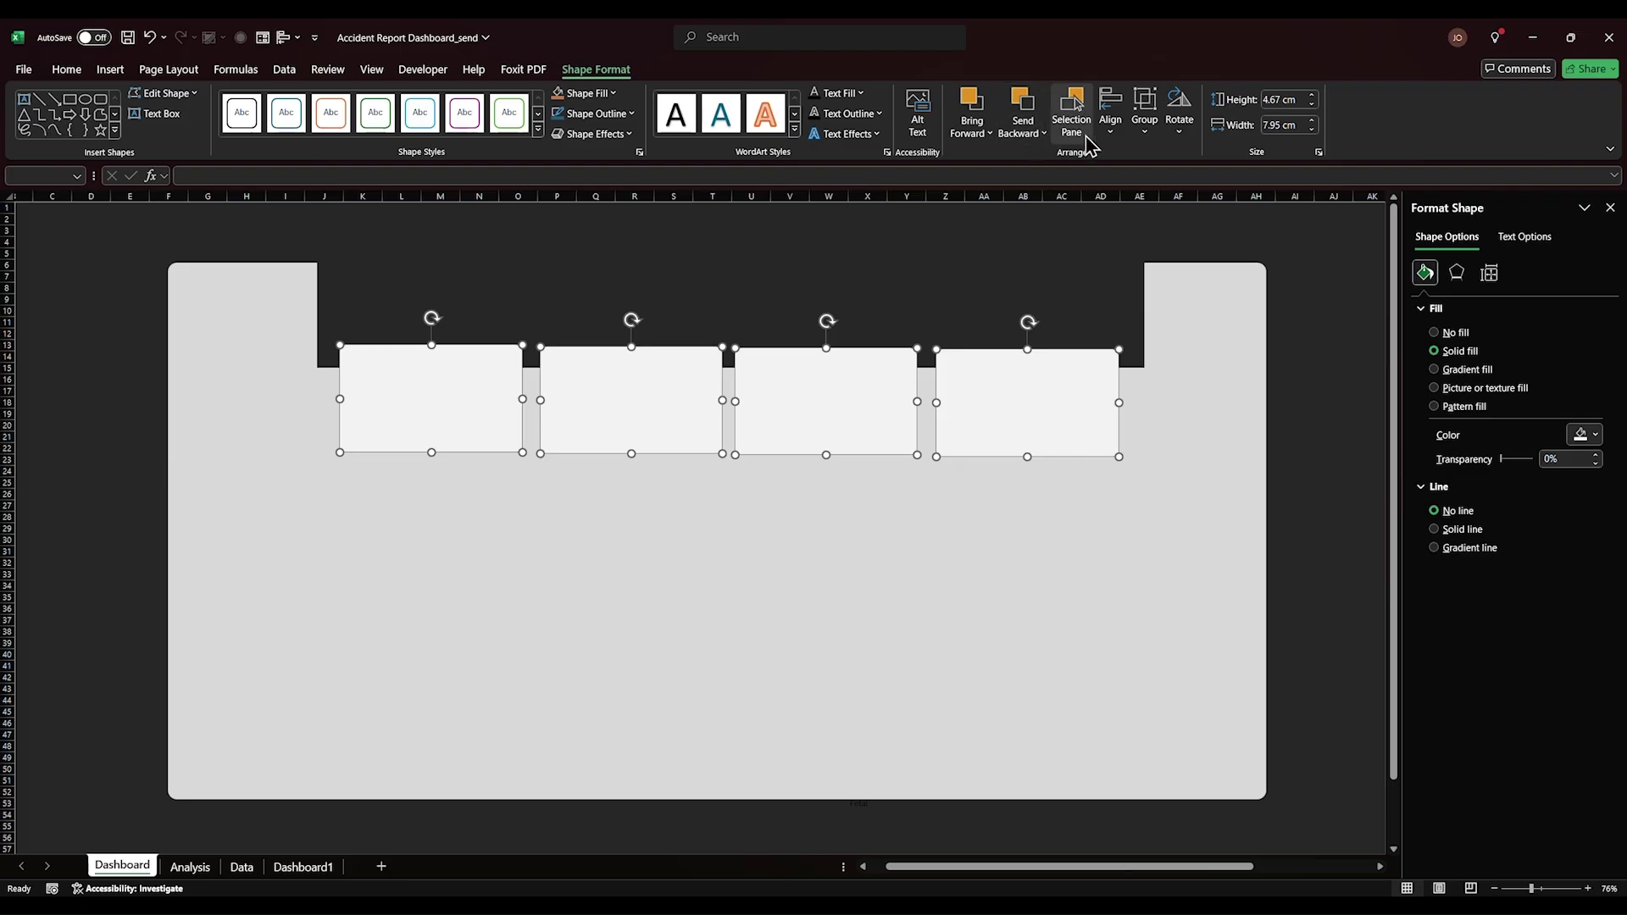
{"action": "left_click", "coordinate": [1110, 110]}
{"action": "left_click", "coordinate": [1150, 185]}
{"action": "key", "text": "ctrl+z"}
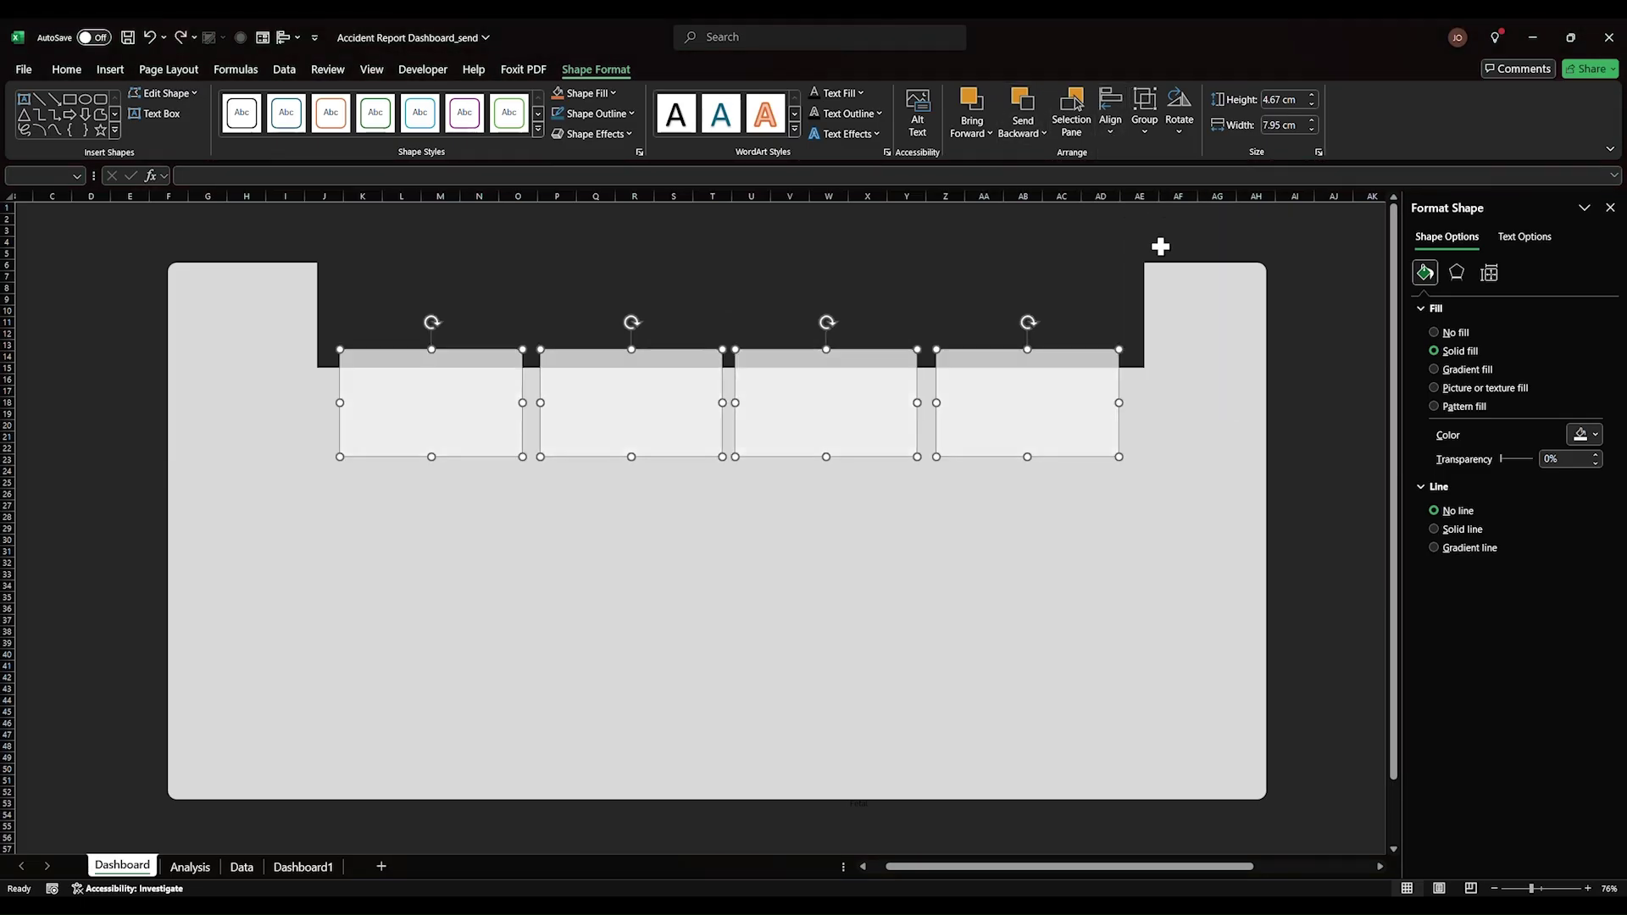
- Distribute the four top-row cards horizontally with equal spacing
{"action": "left_click", "coordinate": [1110, 110]}
{"action": "left_click", "coordinate": [1183, 304]}
{"action": "left_click", "coordinate": [90, 413]}
- Copy the first card into the left column as two cards about 3.31 × 6.25 cm and a taller one beneath them
{"action": "left_click", "coordinate": [388, 432]}
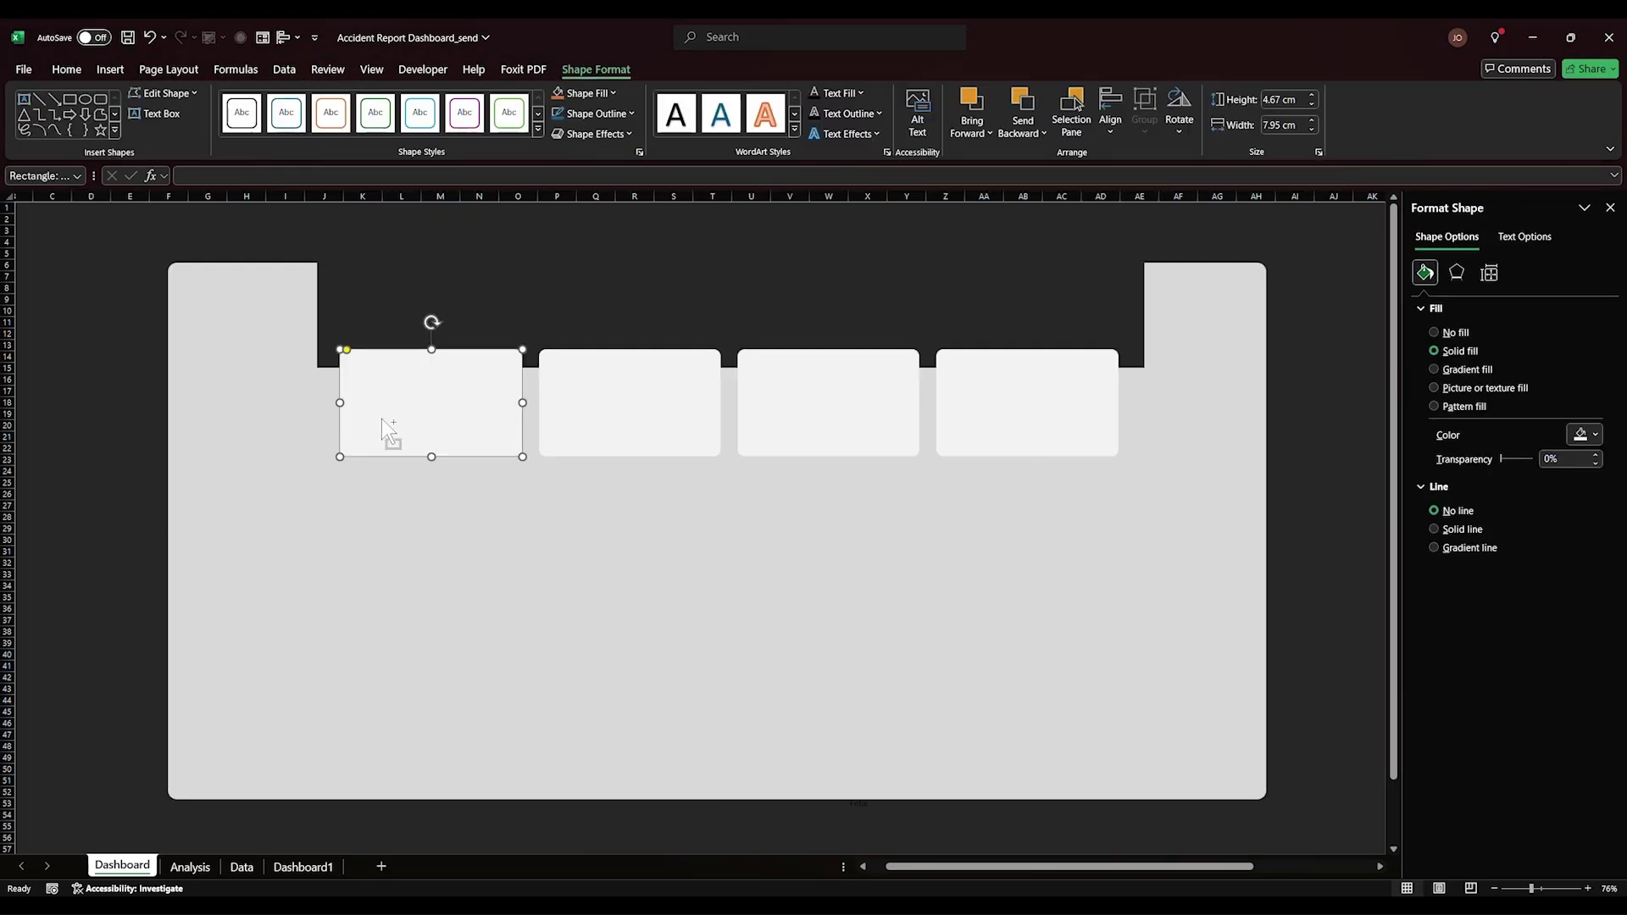
{"action": "left_click_drag", "start_coordinate": [388, 432], "coordinate": [255, 785]}
{"action": "left_click", "coordinate": [272, 497]}
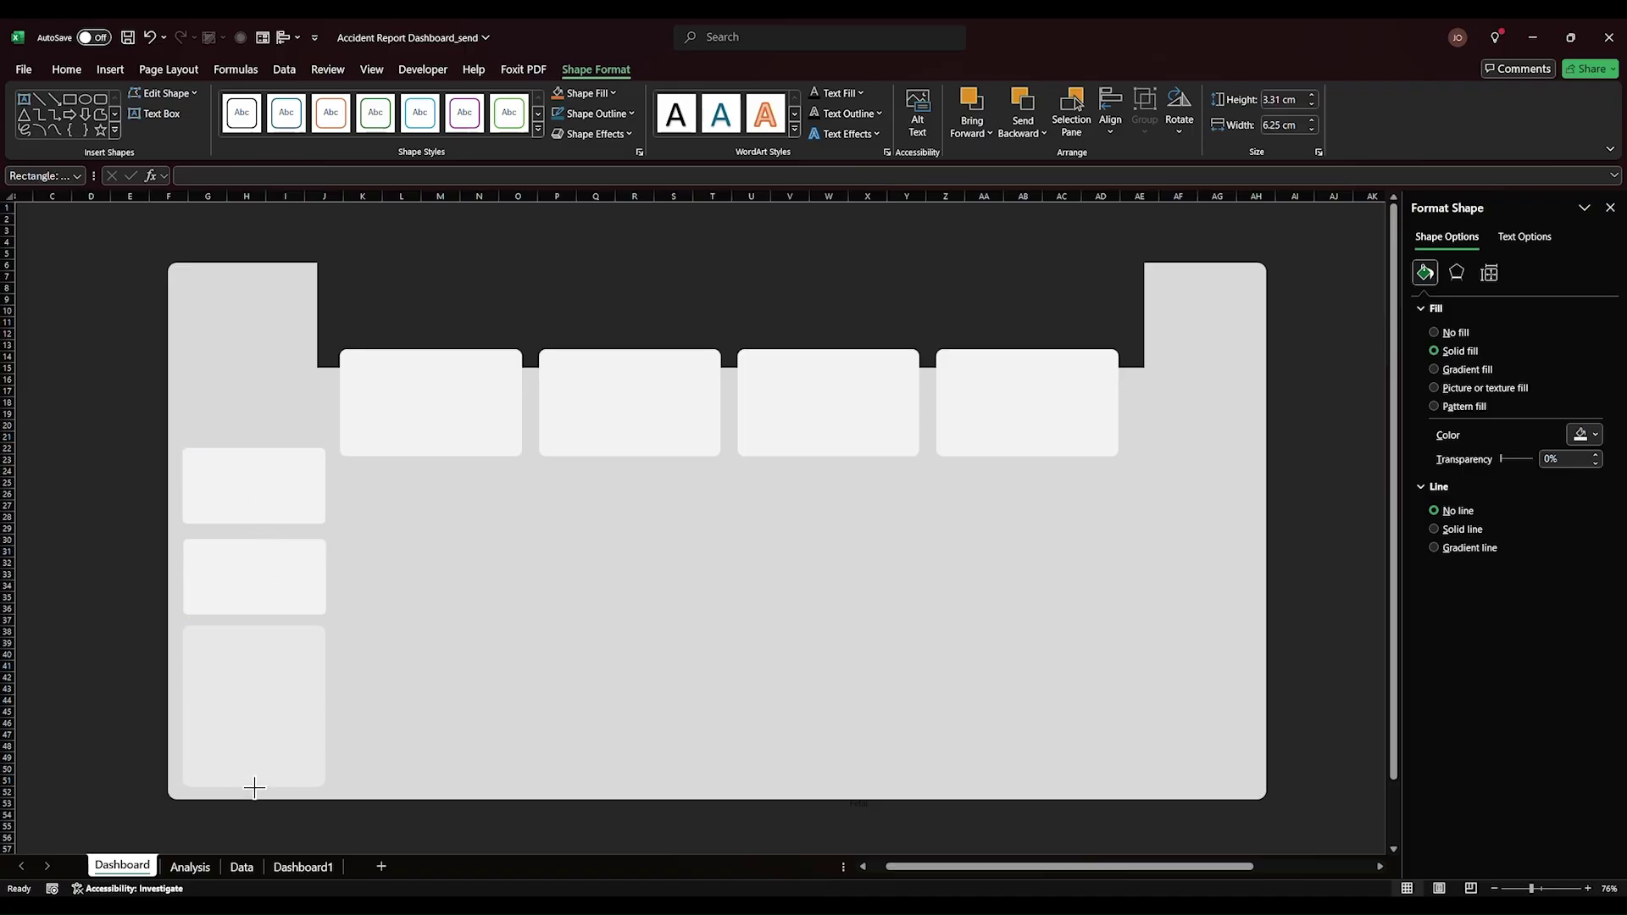
{"action": "left_click", "coordinate": [91, 674]}
{"action": "left_click", "coordinate": [211, 690]}
- Copy the middle left-column card into a card about 14.13 cm tall beside it, widened to match the first top-row card
{"action": "left_click", "coordinate": [283, 588]}
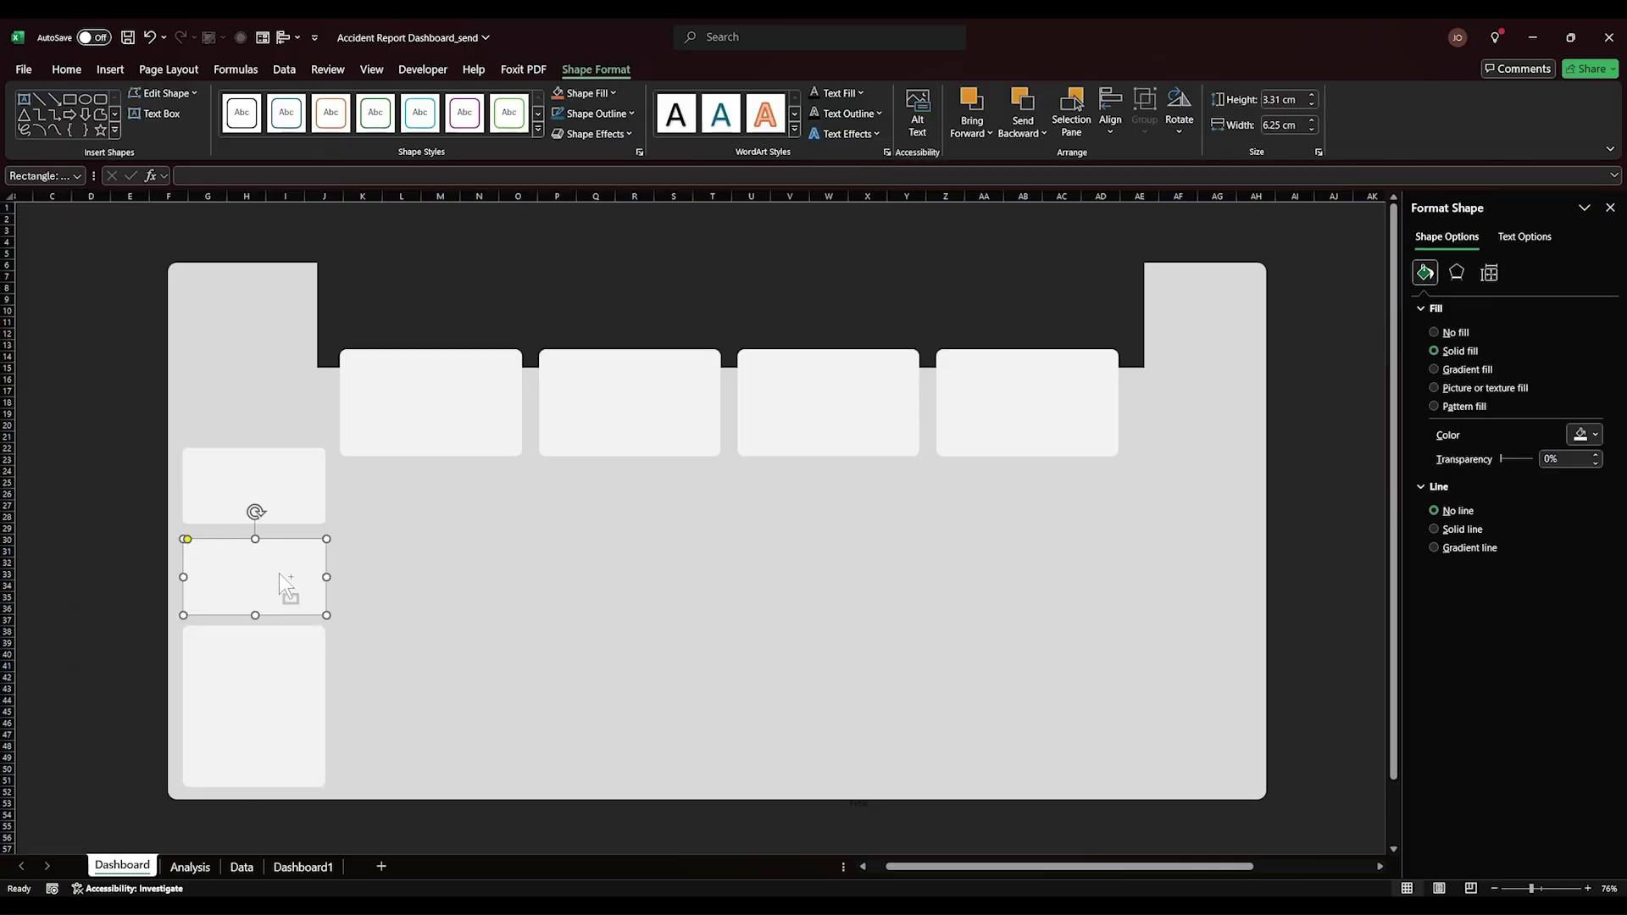
{"action": "left_click_drag", "start_coordinate": [283, 588], "coordinate": [424, 784]}
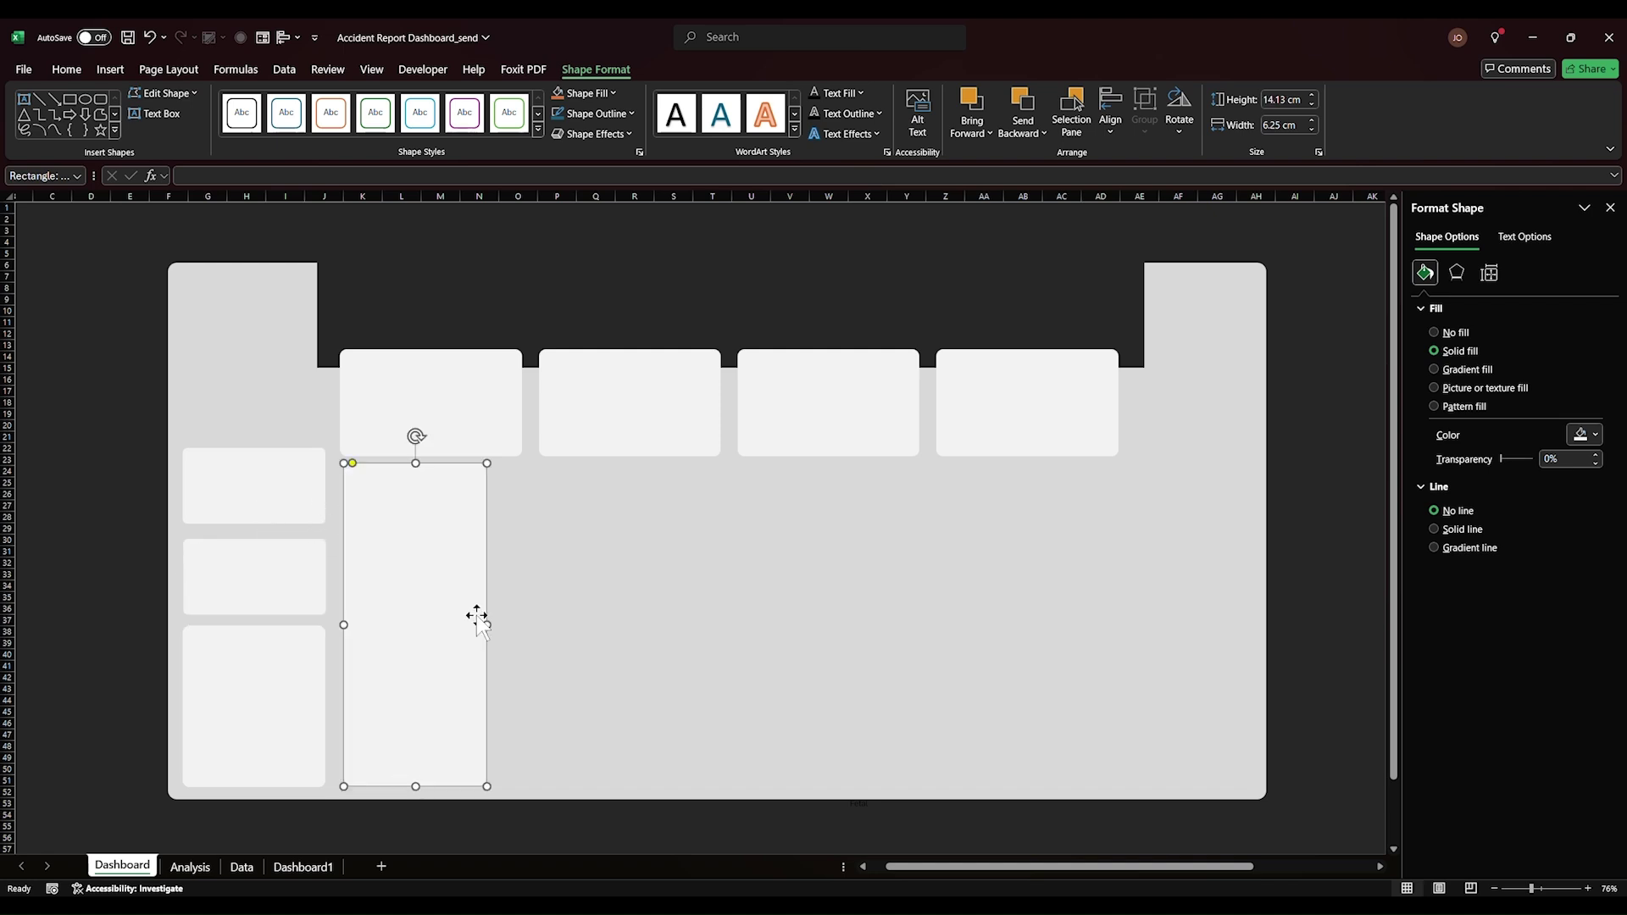
{"action": "left_click_drag", "start_coordinate": [491, 621], "coordinate": [523, 621]}
- Copy the uppermost left-column card below the second top-row card at about 5.23 × 8.89 cm, and duplicate it directly underneath
{"action": "left_click", "coordinate": [257, 483]}
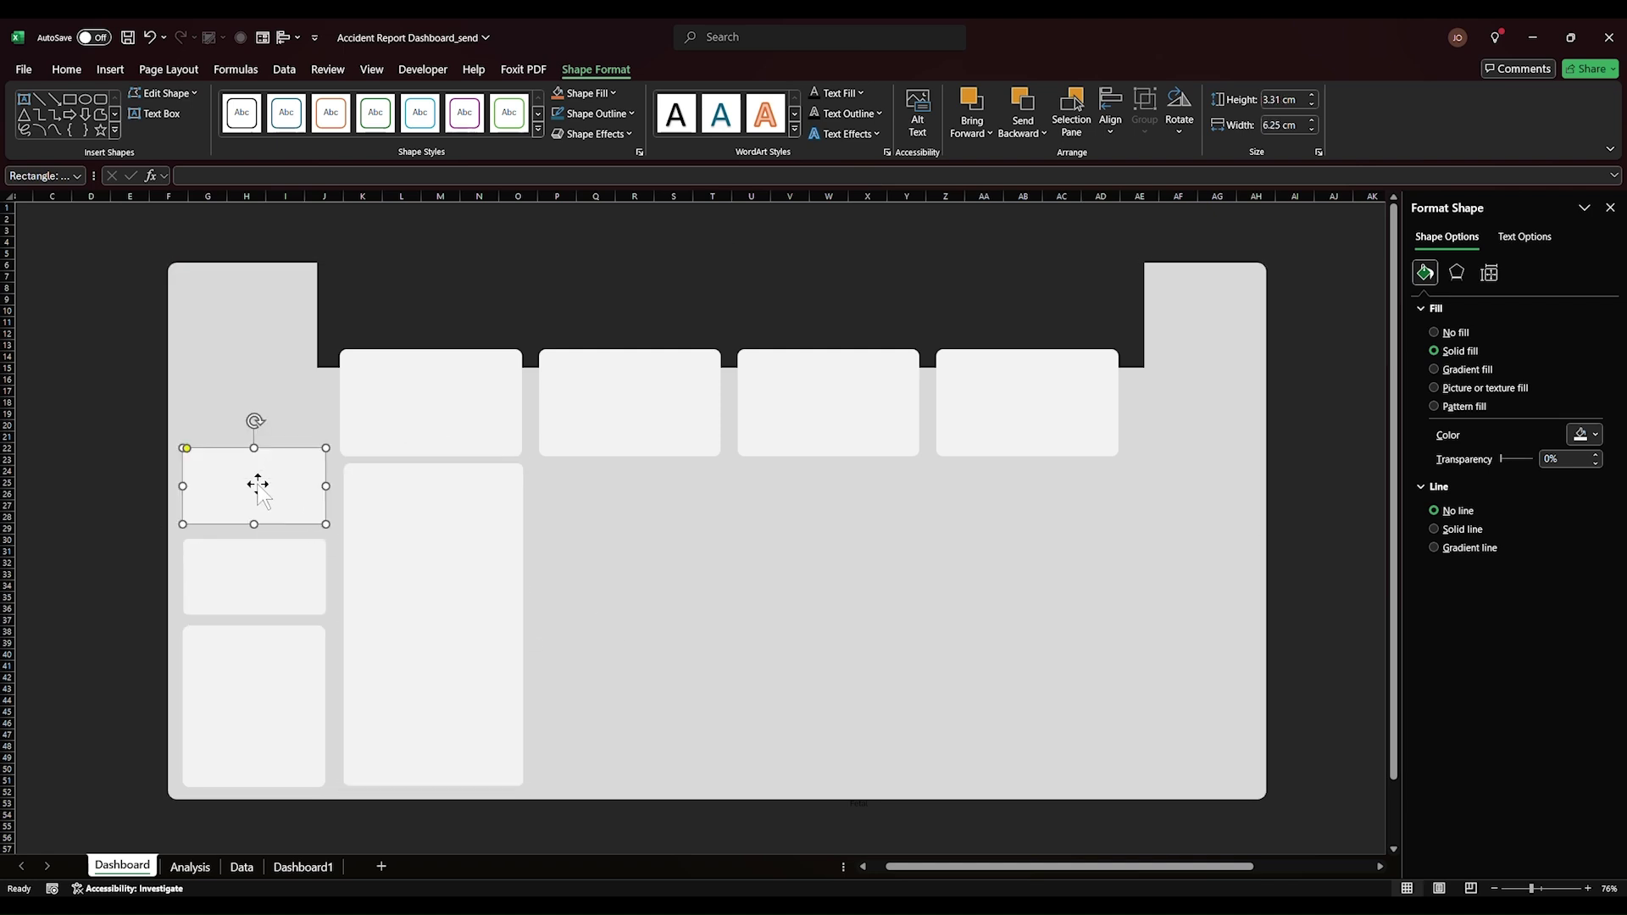
{"action": "left_click_drag", "start_coordinate": [258, 483], "coordinate": [743, 589]}
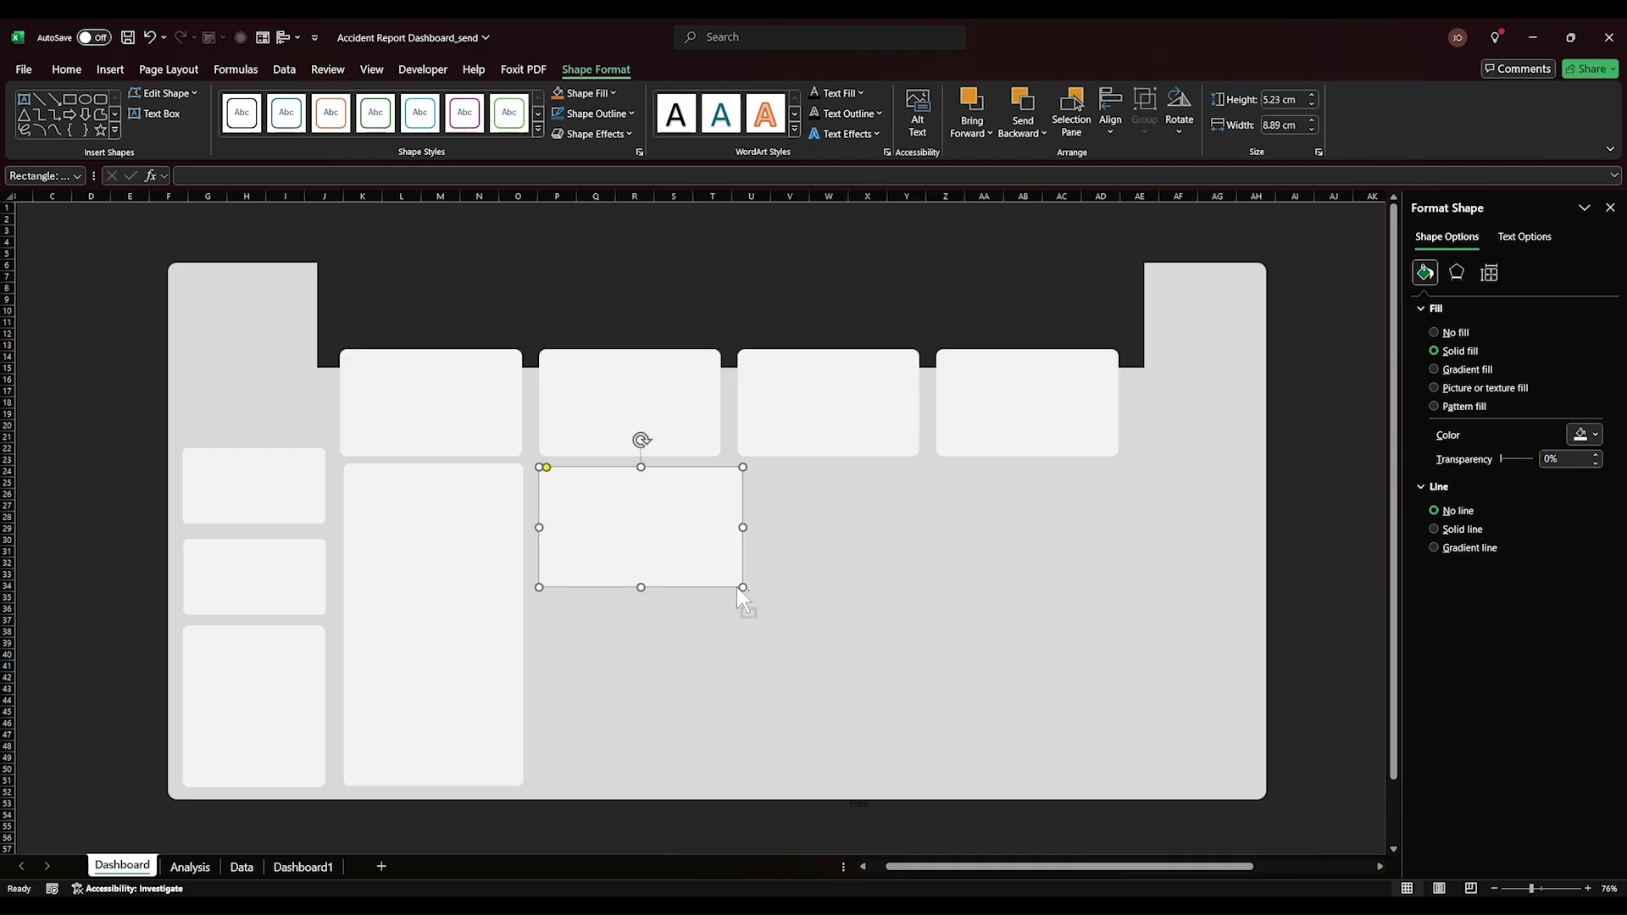
{"action": "left_click_drag", "start_coordinate": [686, 542], "coordinate": [684, 678]}
- Stretch the two stacked cards downward, the lower one to about 7.89 cm high, and place two copies of it along the bottom row
{"action": "left_click", "coordinate": [635, 582]}
{"action": "left_click", "coordinate": [636, 720]}
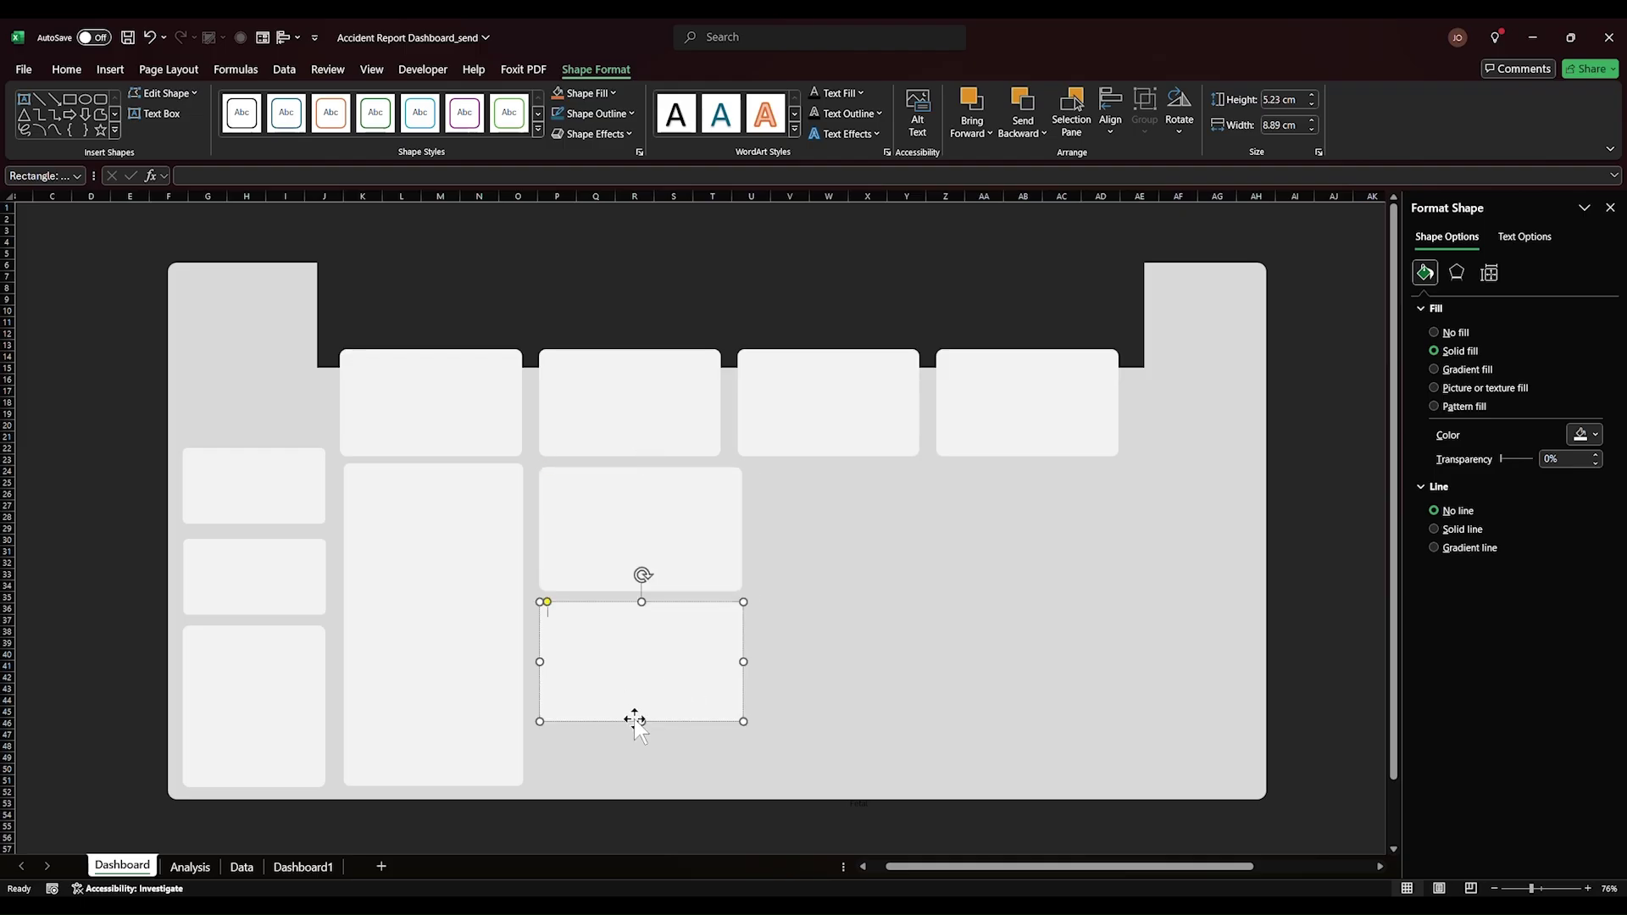
{"action": "left_click_drag", "start_coordinate": [639, 586], "coordinate": [639, 594]}
{"action": "left_click_drag", "start_coordinate": [642, 724], "coordinate": [642, 786]}
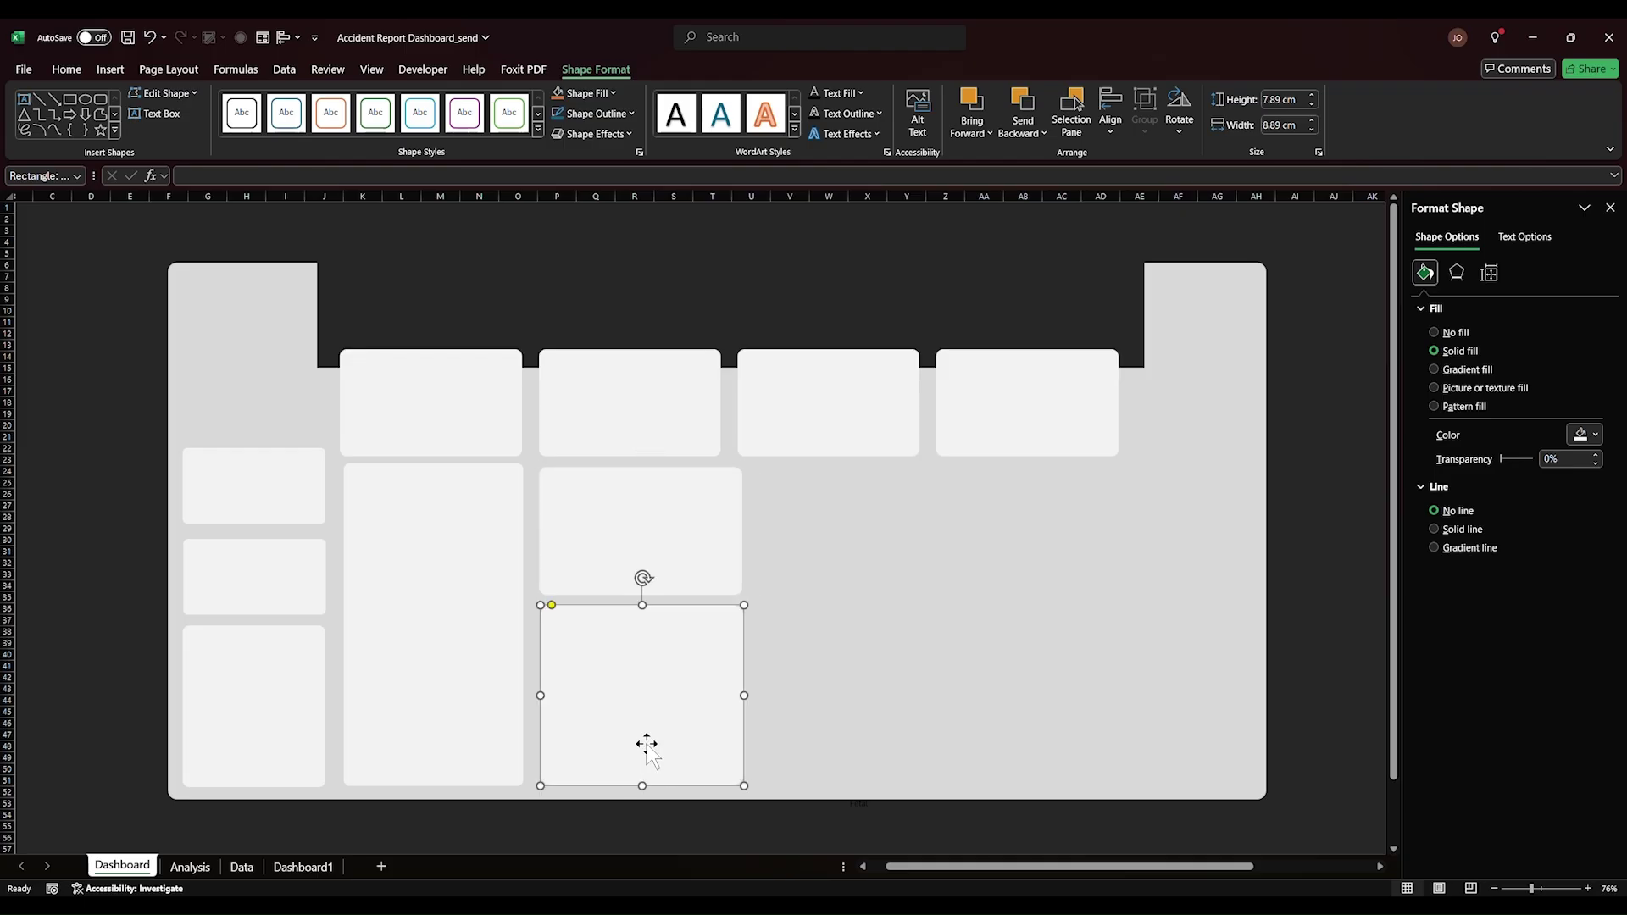
{"action": "left_click_drag", "start_coordinate": [581, 701], "coordinate": [1151, 704]}
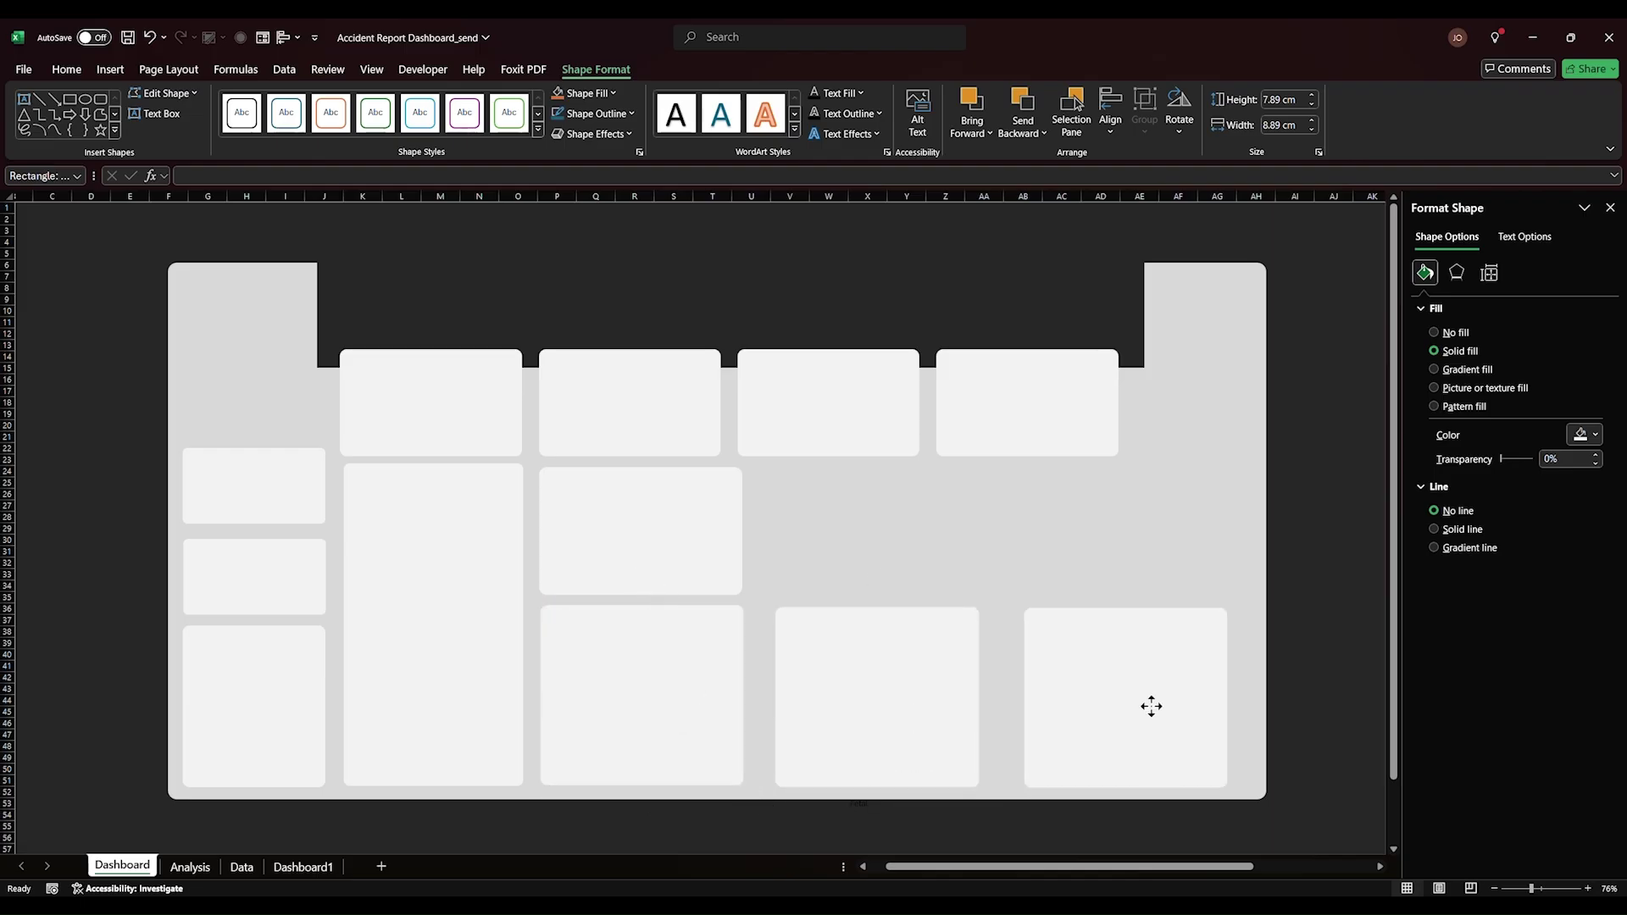
{"action": "left_click", "coordinate": [666, 551]}
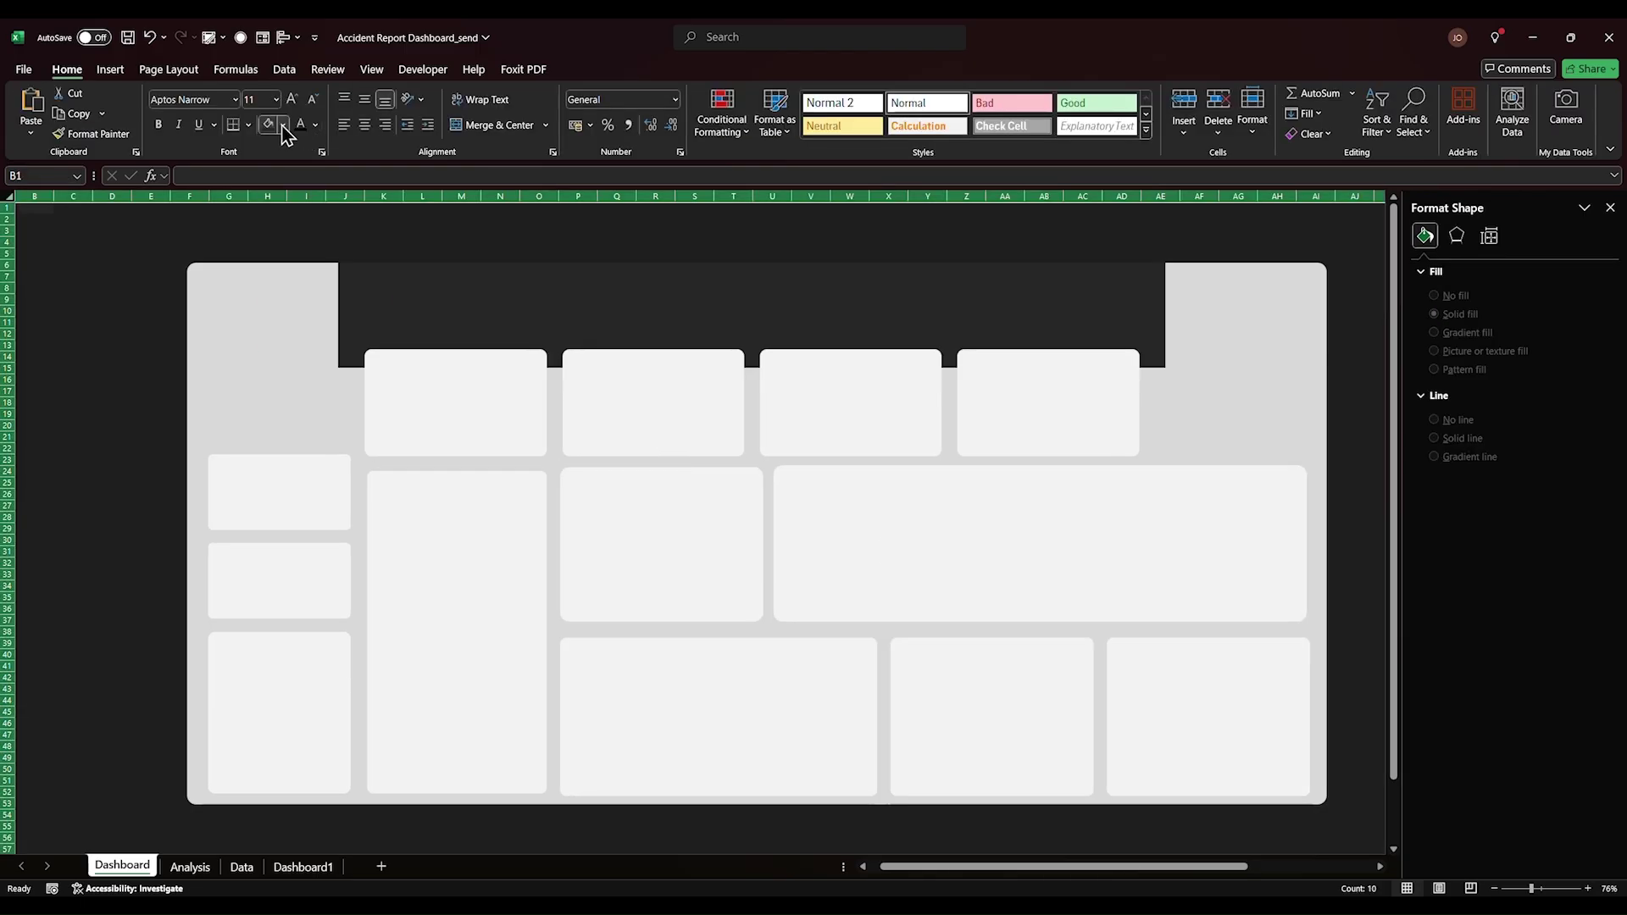
- Fill the selected dashboard worksheet cells with light grey
{"action": "left_click", "coordinate": [284, 124]}
{"action": "left_click", "coordinate": [268, 242]}
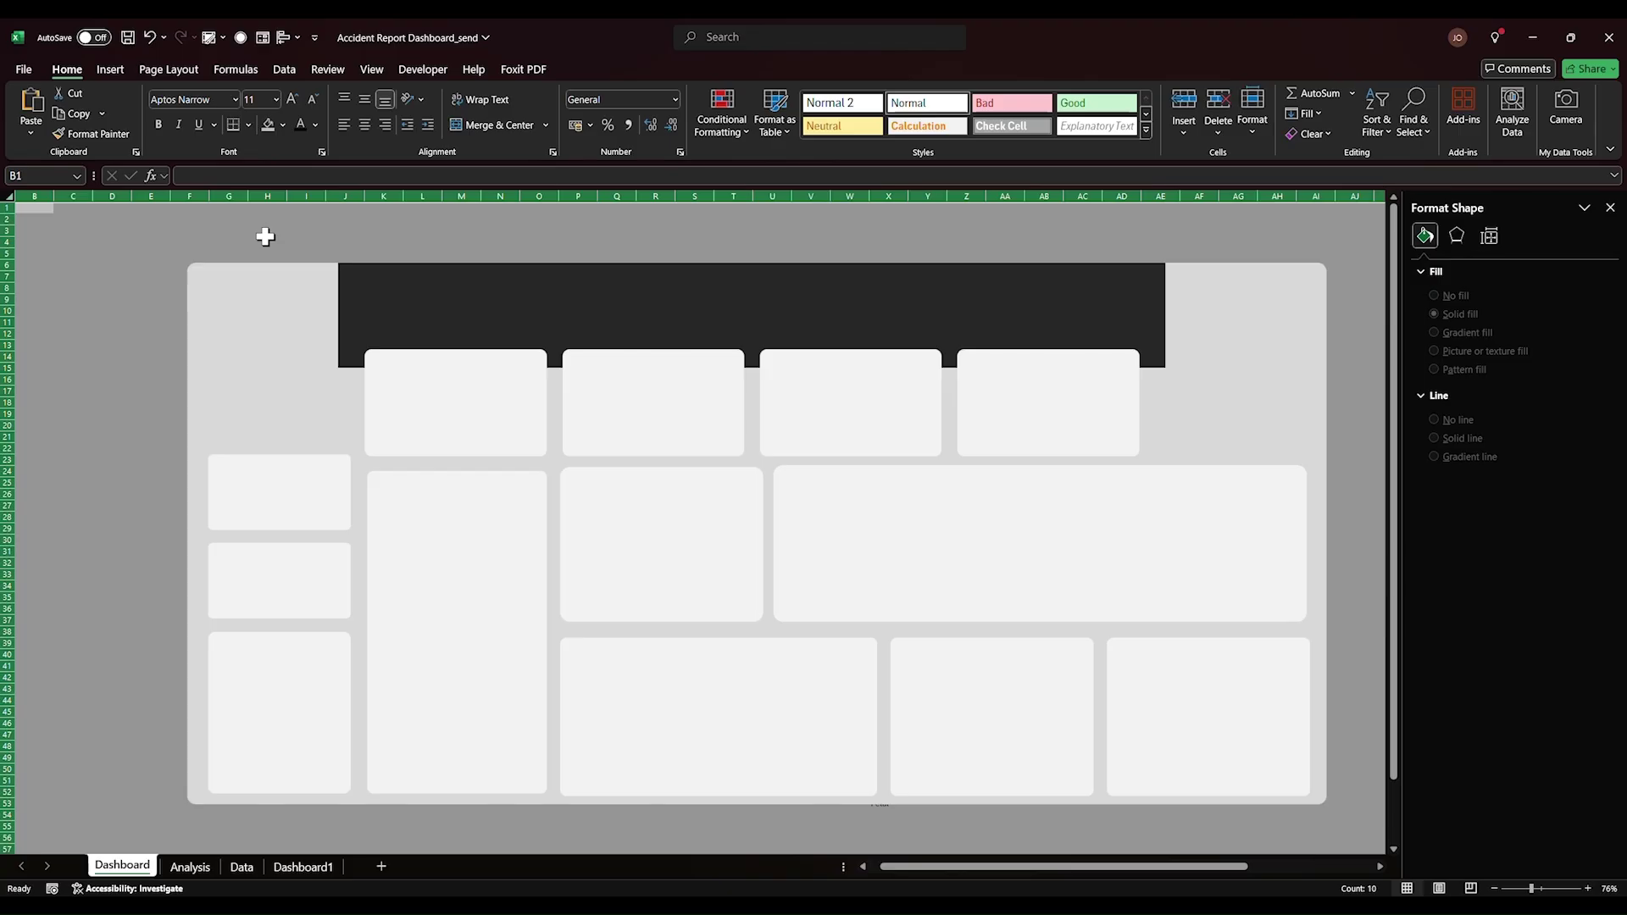
{"action": "left_click", "coordinate": [132, 392]}
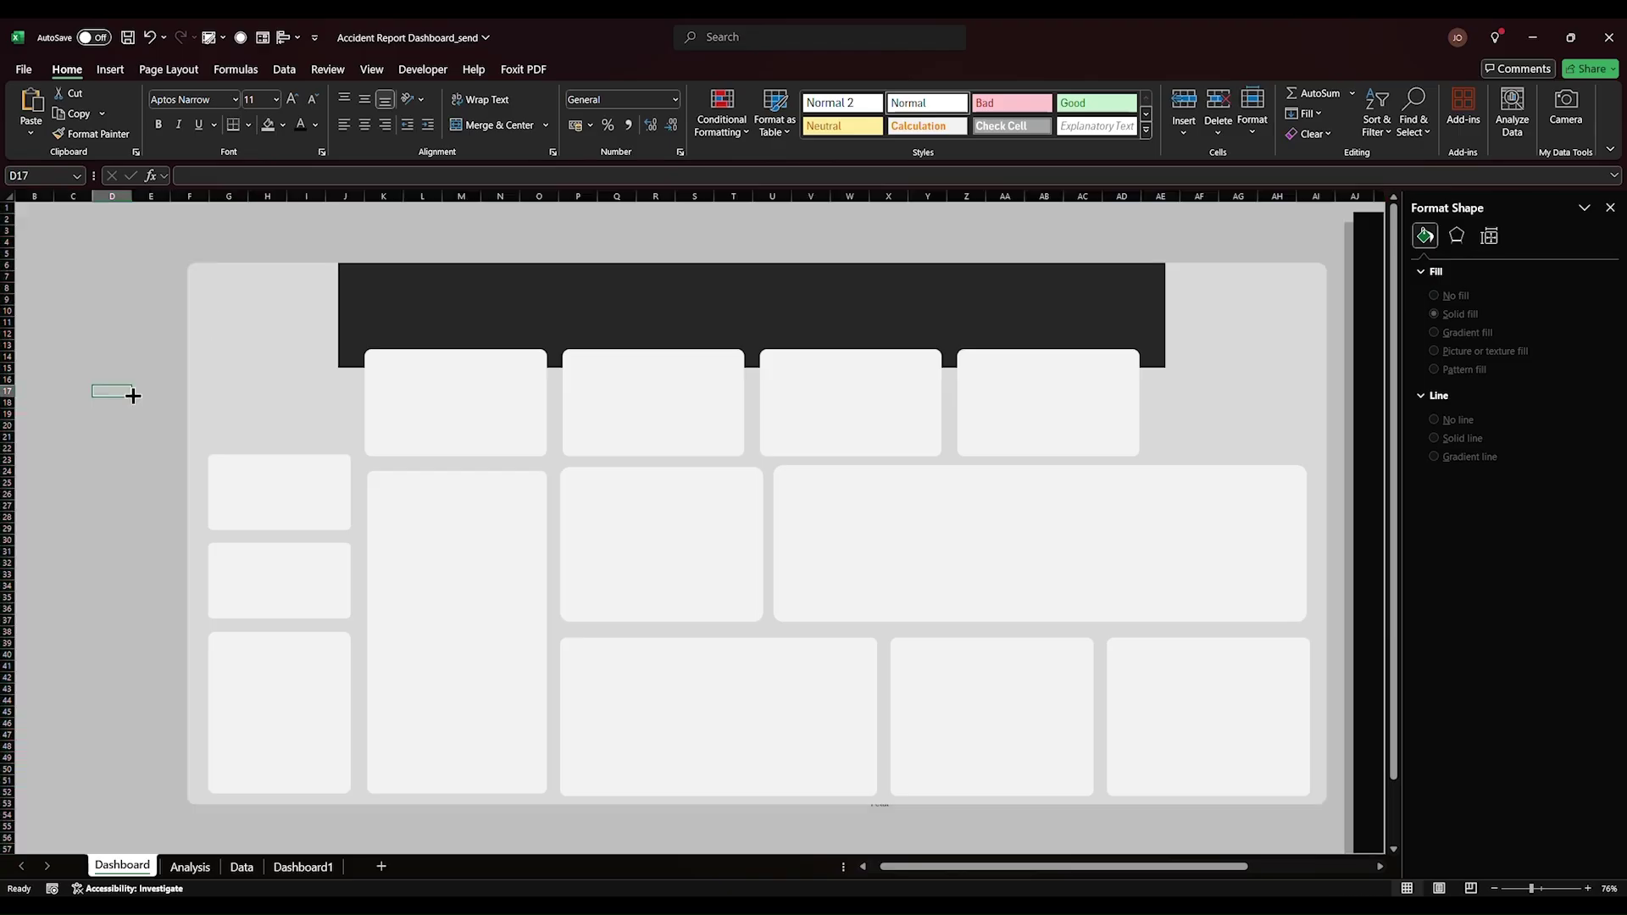
- Apply a preset shadow to all the white cards, leaving out the background panel and the dark header
{"action": "left_click", "coordinate": [256, 389]}
{"action": "key", "text": "ctrl+a"}
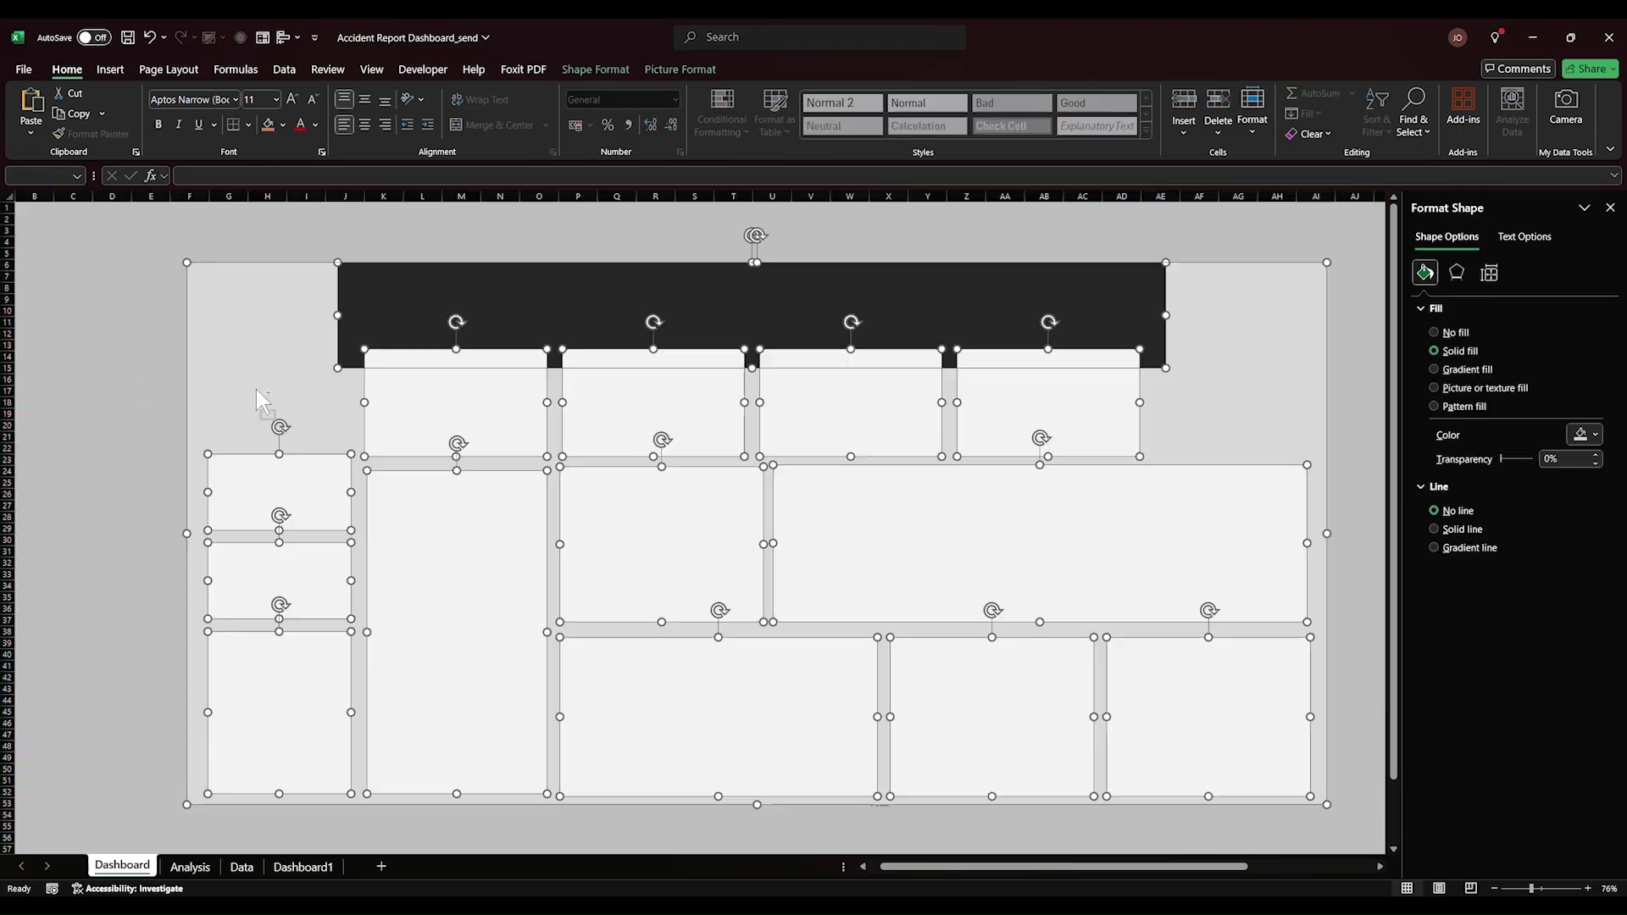
{"action": "left_click", "coordinate": [513, 296], "text": "ctrl"}
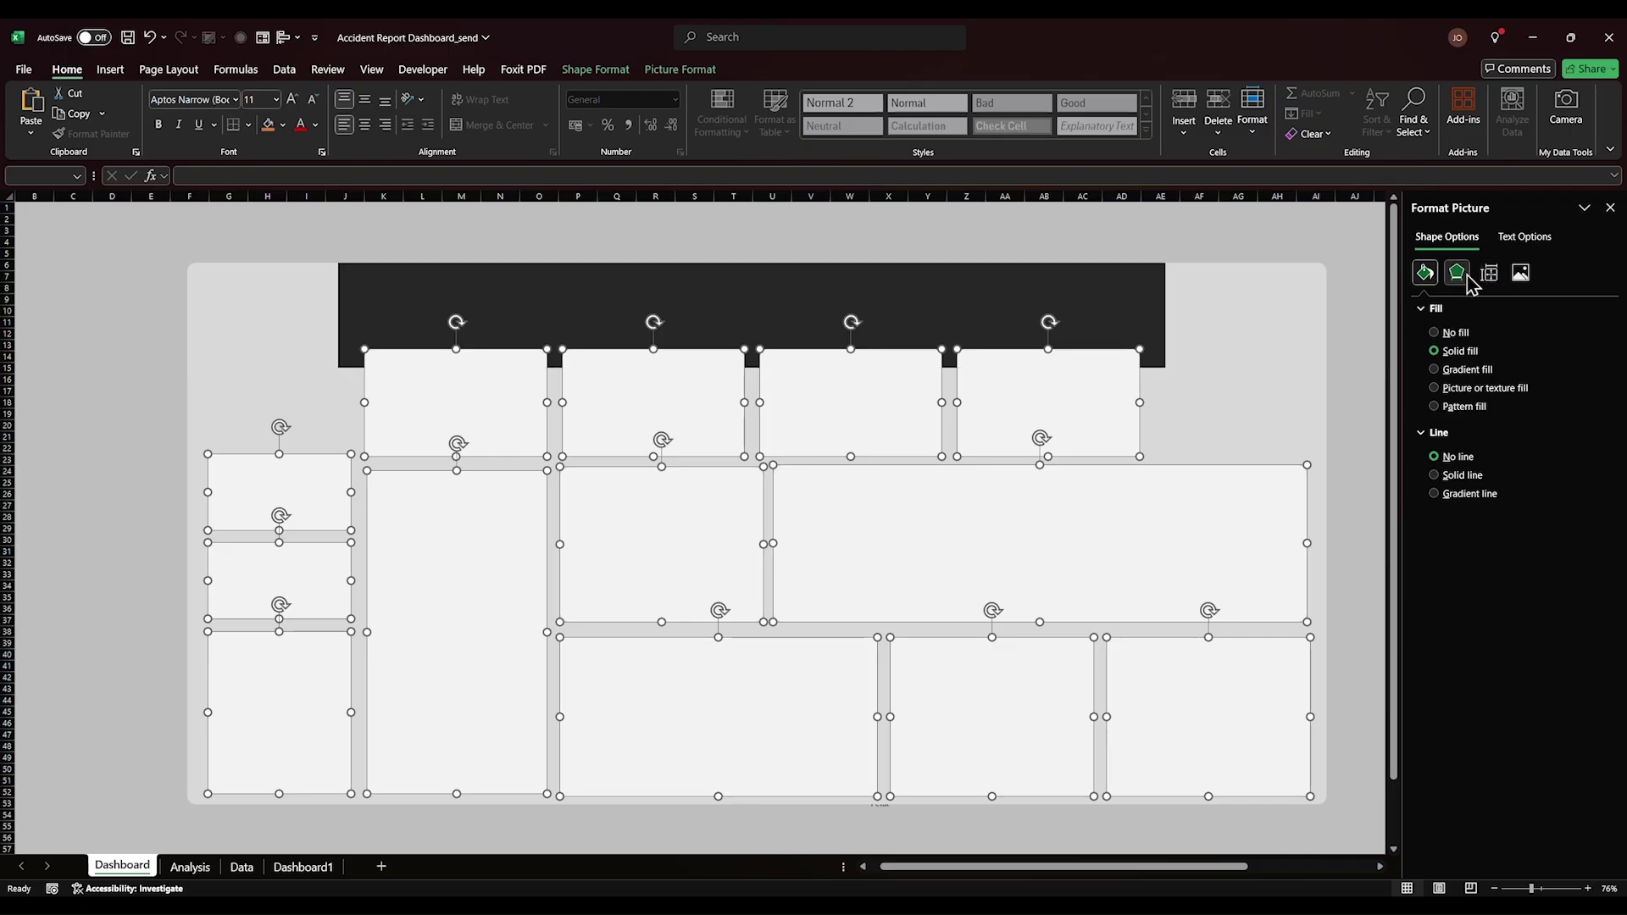
{"action": "left_click", "coordinate": [1458, 273]}
{"action": "left_click", "coordinate": [1447, 308]}
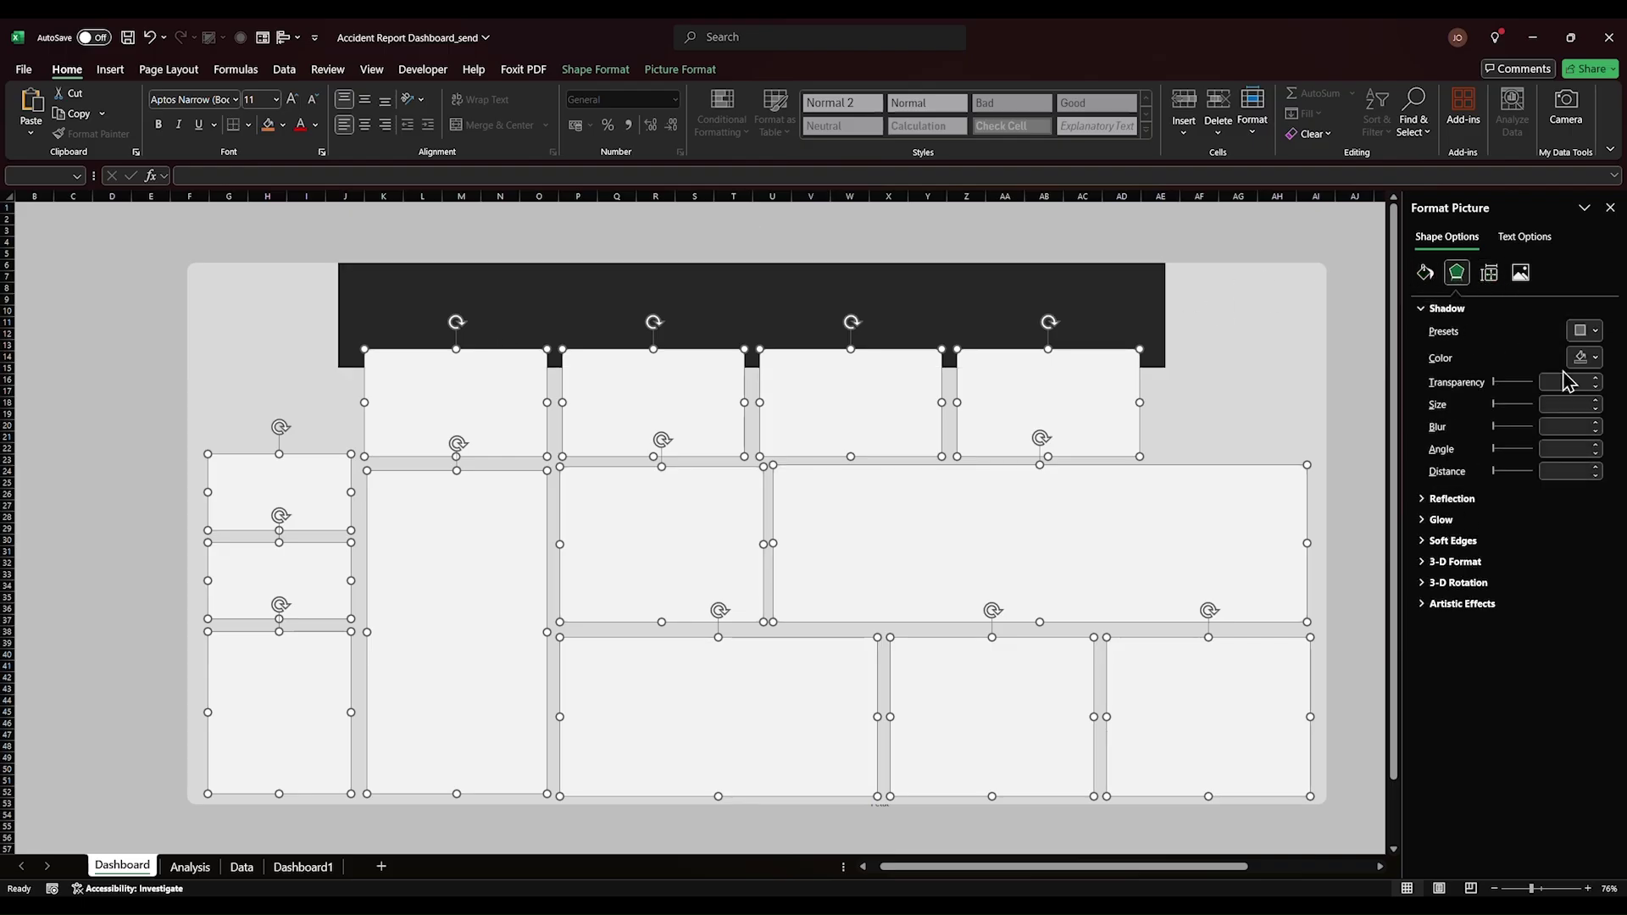
{"action": "left_click", "coordinate": [1587, 331]}
{"action": "left_click", "coordinate": [1558, 509]}
{"action": "left_click", "coordinate": [1351, 288]}
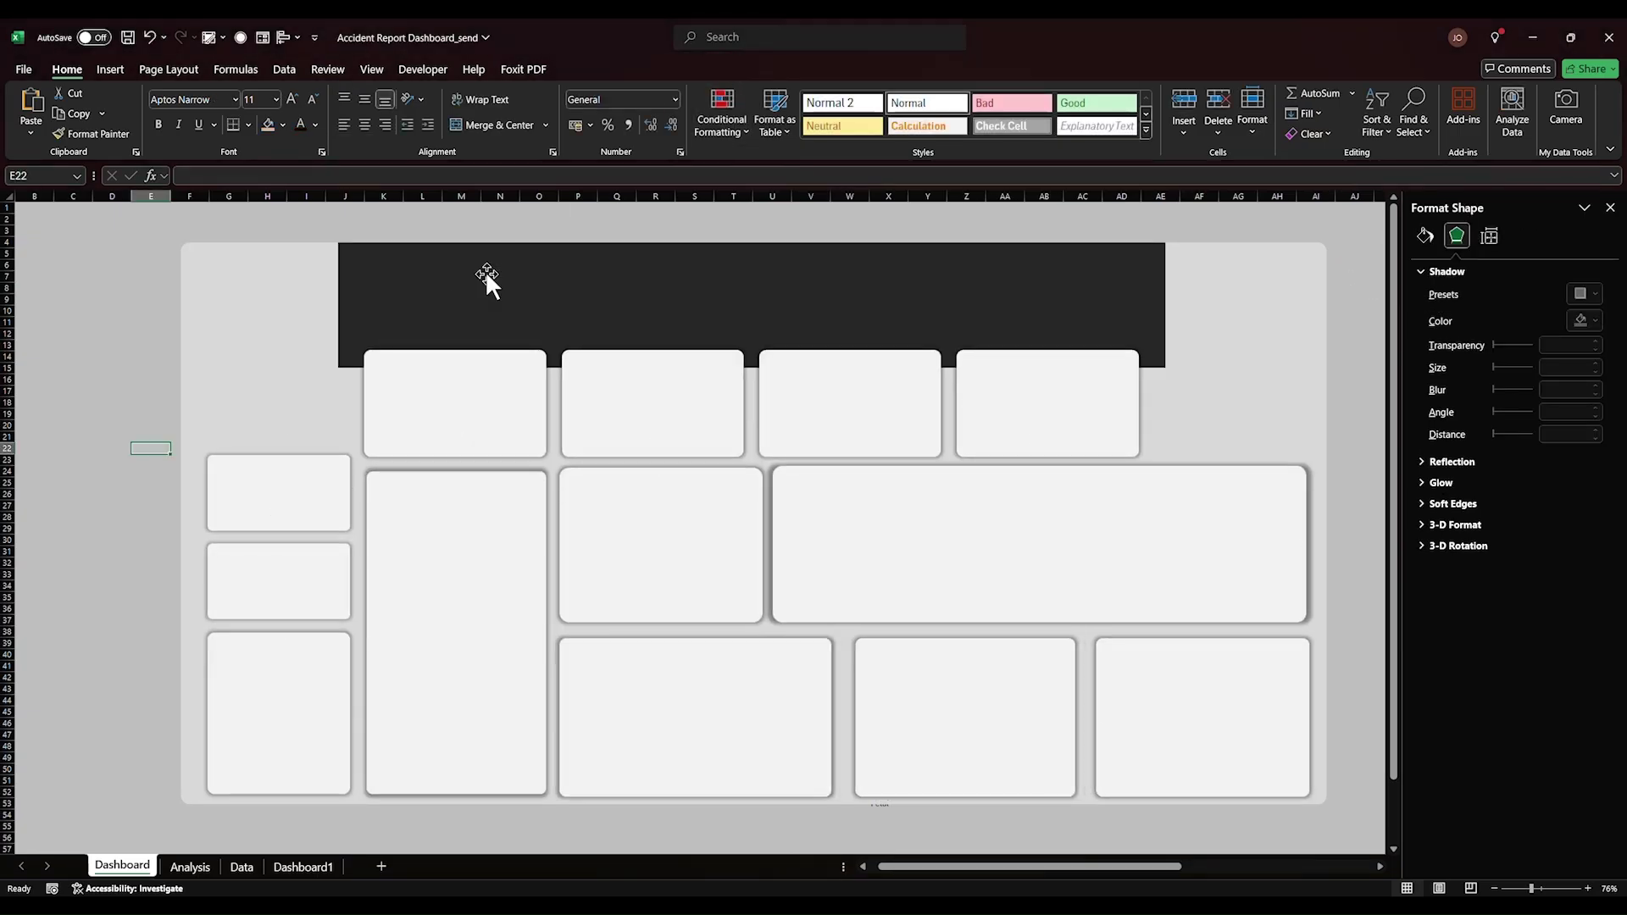
- Paste the EBps logo and place it at the left end of the dark header
{"action": "key", "text": "ctrl+v"}
{"action": "left_click_drag", "start_coordinate": [182, 464], "coordinate": [407, 274]}
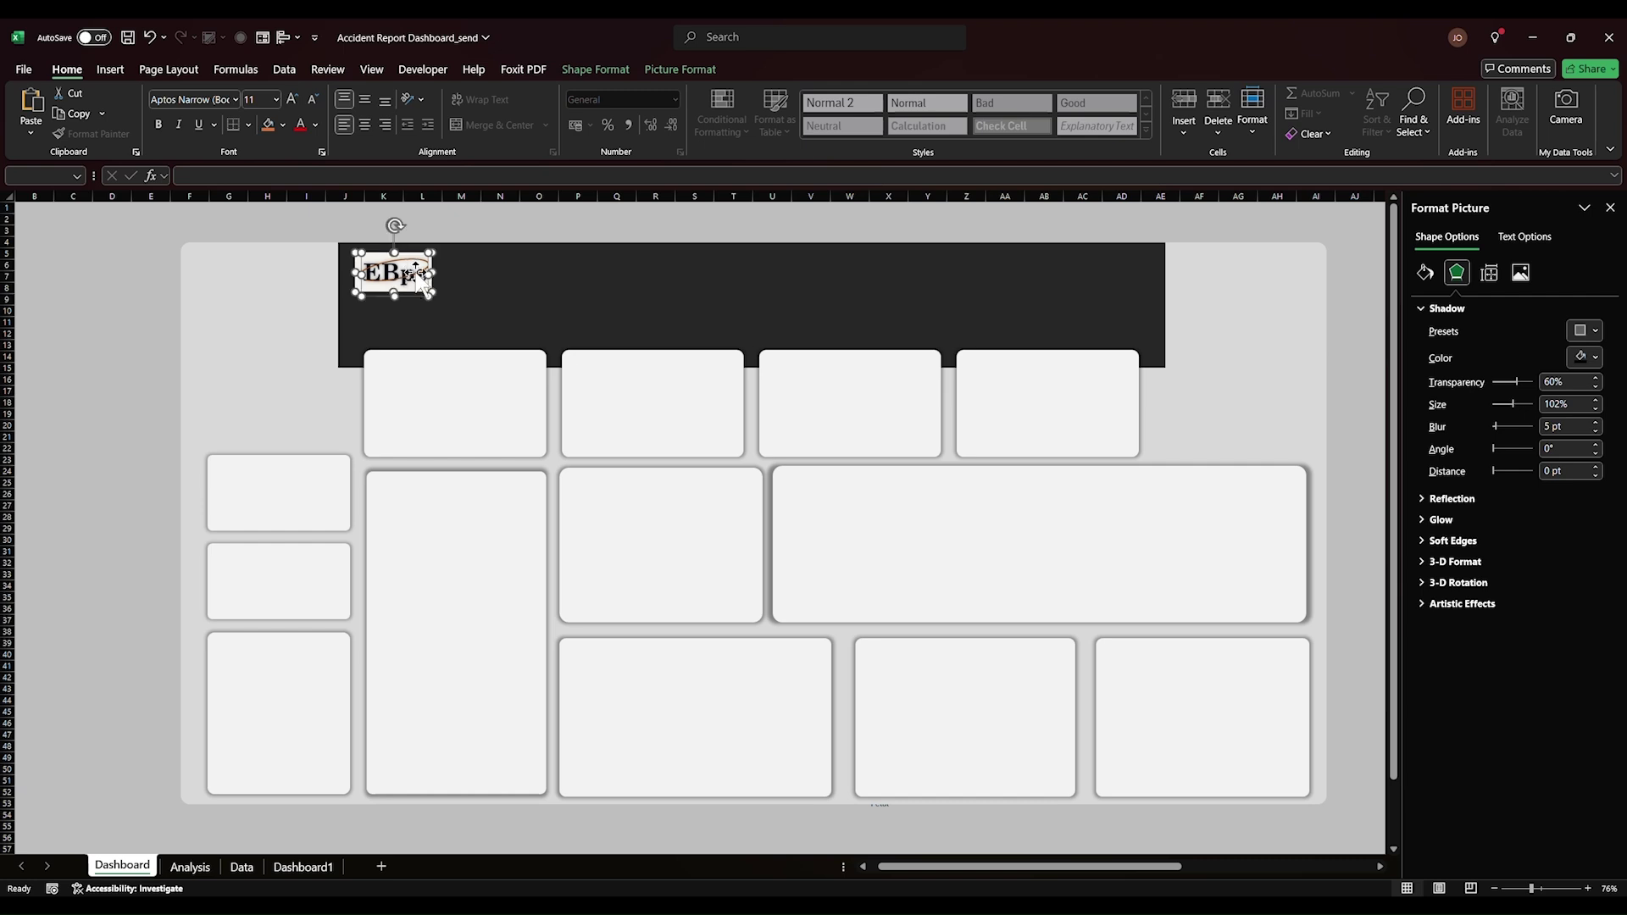
{"action": "left_click", "coordinate": [153, 382]}
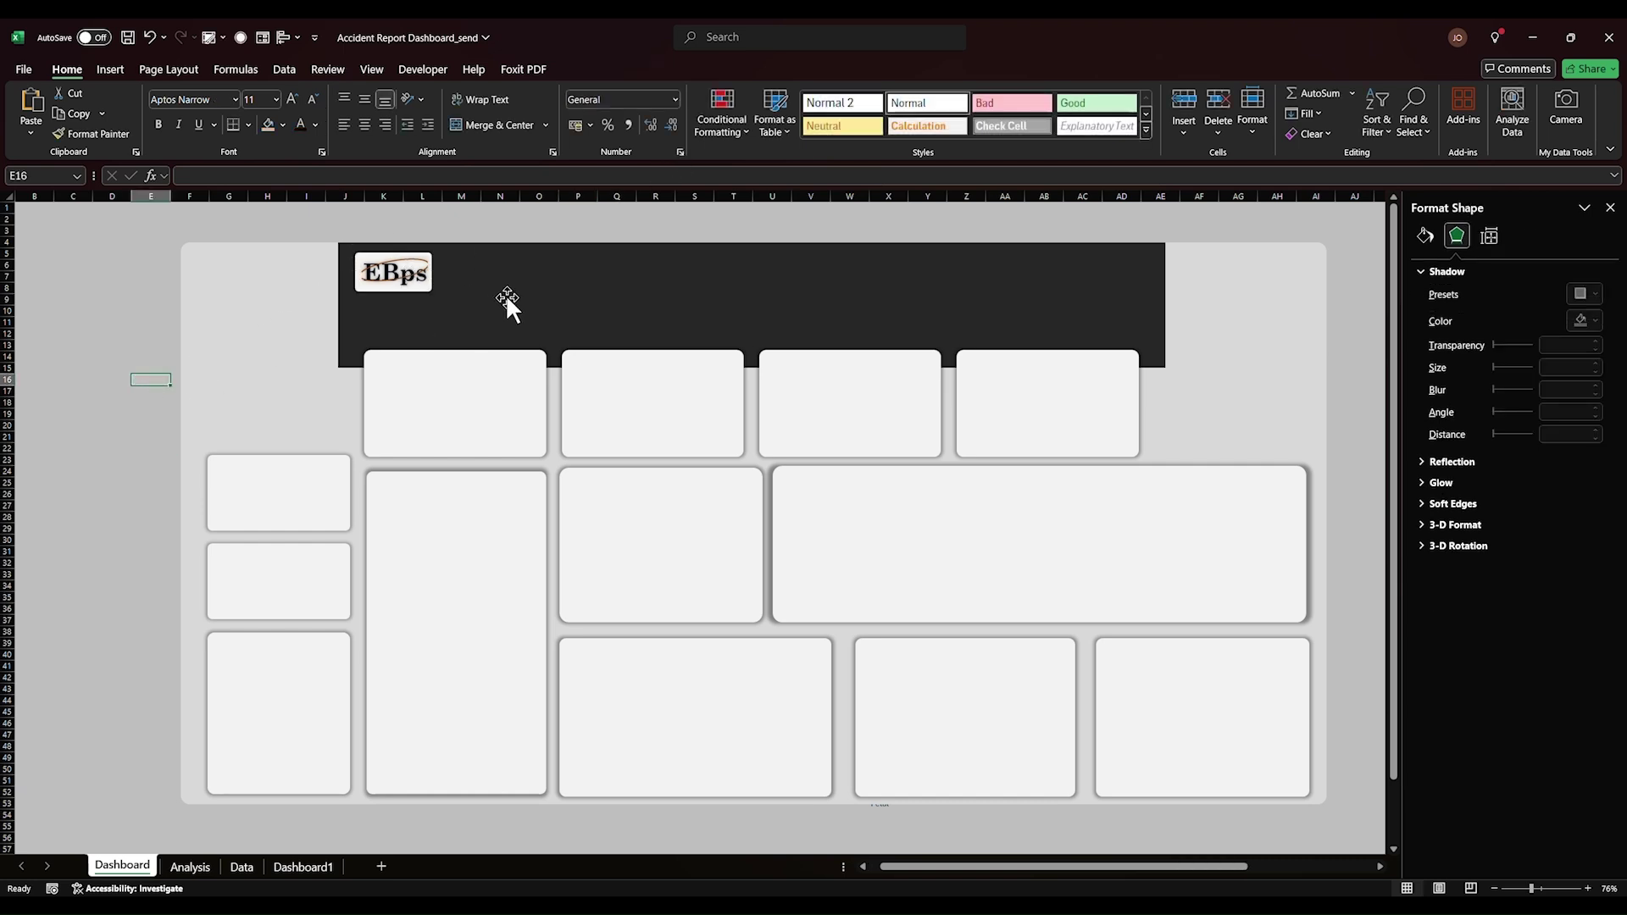
- Insert a text box in the dark header reading "Road Accidents Dashboard : Preliminary Indicators and Analysis Summary"
{"action": "left_click", "coordinate": [110, 70]}
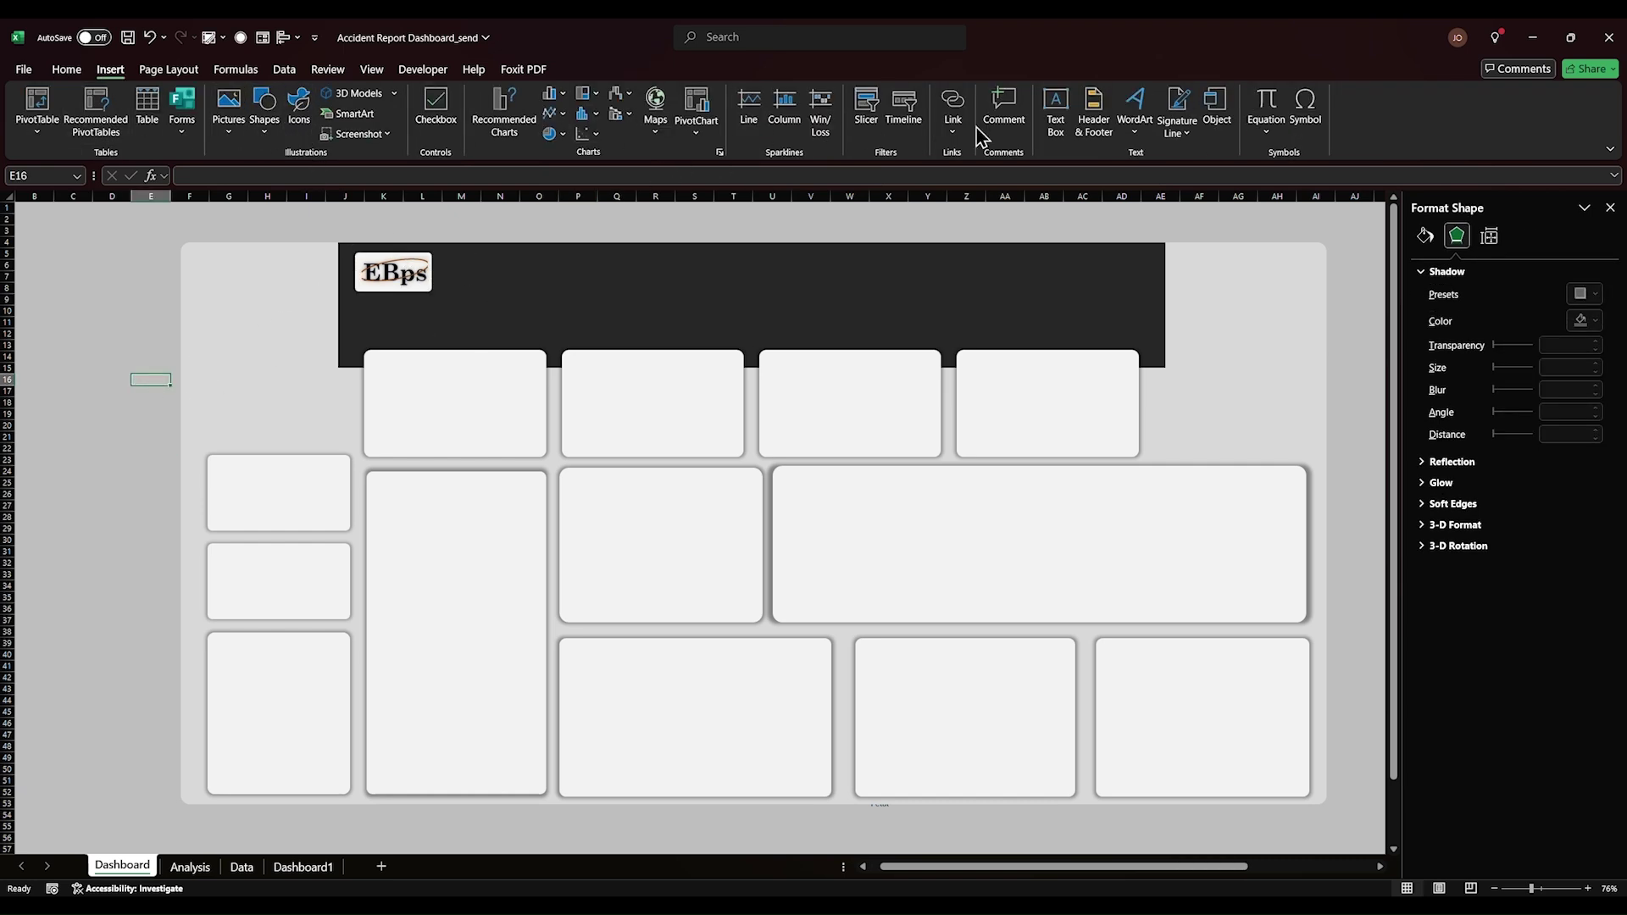
{"action": "left_click", "coordinate": [1055, 114]}
{"action": "left_click_drag", "start_coordinate": [797, 307], "coordinate": [835, 310]}
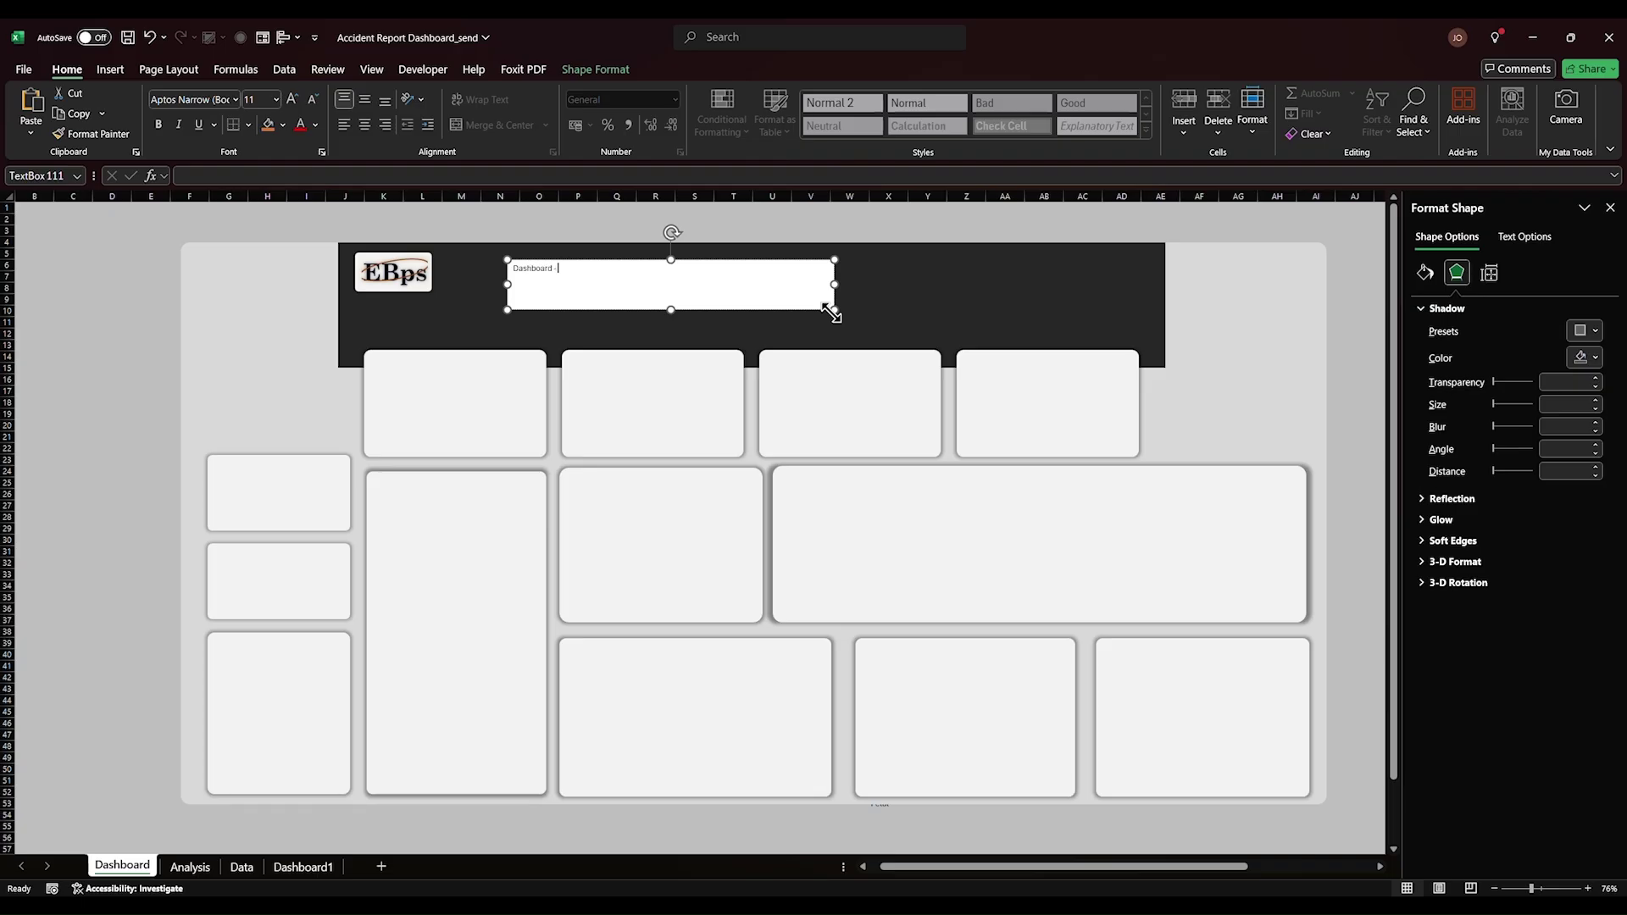
{"action": "type", "text": "Road Accidents Dashboard - Preliminary Indicators and Analysis Summary"}
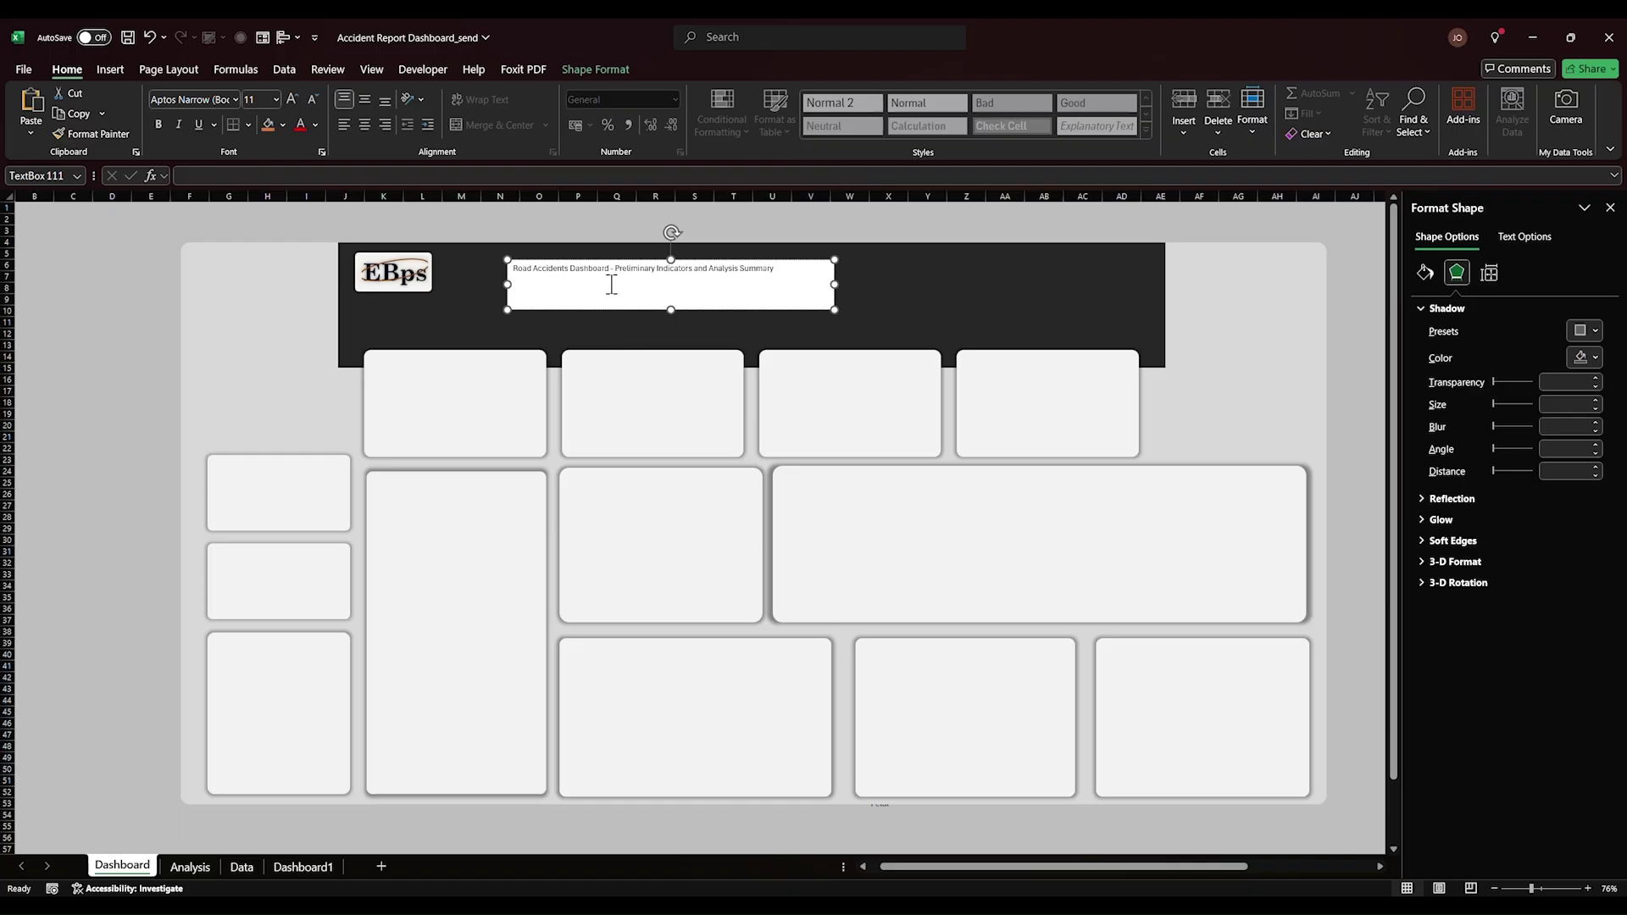
{"action": "type", "text": ":"}
- Format the header title as Lato Black, size 24, and enlarge its text box
{"action": "key", "text": "ctrl+a"}
{"action": "left_click", "coordinate": [277, 105]}
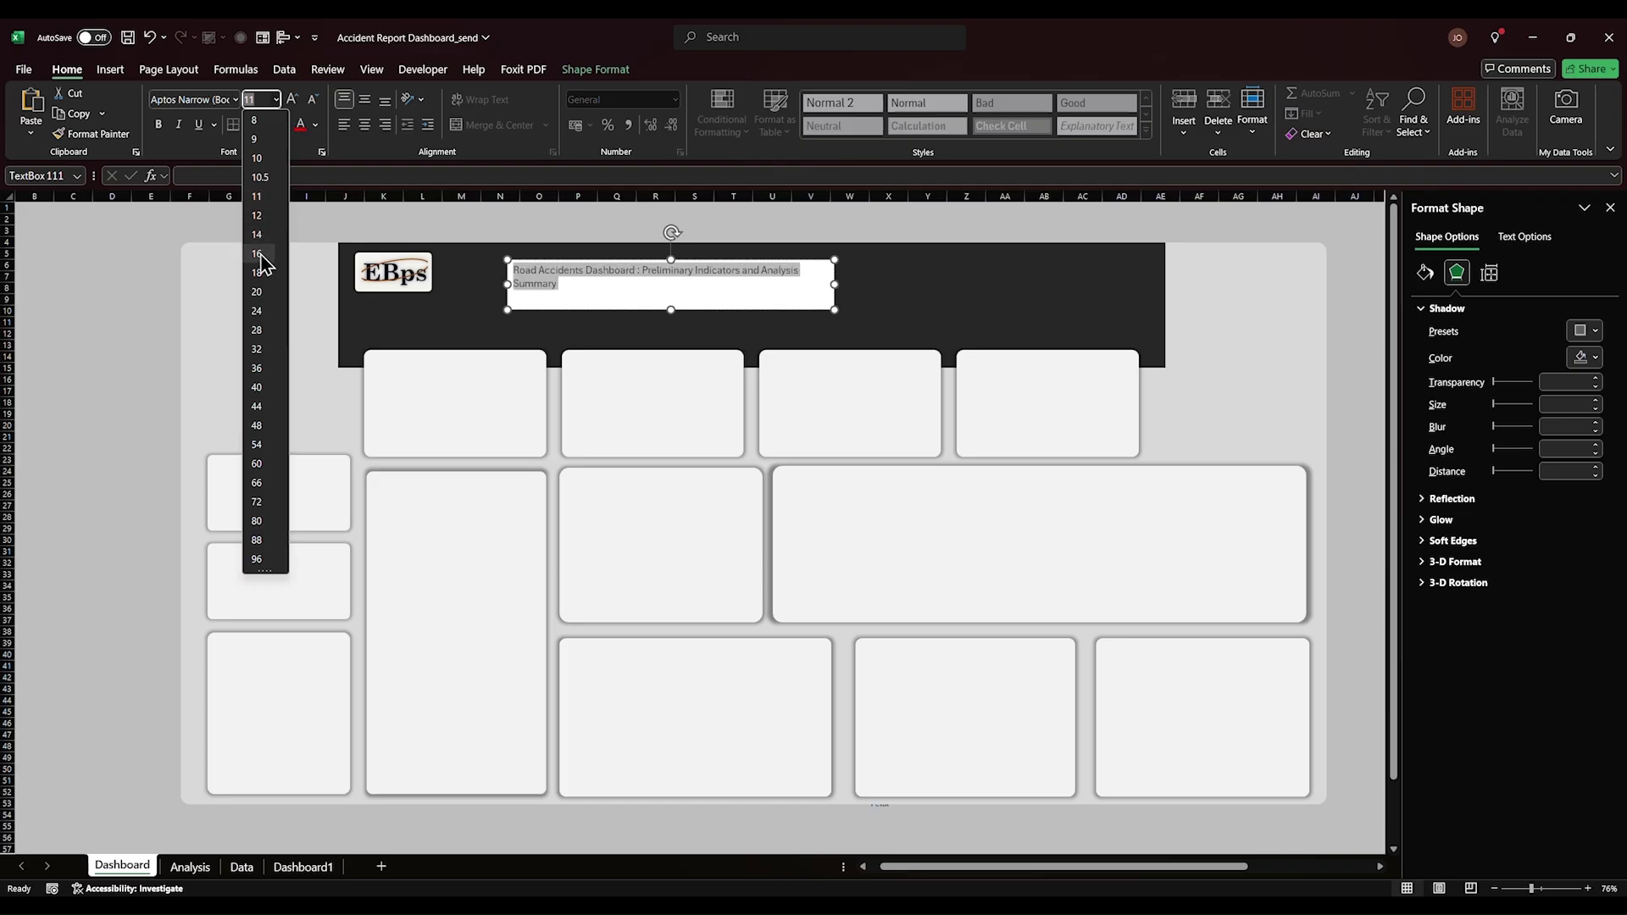
{"action": "left_click", "coordinate": [260, 314]}
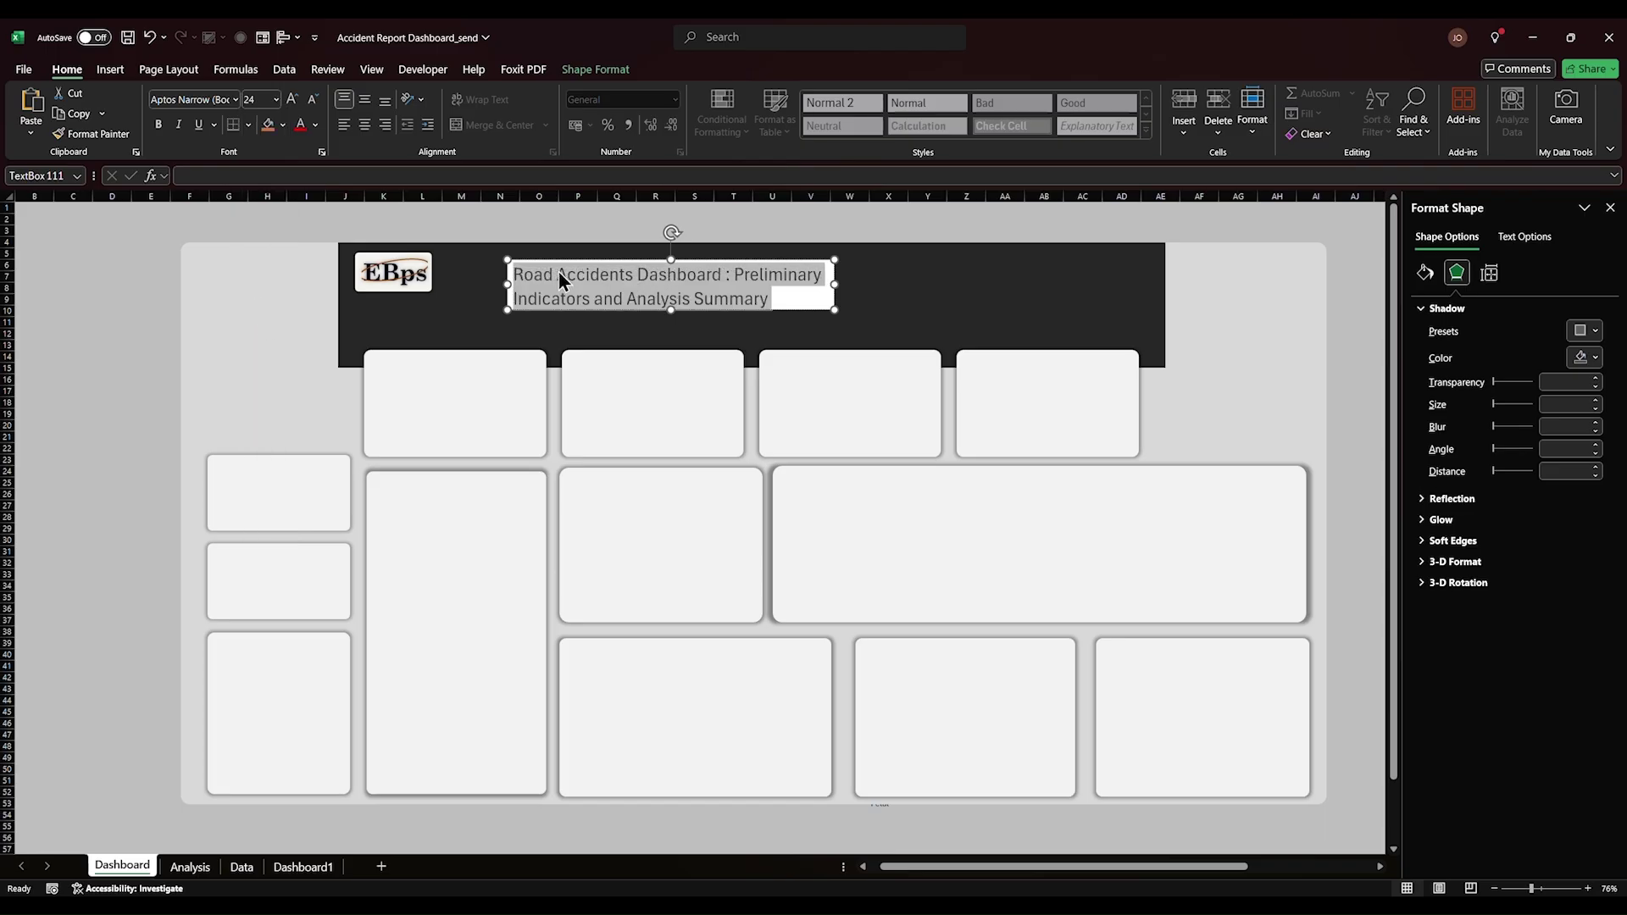
{"action": "left_click", "coordinate": [193, 99]}
{"action": "type", "text": "Lato Black"}
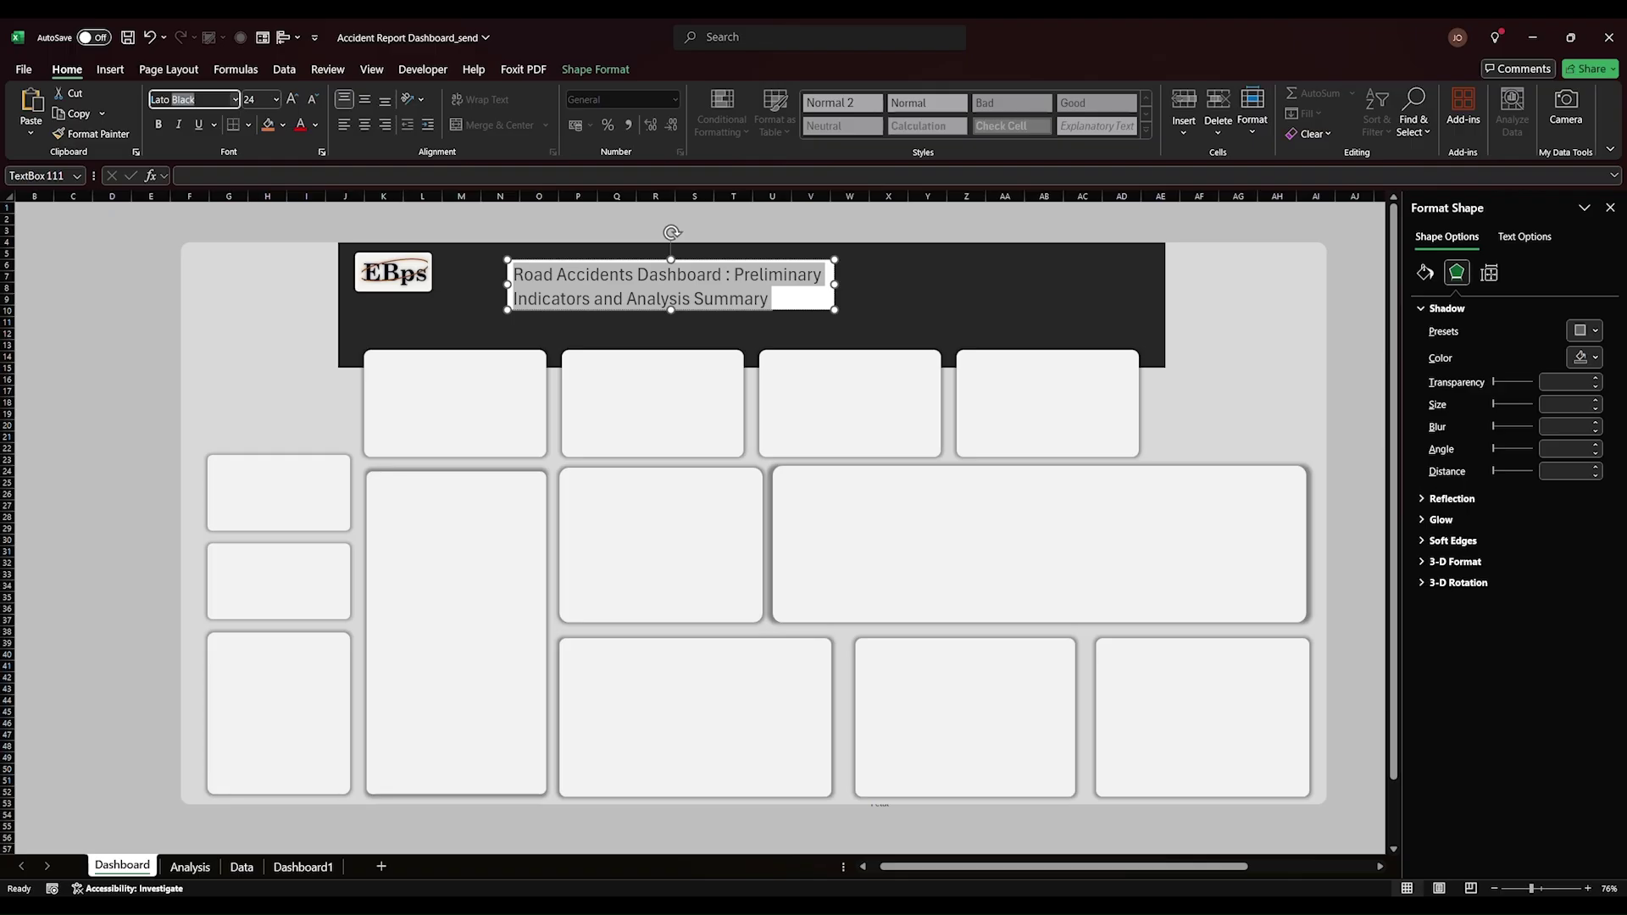
{"action": "key", "text": "Return"}
{"action": "left_click_drag", "start_coordinate": [834, 285], "coordinate": [947, 322]}
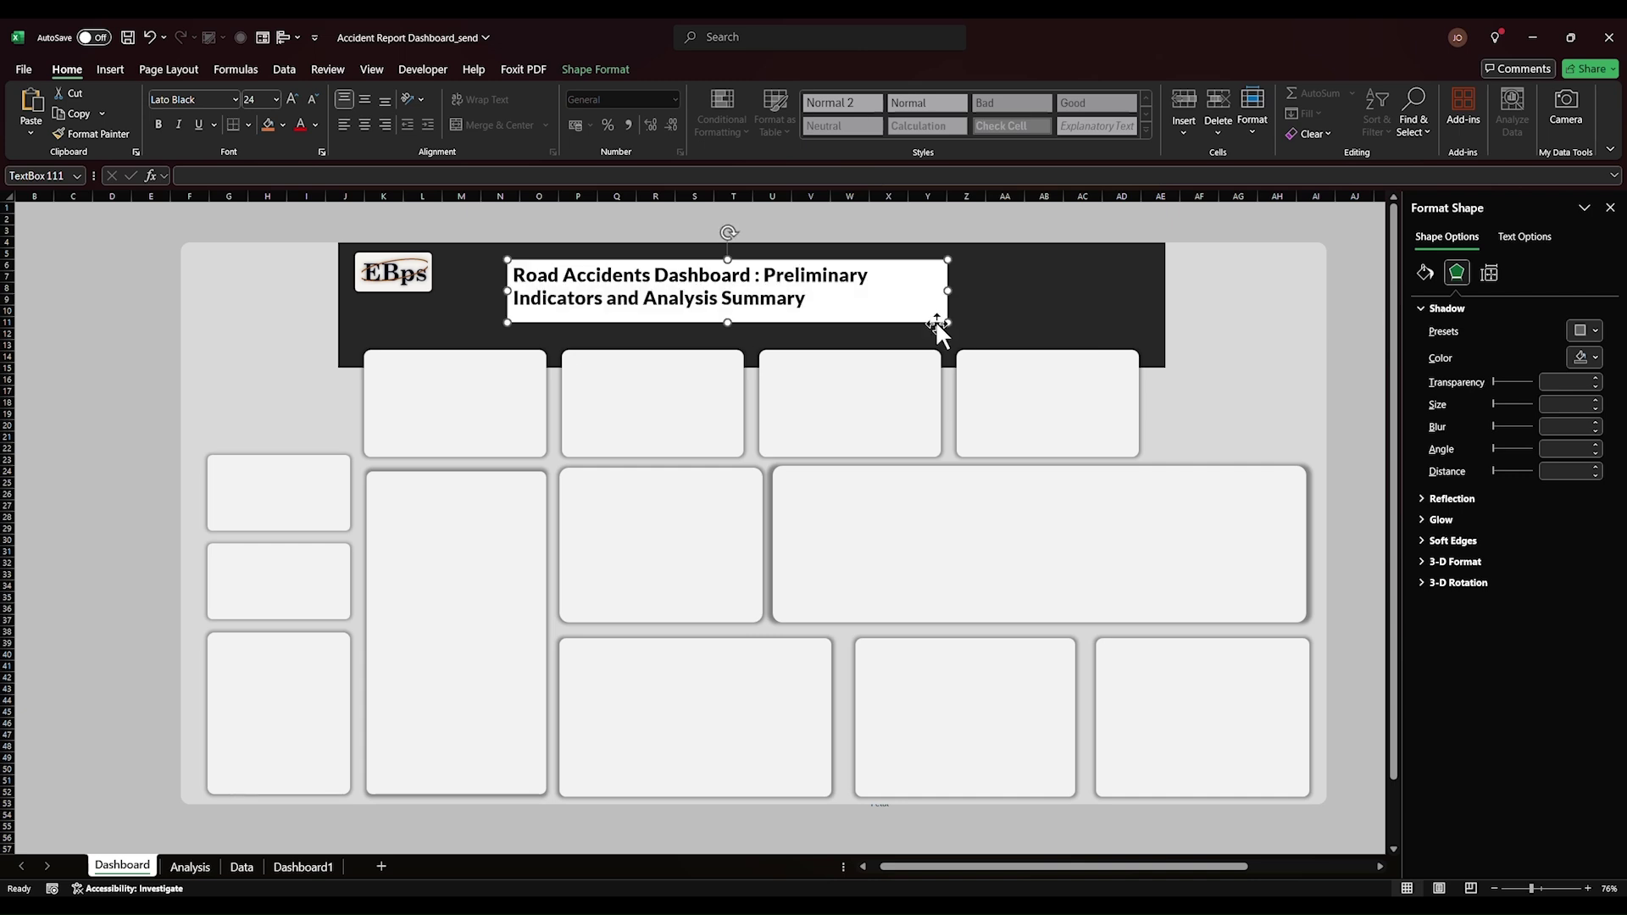
- Set the title text box to no fill and no line
{"action": "left_click", "coordinate": [1425, 272]}
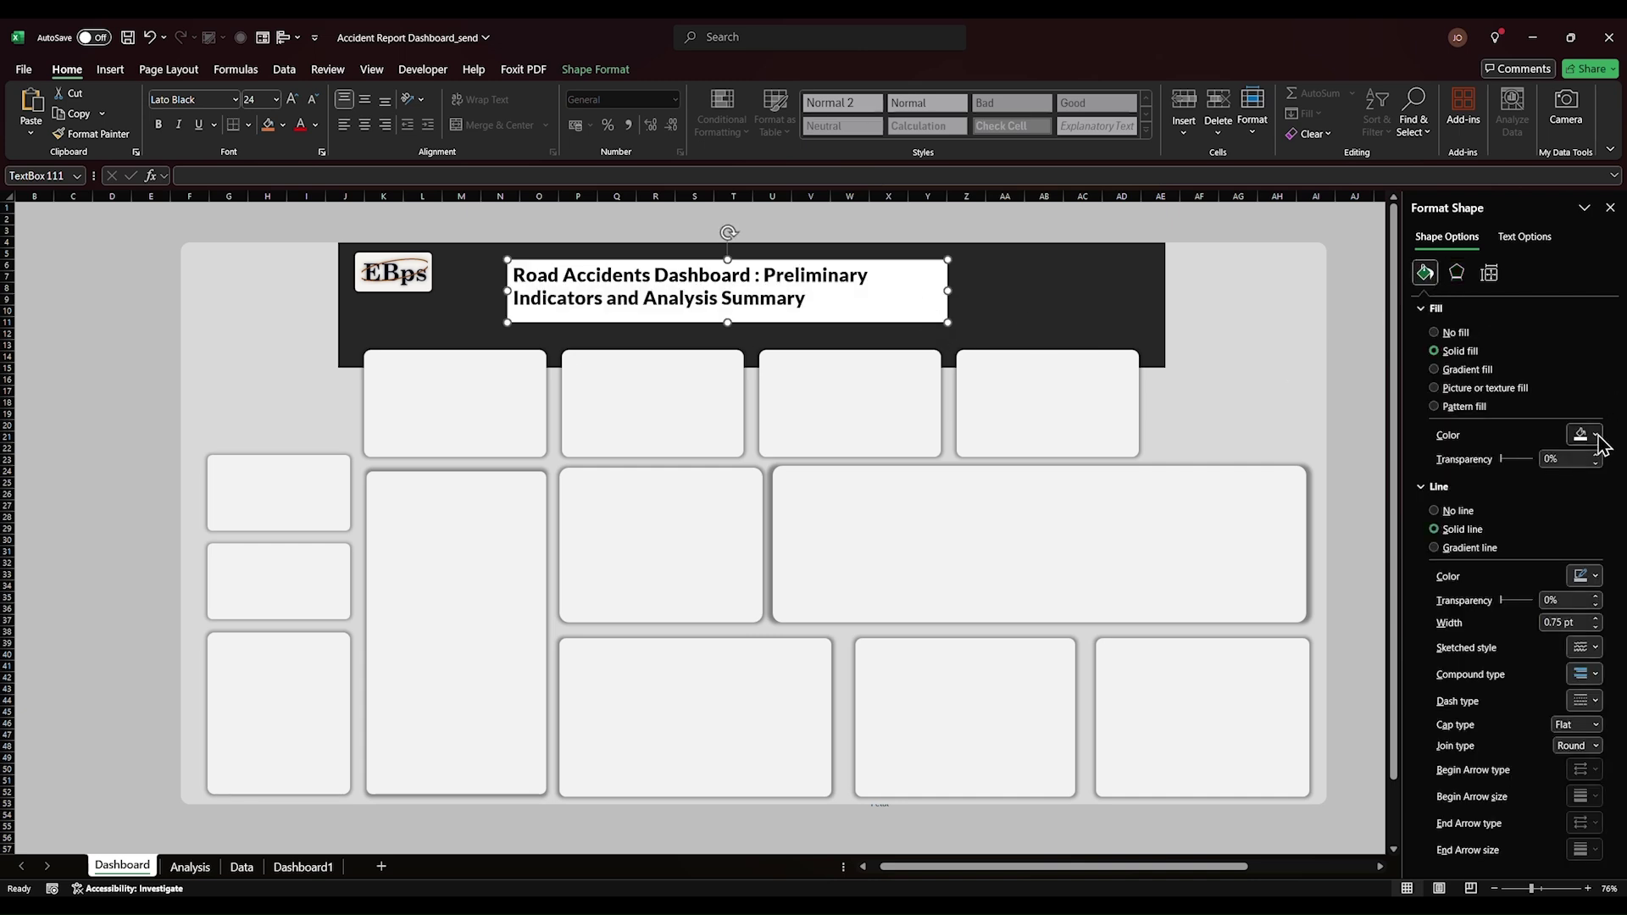
{"action": "left_click", "coordinate": [1597, 436]}
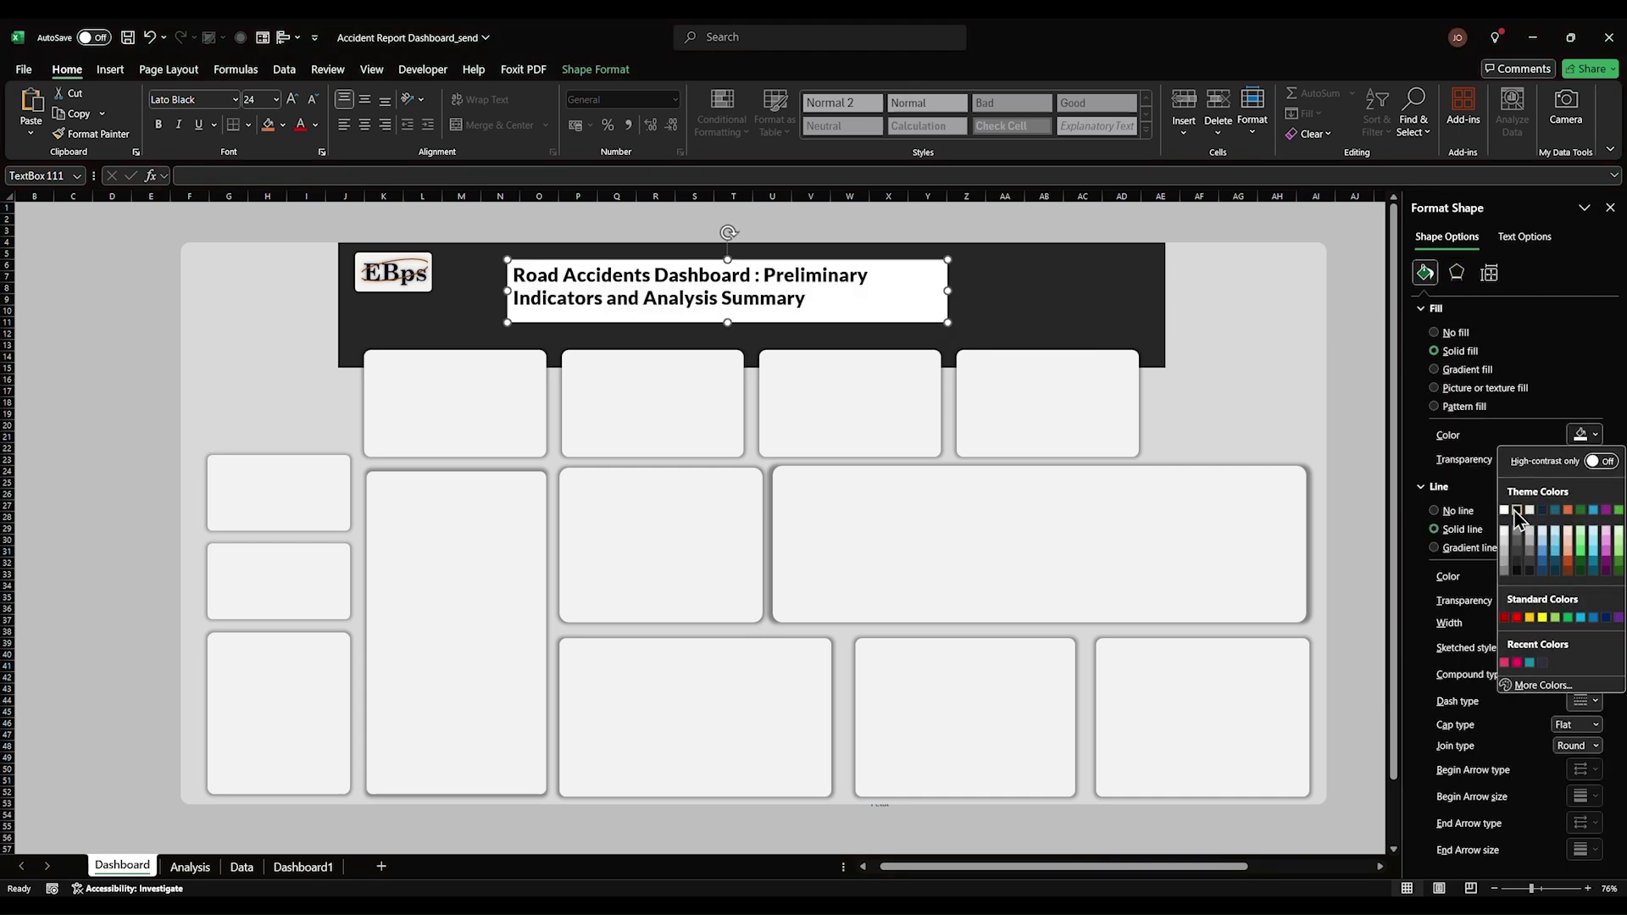
{"action": "left_click", "coordinate": [1456, 333]}
{"action": "left_click", "coordinate": [1435, 456]}
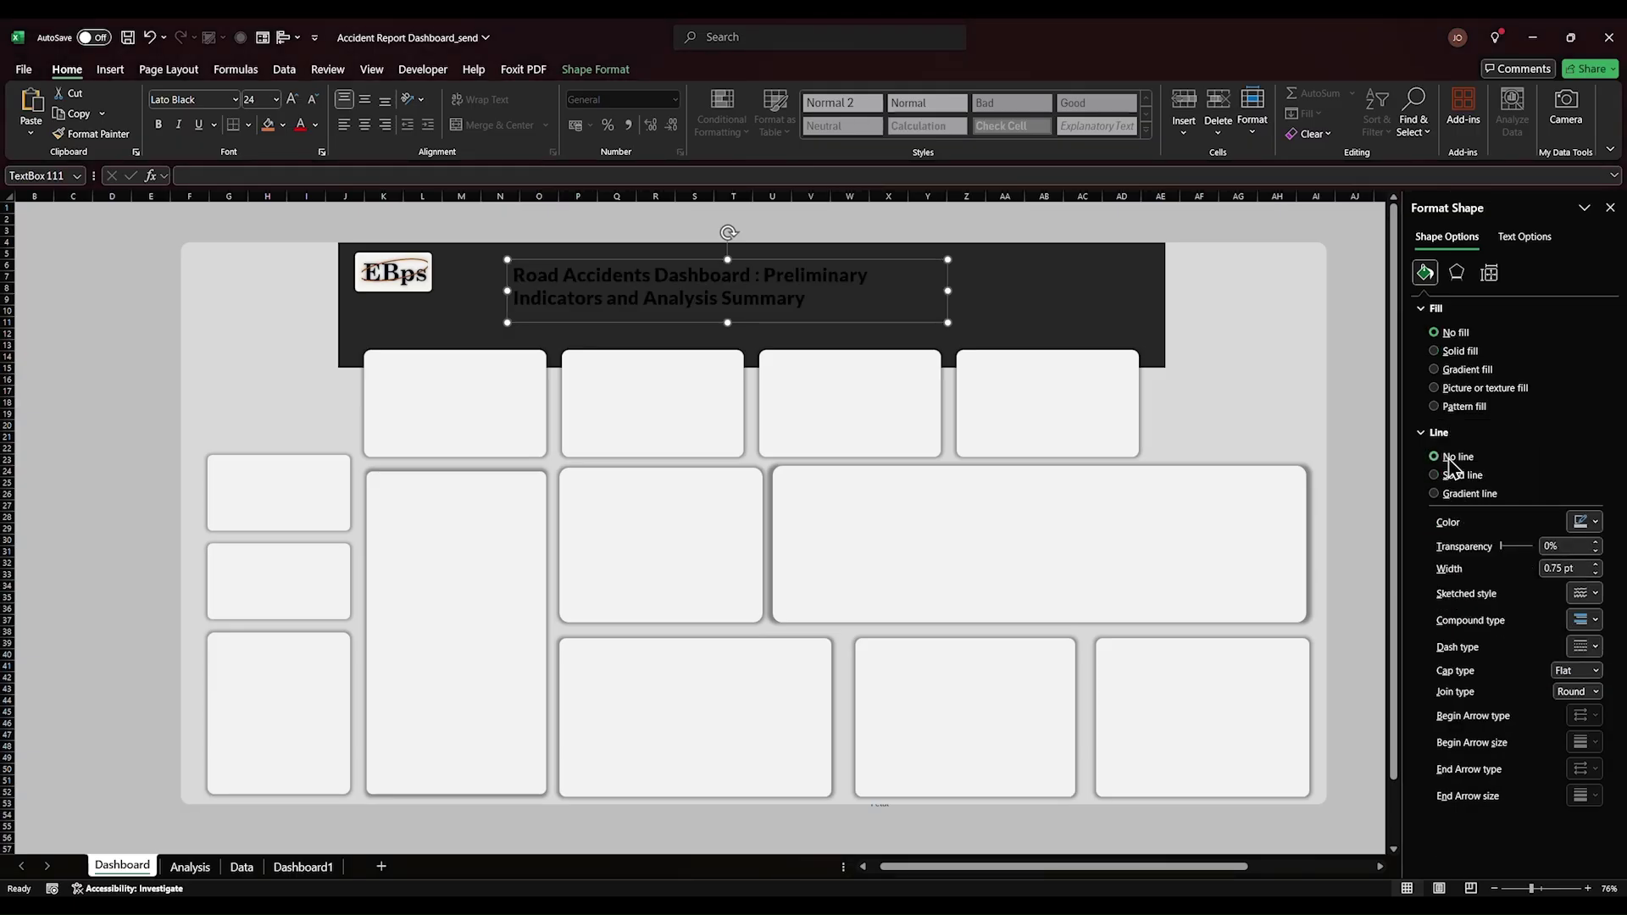
- Split the header text into two white lines and set the first line, "Road Accidents Dashboard", to size 28
{"action": "triple_click", "coordinate": [779, 310]}
{"action": "type", "text": "2"}
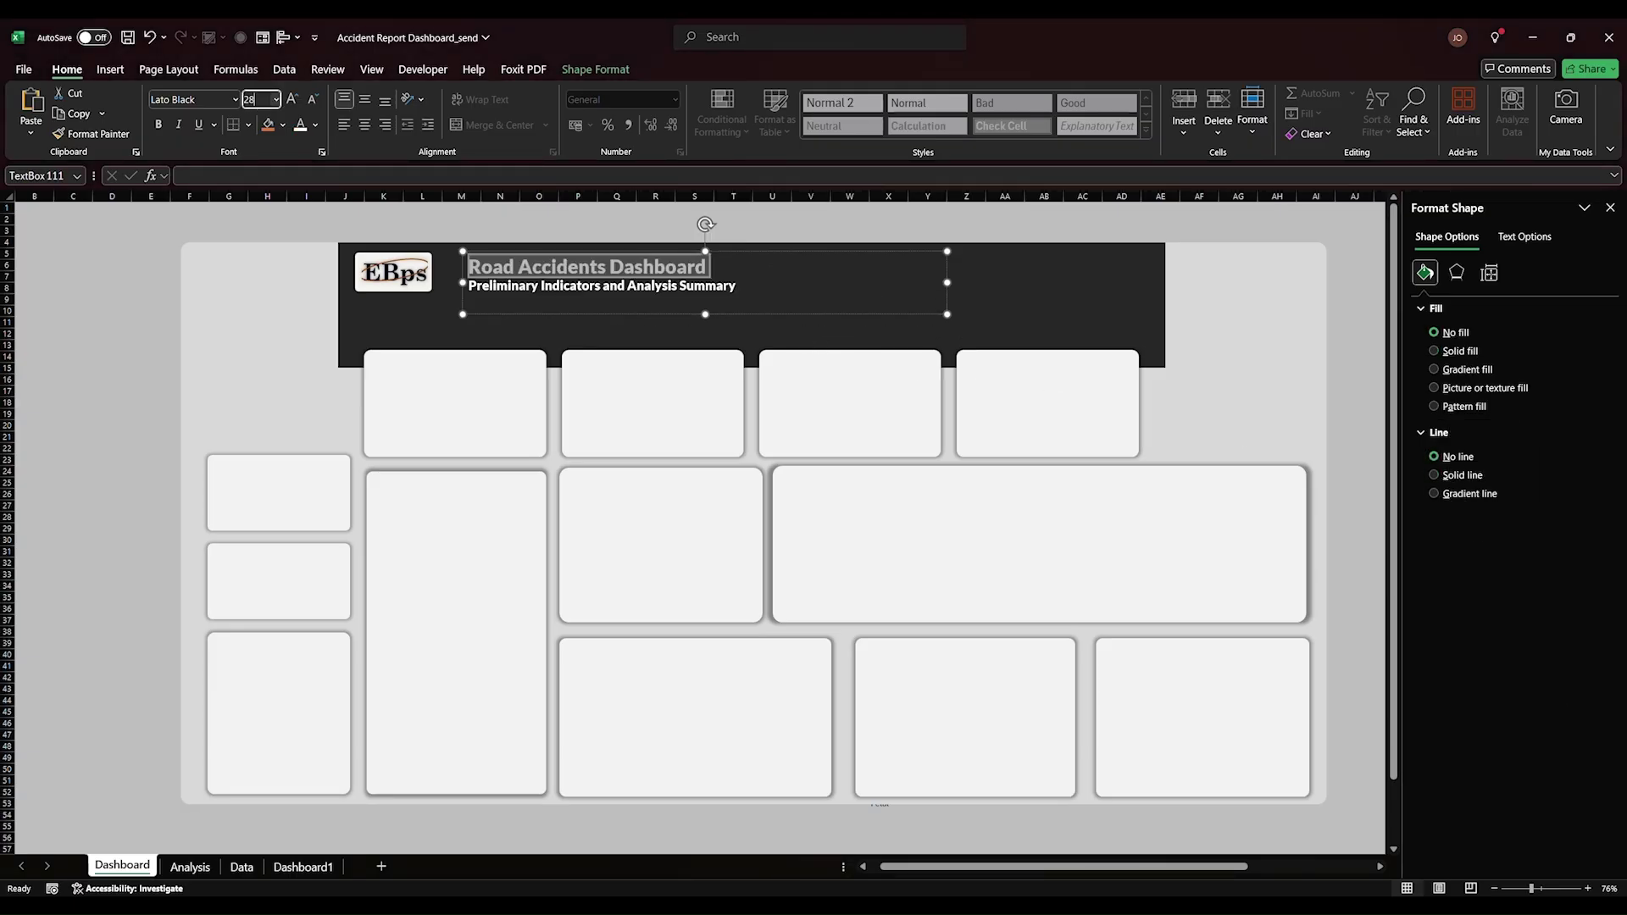
{"action": "type", "text": "8"}
{"action": "key", "text": "Return"}
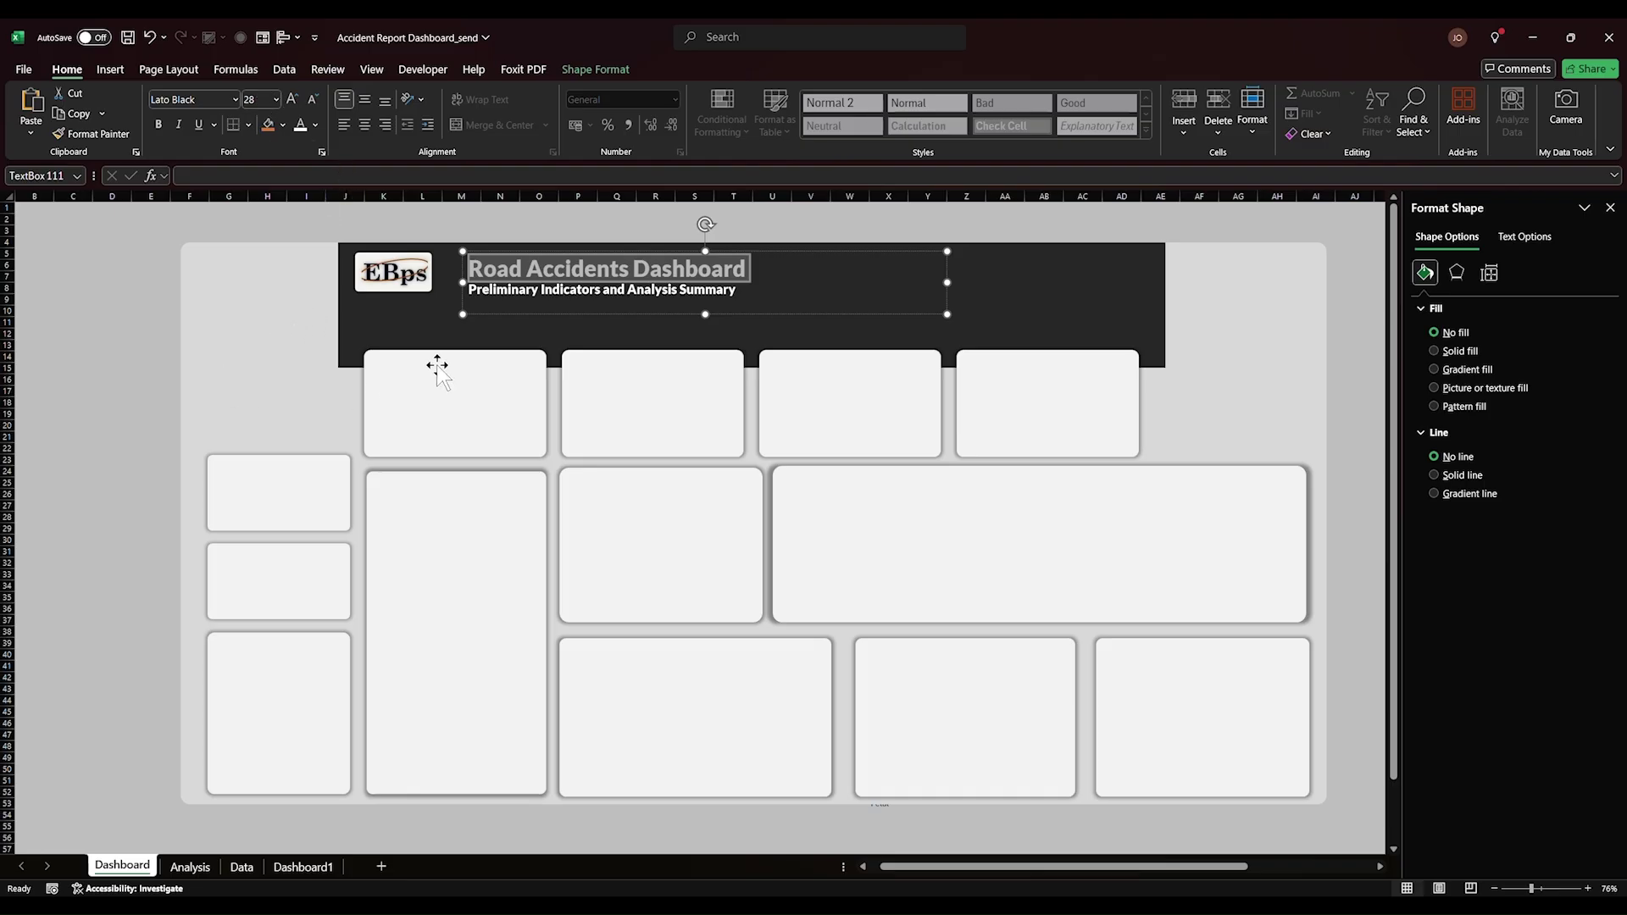
- Change the subtitle "Preliminary Indicators and Analysis Summary" from Lato Black to a lighter font, and save the workbook
{"action": "key", "text": "Down"}
{"action": "key", "text": "shift+Home"}
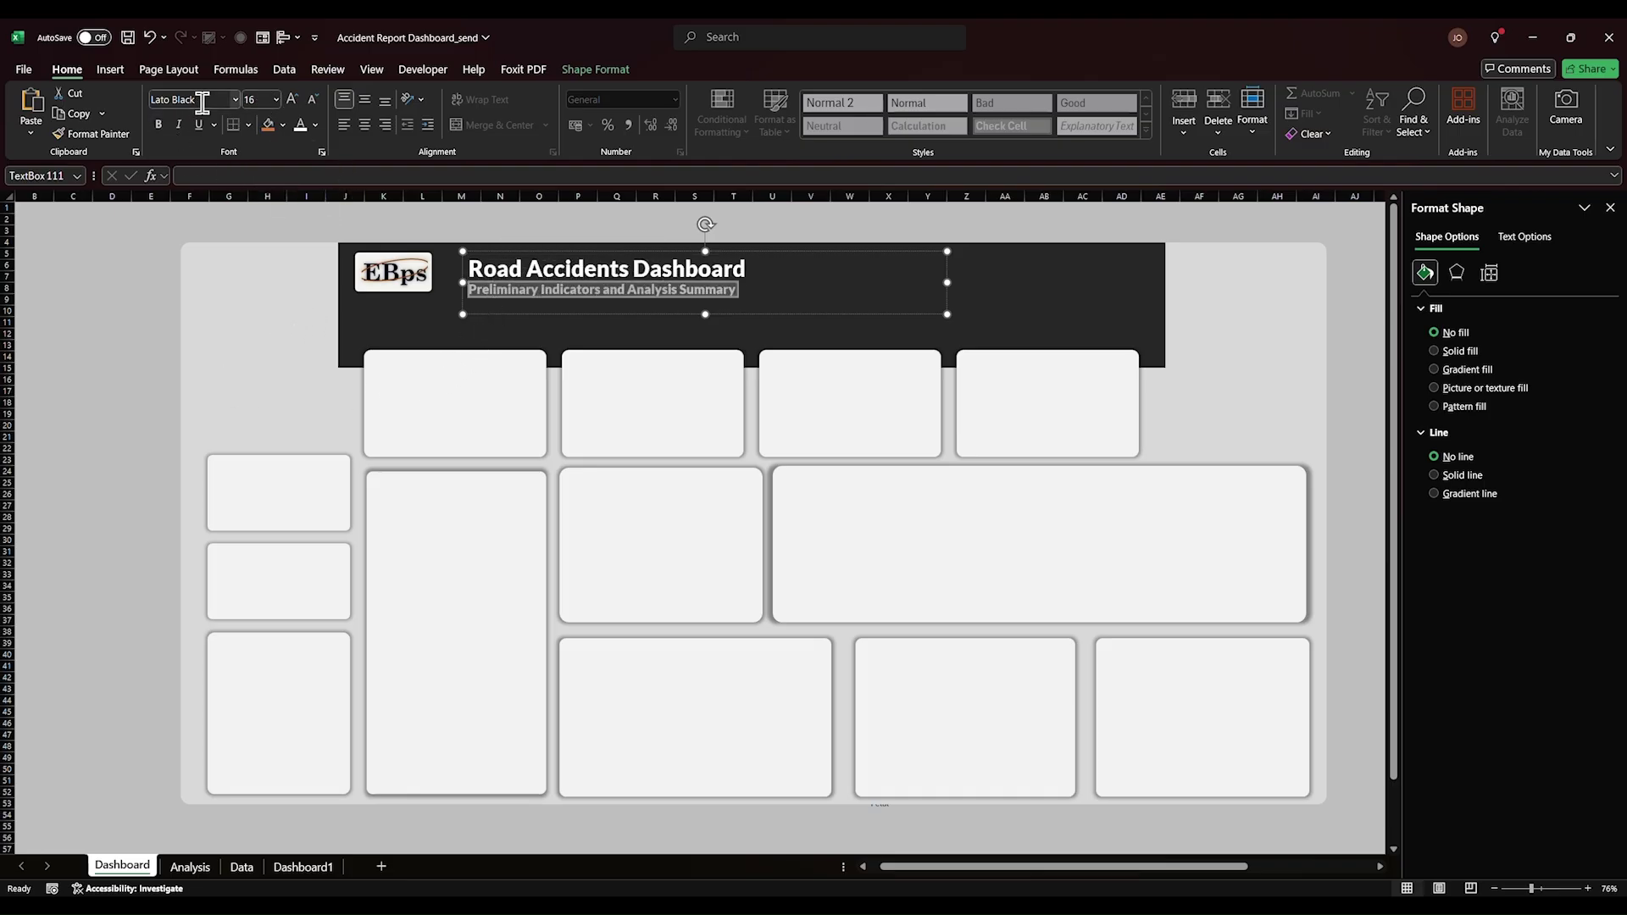
{"action": "left_click", "coordinate": [231, 99]}
{"action": "key", "text": "Escape"}
{"action": "key", "text": "Escape"}
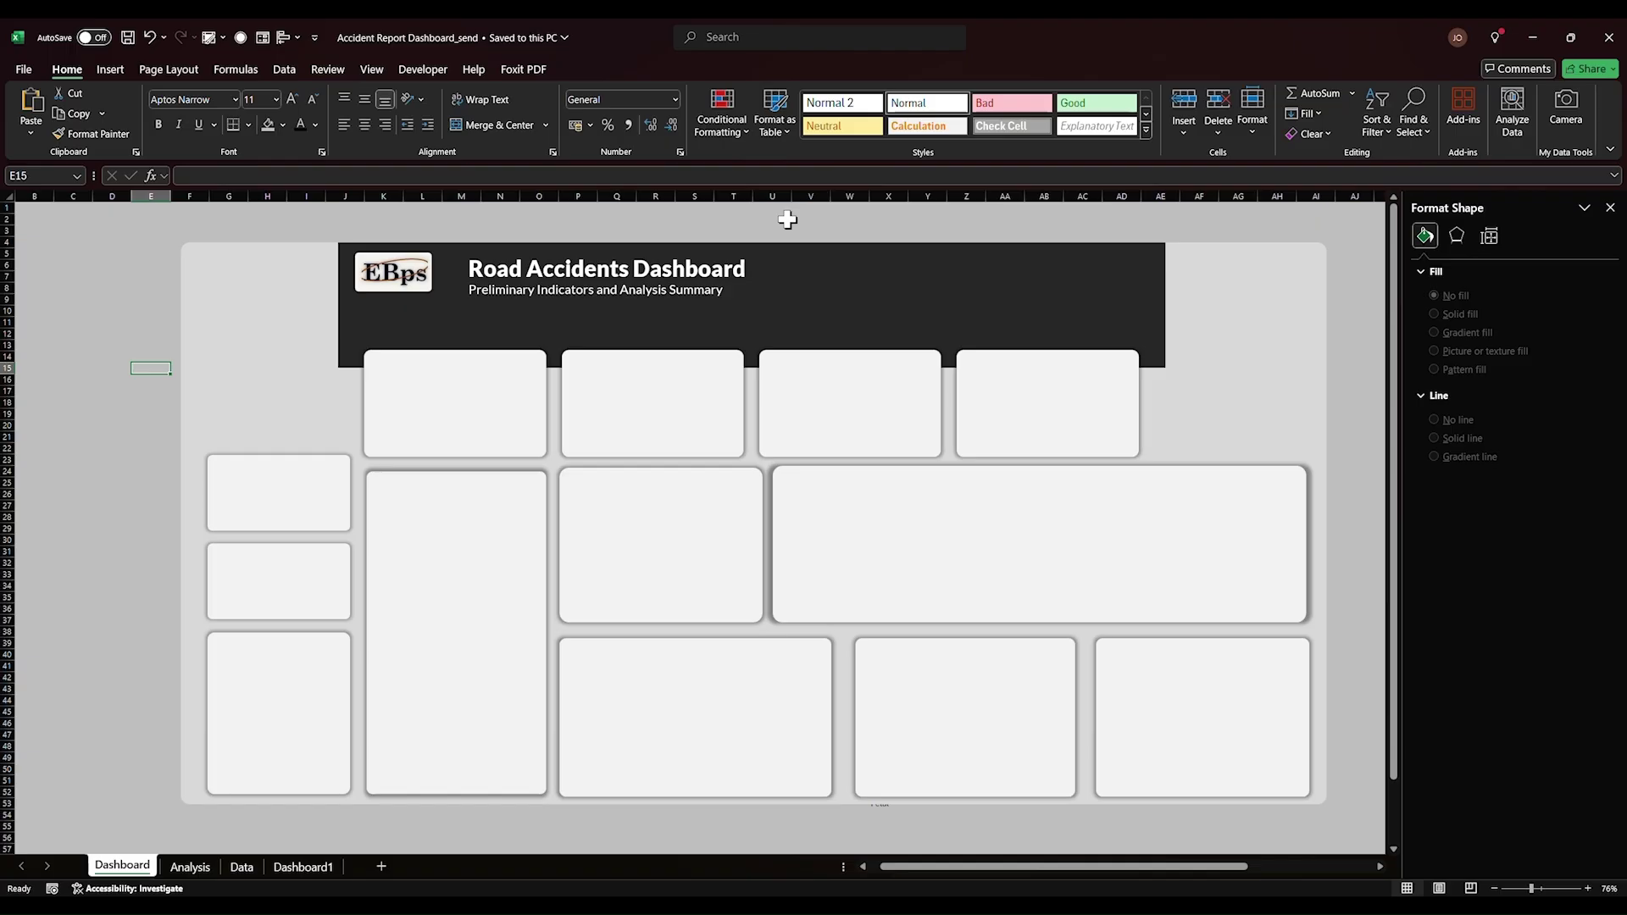
{"action": "key", "text": "ctrl+s"}
{"action": "key", "text": "ctrl+z"}
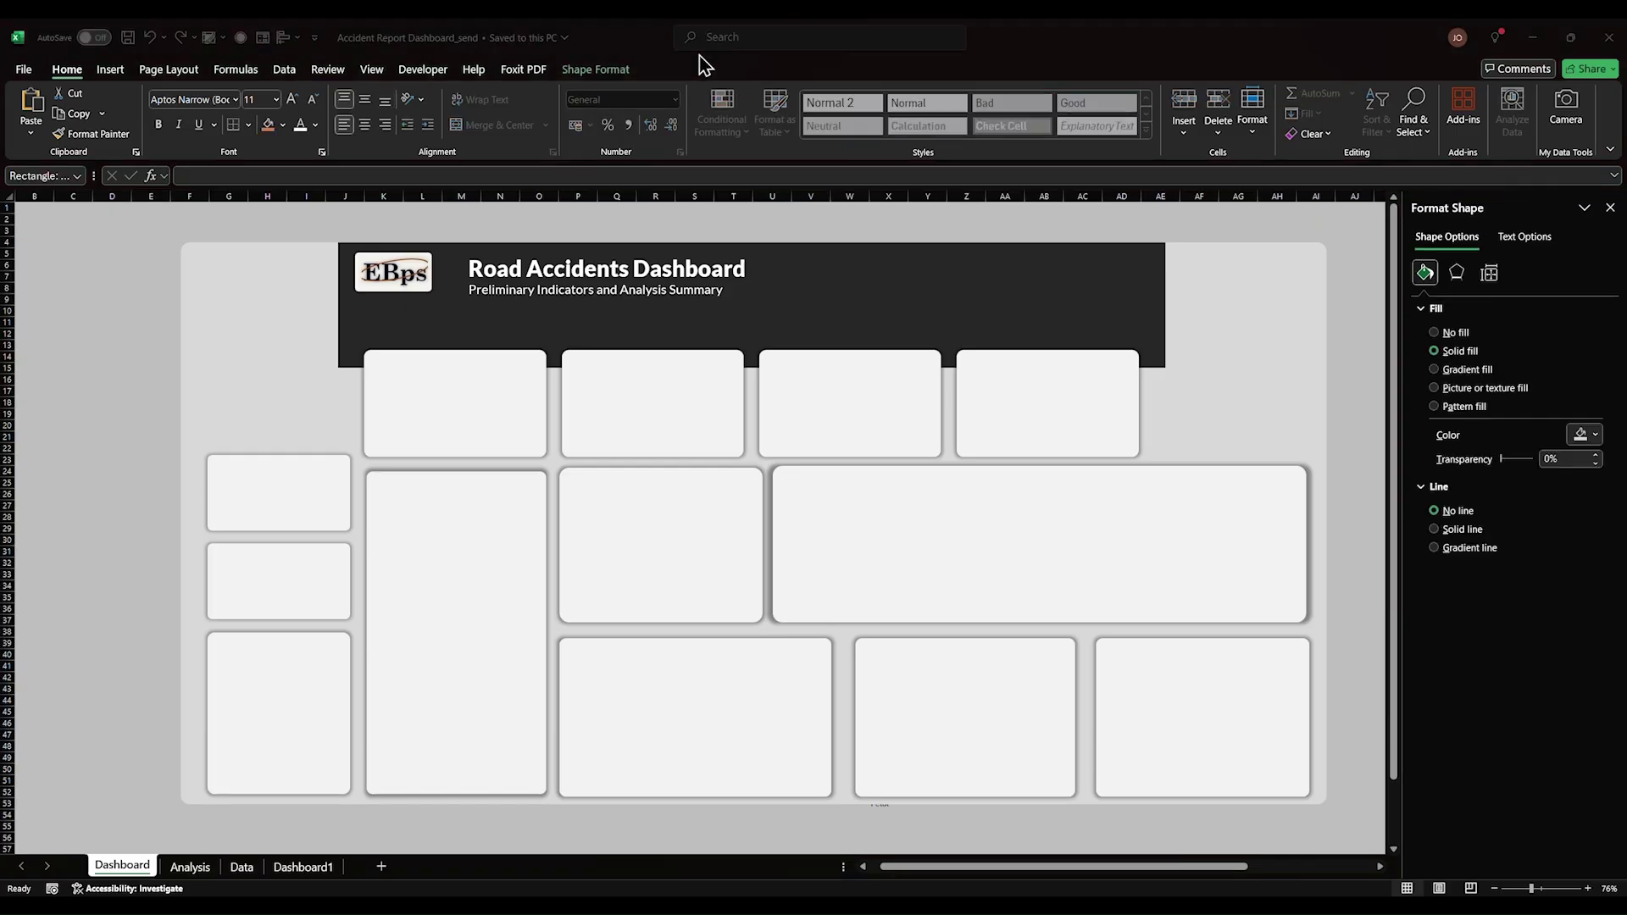
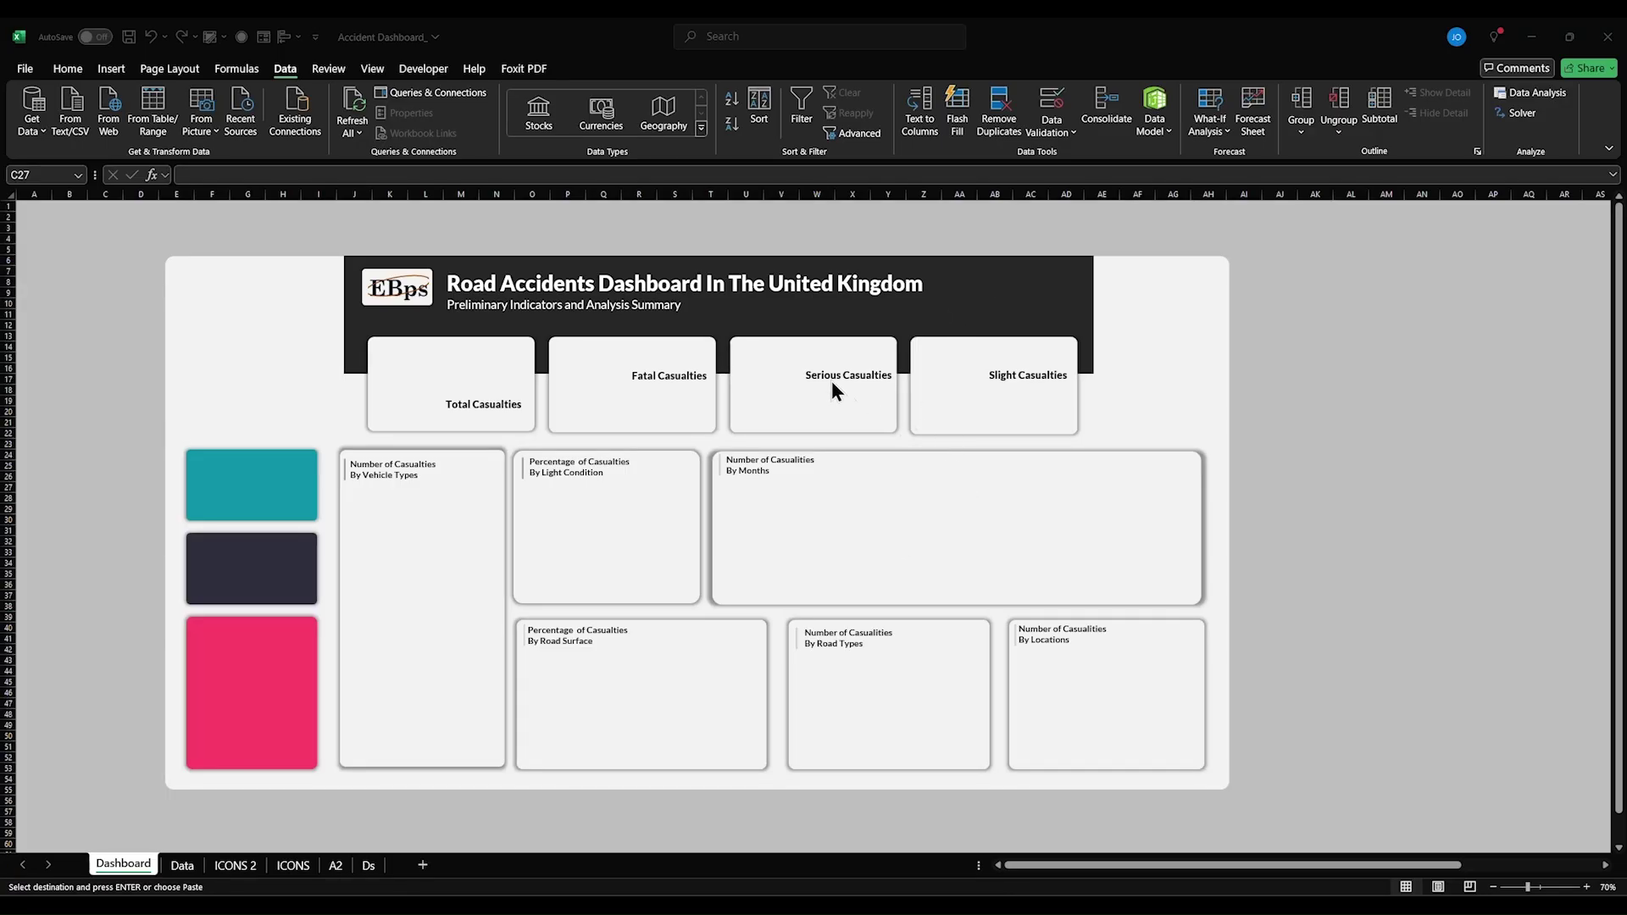
- Insert a text box in the "Number of Casualties By Months" card containing the sample text "dfasghg"
{"action": "left_click", "coordinate": [729, 287]}
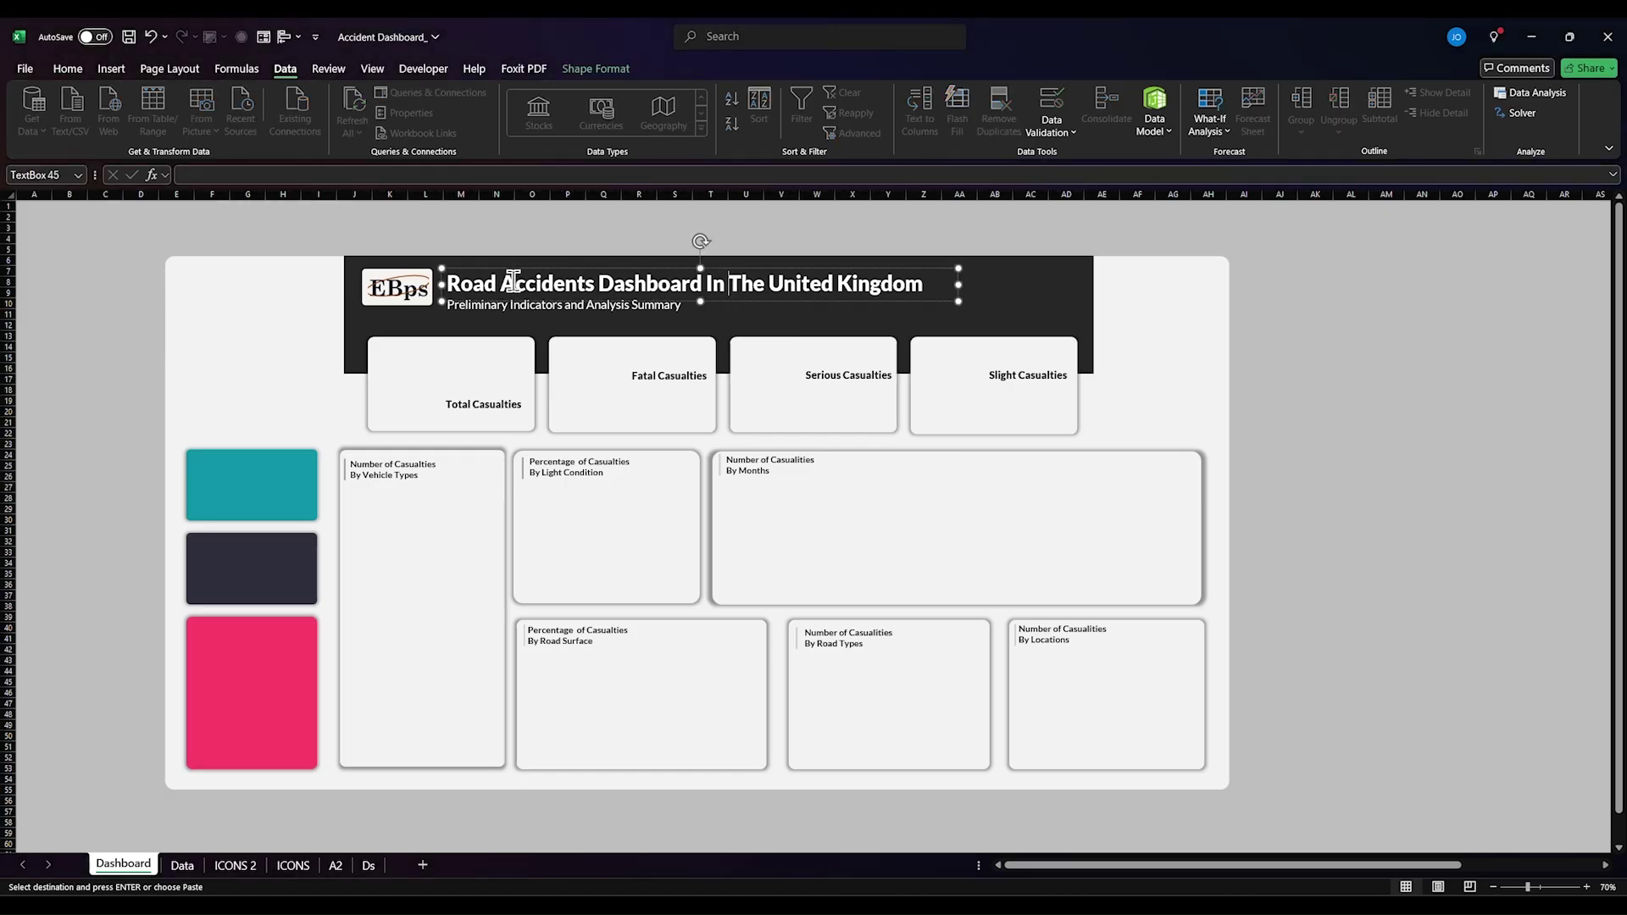
{"action": "triple_click", "coordinate": [513, 282]}
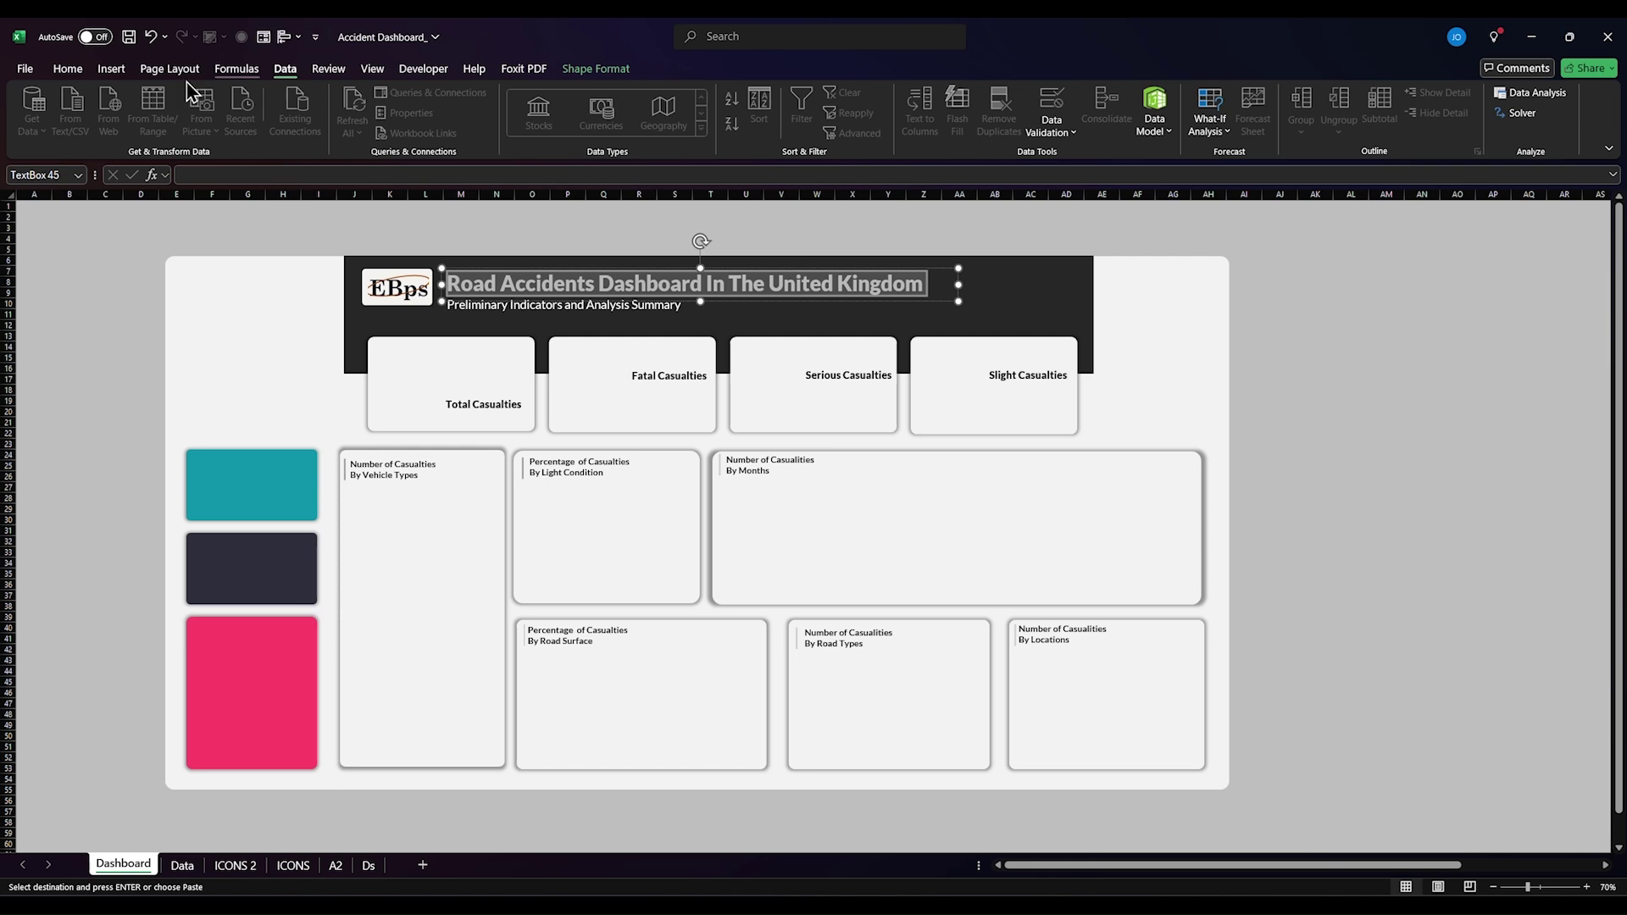
{"action": "left_click", "coordinate": [111, 70]}
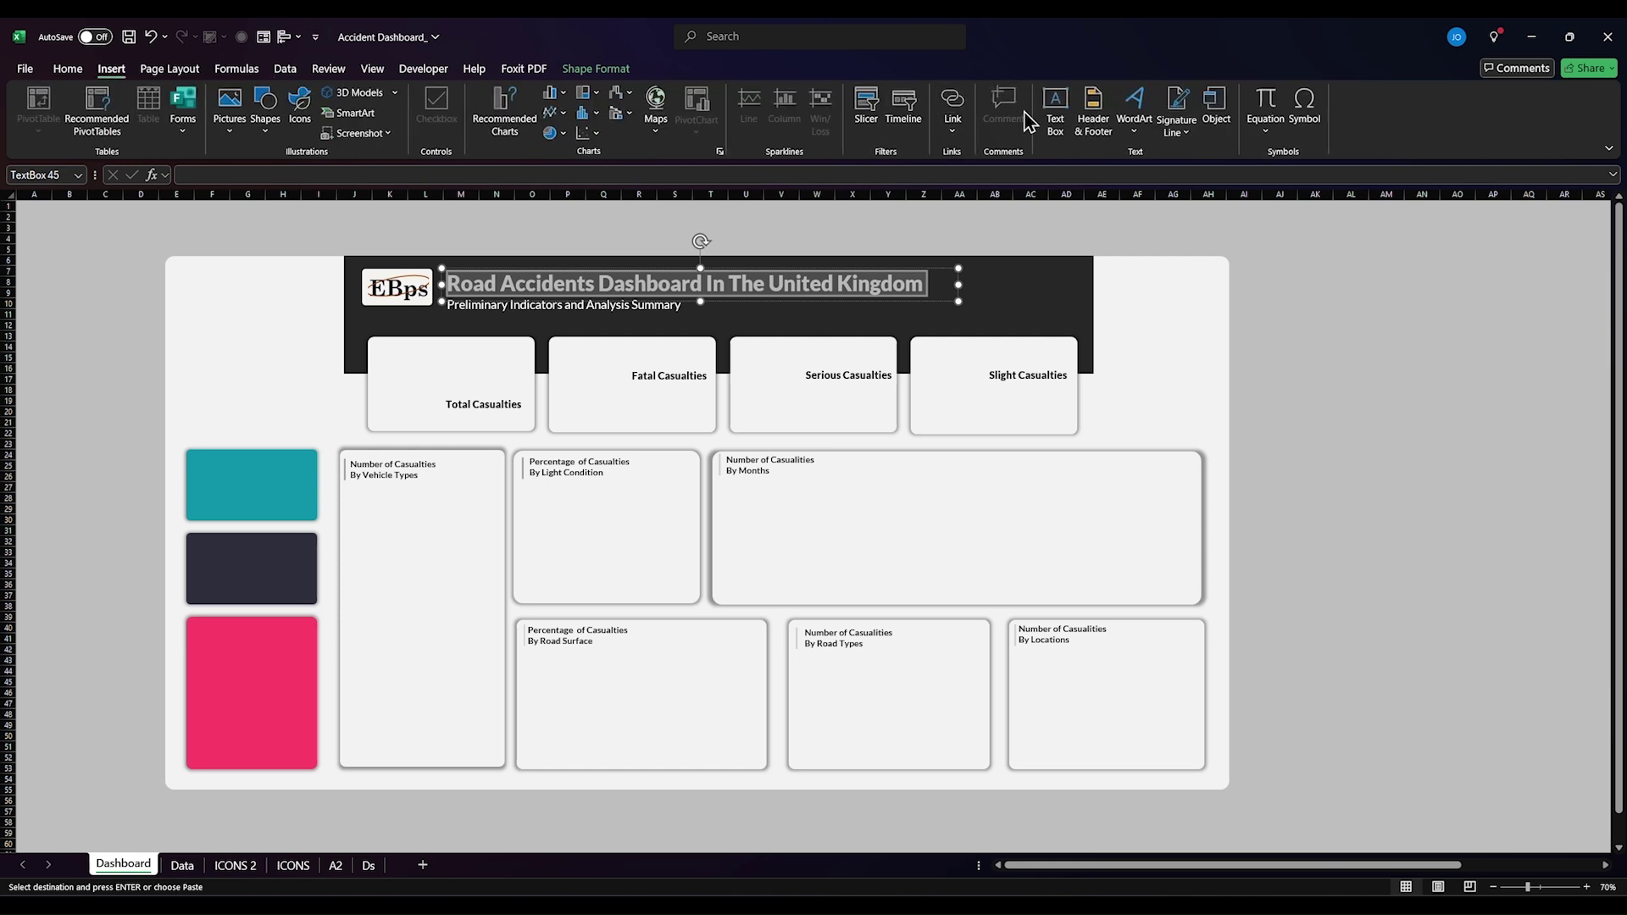
{"action": "left_click", "coordinate": [1054, 113]}
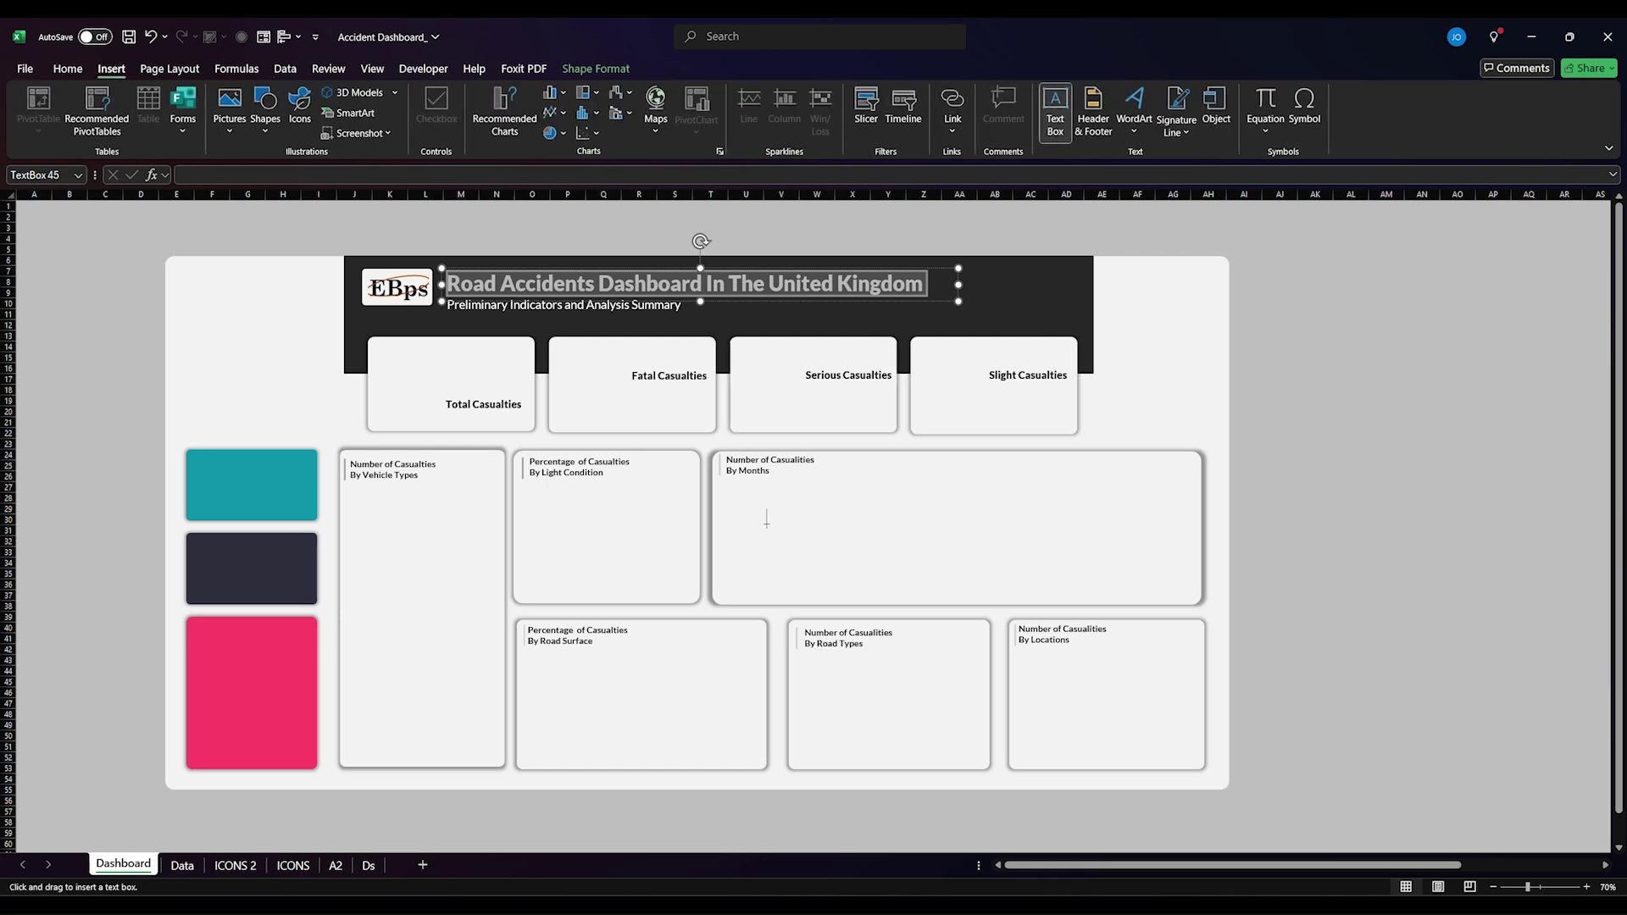
{"action": "left_click_drag", "start_coordinate": [767, 514], "coordinate": [1099, 574]}
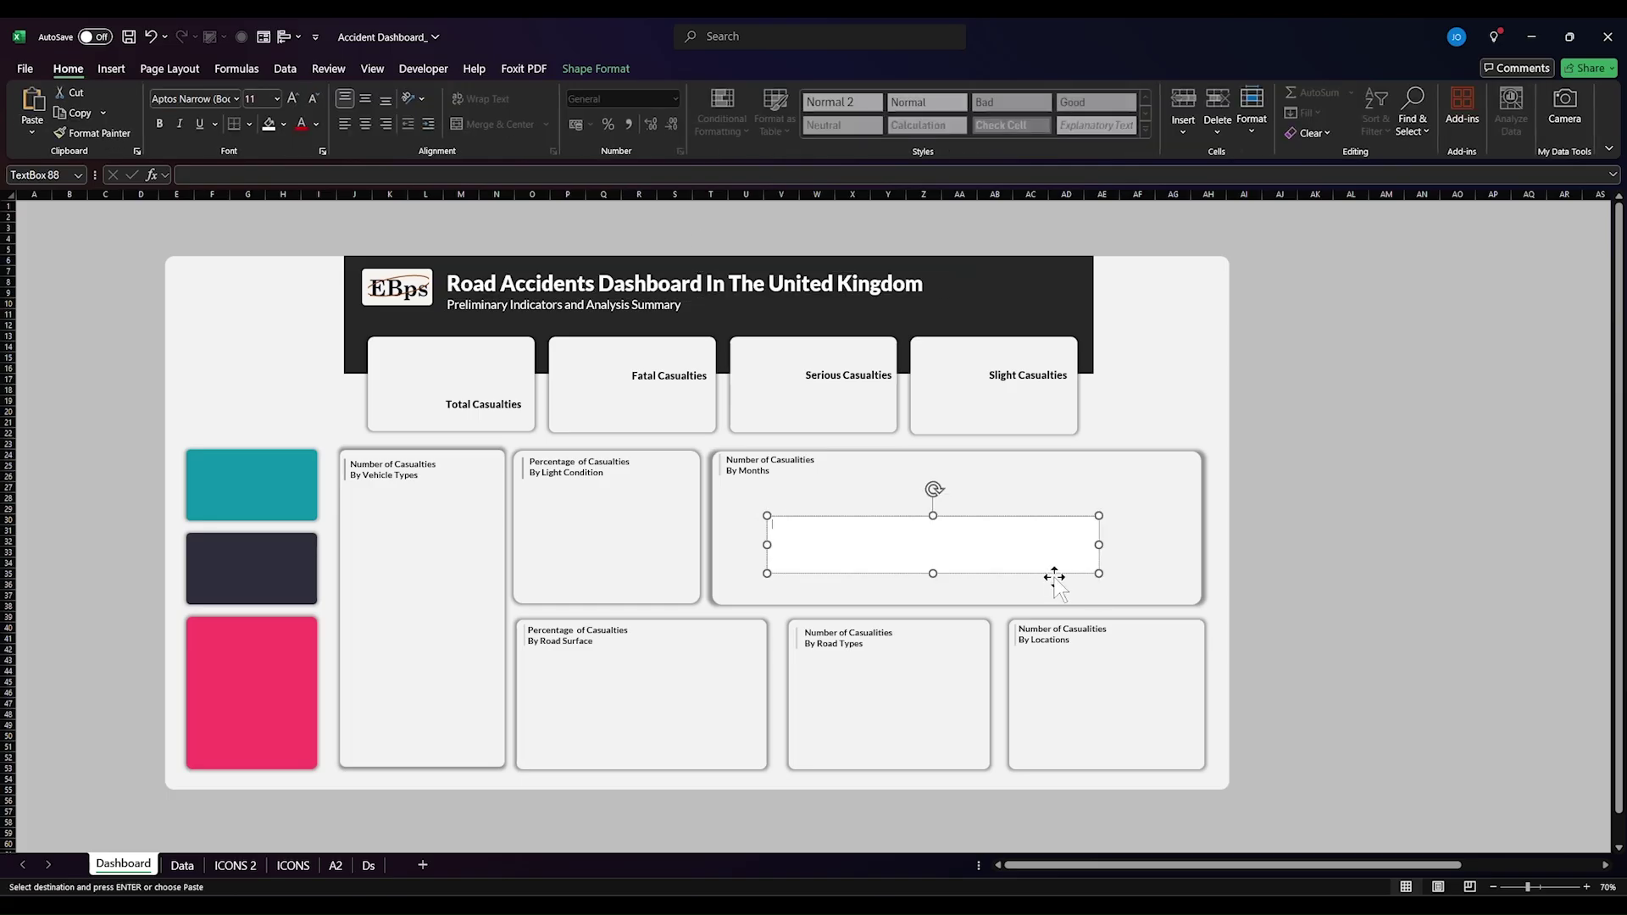
{"action": "type", "text": "dfasghg"}
- Set the sample text box in the months card to no fill and no line
{"action": "right_click", "coordinate": [1053, 522]}
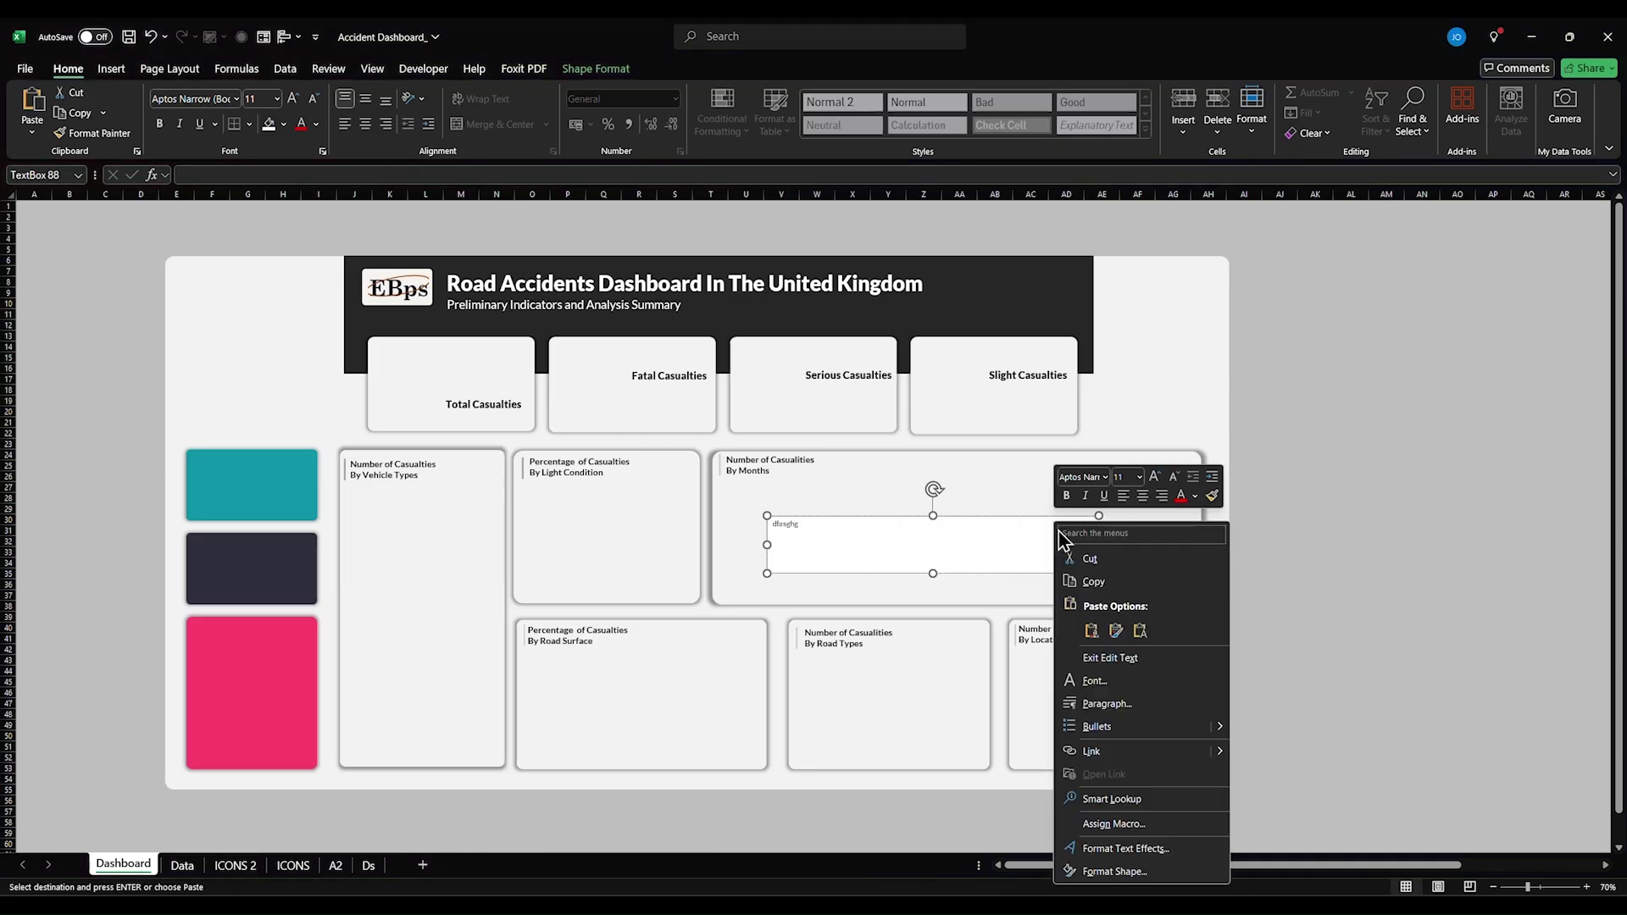
{"action": "key", "text": "Escape"}
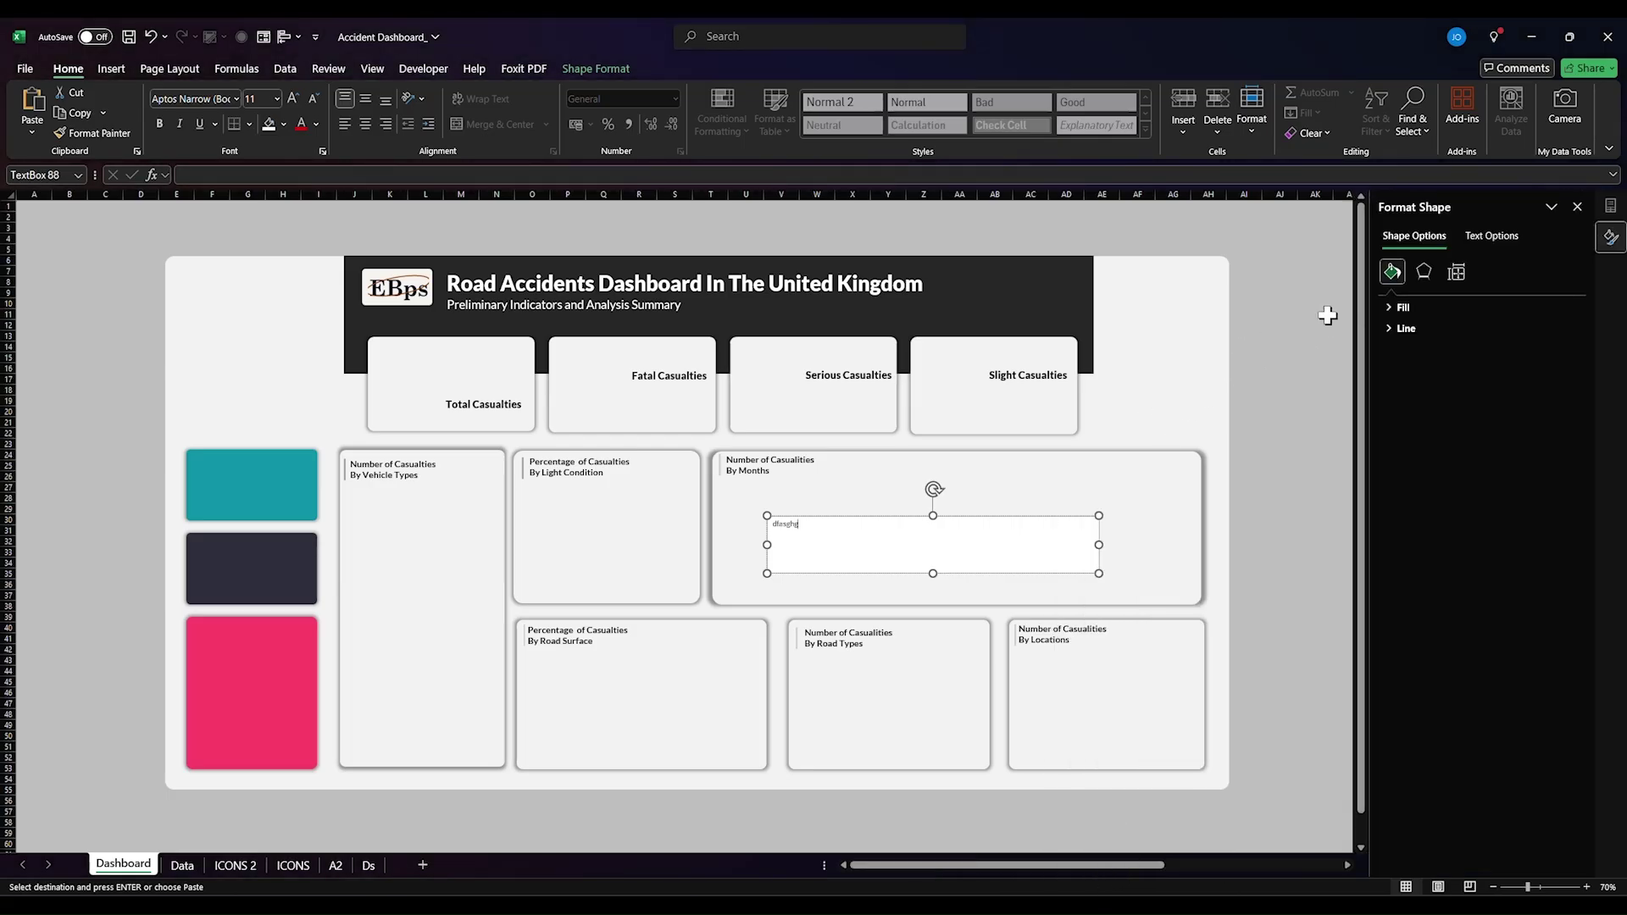
{"action": "left_click", "coordinate": [1397, 307]}
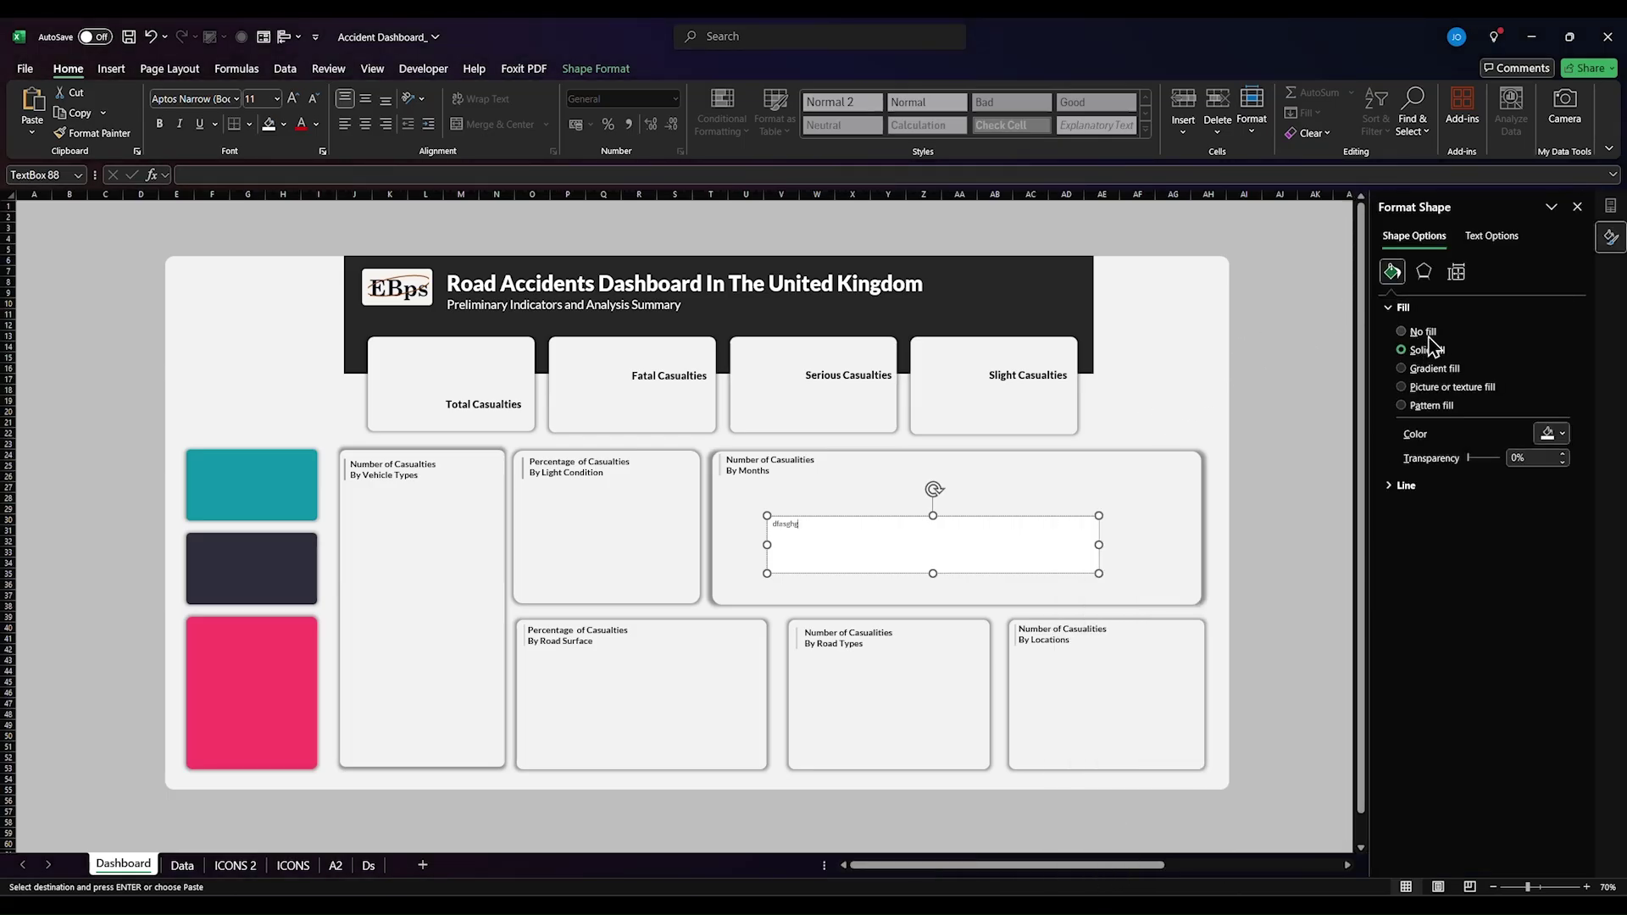
{"action": "left_click", "coordinate": [1423, 332]}
{"action": "left_click", "coordinate": [1440, 436]}
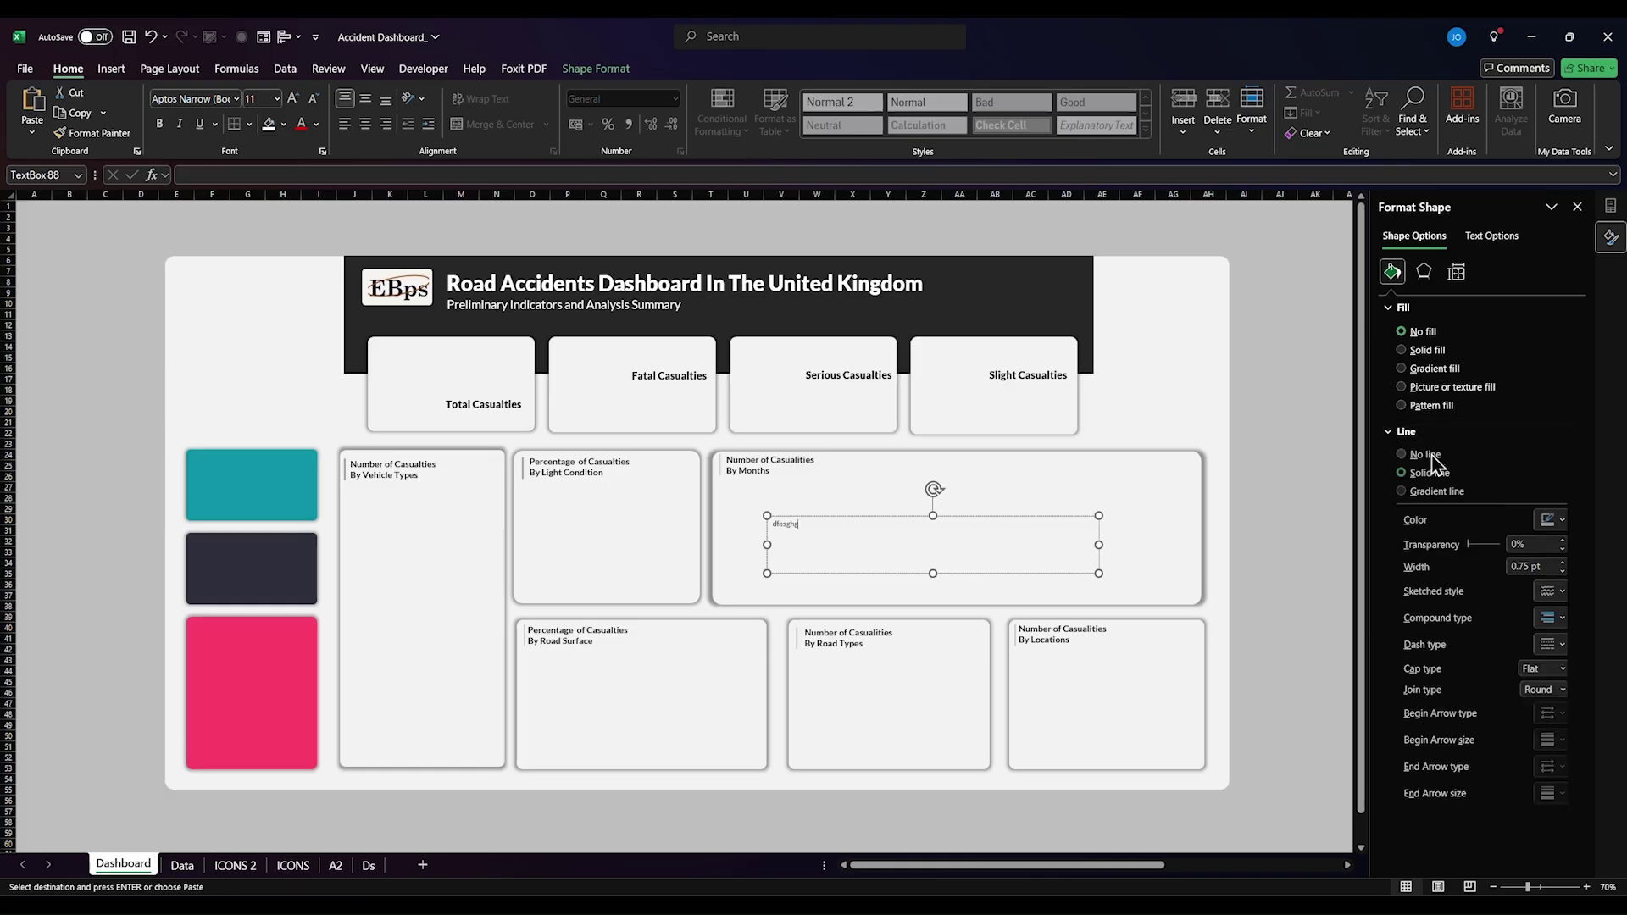
{"action": "left_click", "coordinate": [1430, 458]}
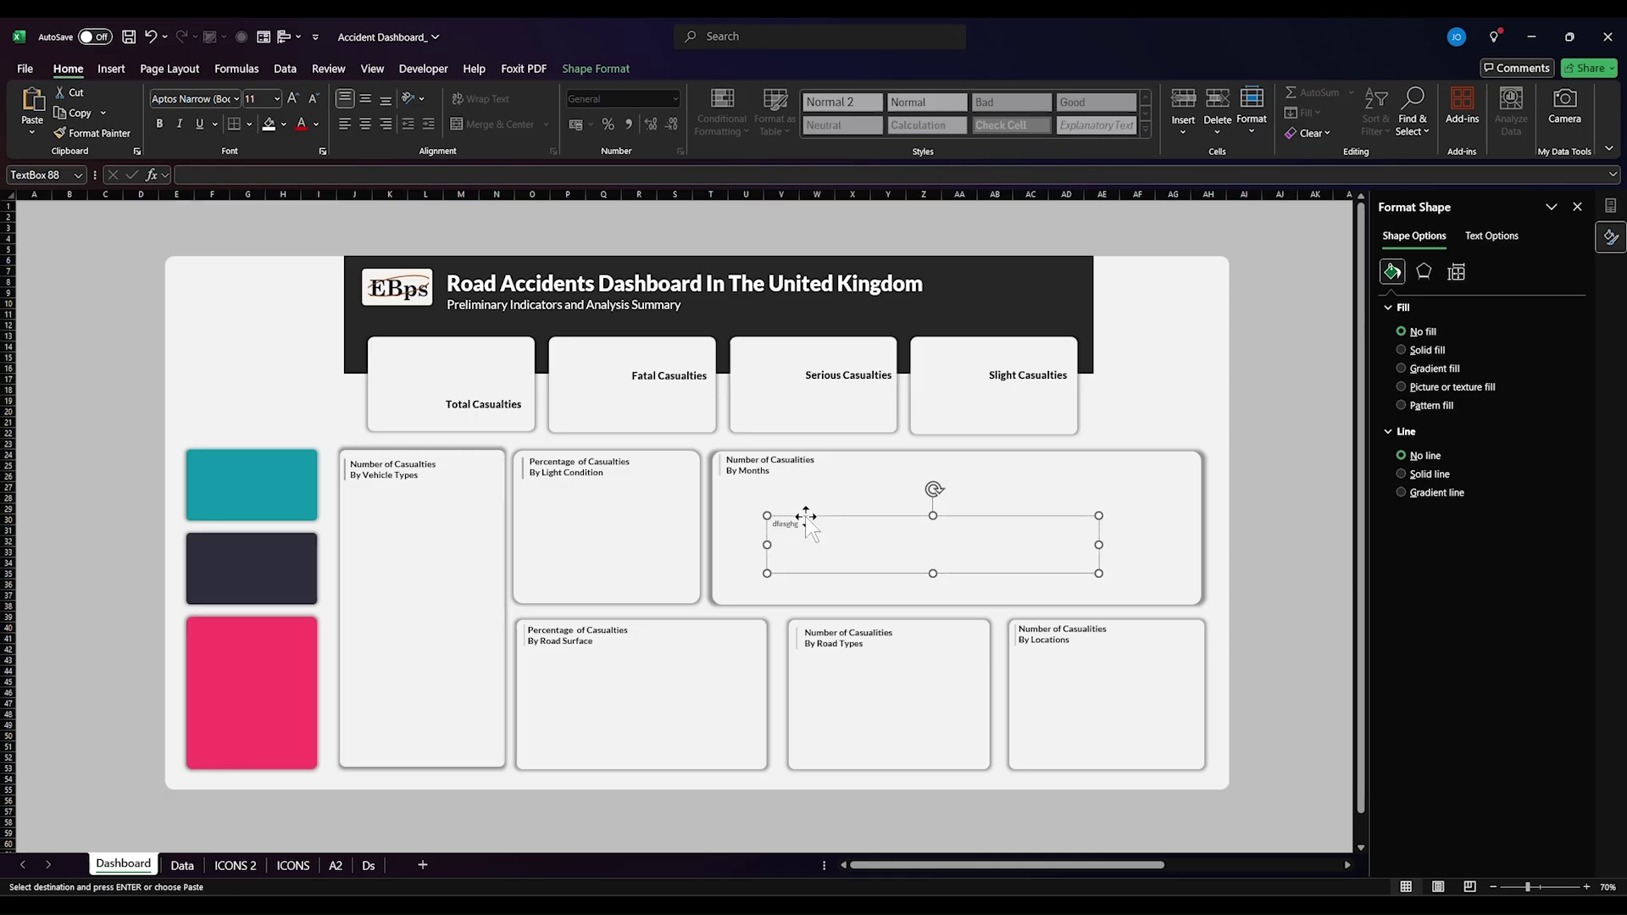
- Delete the sample text box from the months card
{"action": "key", "text": "Delete"}
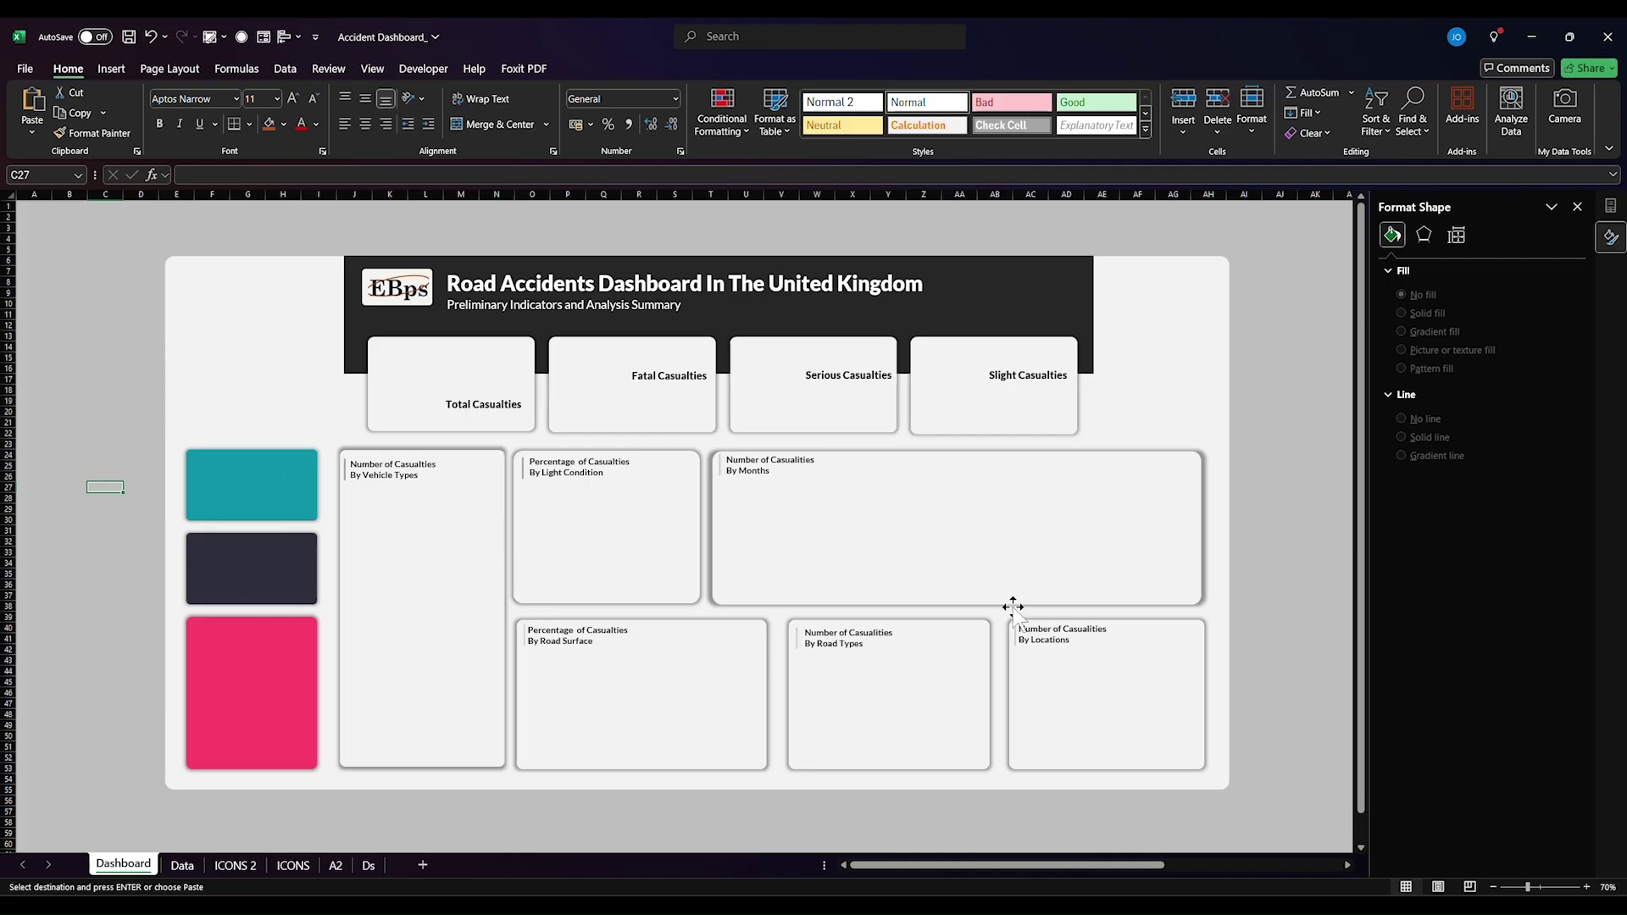
{"action": "left_click", "coordinate": [107, 565]}
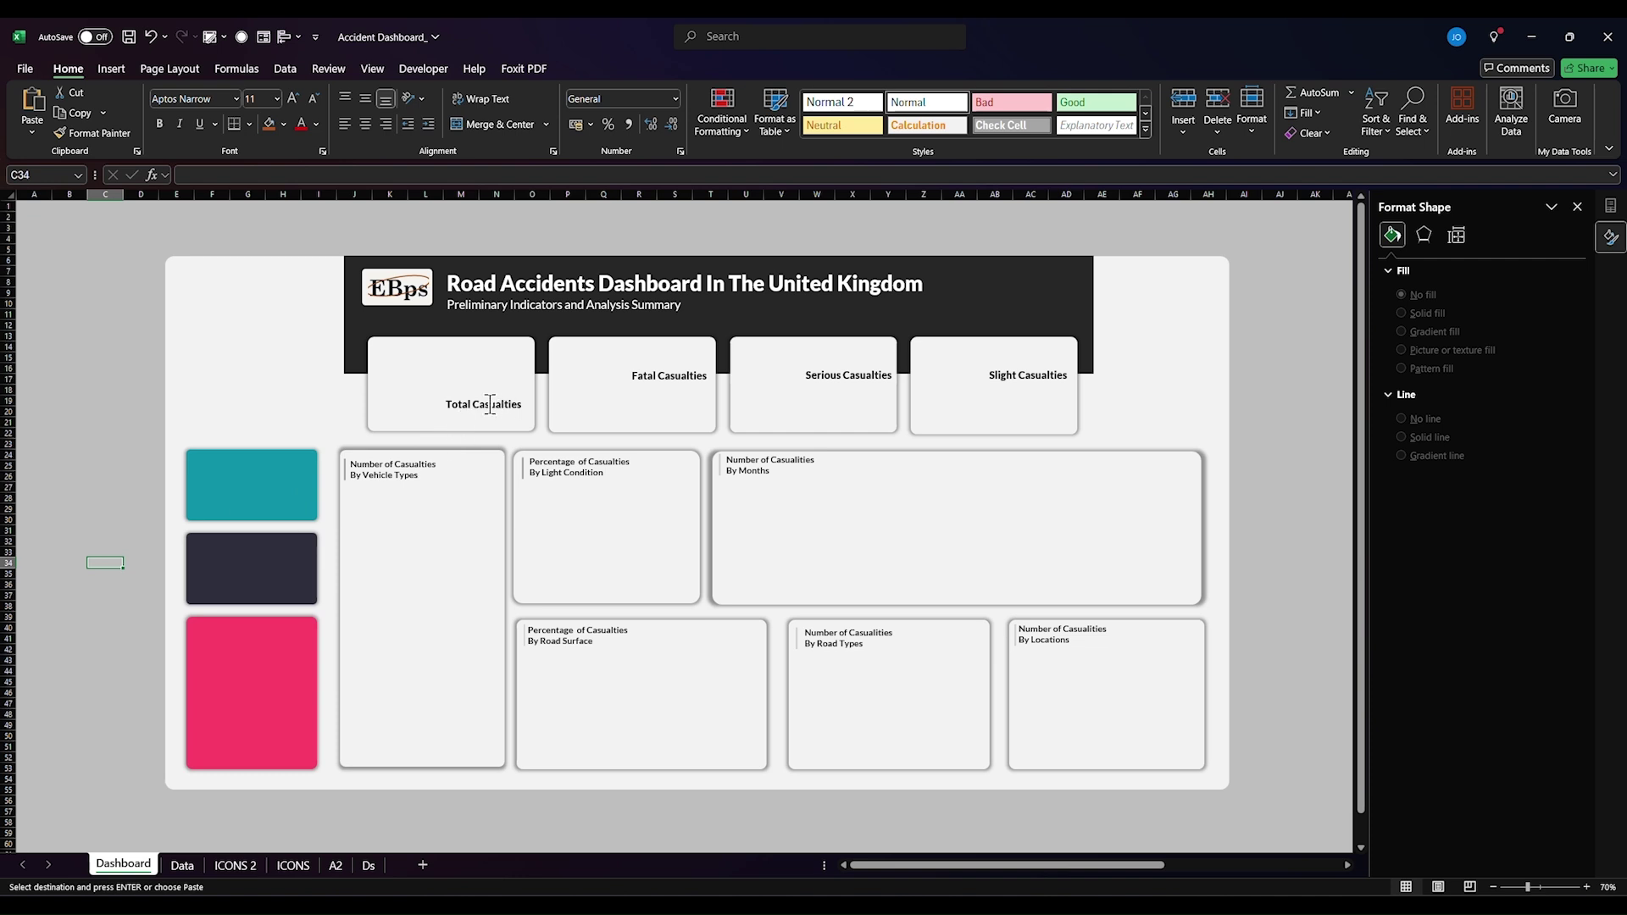
- Insert the vehicle collision picture from this device over the cells, scale it to 2.57 cm square, and place it in the Total Casualties card
{"action": "left_click", "coordinate": [456, 373]}
{"action": "left_click", "coordinate": [110, 421]}
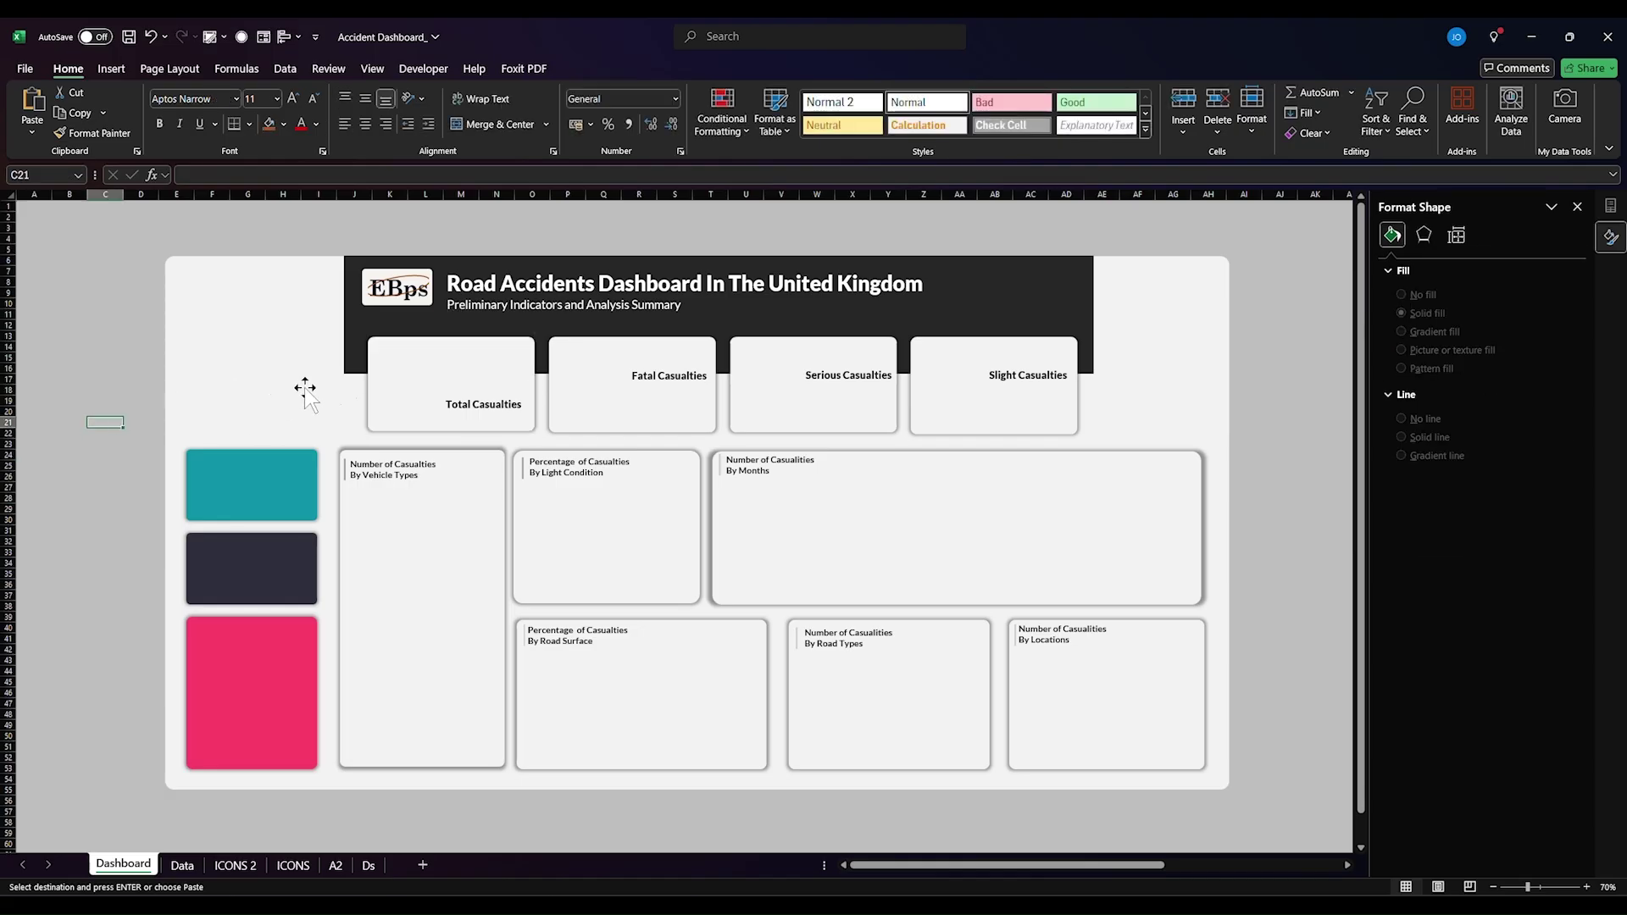
{"action": "left_click", "coordinate": [109, 73]}
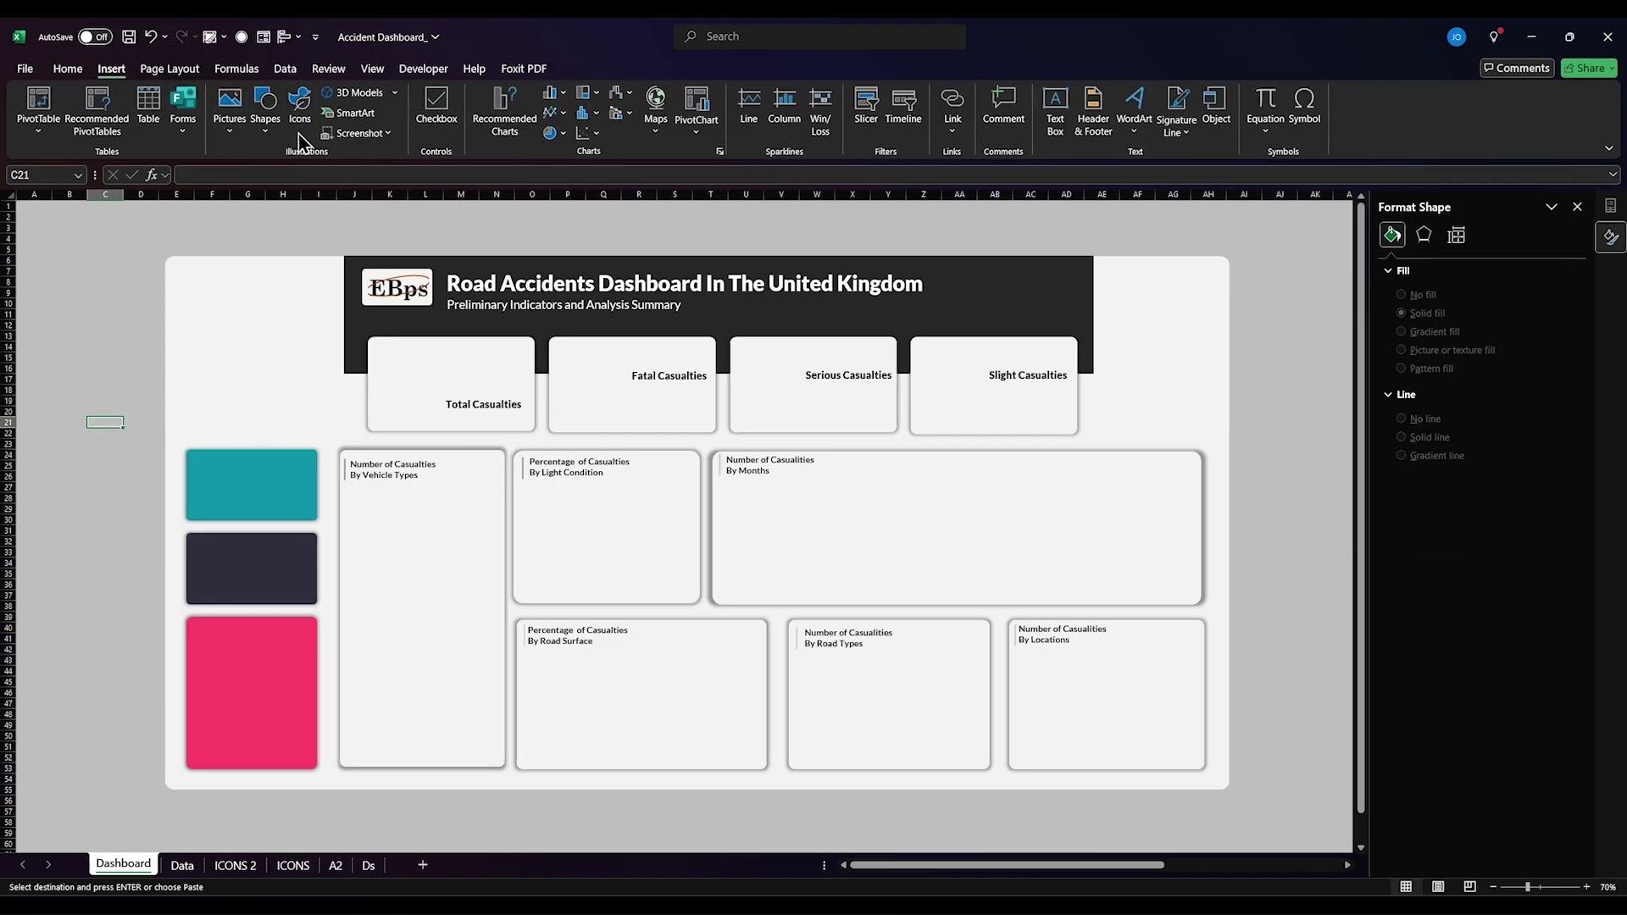
{"action": "left_click", "coordinate": [237, 144]}
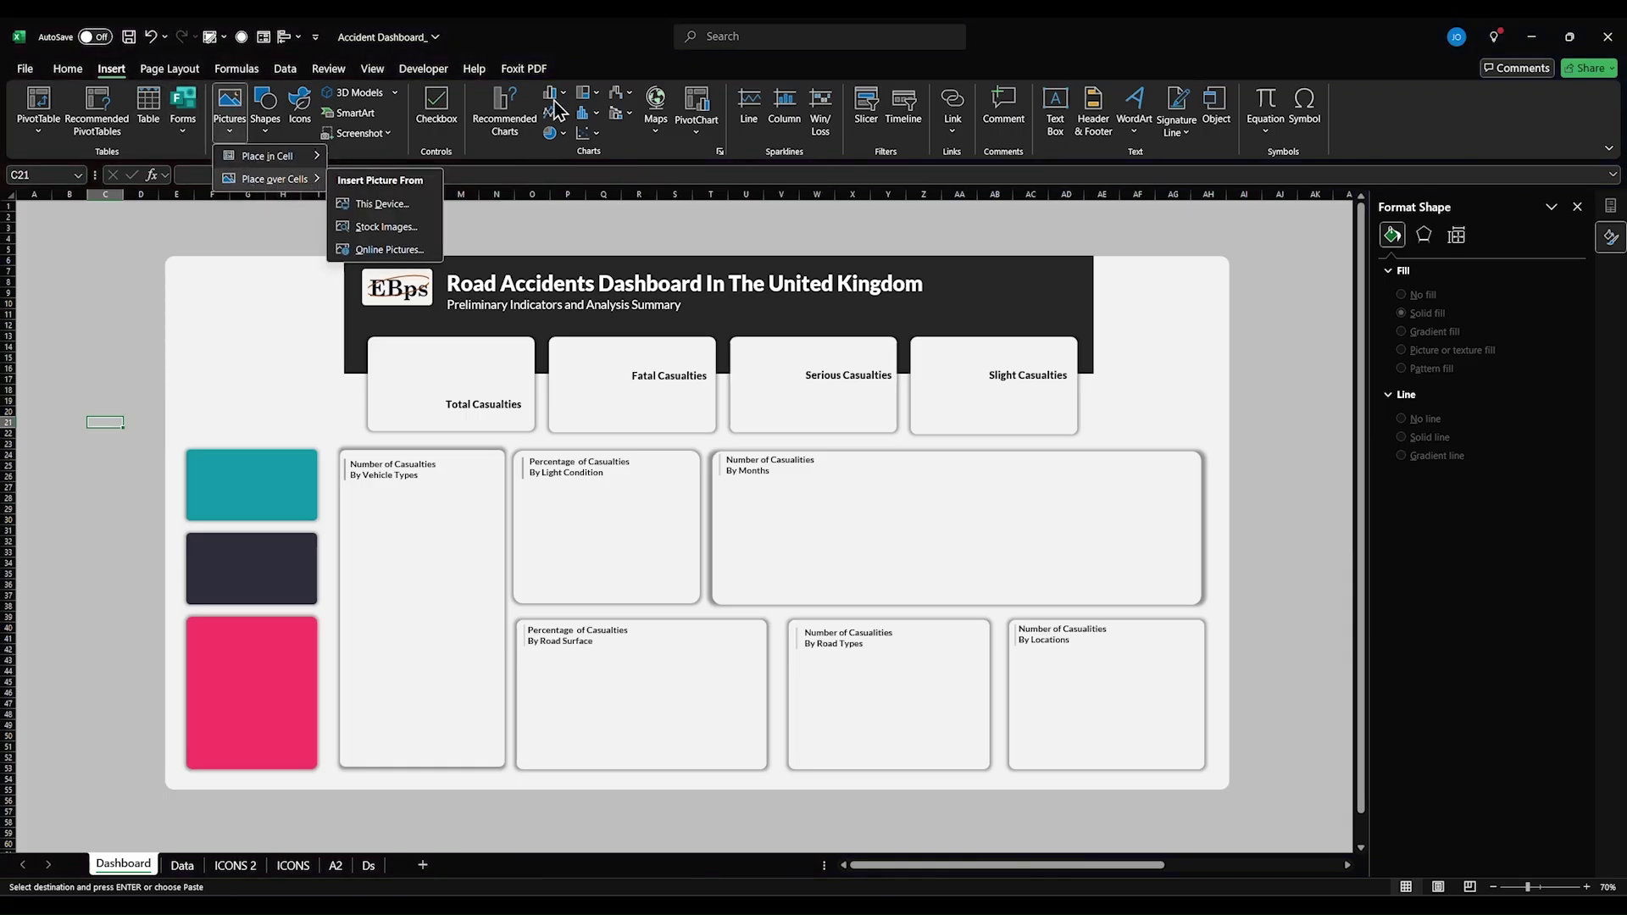
{"action": "left_click", "coordinate": [231, 135]}
{"action": "mouse_move", "coordinate": [271, 179]}
{"action": "left_click", "coordinate": [403, 201]}
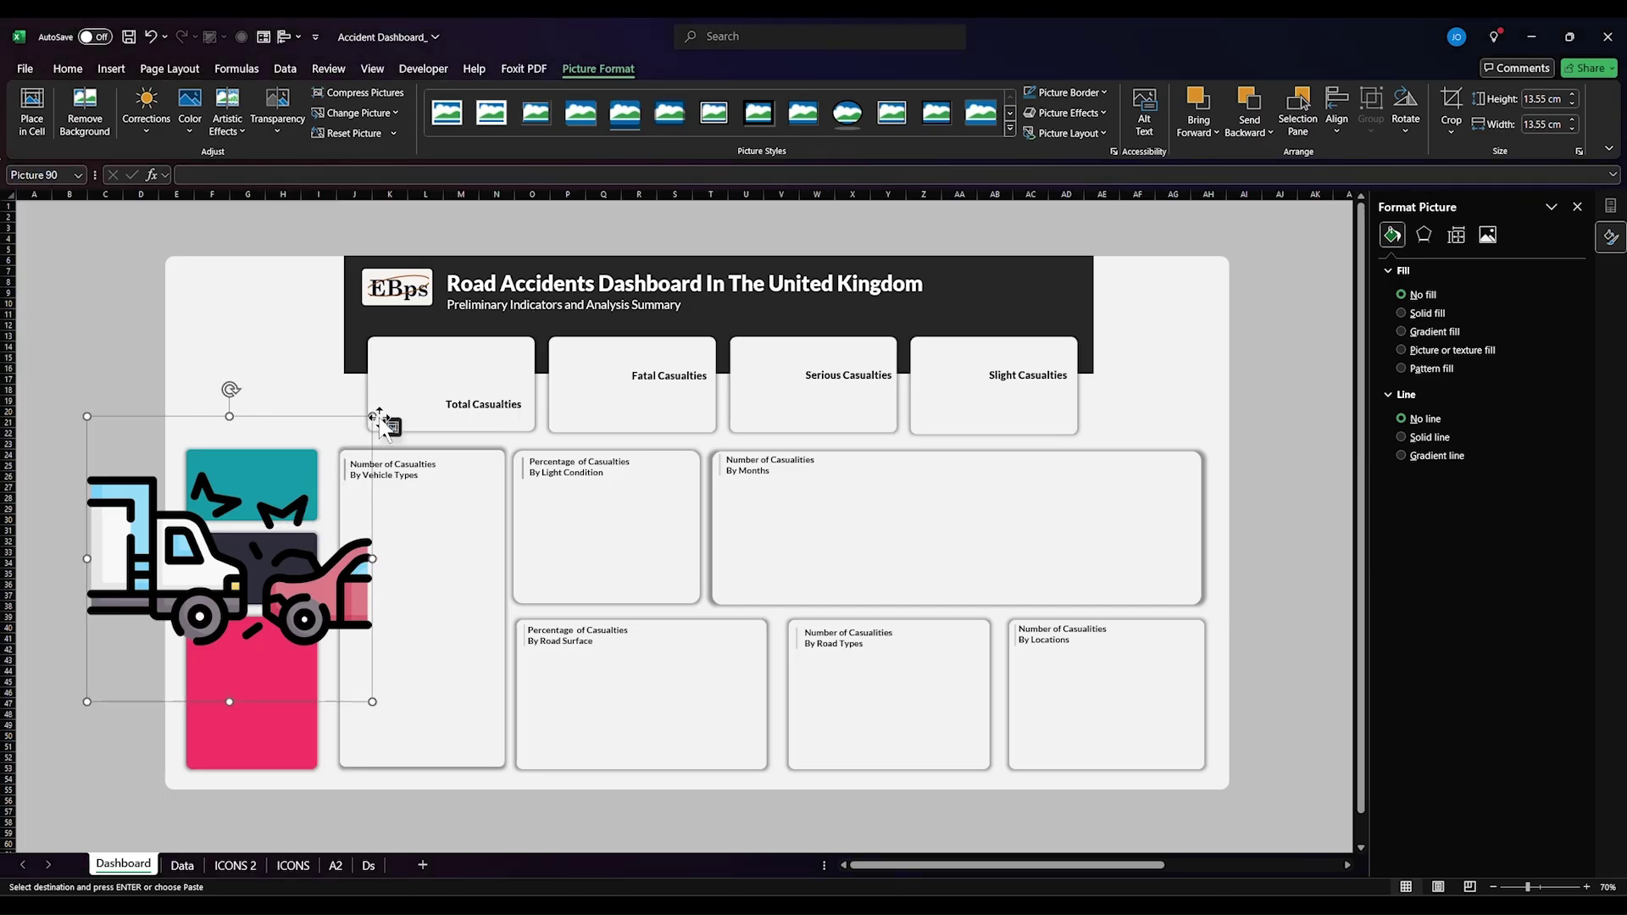
{"action": "left_click_drag", "start_coordinate": [374, 416], "coordinate": [395, 386]}
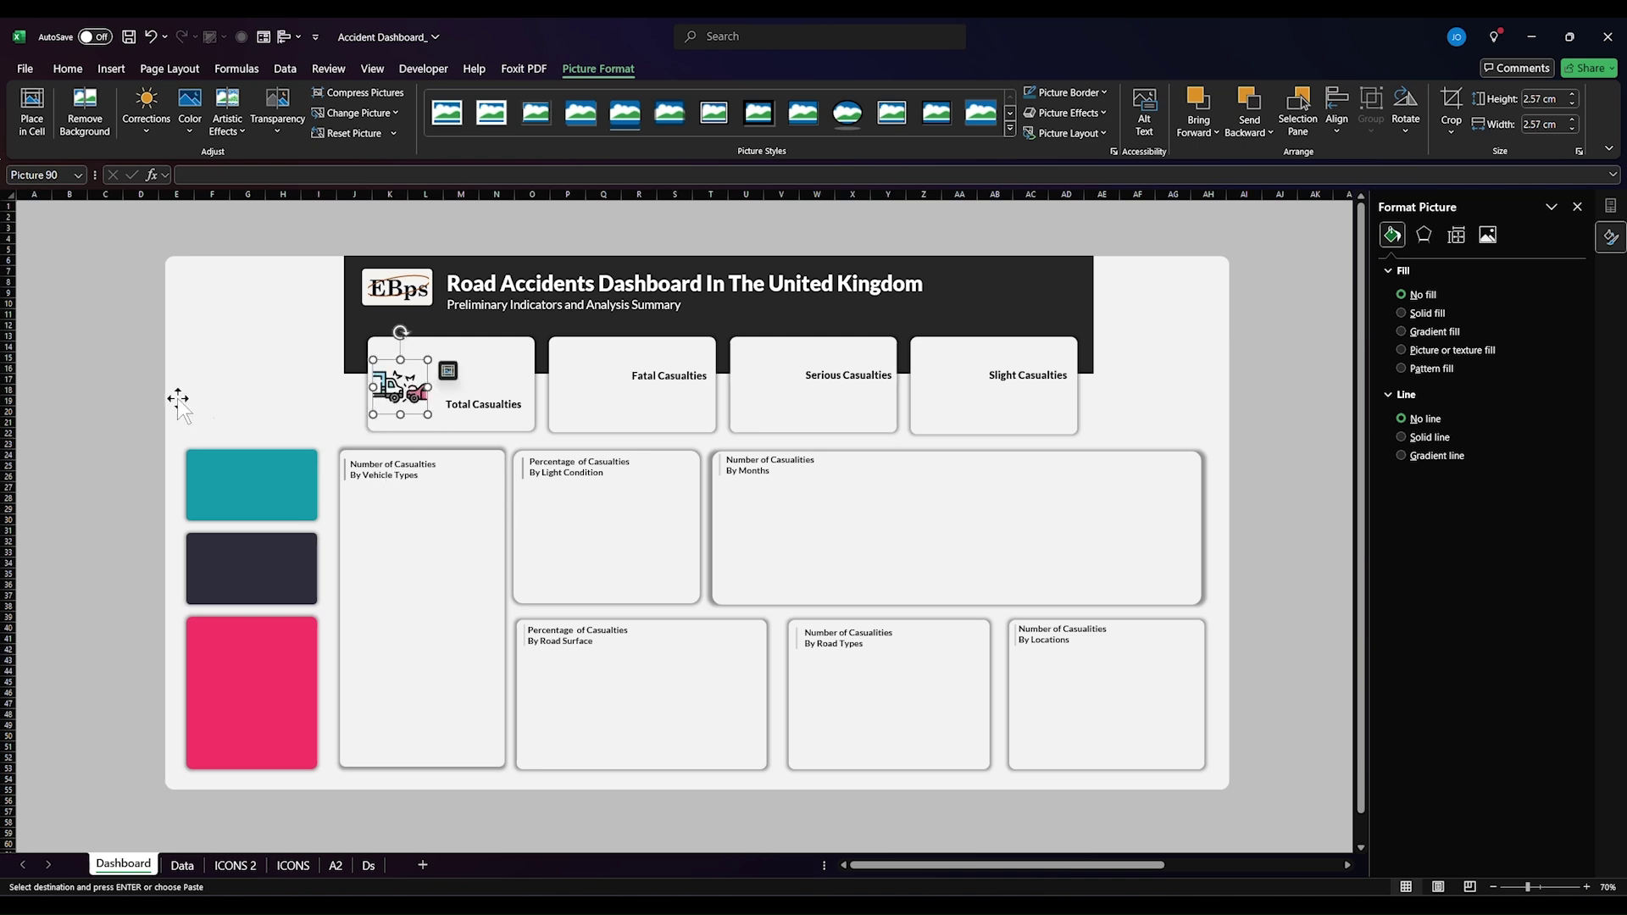
{"action": "left_click", "coordinate": [105, 422]}
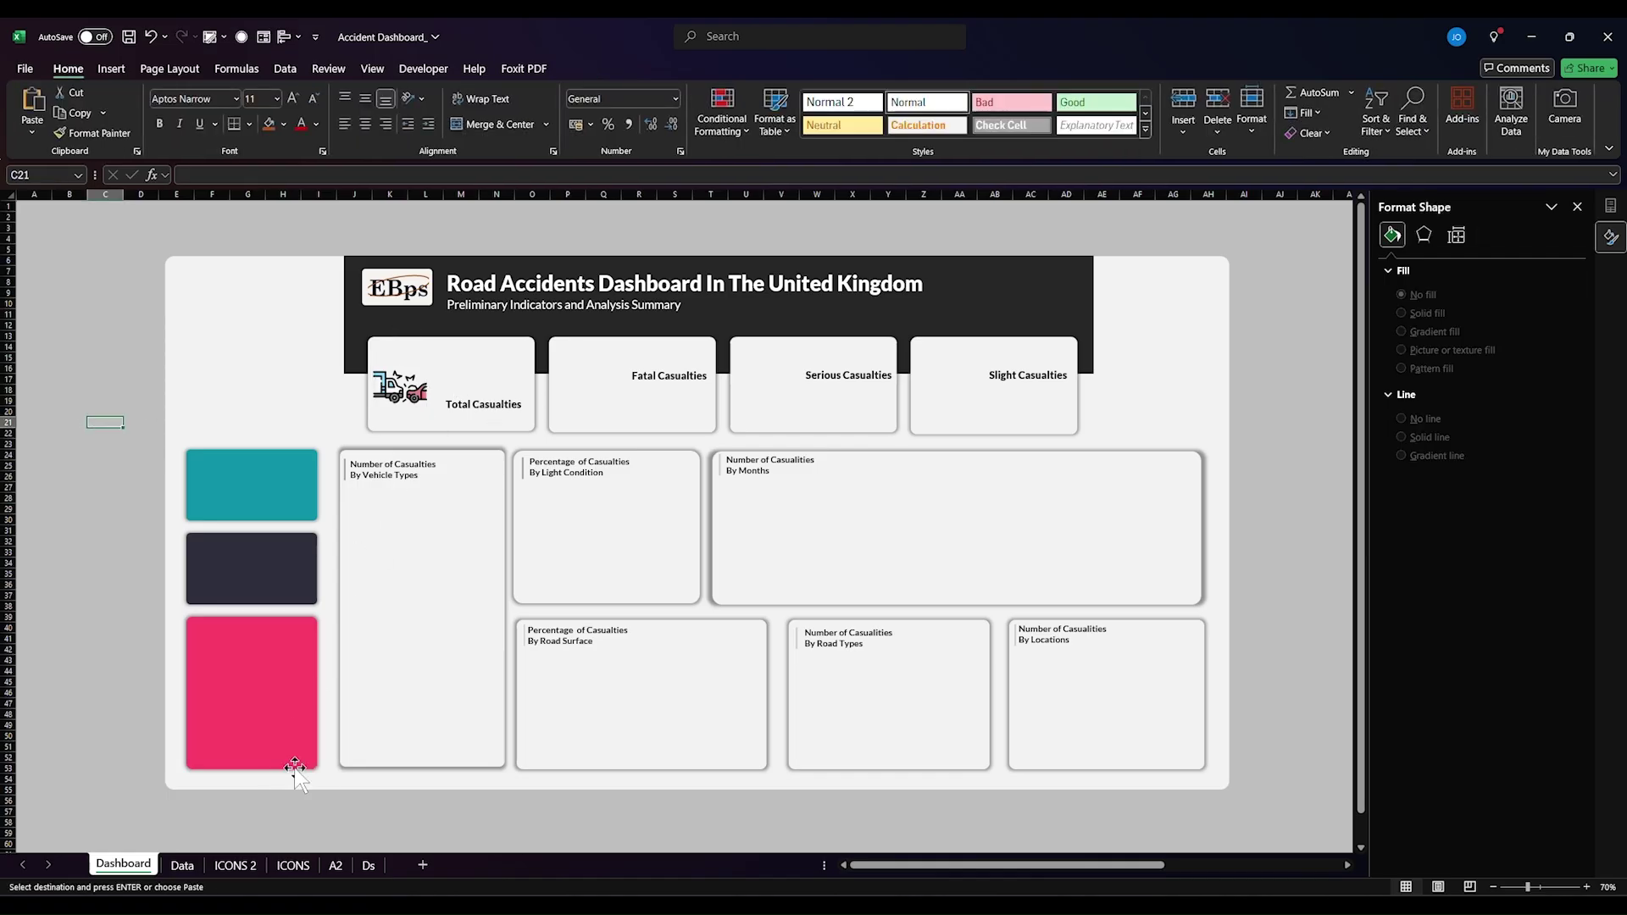
- Create a PivotTable from the whole Table1_1 table on the Data sheet, placed on a new worksheet
{"action": "left_click", "coordinate": [182, 865]}
{"action": "left_click", "coordinate": [378, 580]}
{"action": "left_click", "coordinate": [380, 595]}
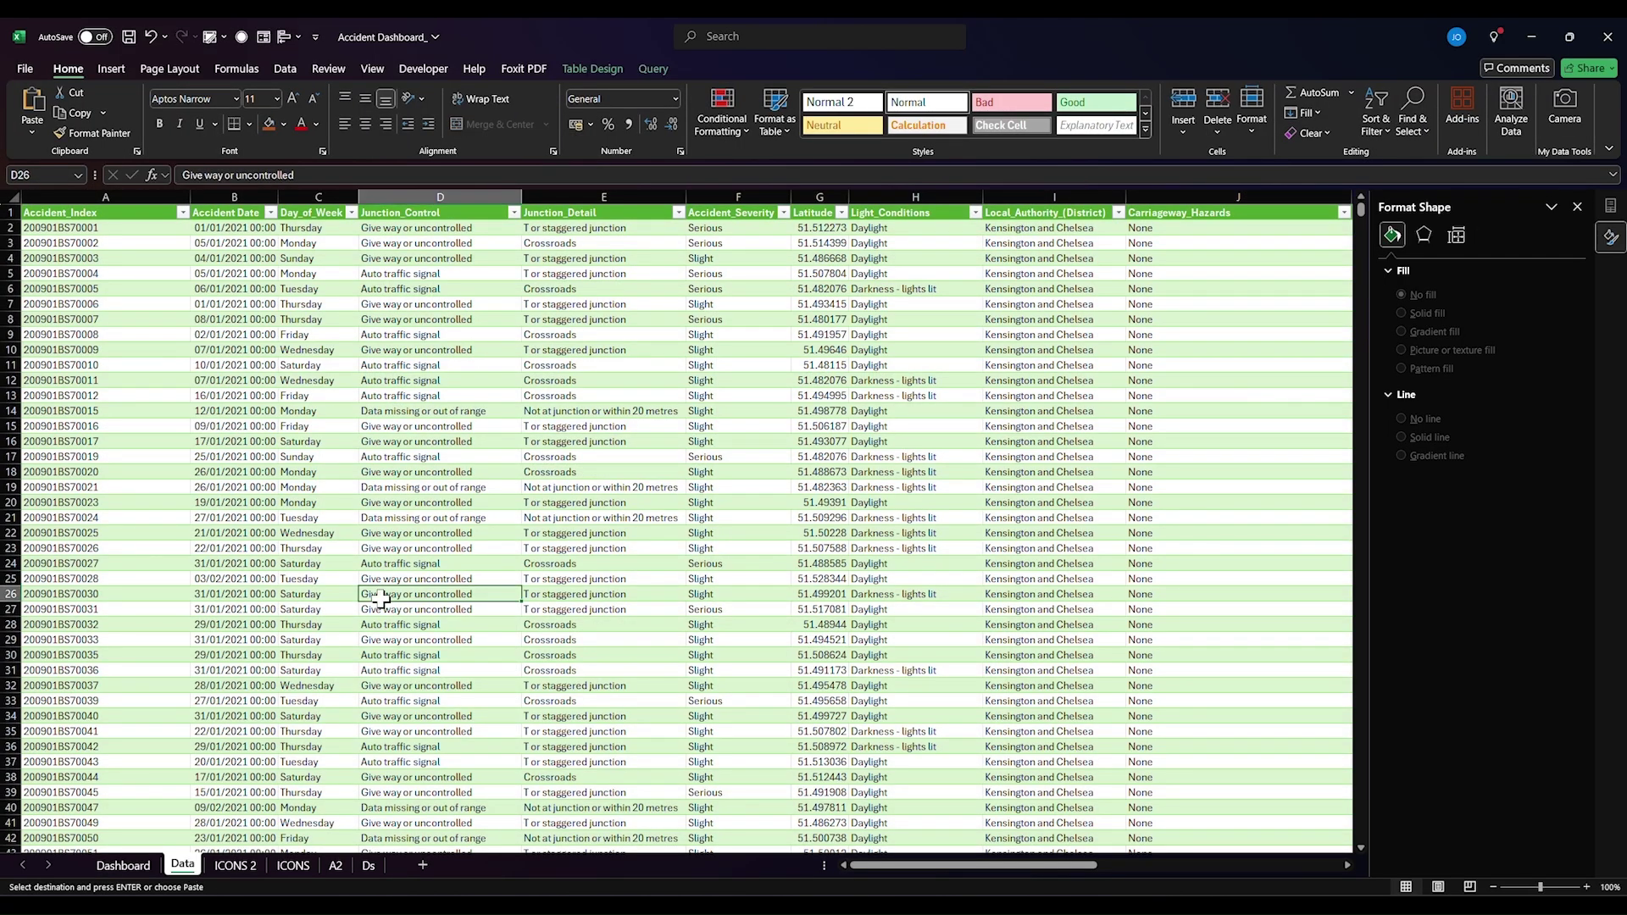
{"action": "key", "text": "ctrl+a"}
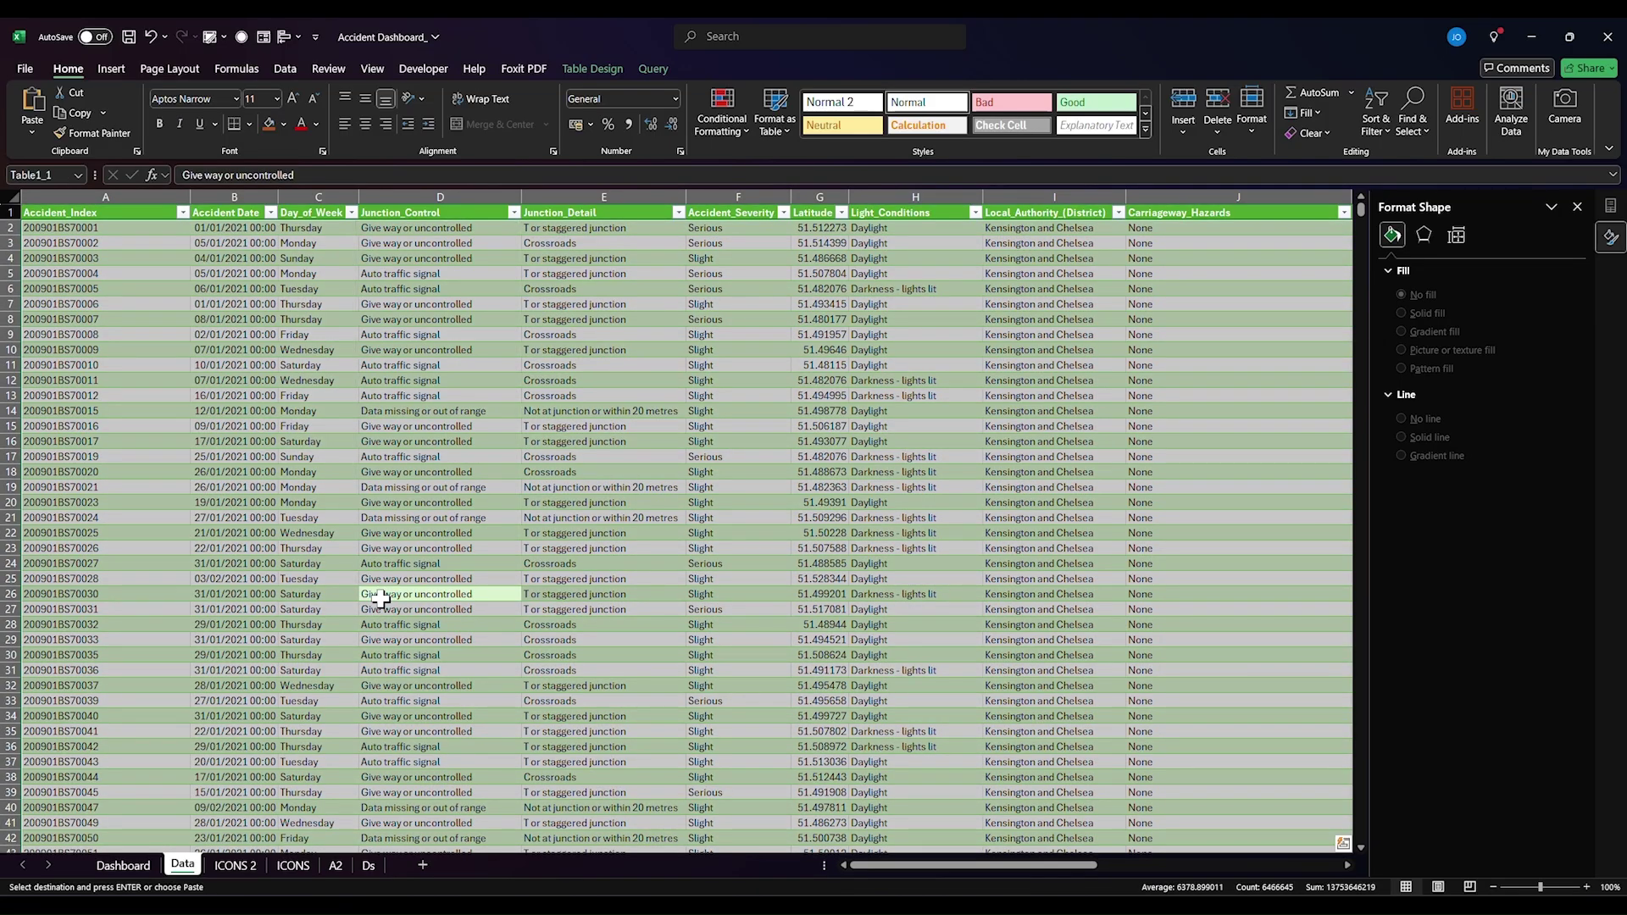
{"action": "left_click", "coordinate": [111, 69]}
{"action": "left_click", "coordinate": [44, 127]}
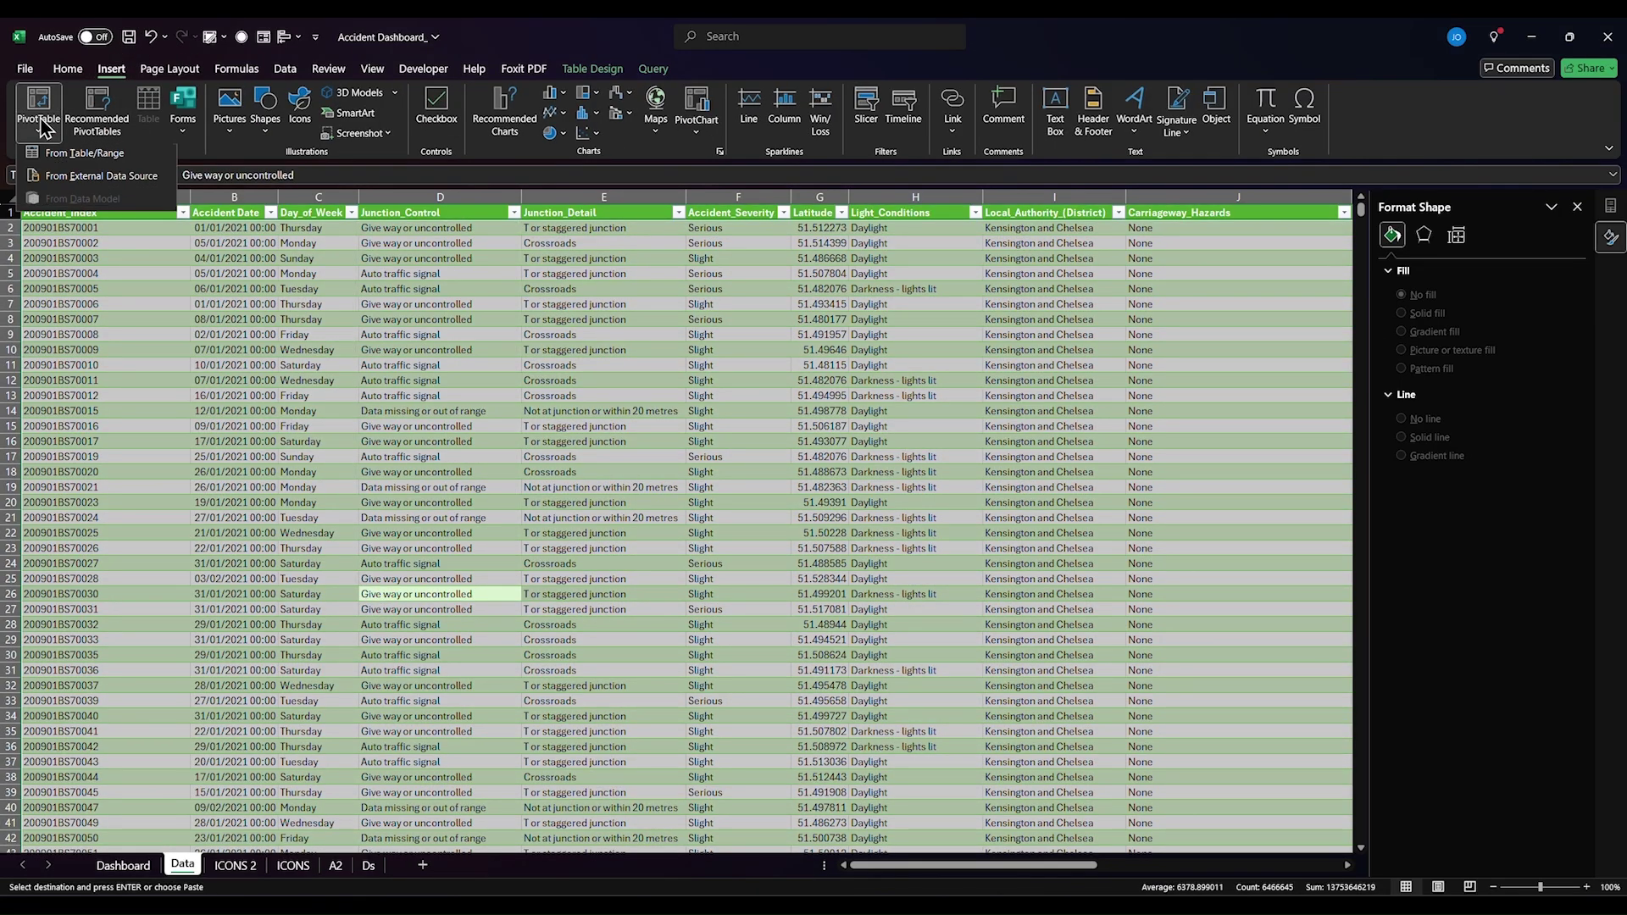
{"action": "left_click", "coordinate": [85, 157]}
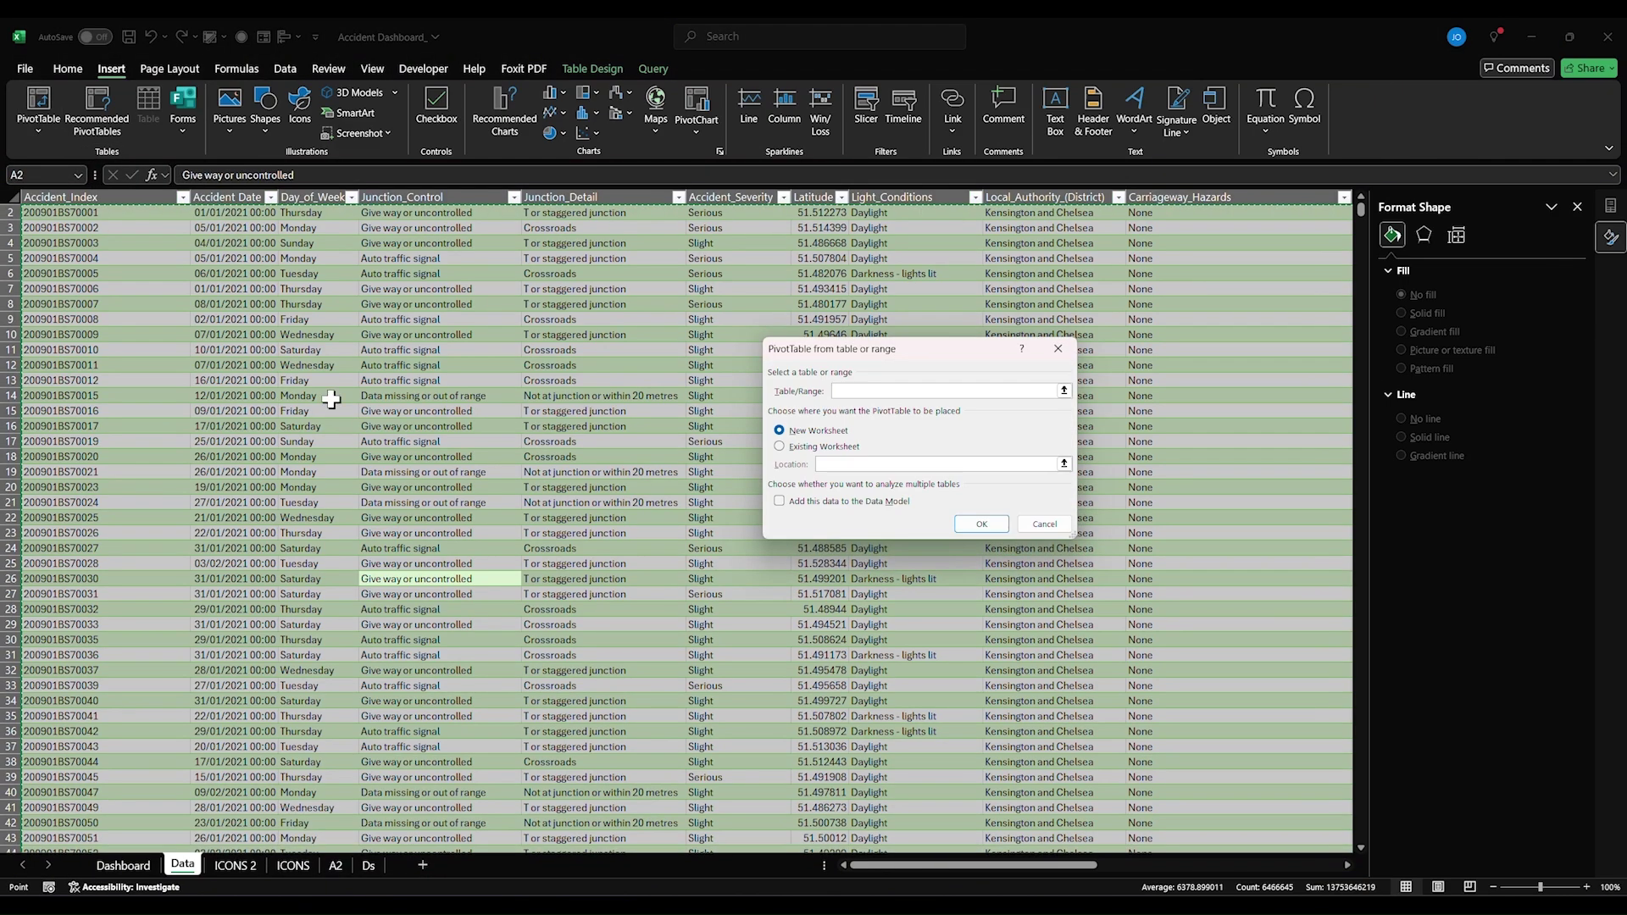
{"action": "left_click", "coordinate": [981, 524]}
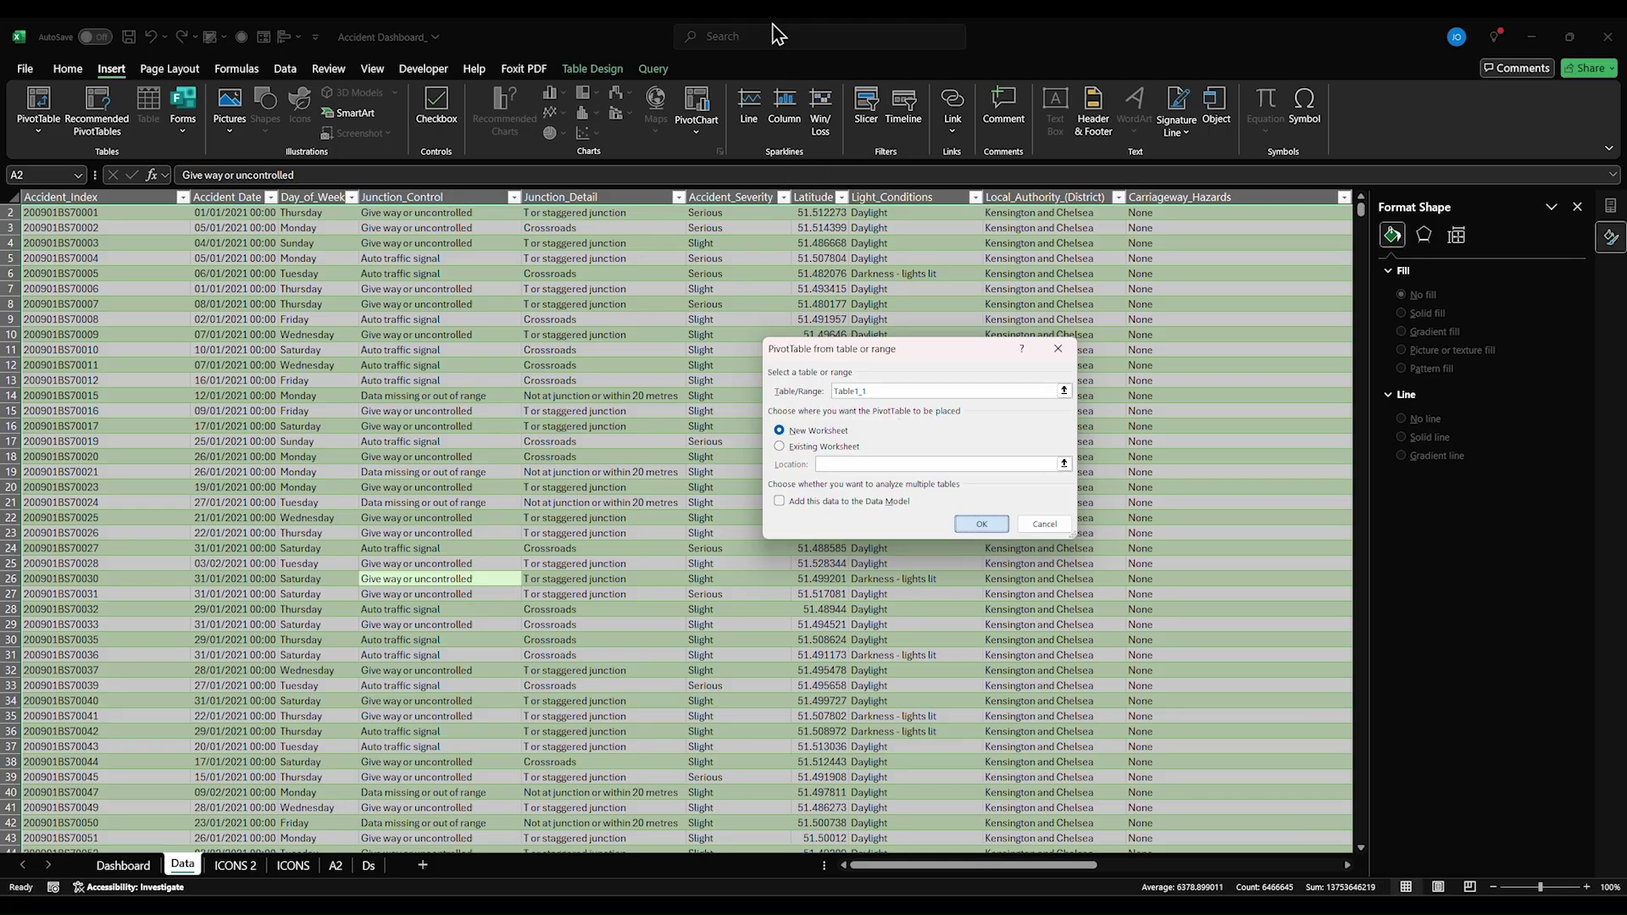
{"action": "key", "text": "Return"}
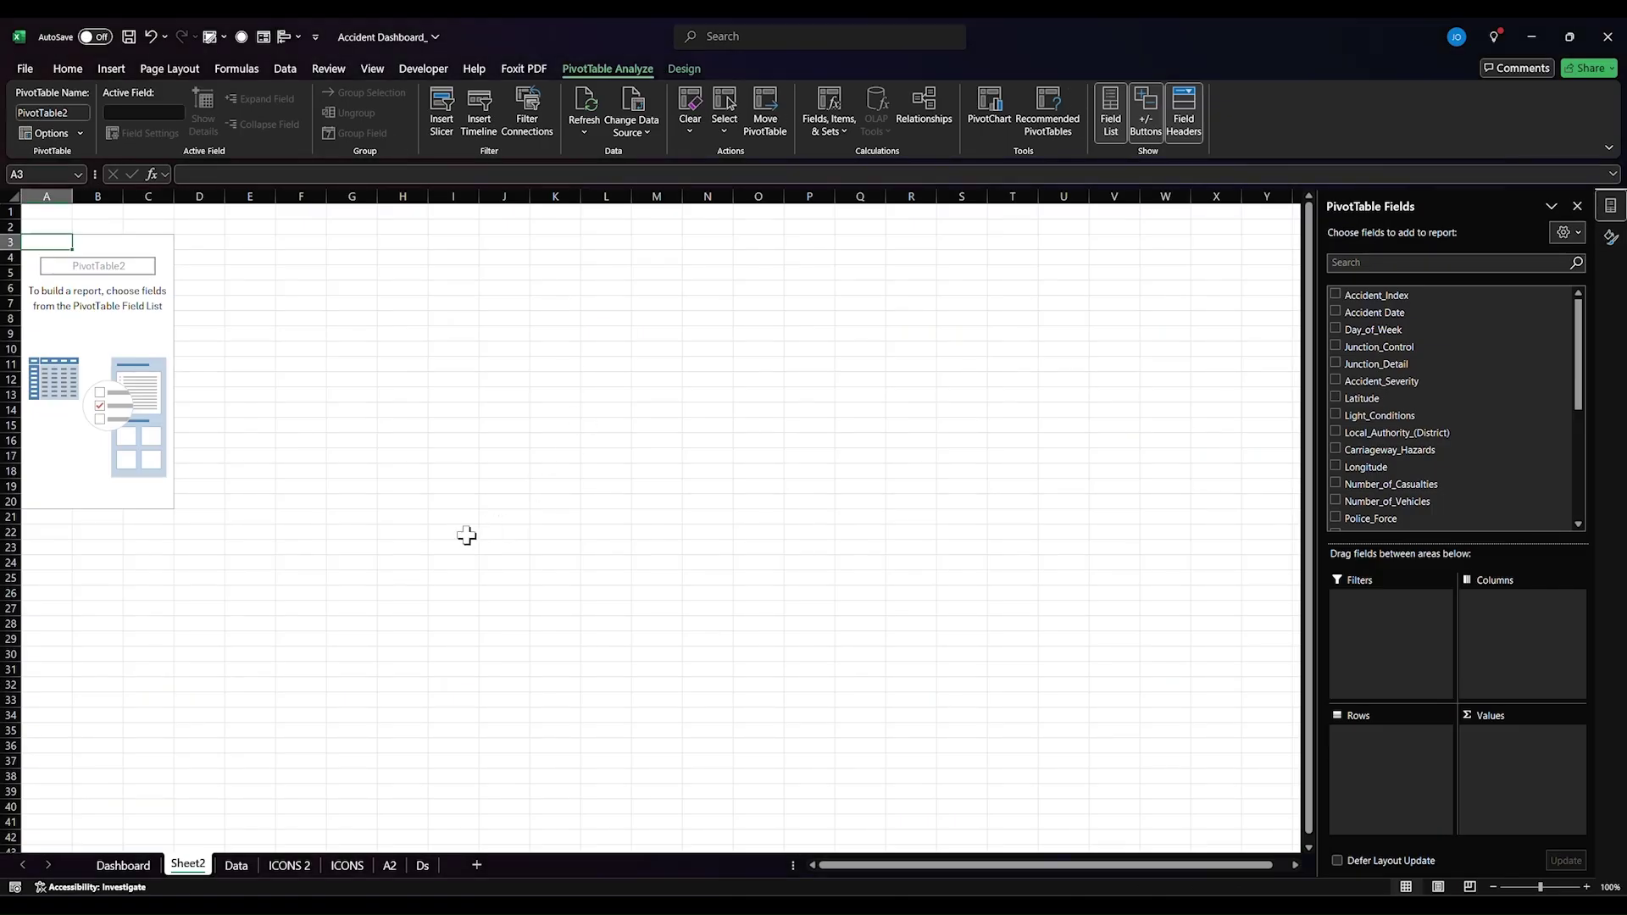
- Rename the new PivotTable worksheet as Analysis
{"action": "left_click", "coordinate": [91, 332]}
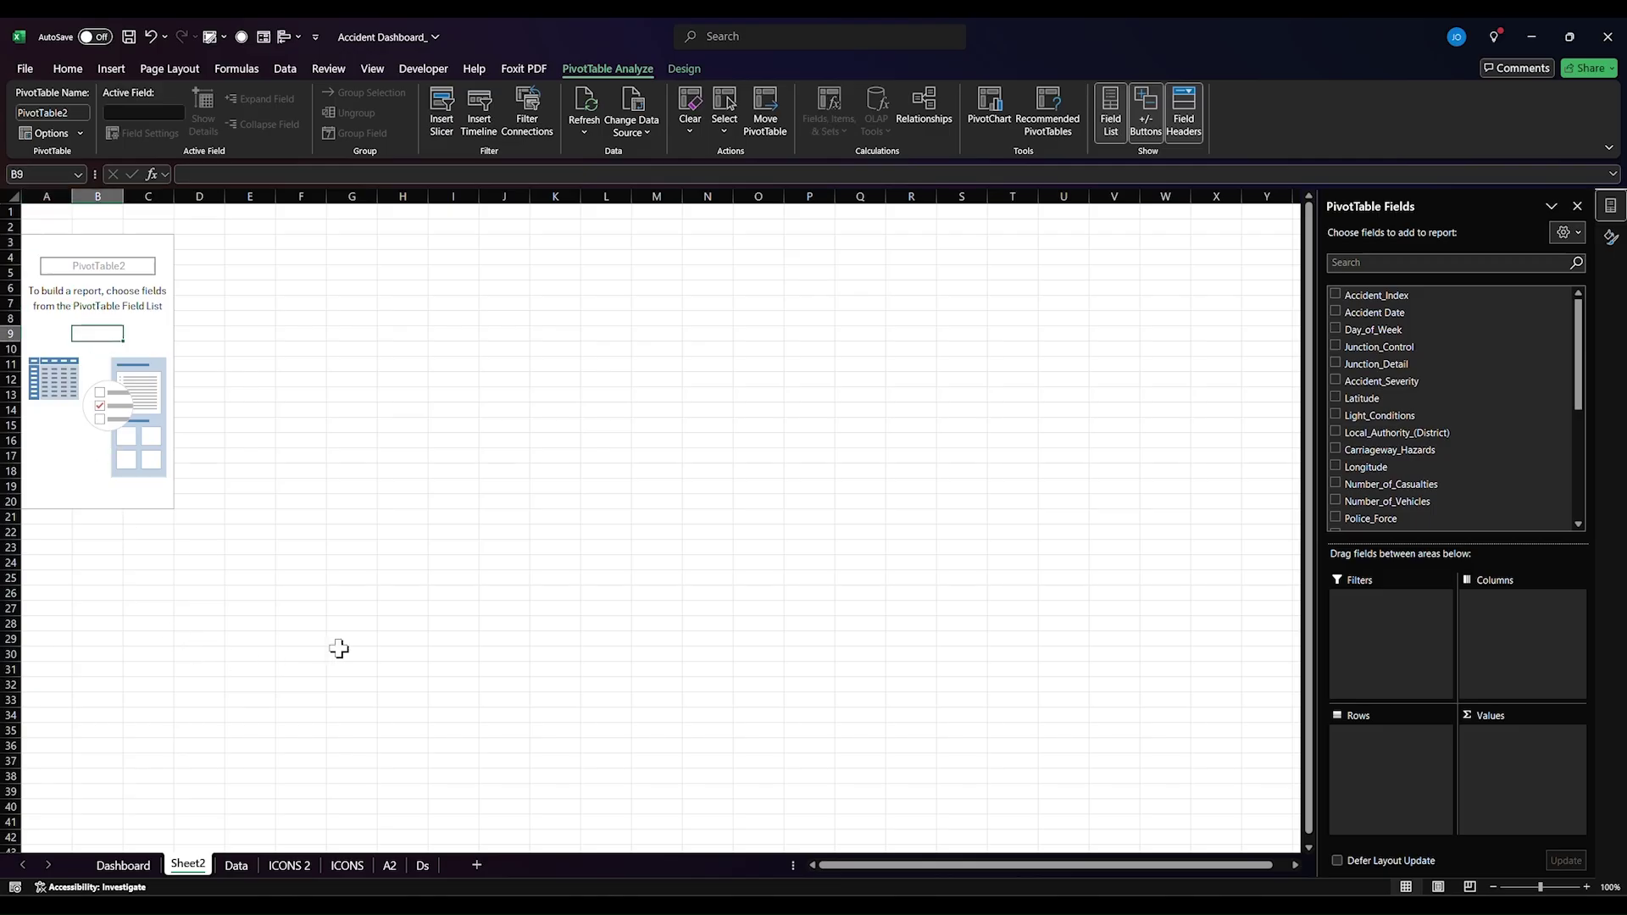
{"action": "double_click", "coordinate": [190, 864]}
{"action": "type", "text": "Anal"}
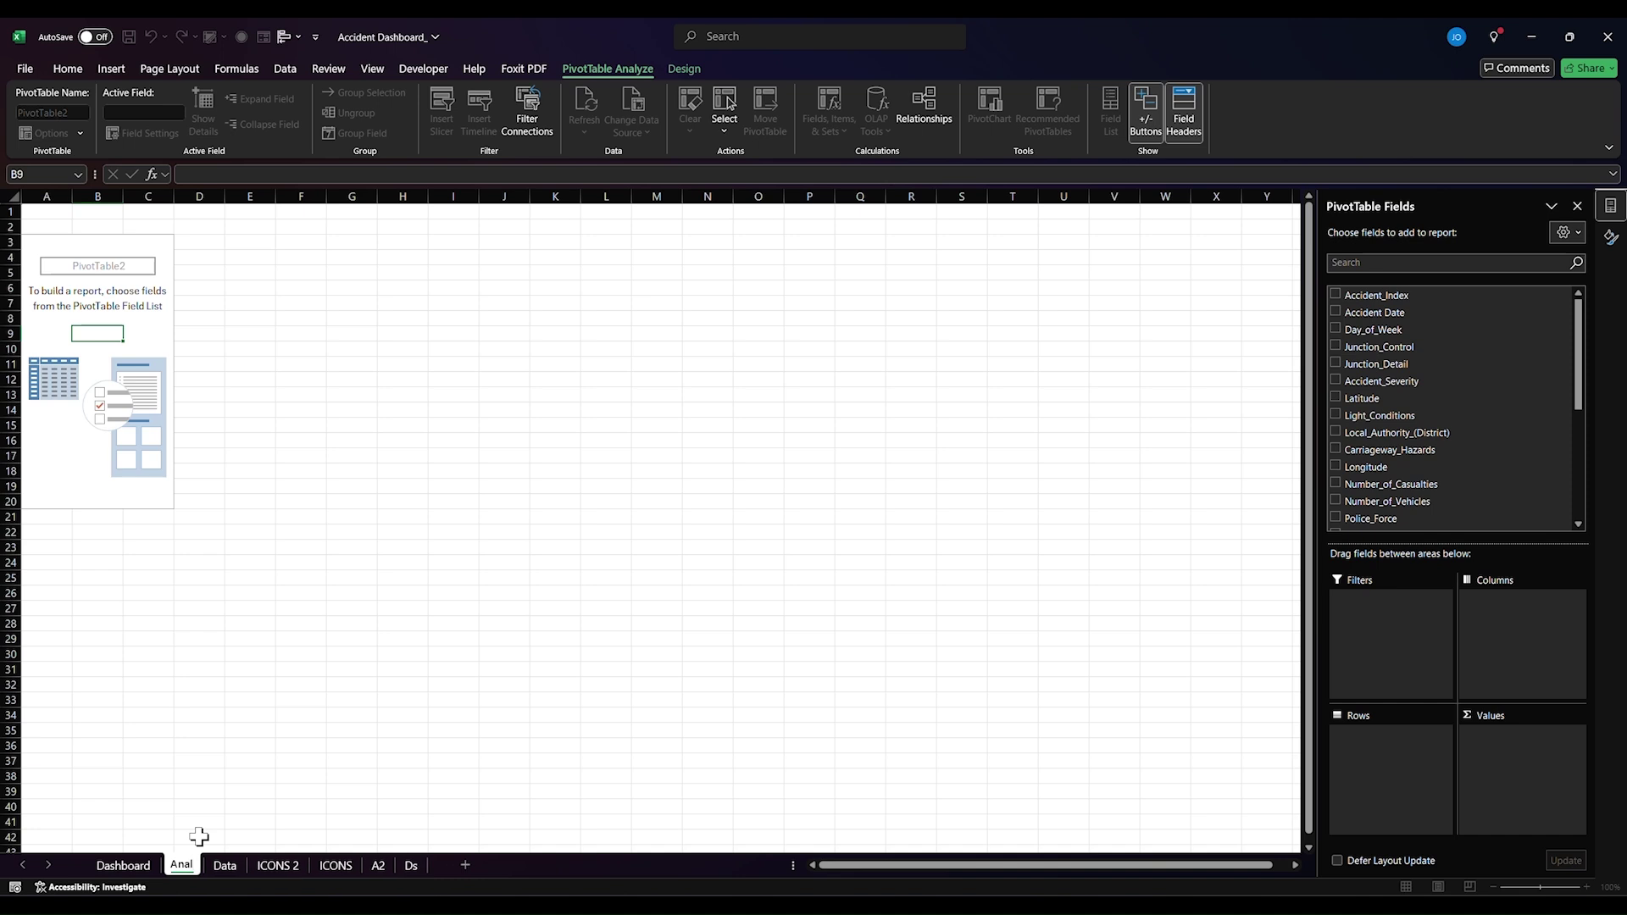
{"action": "type", "text": "ysis"}
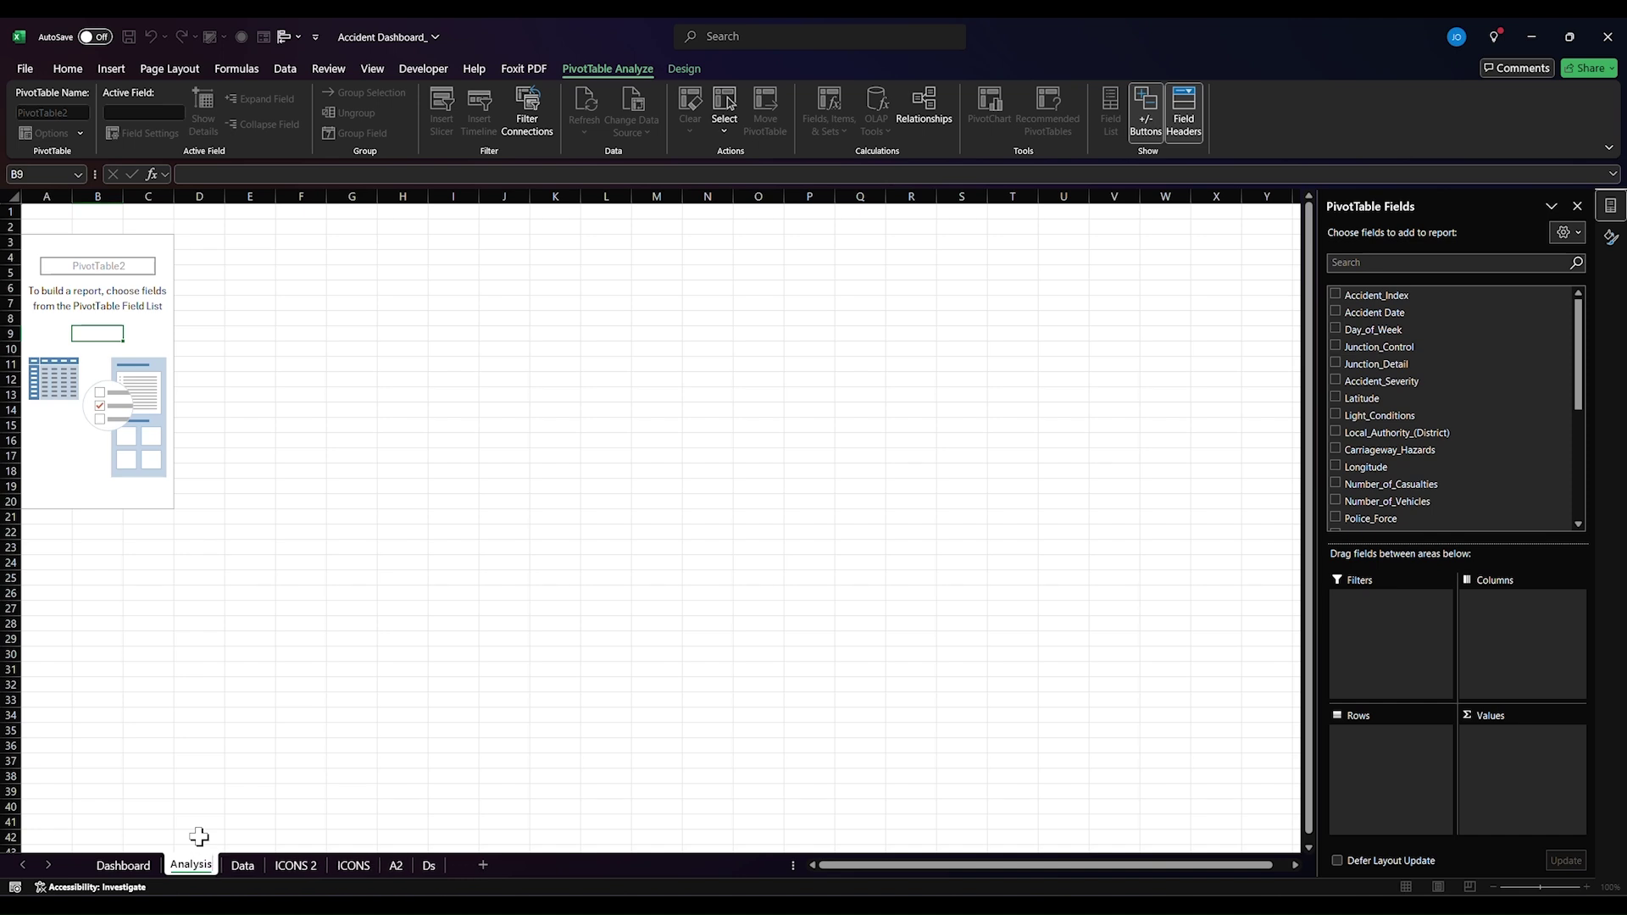
{"action": "key", "text": "Return"}
- Add the Accident Date field to the rows of the empty PivotTable on the Analysis sheet
{"action": "left_click", "coordinate": [82, 442]}
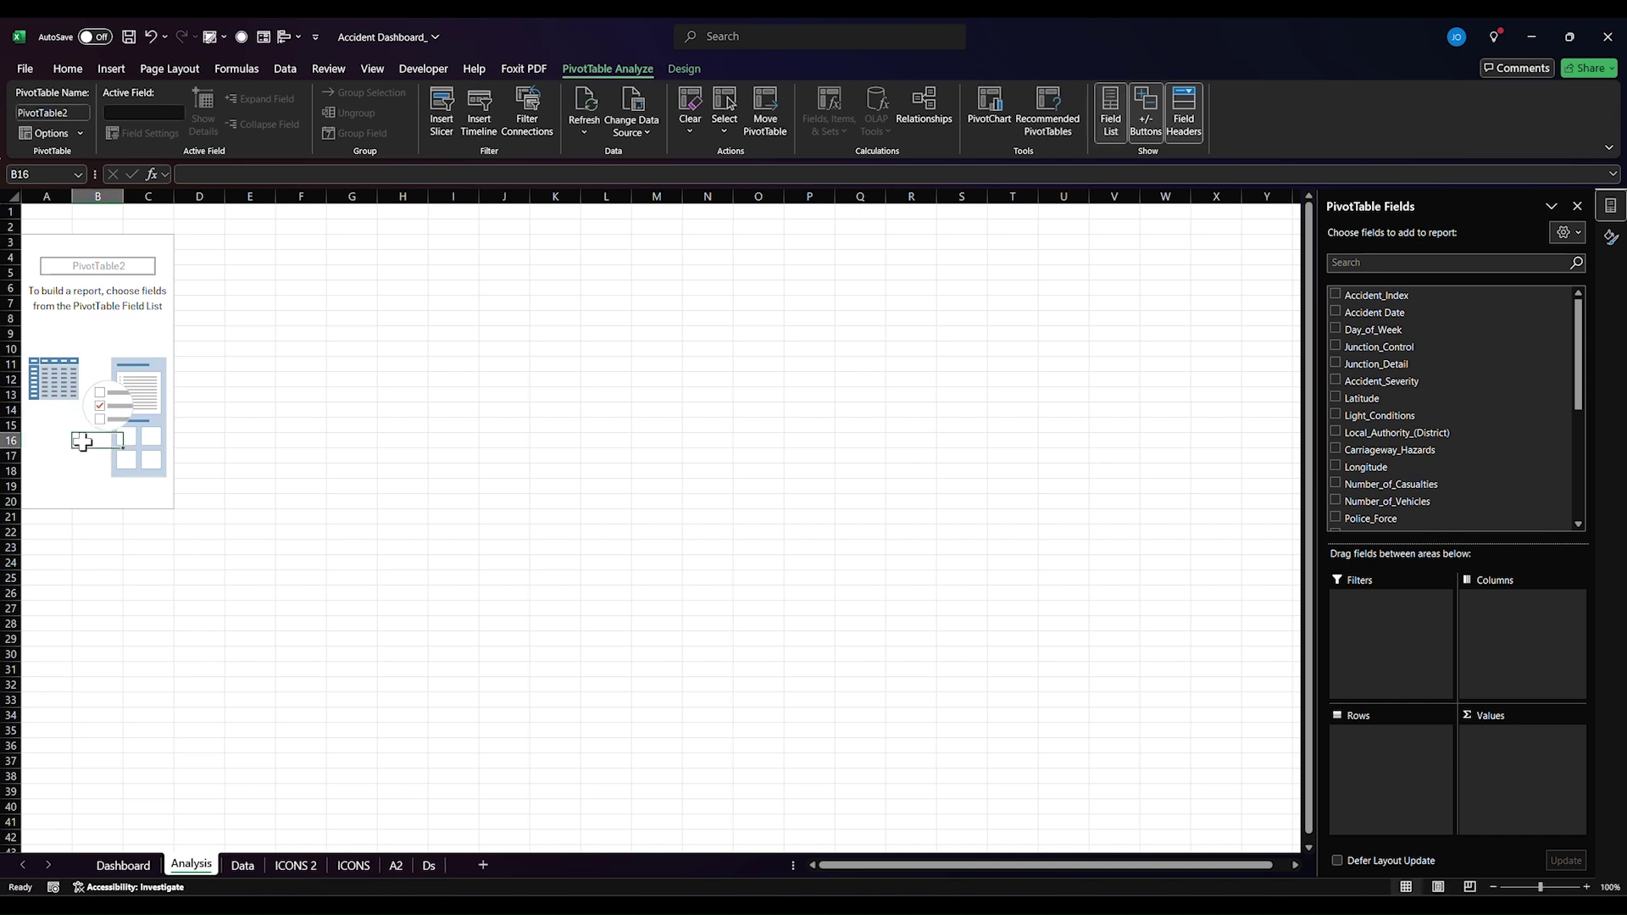
{"action": "left_click", "coordinate": [1338, 313]}
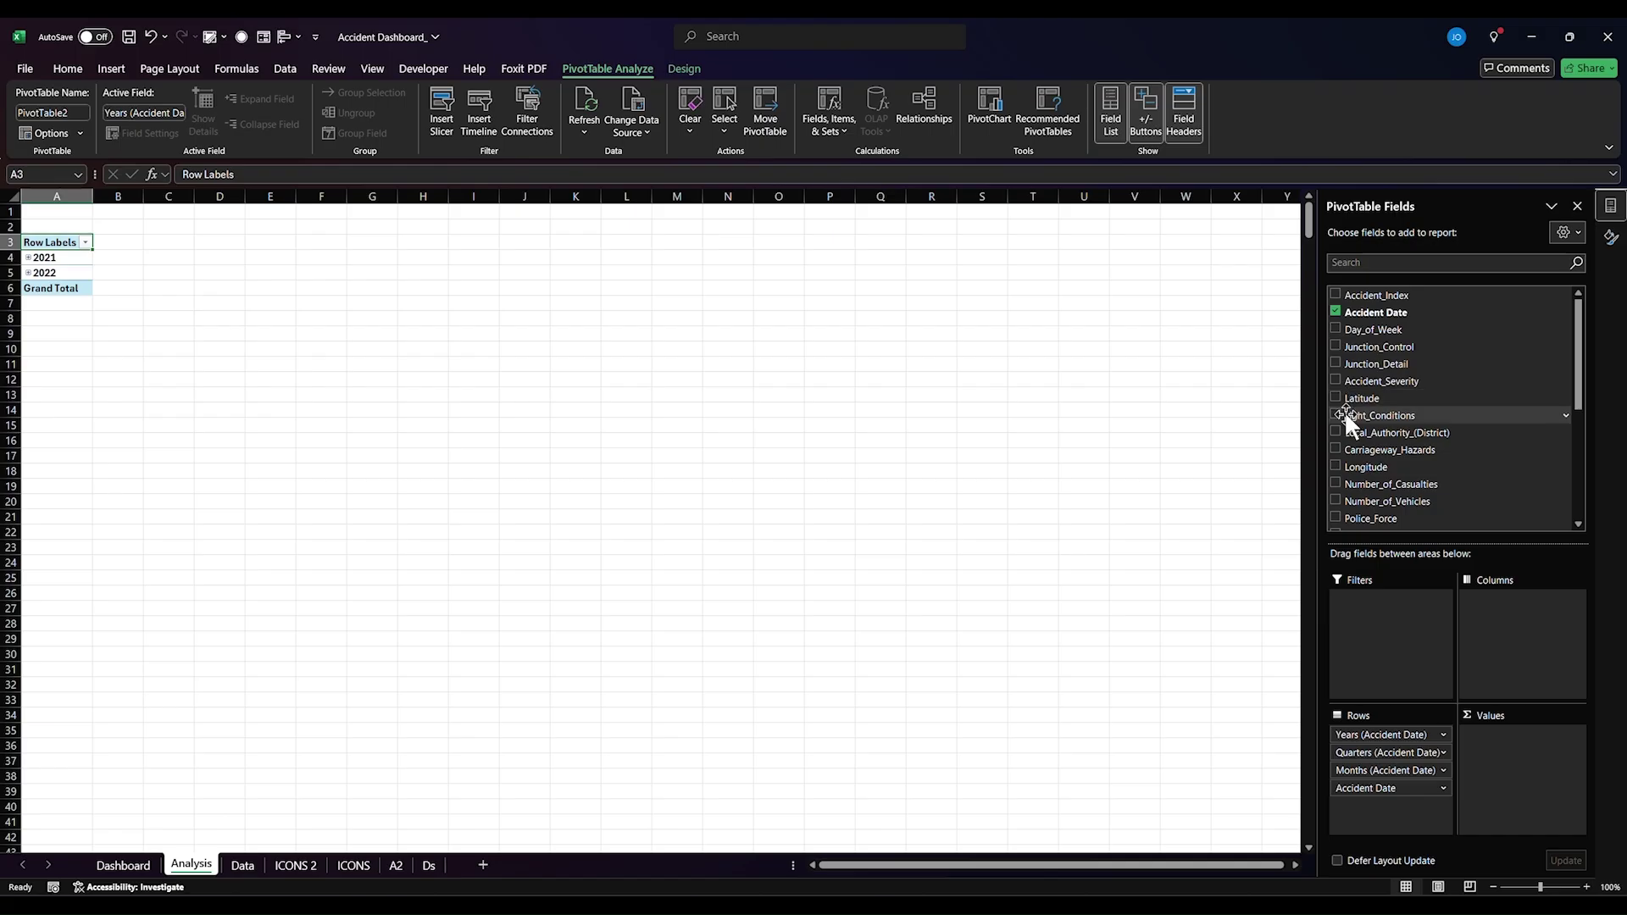
- Summarise Number_of_Casualties by month in rows and by year in columns, removing the Quarters and Accident Date fields from the PivotTable
{"action": "scroll", "coordinate": [1373, 424], "scroll_direction": "down", "scroll_amount": 2}
{"action": "left_click", "coordinate": [1336, 382]}
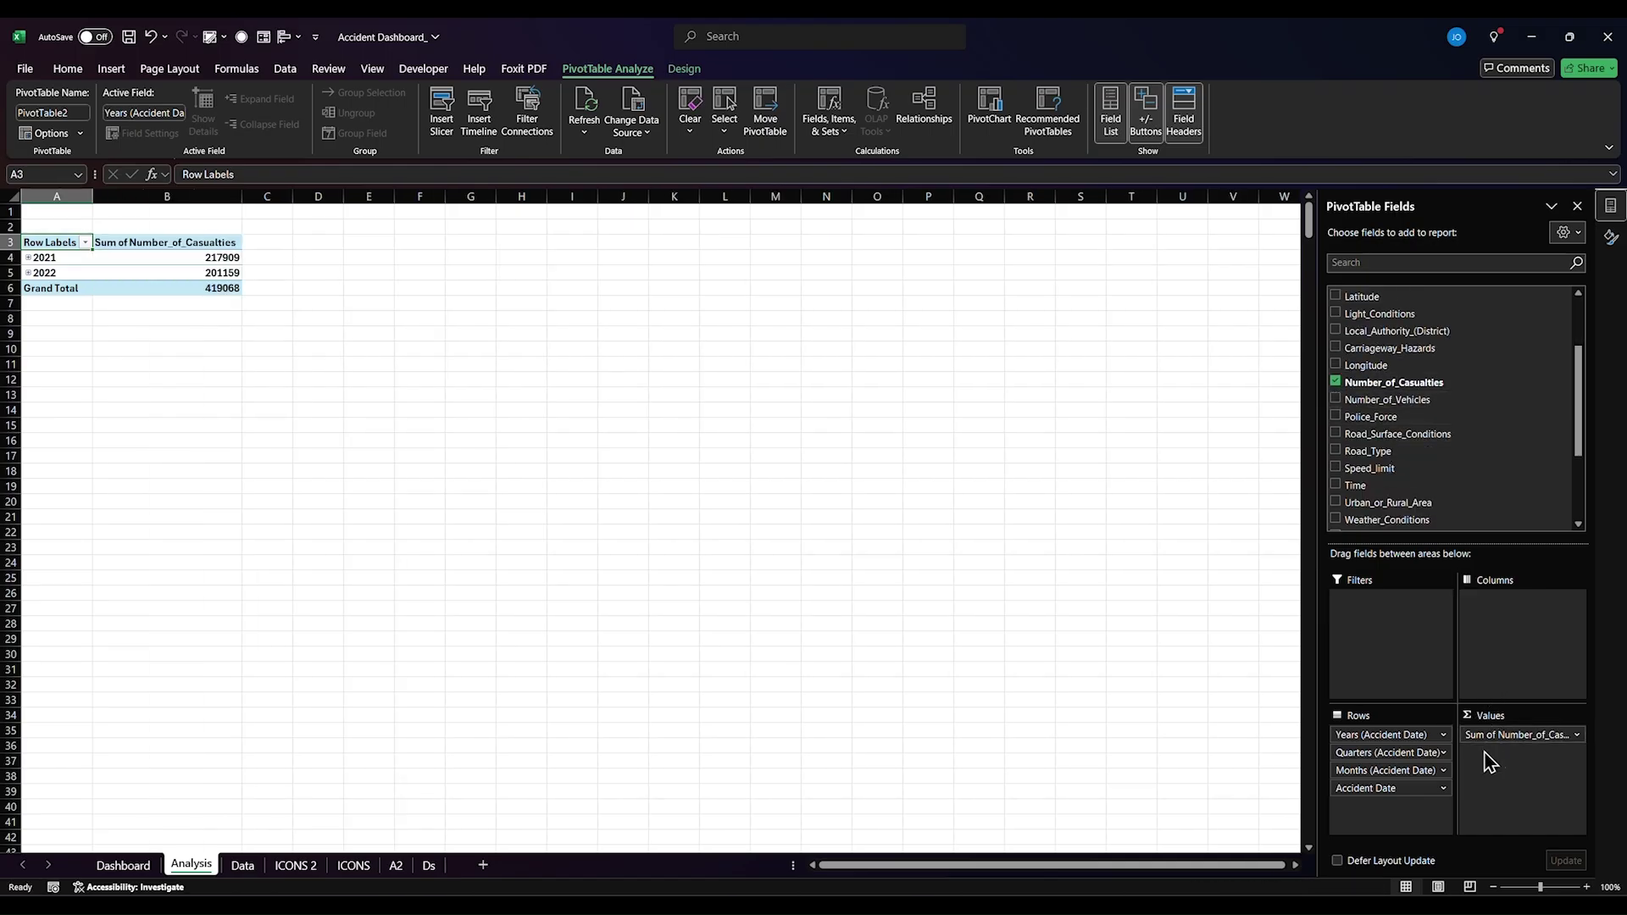
{"action": "scroll", "coordinate": [1415, 491], "scroll_direction": "down", "scroll_amount": 3}
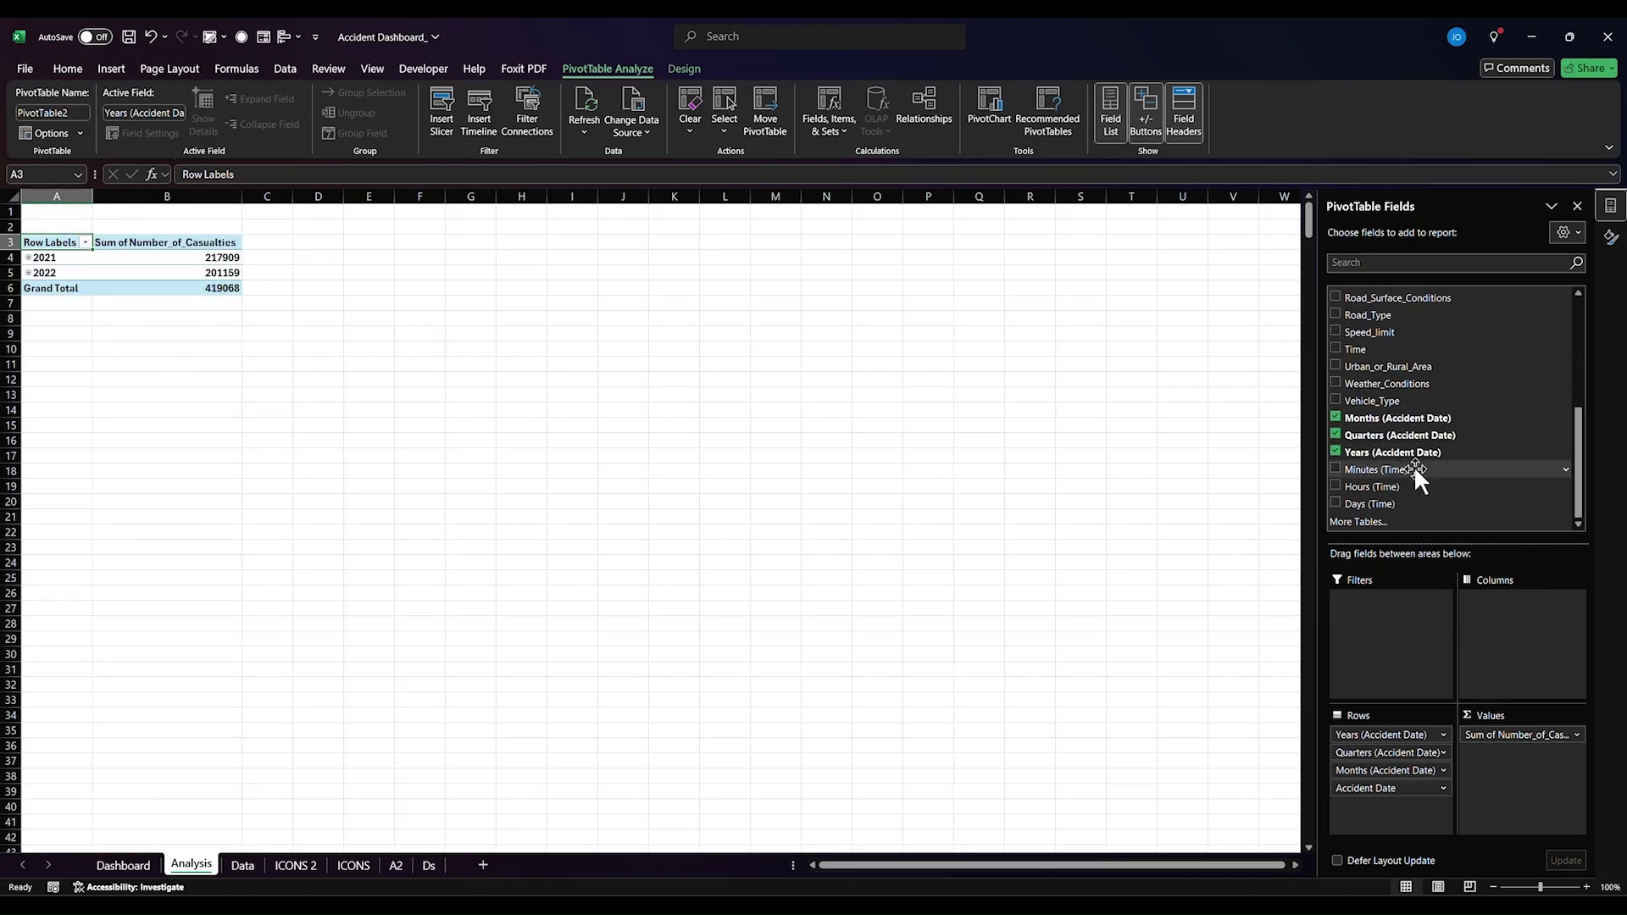
{"action": "left_click", "coordinate": [1337, 435]}
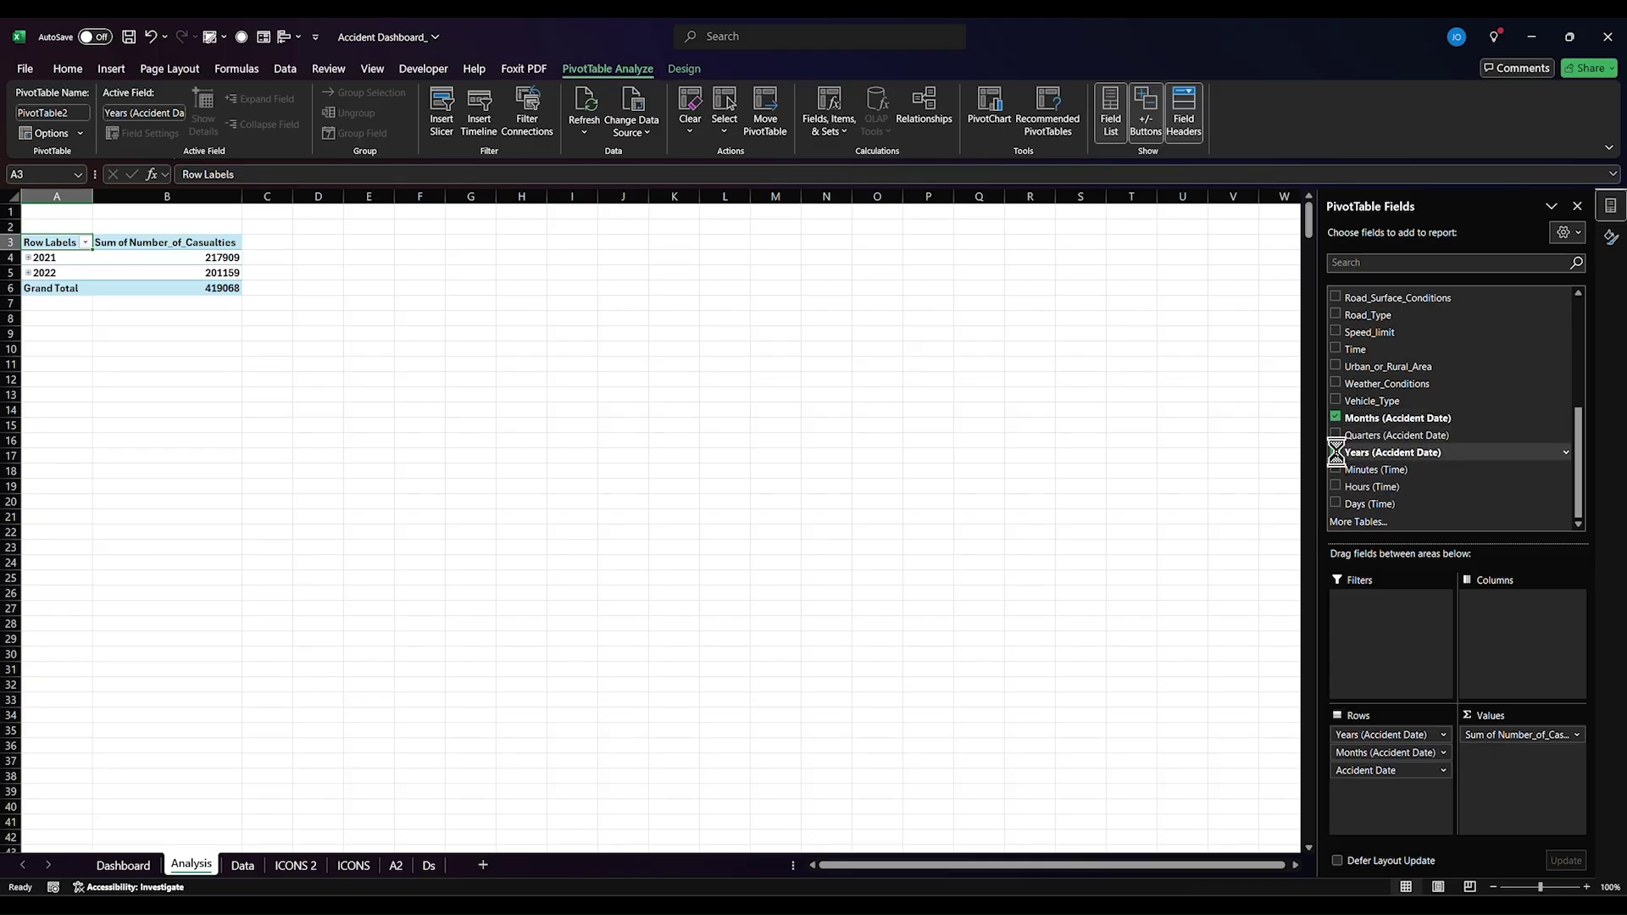
{"action": "left_click", "coordinate": [1336, 453]}
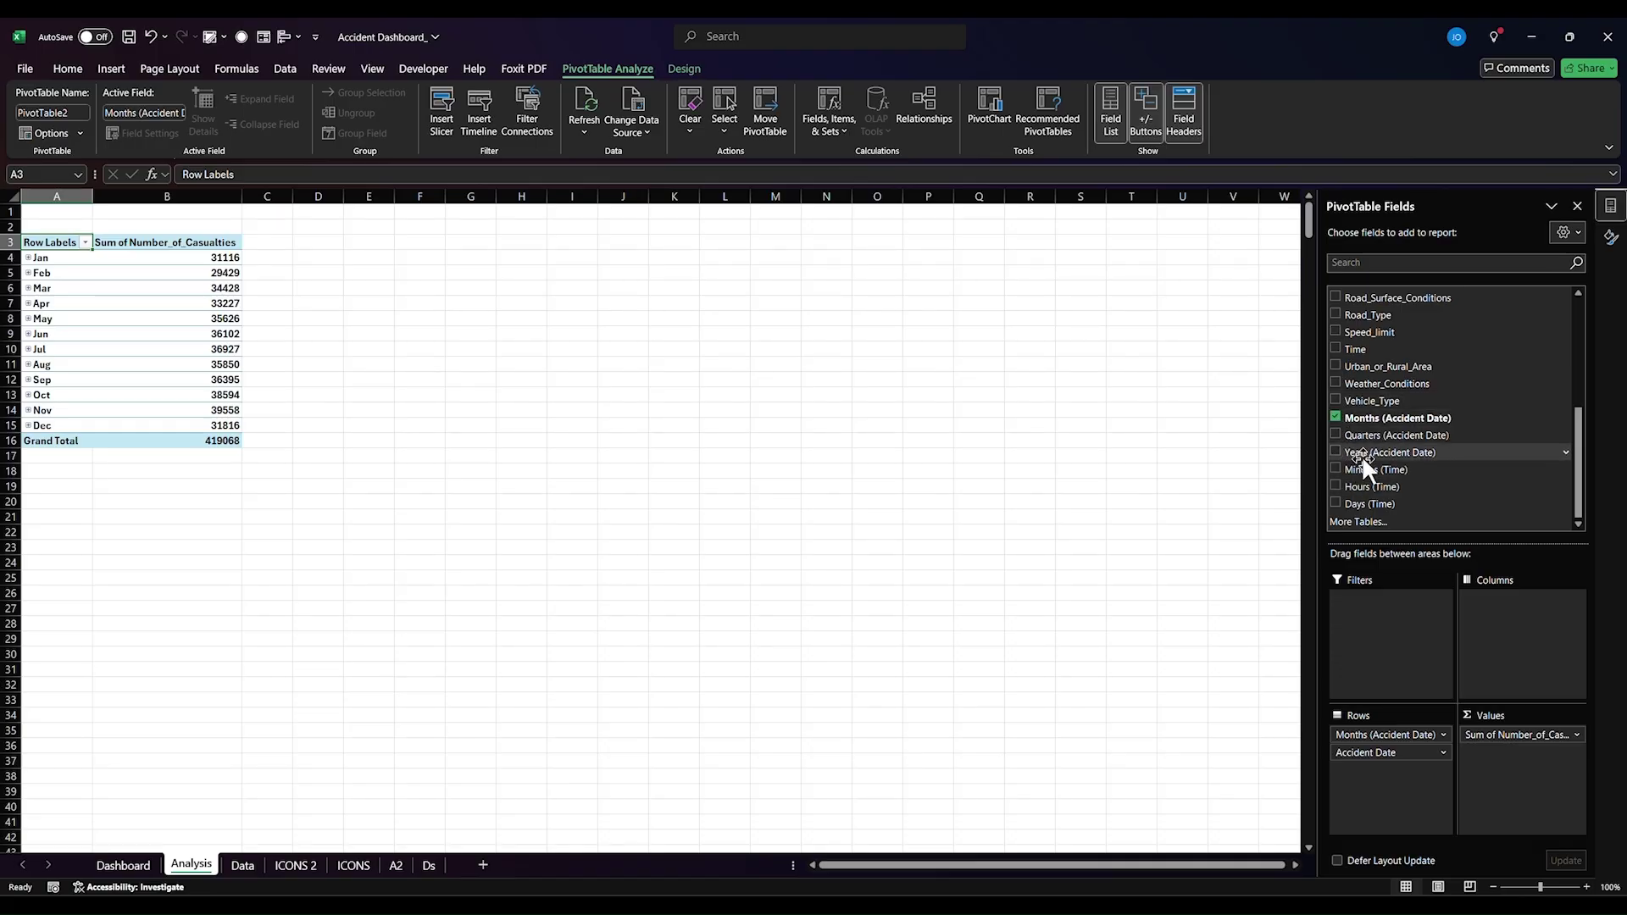
{"action": "left_click_drag", "start_coordinate": [1368, 445], "coordinate": [1524, 648]}
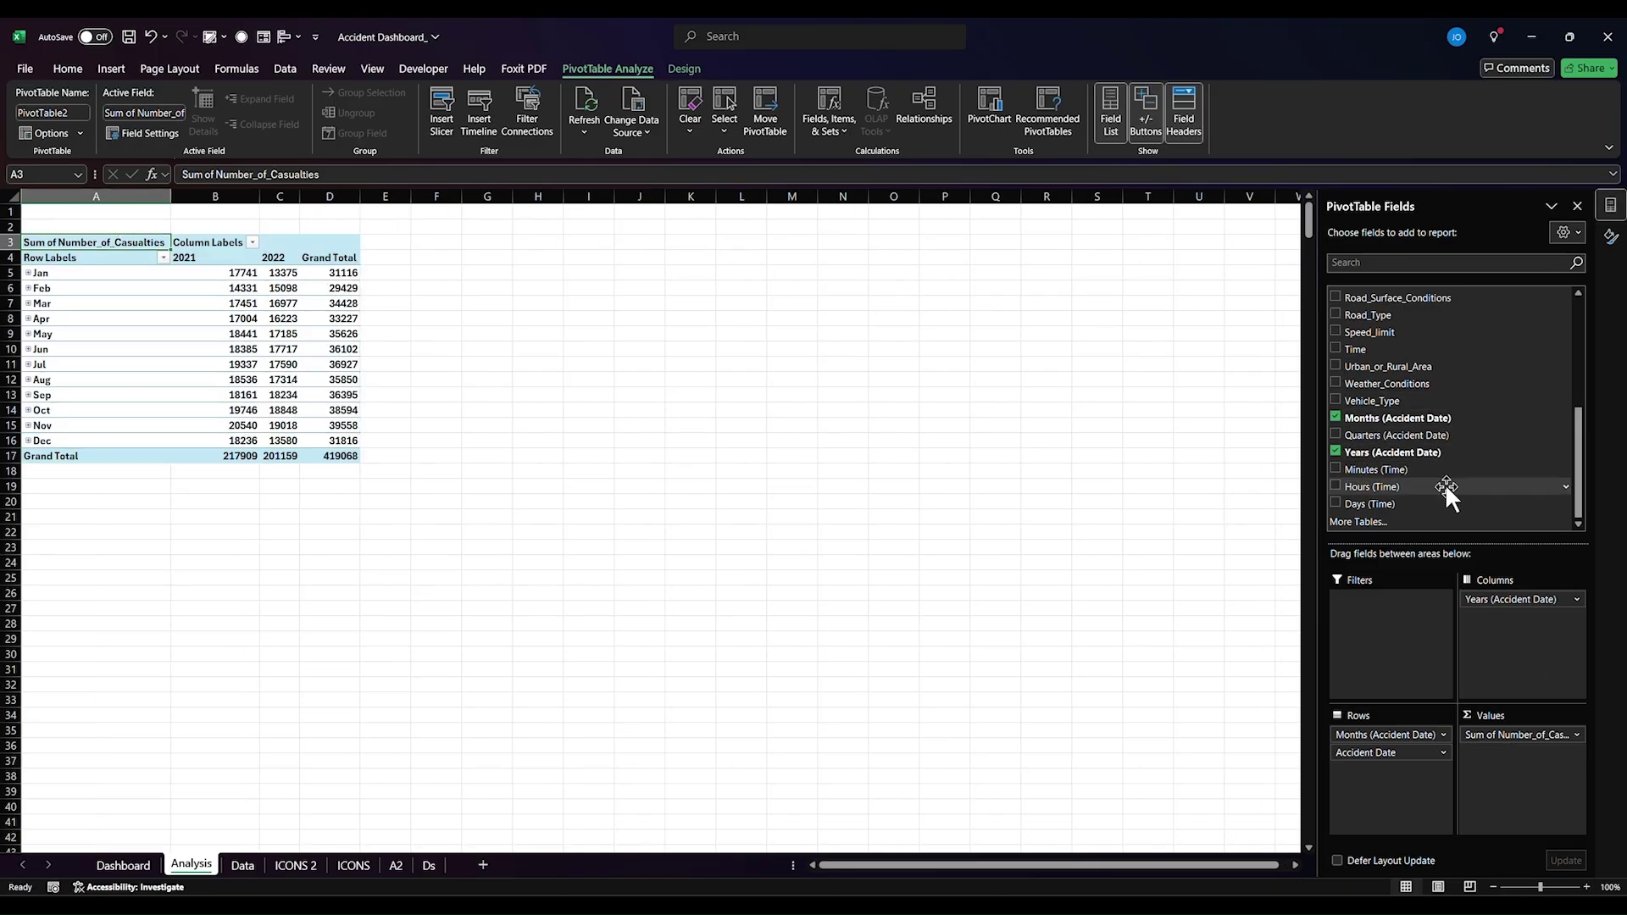
{"action": "left_click", "coordinate": [1332, 313]}
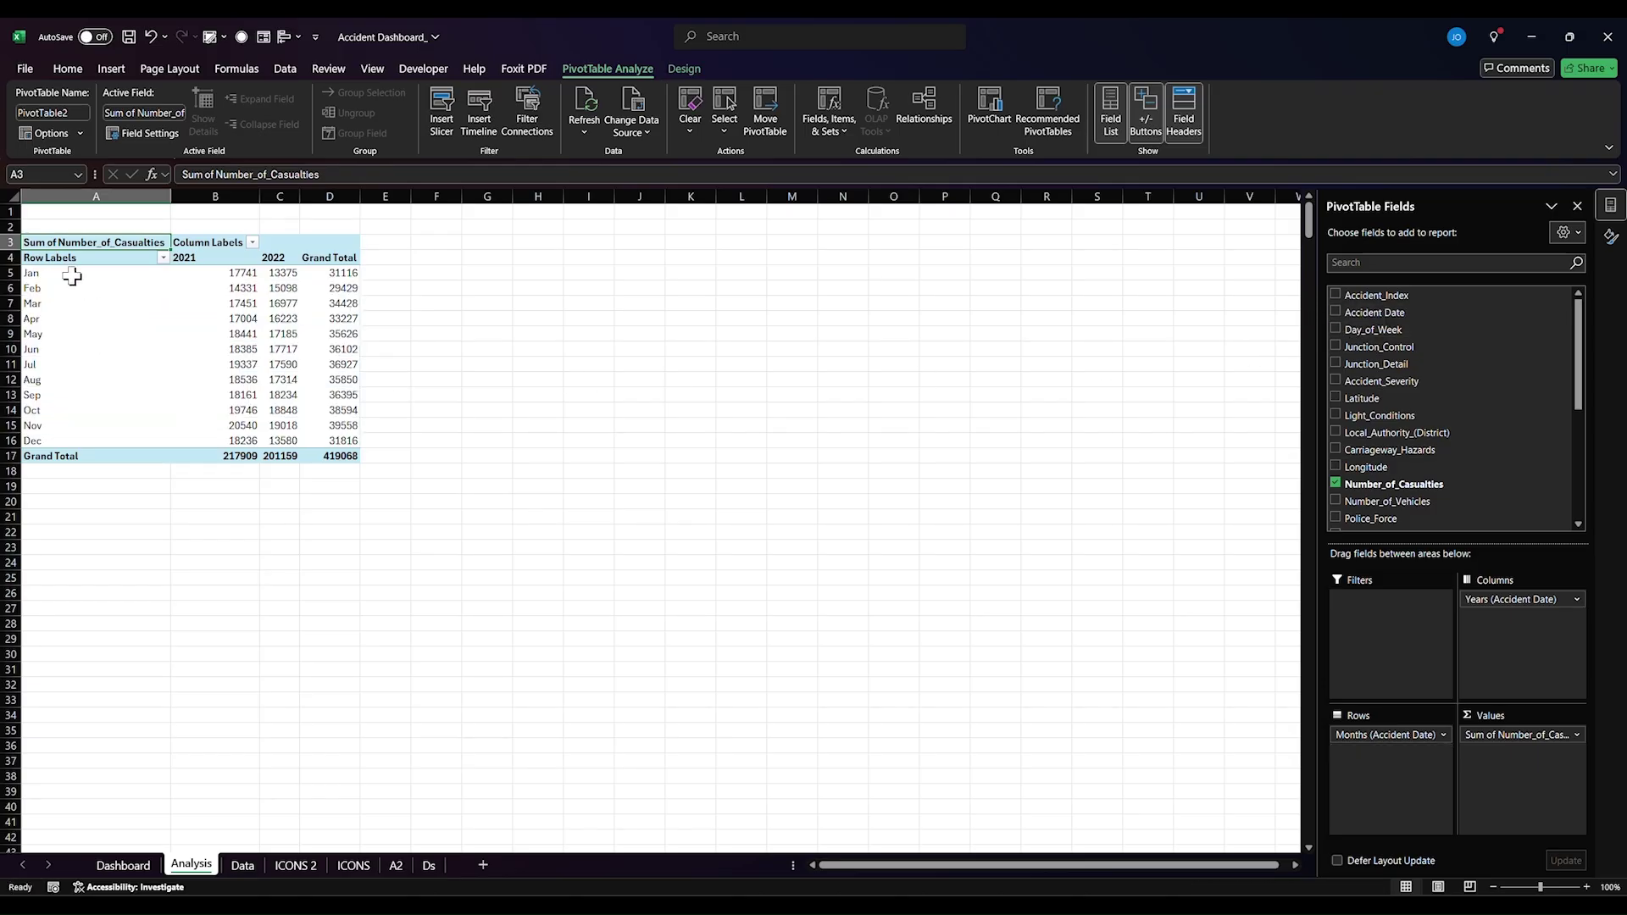
- Turn off the PivotTable's grand totals for both rows and columns
{"action": "left_click_drag", "start_coordinate": [328, 258], "coordinate": [342, 303]}
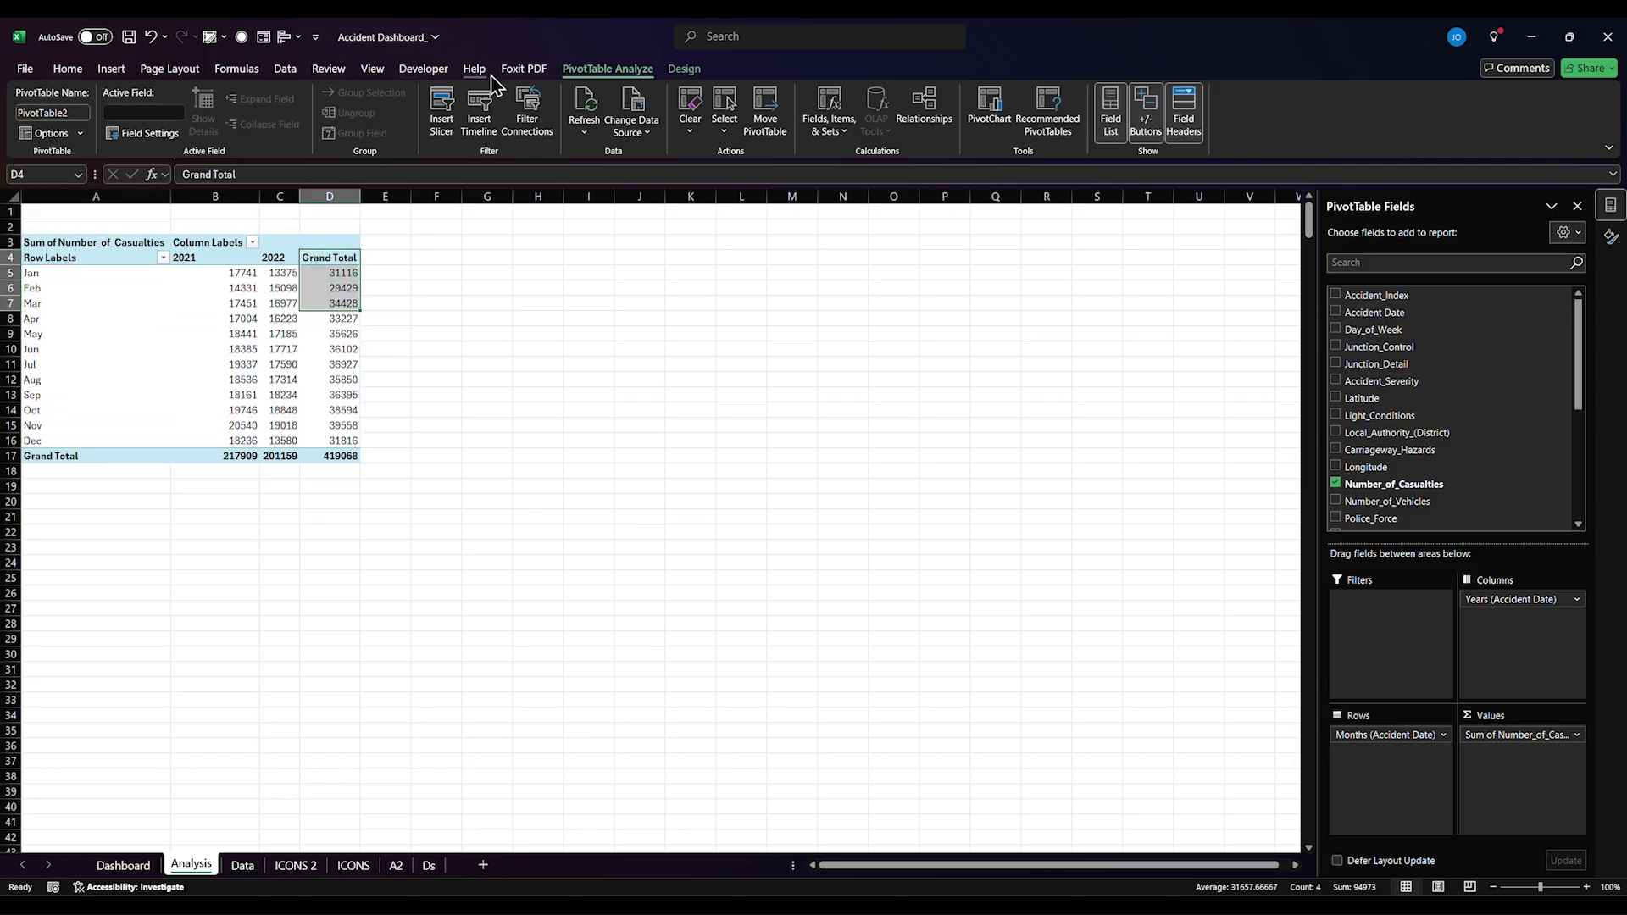
{"action": "left_click", "coordinate": [681, 72]}
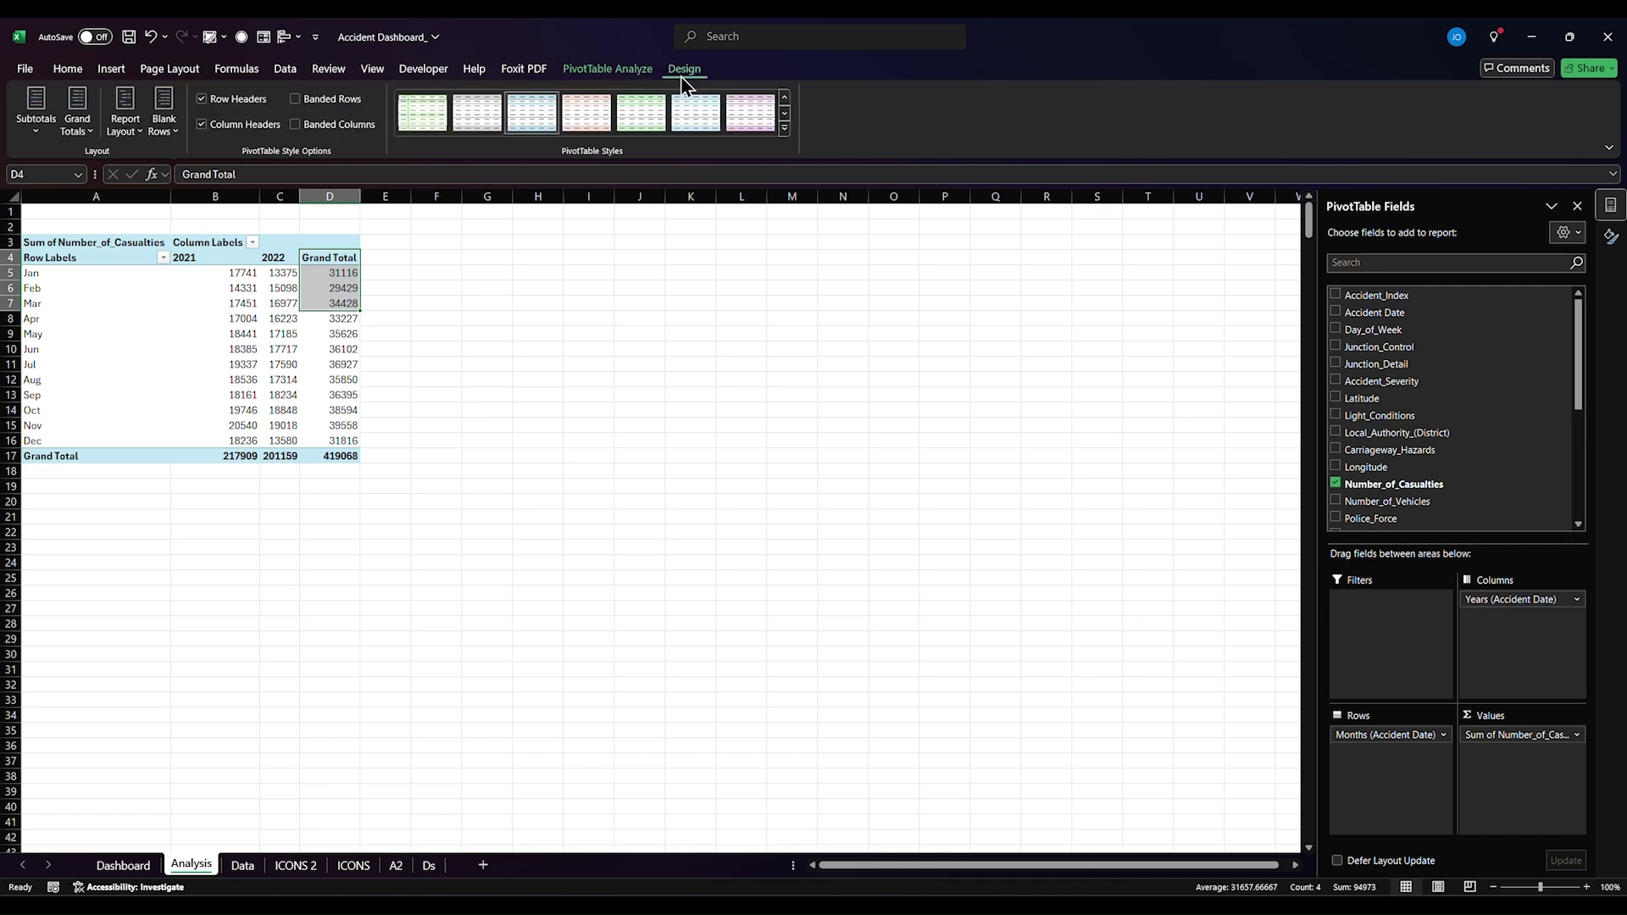
{"action": "left_click", "coordinate": [48, 135]}
{"action": "left_click", "coordinate": [78, 119]}
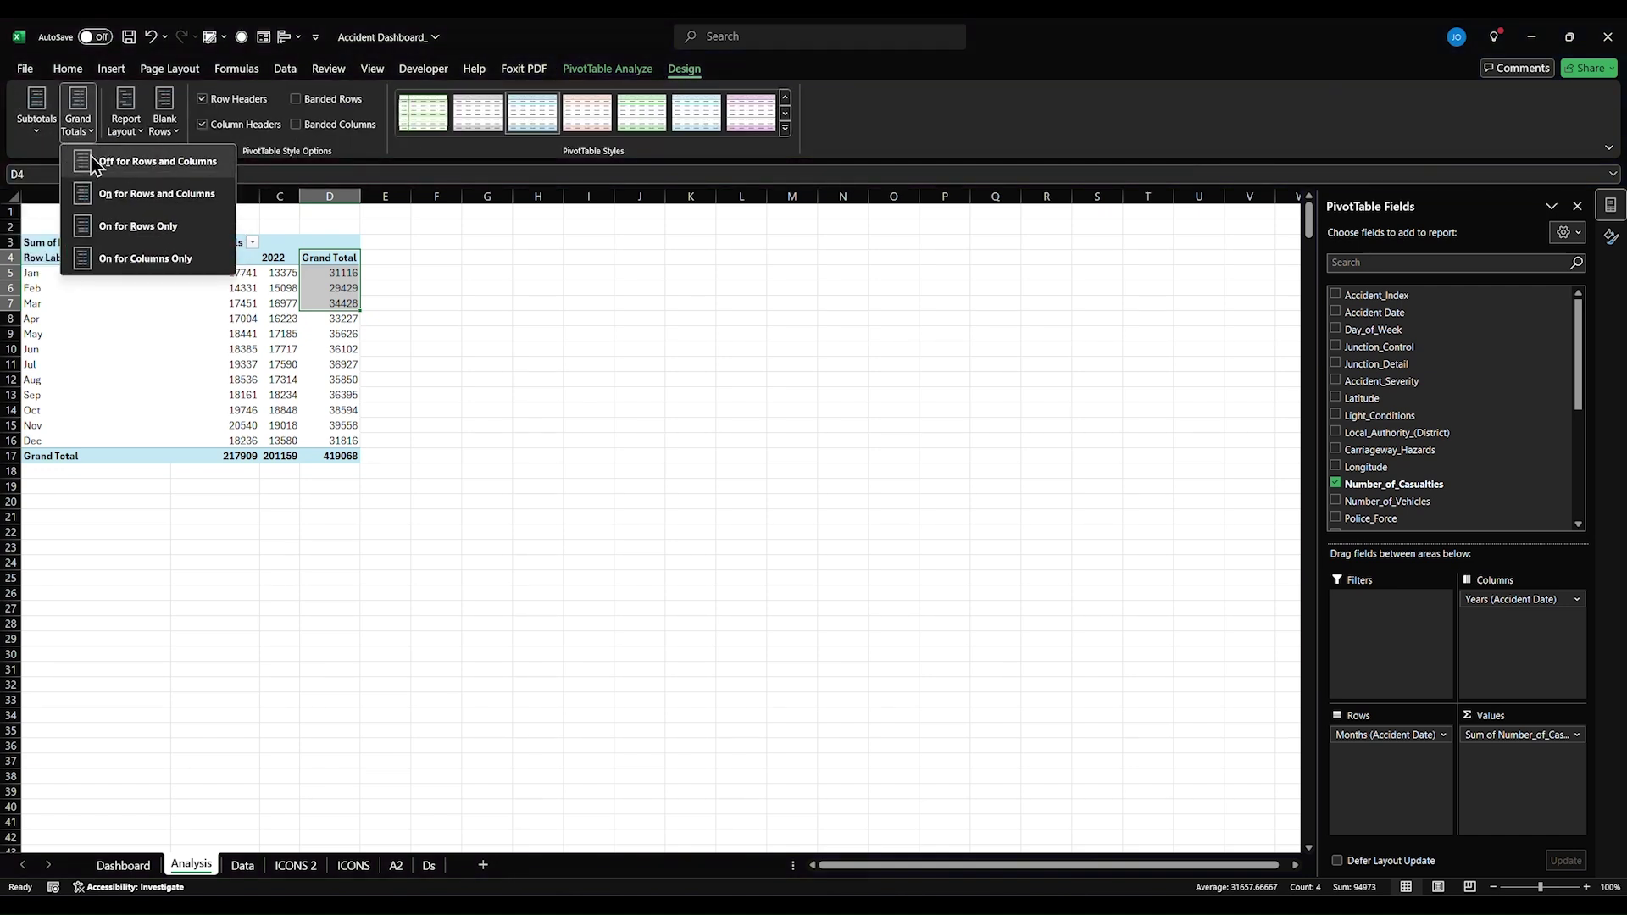
{"action": "left_click", "coordinate": [94, 161]}
{"action": "left_click", "coordinate": [432, 395]}
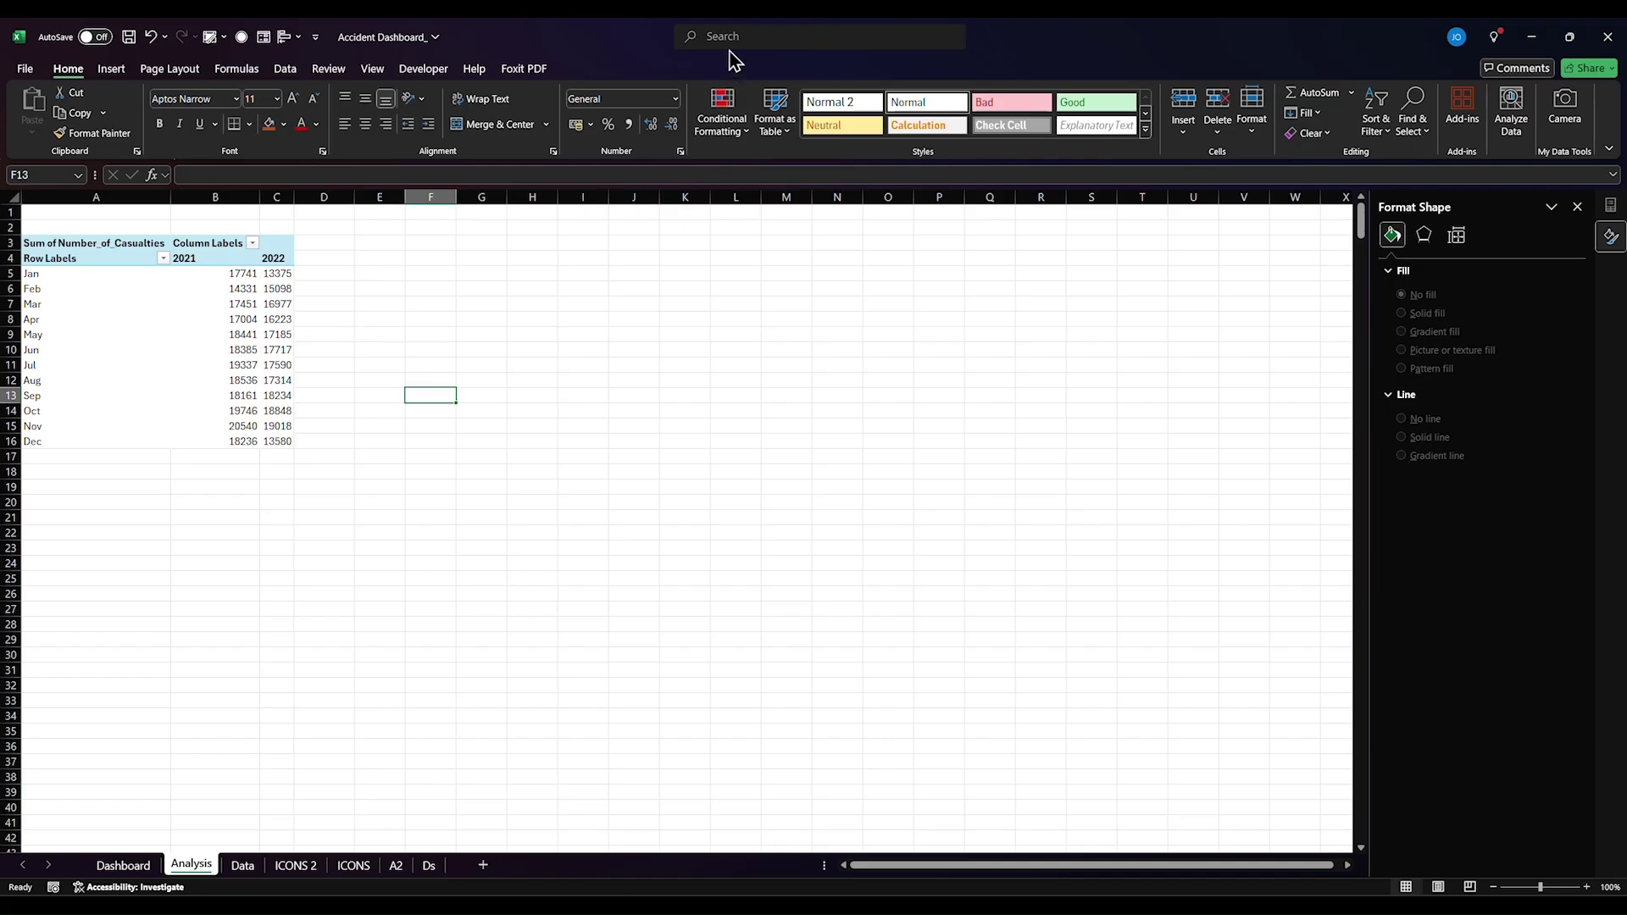
- Copy the whole casualties PivotTable and paste the duplicate at cell F3 of the Analysis sheet
{"action": "left_click", "coordinate": [25, 242]}
{"action": "key", "text": "ctrl+a"}
{"action": "key", "text": "ctrl+c"}
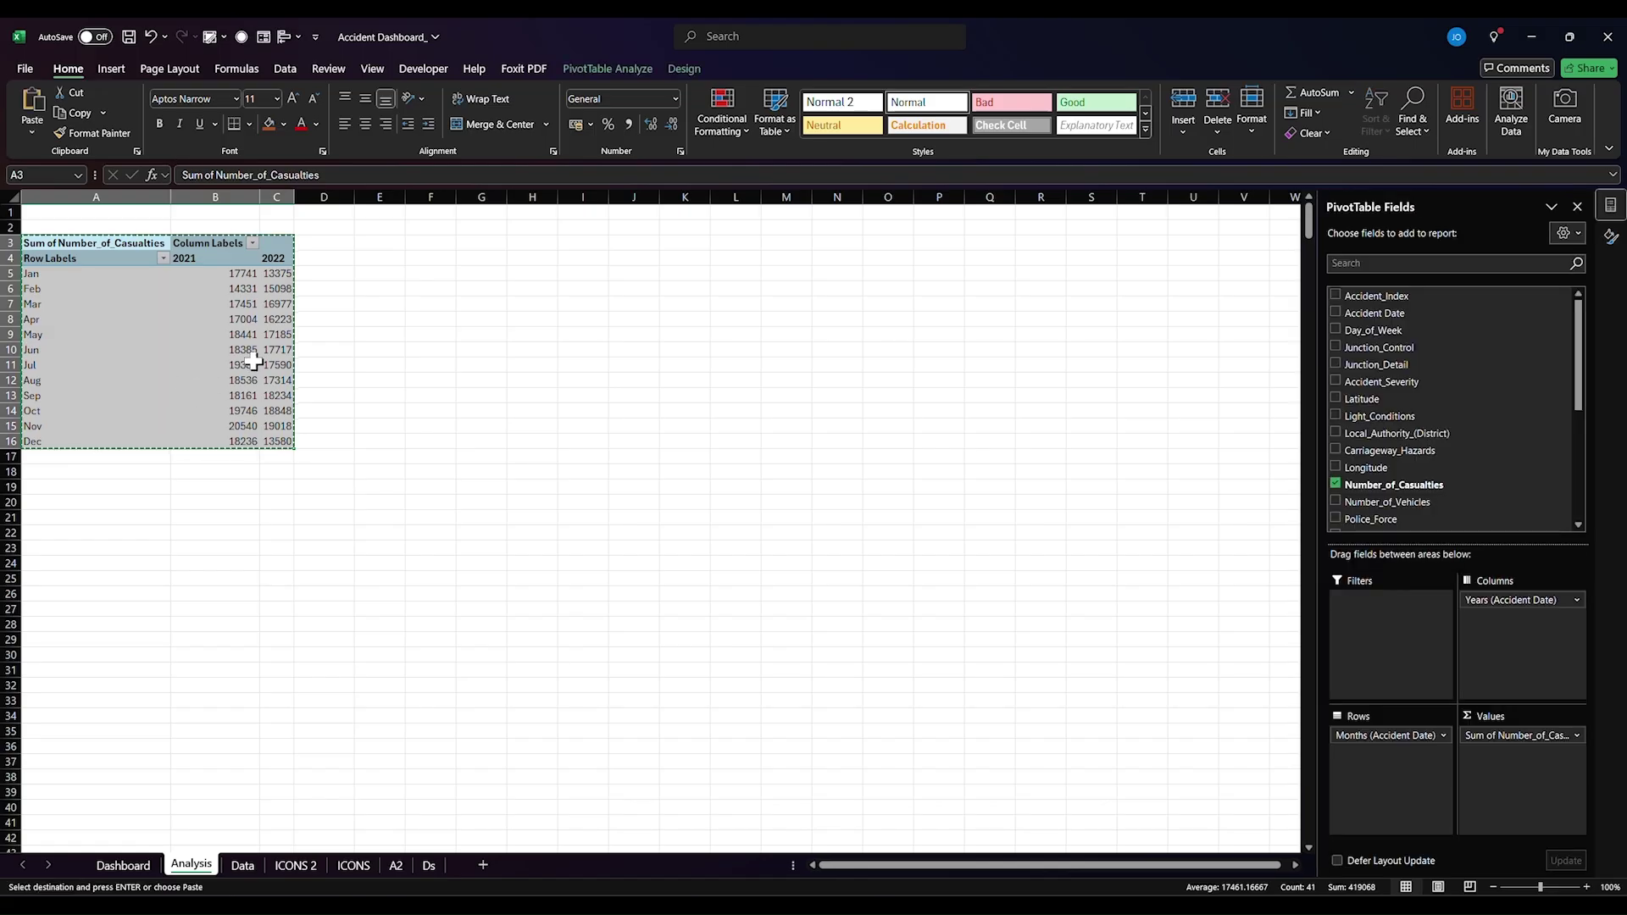
{"action": "left_click", "coordinate": [431, 243]}
{"action": "key", "text": "ctrl+v"}
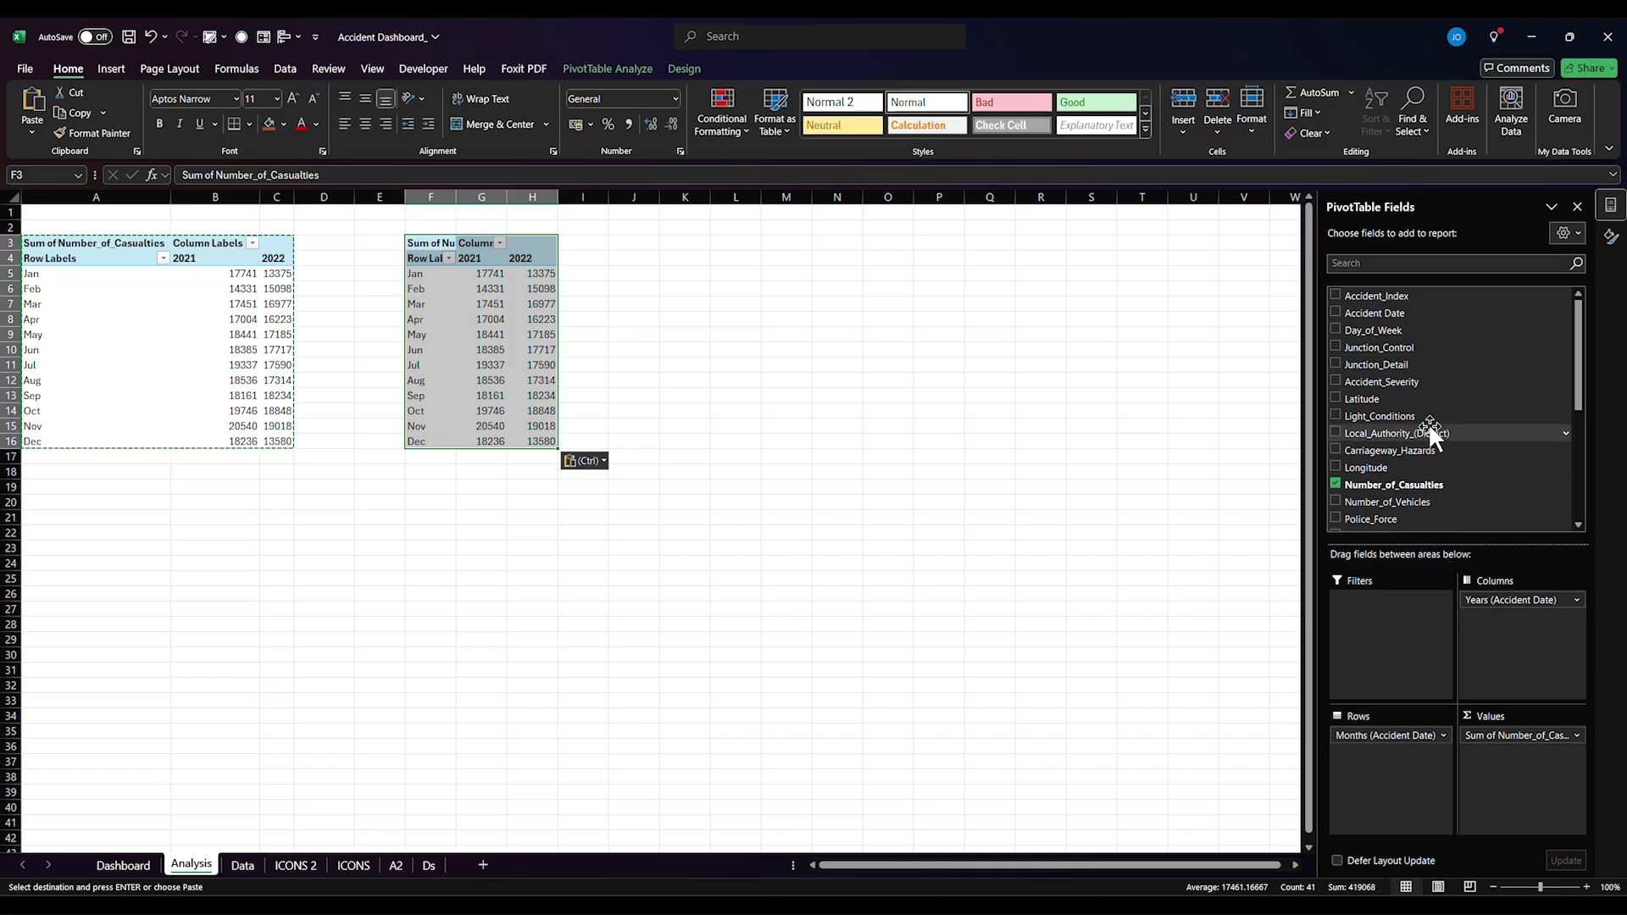
- Remove the Months (Accident Date) field from the rows of the copied PivotTable
{"action": "left_click", "coordinate": [1445, 736]}
{"action": "left_click", "coordinate": [1386, 697]}
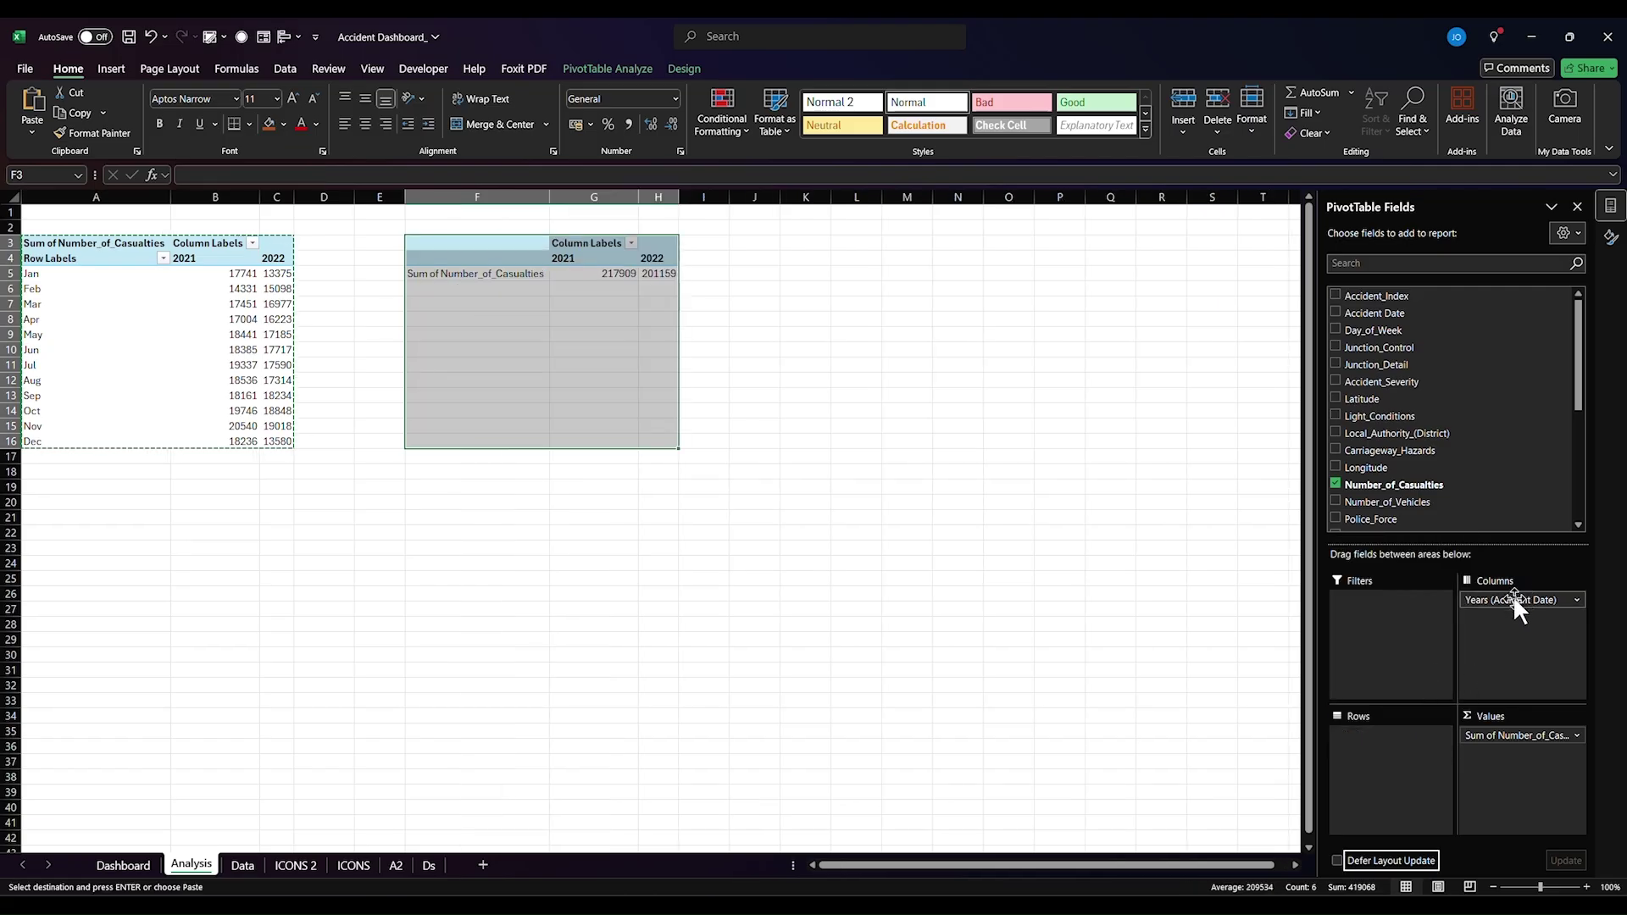
{"action": "left_click_drag", "start_coordinate": [1513, 594], "coordinate": [856, 623]}
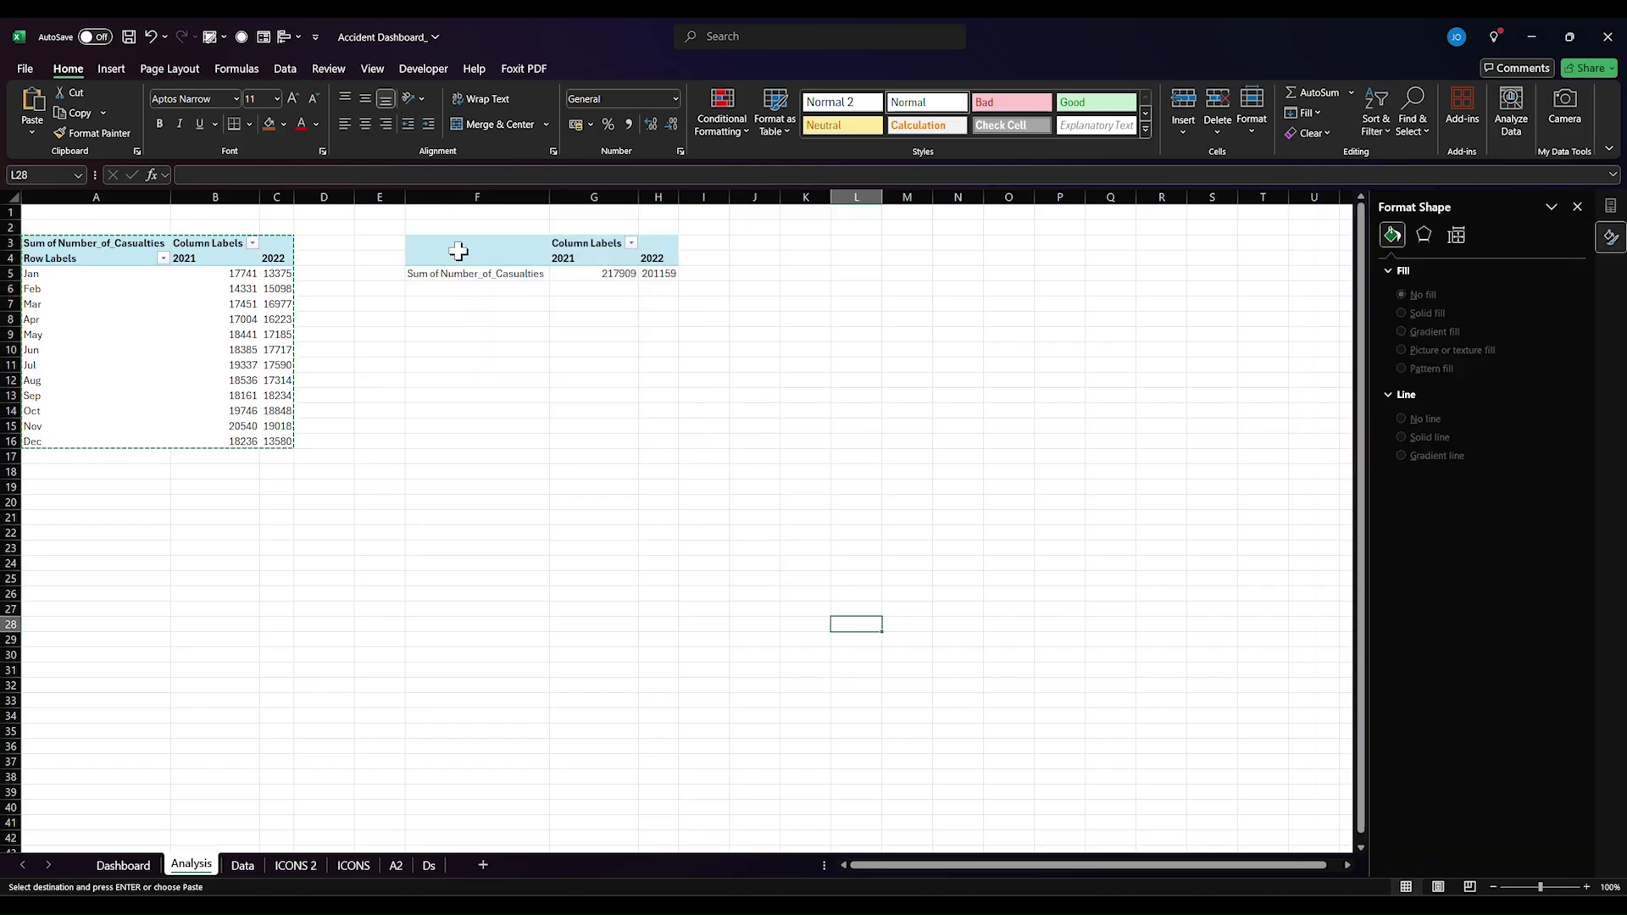
{"action": "left_click", "coordinate": [466, 270]}
{"action": "left_click", "coordinate": [712, 276]}
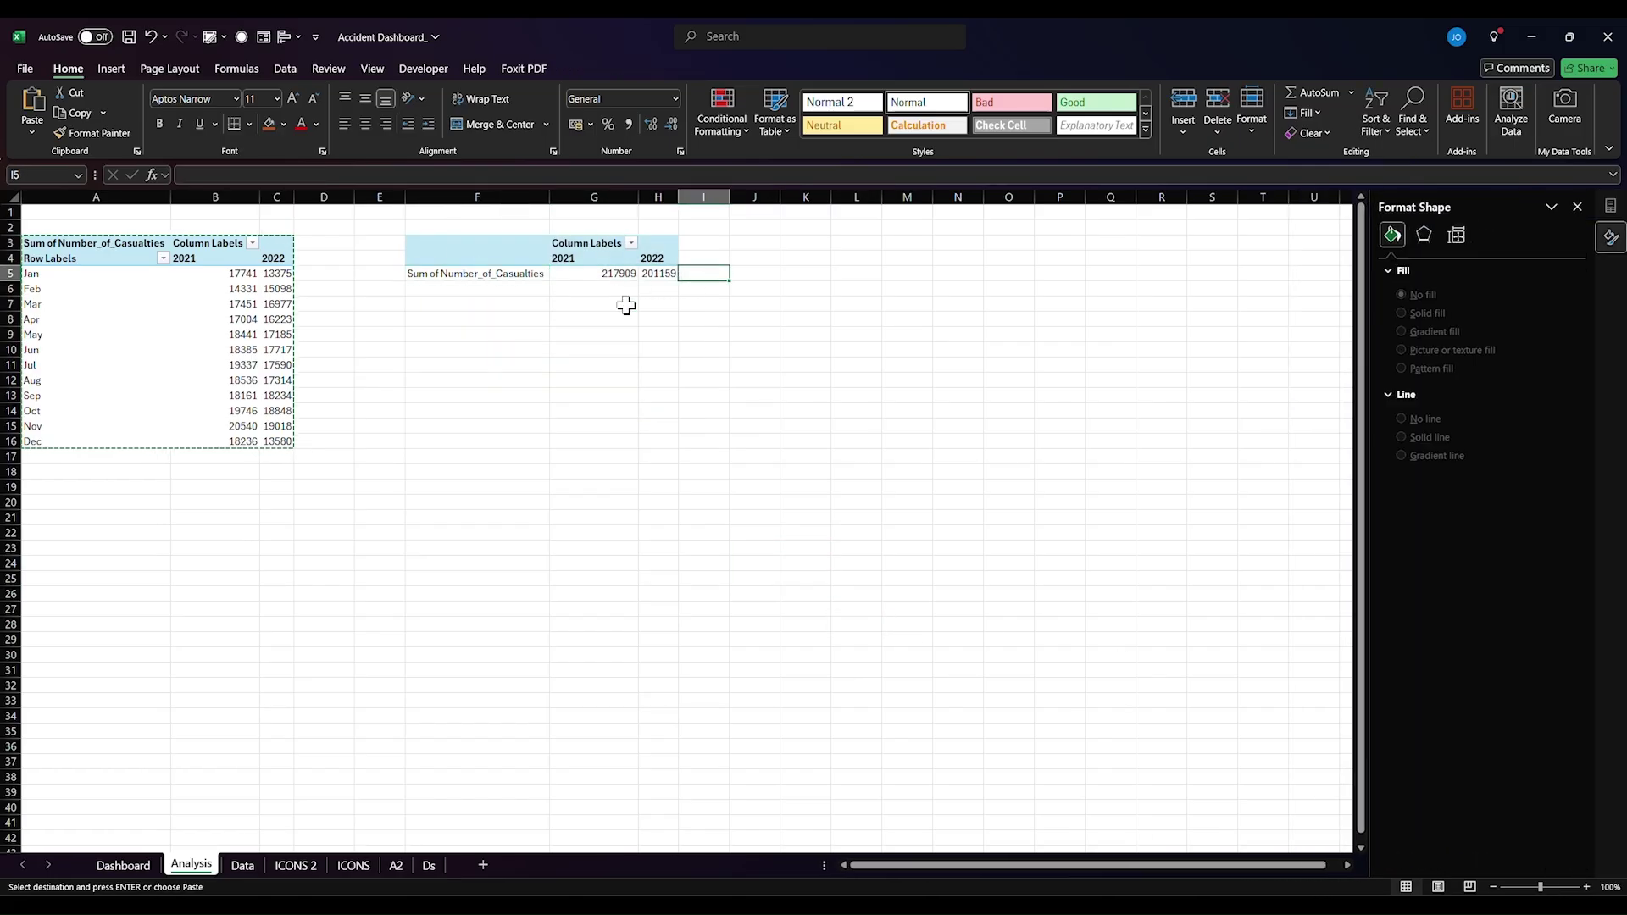
- Enter a SUM formula in cell G7 that adds the yearly casualties in G5:H5
{"action": "left_click", "coordinate": [603, 304]}
{"action": "type", "text": "=SUM("}
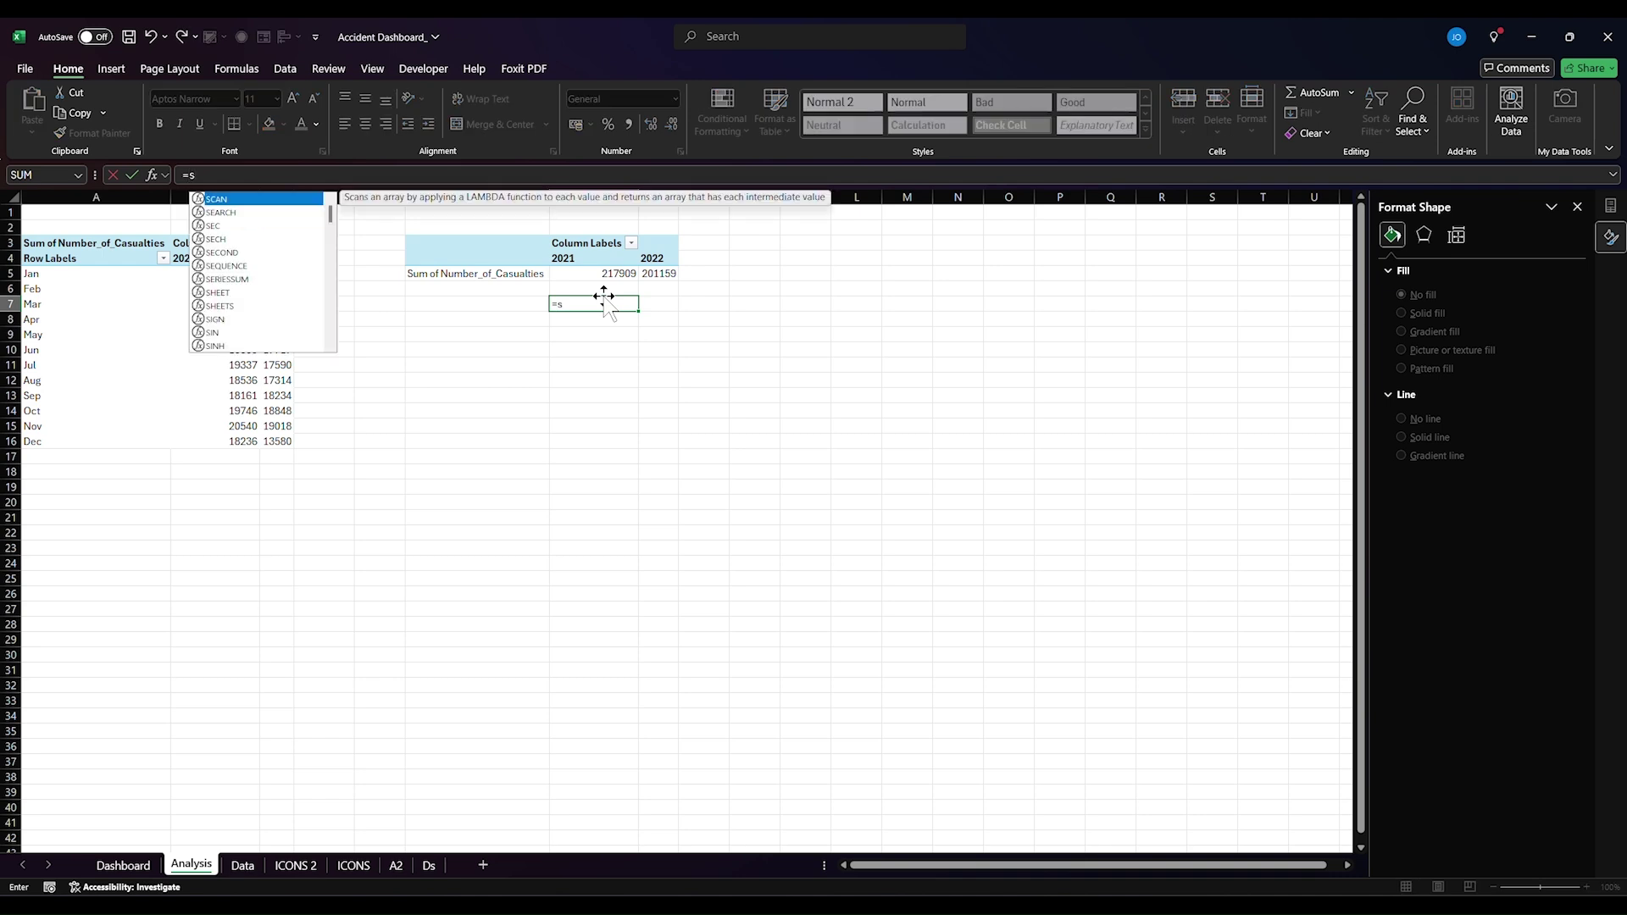
{"action": "left_click_drag", "start_coordinate": [578, 271], "coordinate": [646, 271]}
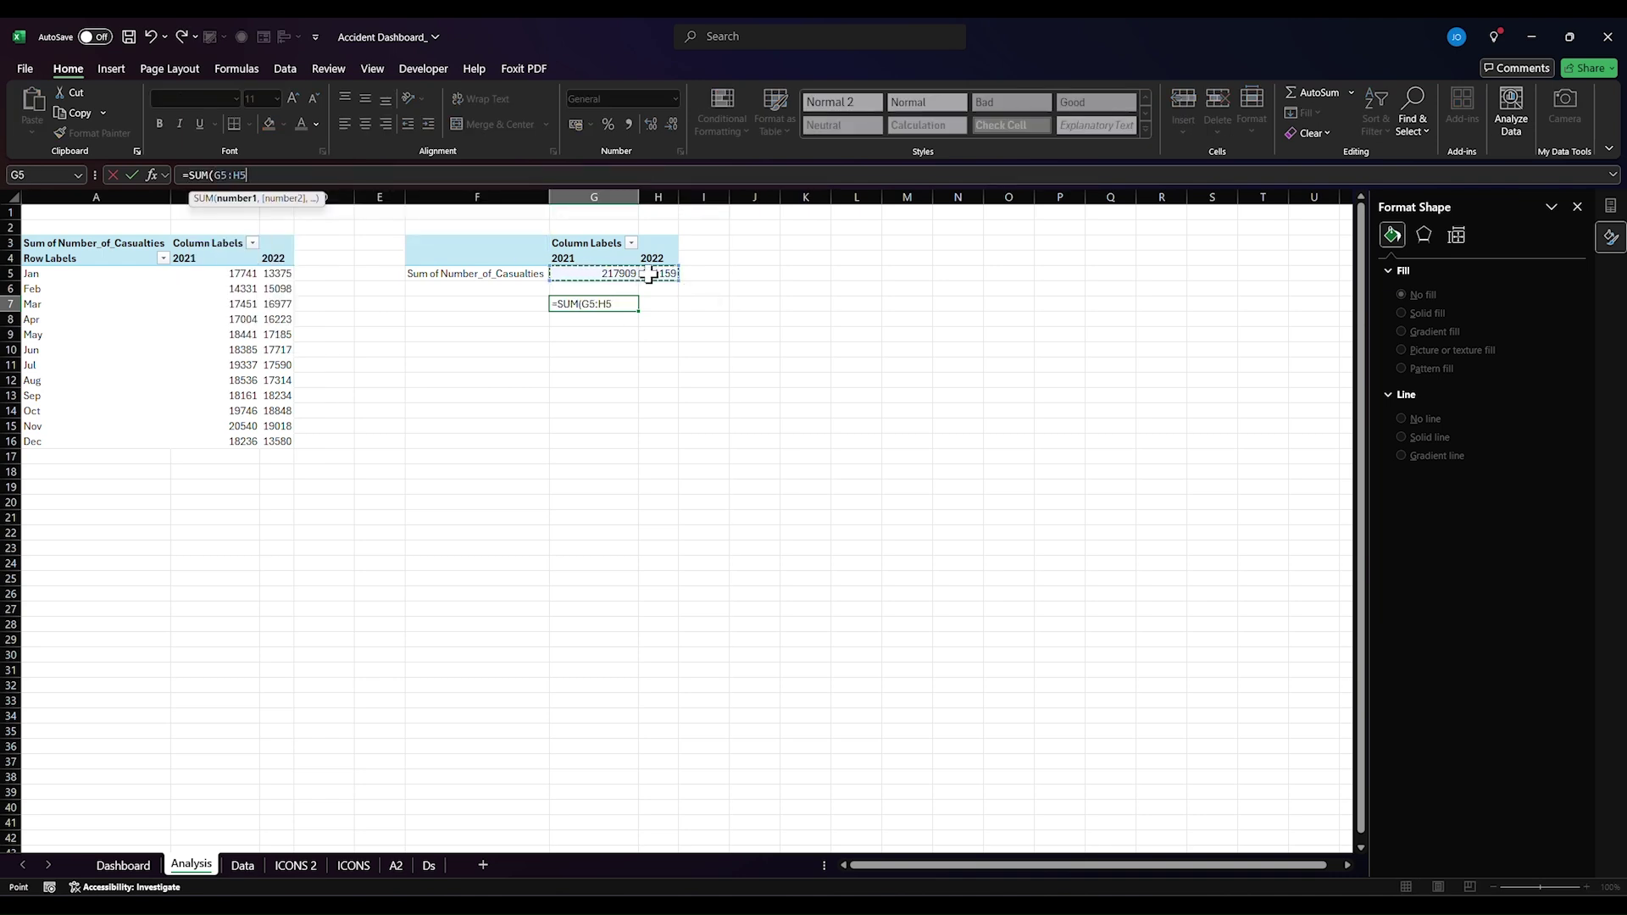
{"action": "key", "text": "Return"}
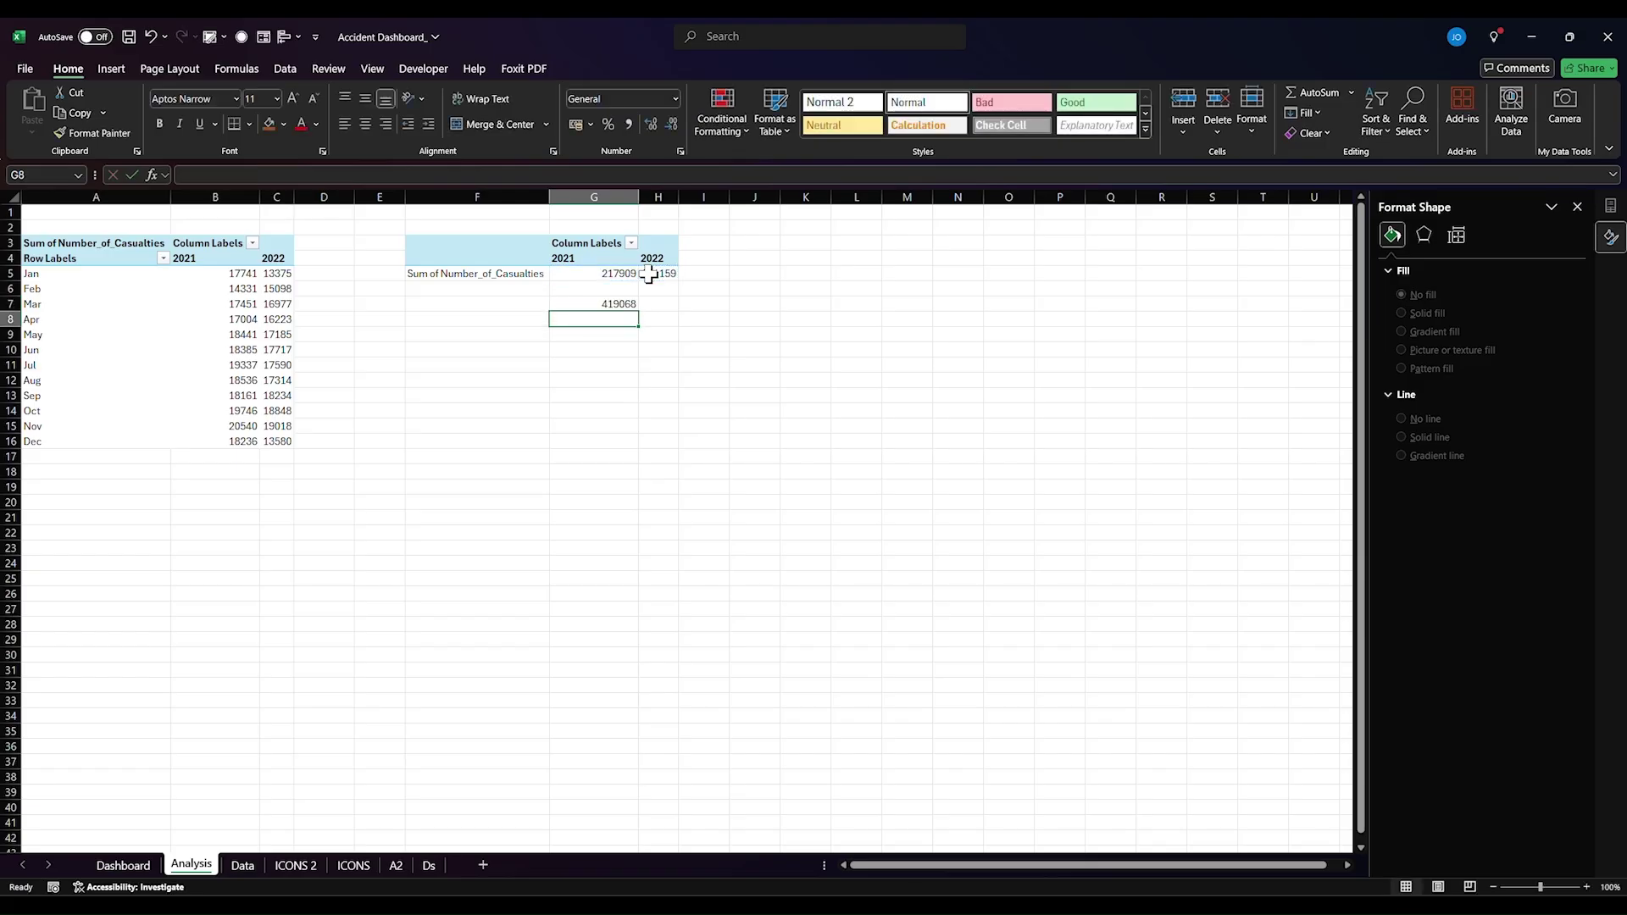
- Make the casualties total in G7 bold and apply the comma number style
{"action": "left_click", "coordinate": [579, 302]}
{"action": "key", "text": "ctrl+b"}
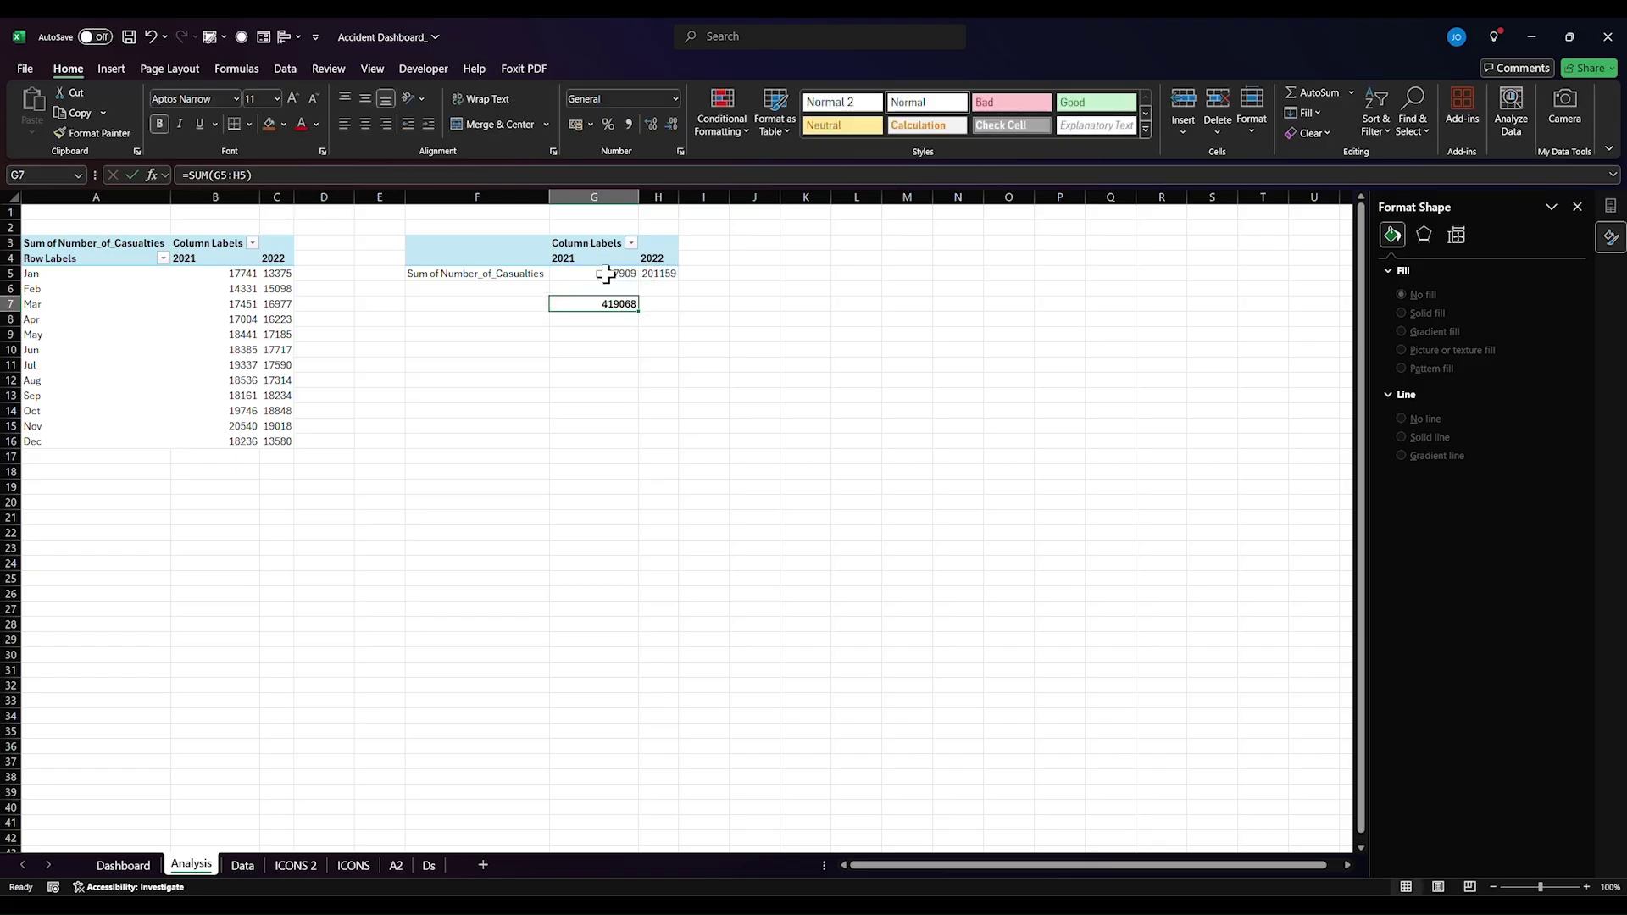
{"action": "left_click", "coordinate": [628, 124]}
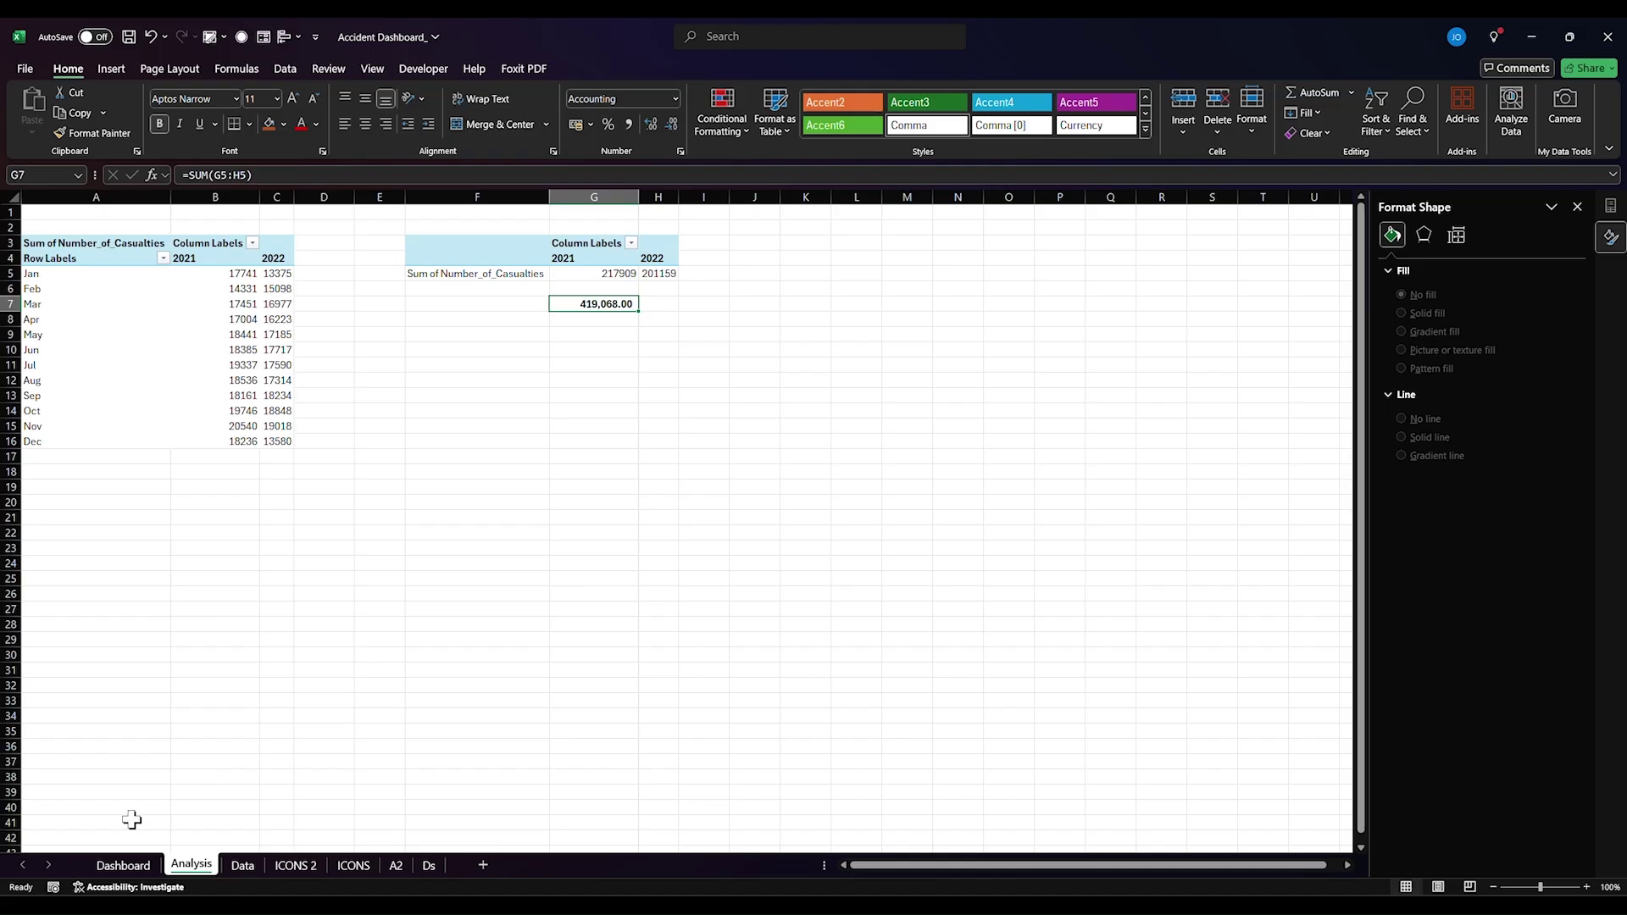
- On the Dashboard sheet, duplicate the Total Casualties text box and place the copy directly above the original label
{"action": "left_click", "coordinate": [119, 862]}
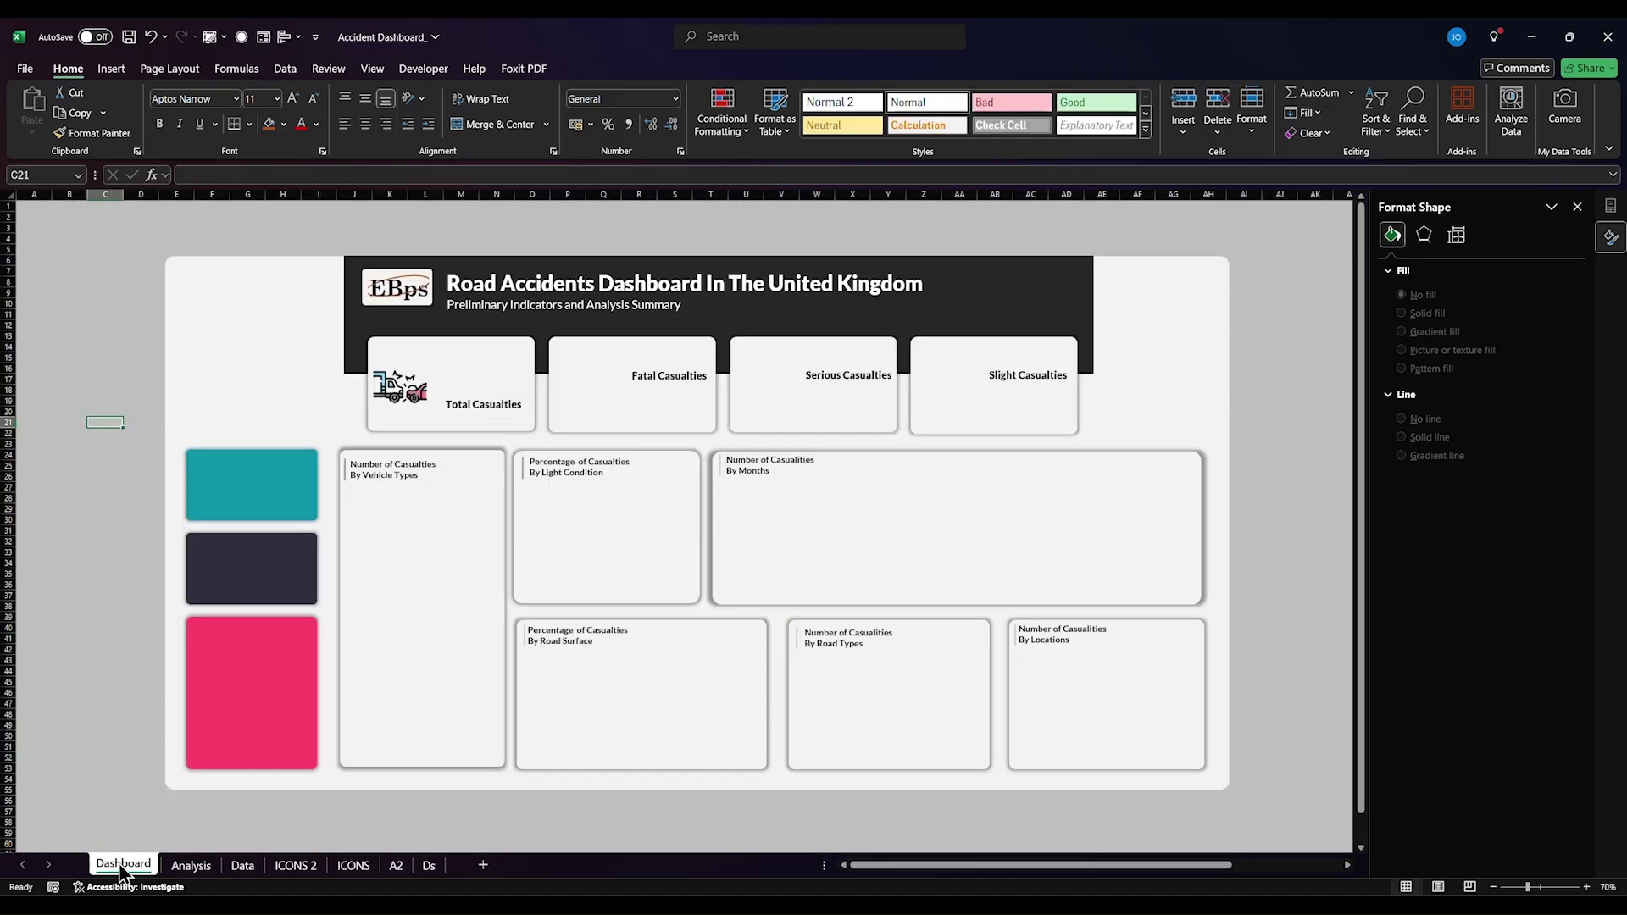
{"action": "left_click", "coordinate": [467, 388]}
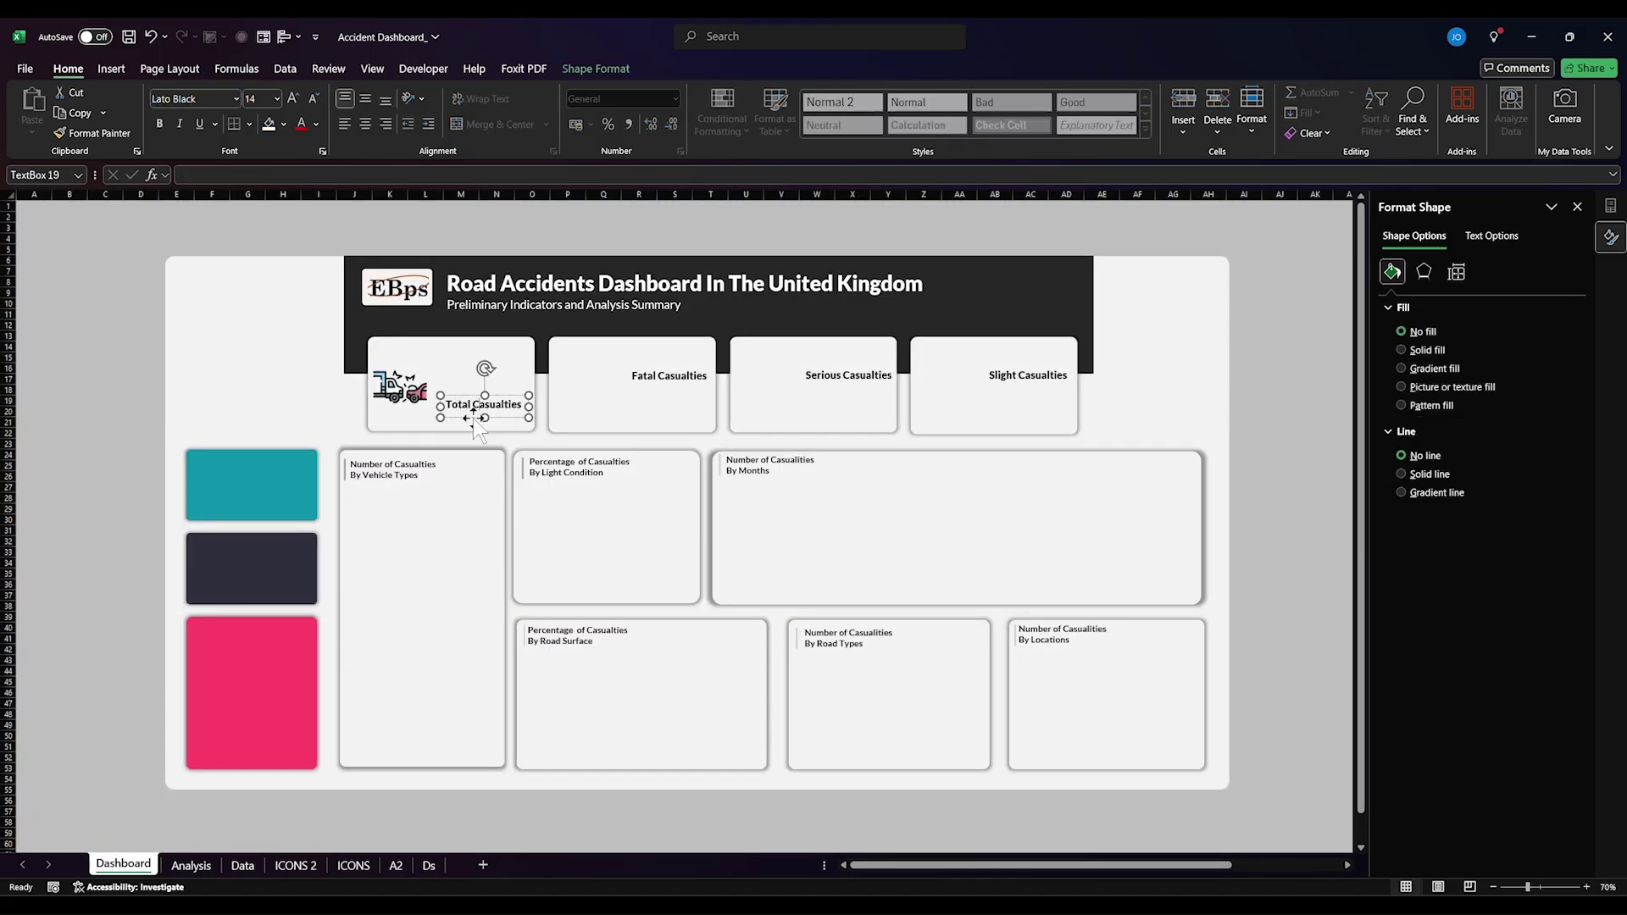
{"action": "key", "text": "ctrl+c"}
{"action": "key", "text": "ctrl+v"}
{"action": "left_click_drag", "start_coordinate": [508, 392], "coordinate": [507, 363]}
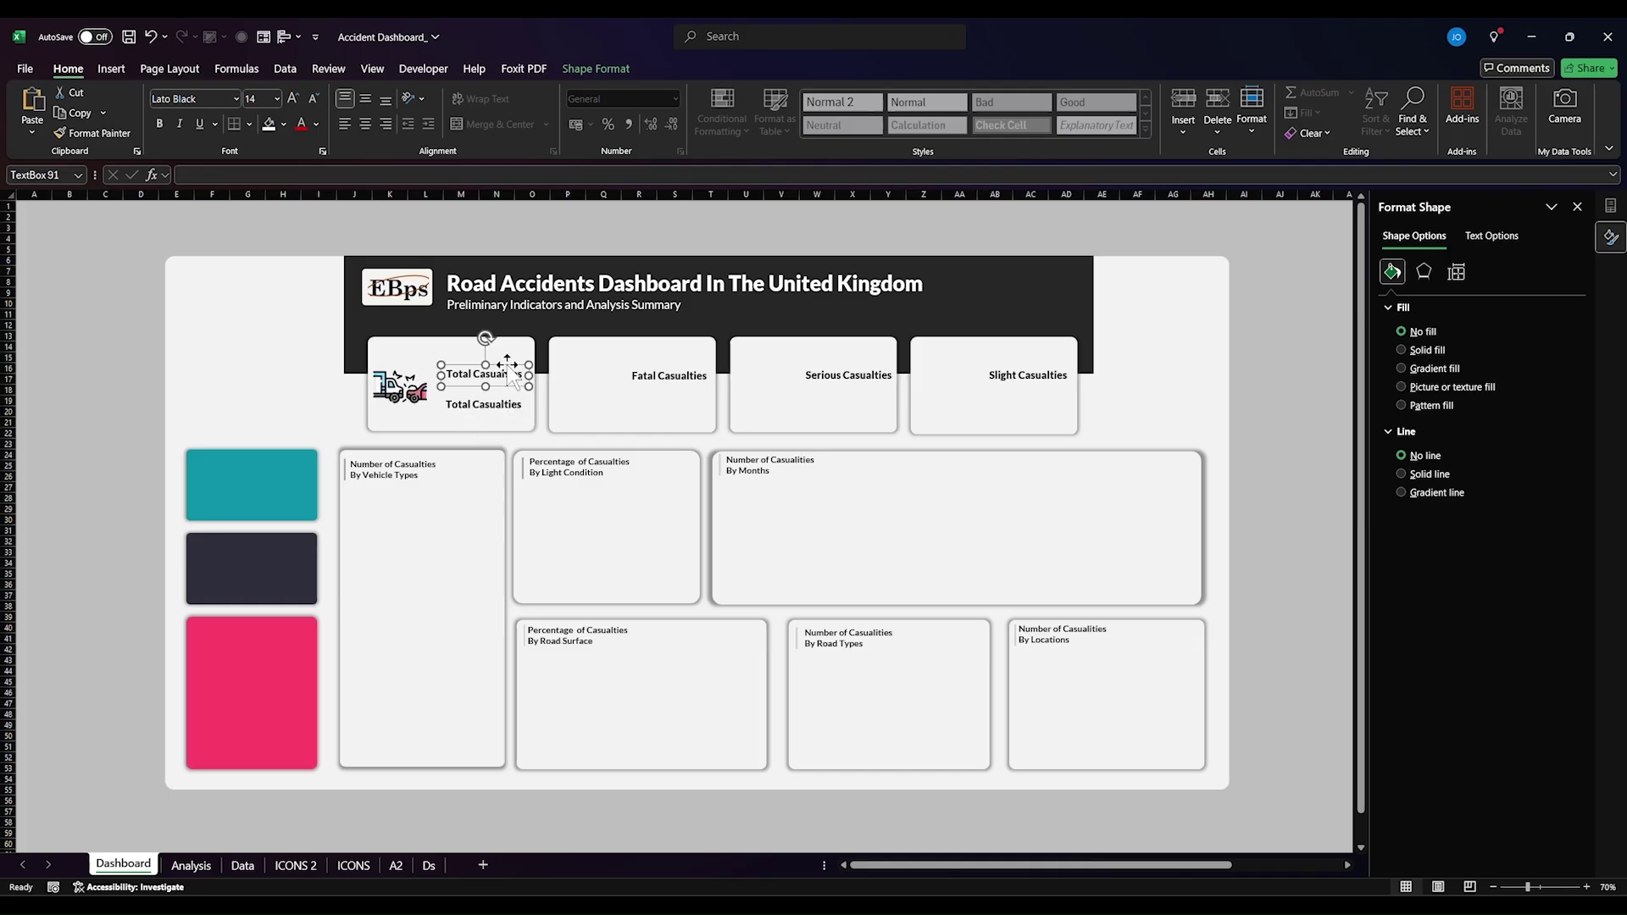
- Clear the duplicated text box and link it to cell G7 of the Analysis sheet with =Analysis!G7
{"action": "triple_click", "coordinate": [504, 372]}
{"action": "key", "text": "BackSpace"}
{"action": "left_click", "coordinate": [369, 176]}
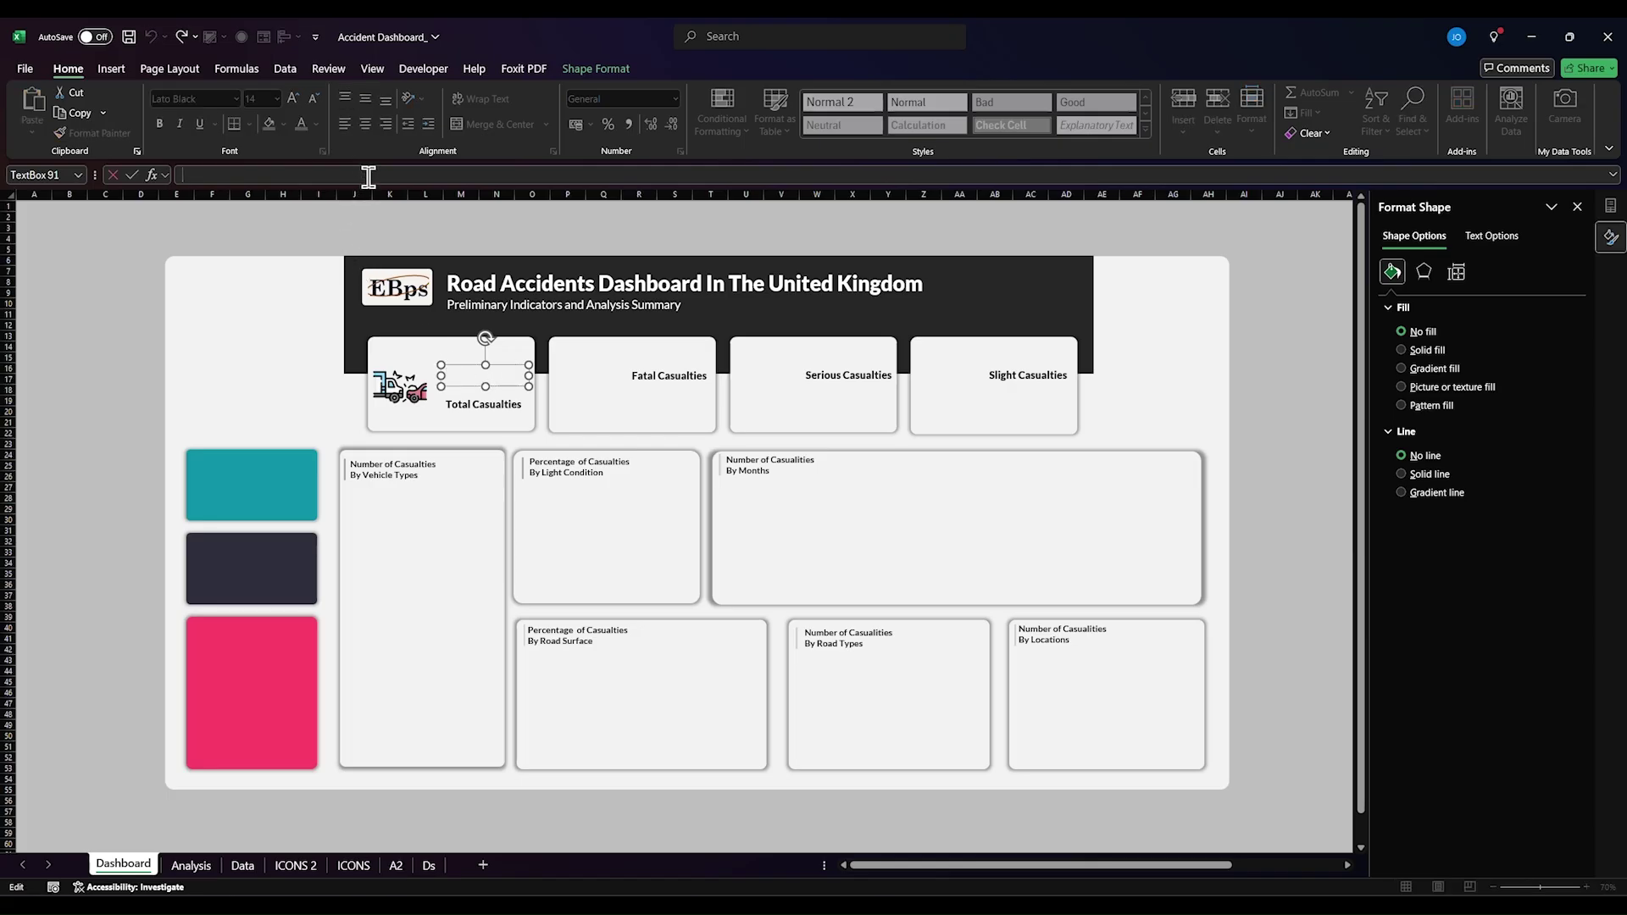
{"action": "type", "text": "="}
{"action": "left_click", "coordinate": [191, 864]}
{"action": "left_click", "coordinate": [605, 302]}
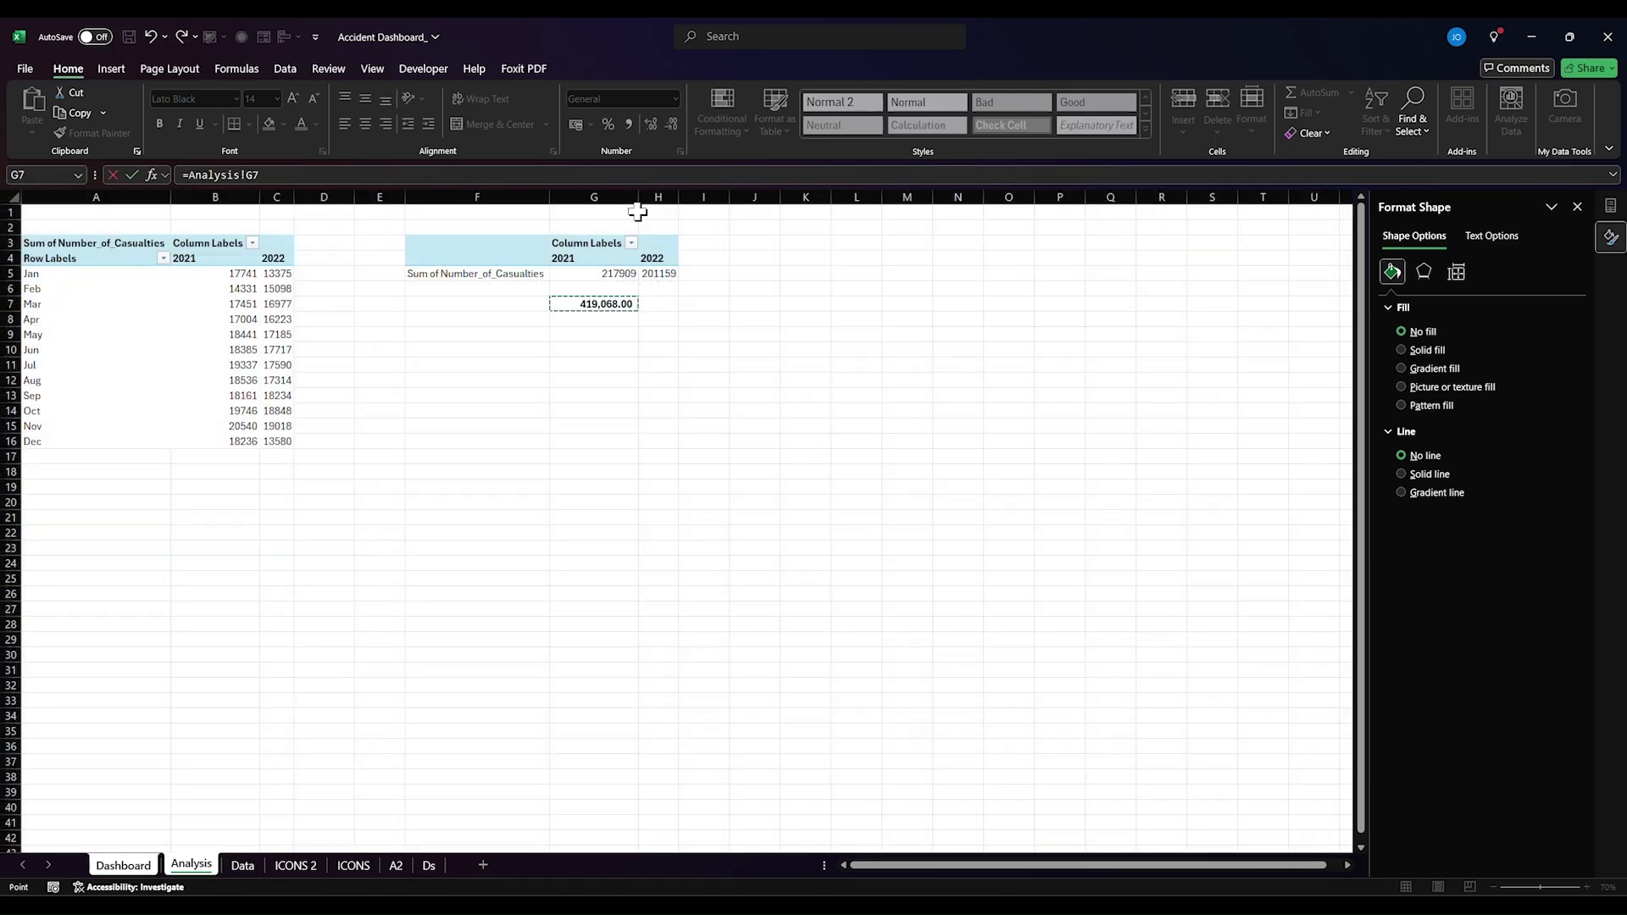
{"action": "key", "text": "Return"}
- Remove both decimal places from the casualties total in G7 of the Analysis sheet
{"action": "left_click", "coordinate": [191, 864]}
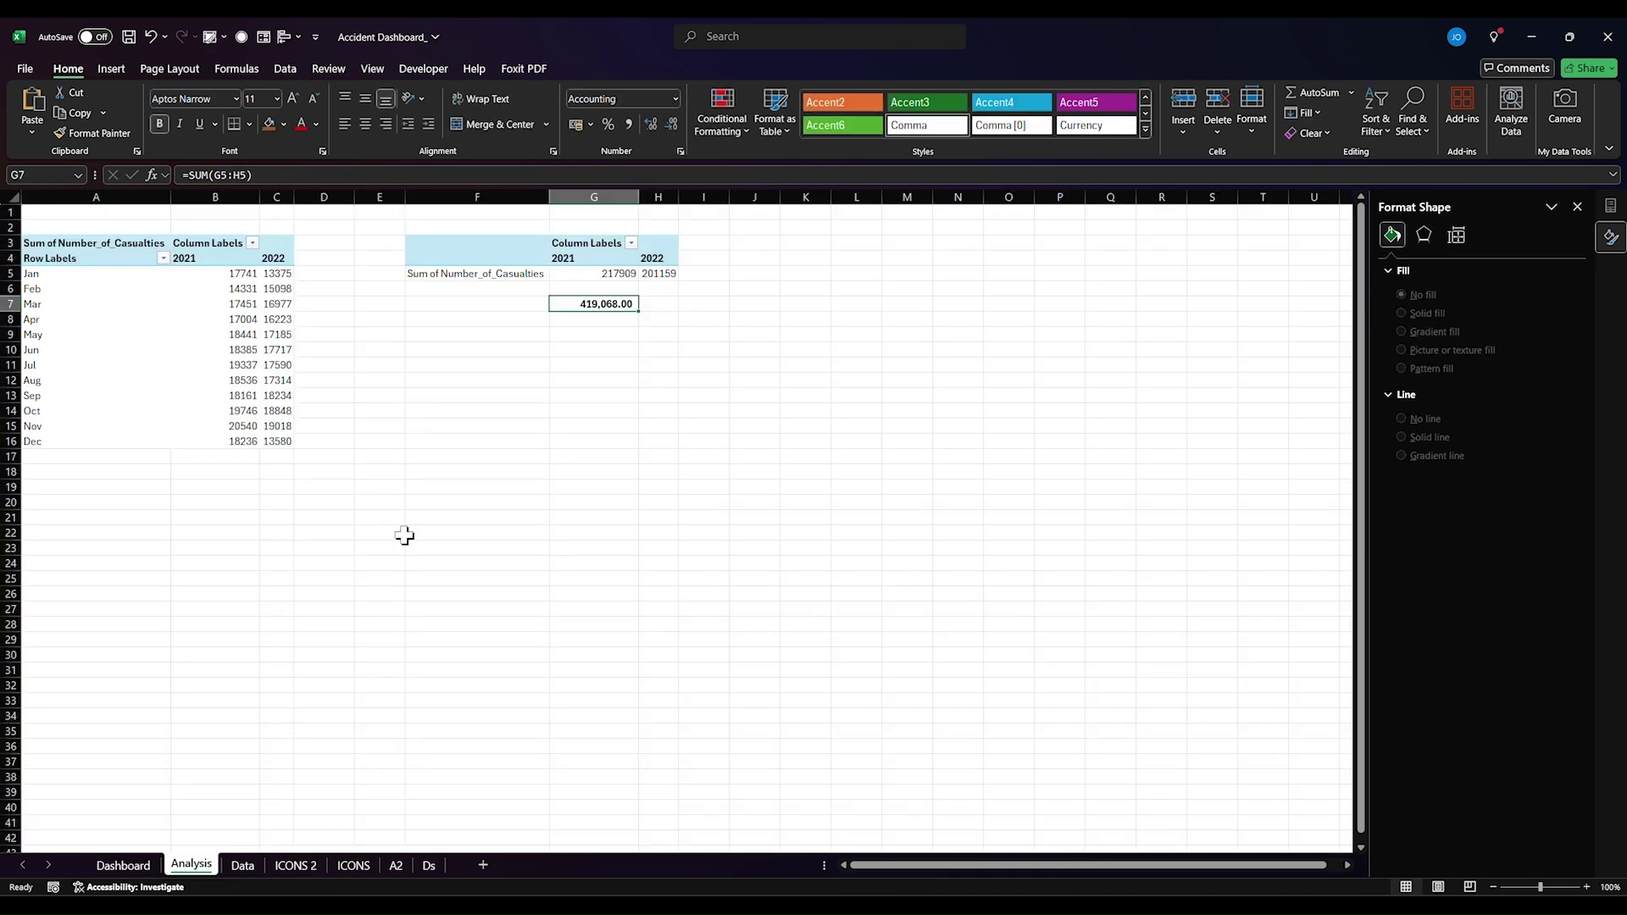
{"action": "left_click", "coordinate": [671, 124]}
{"action": "left_click", "coordinate": [671, 124]}
- Set the font of the linked total casualties figure on the Dashboard sheet to Lato Black
{"action": "left_click", "coordinate": [123, 865]}
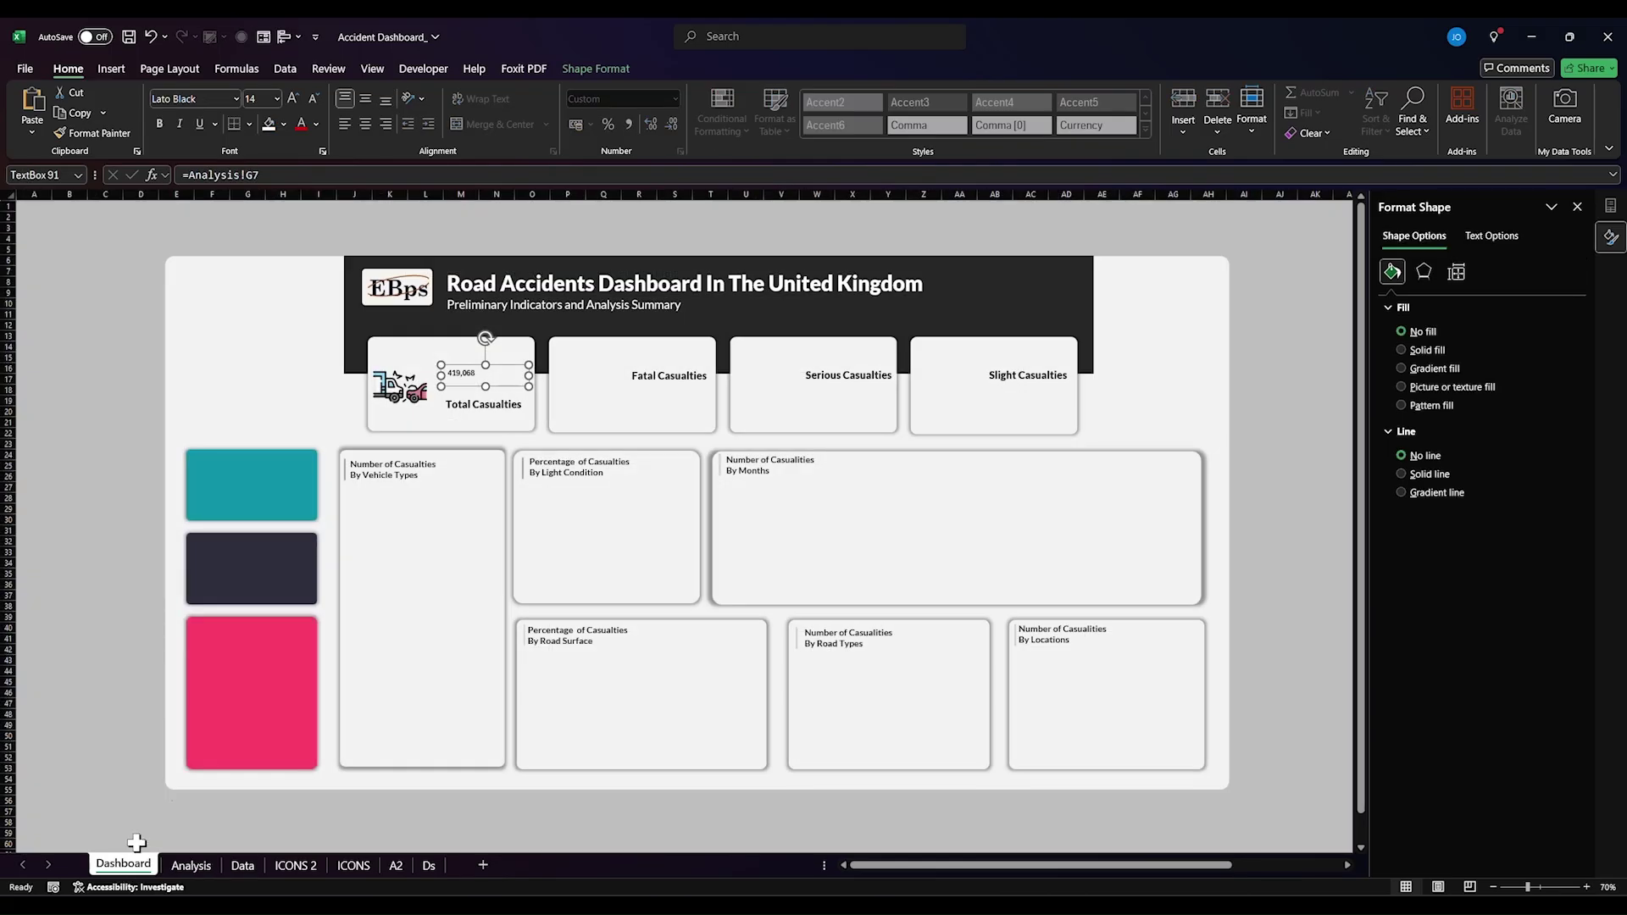
{"action": "double_click", "coordinate": [459, 371]}
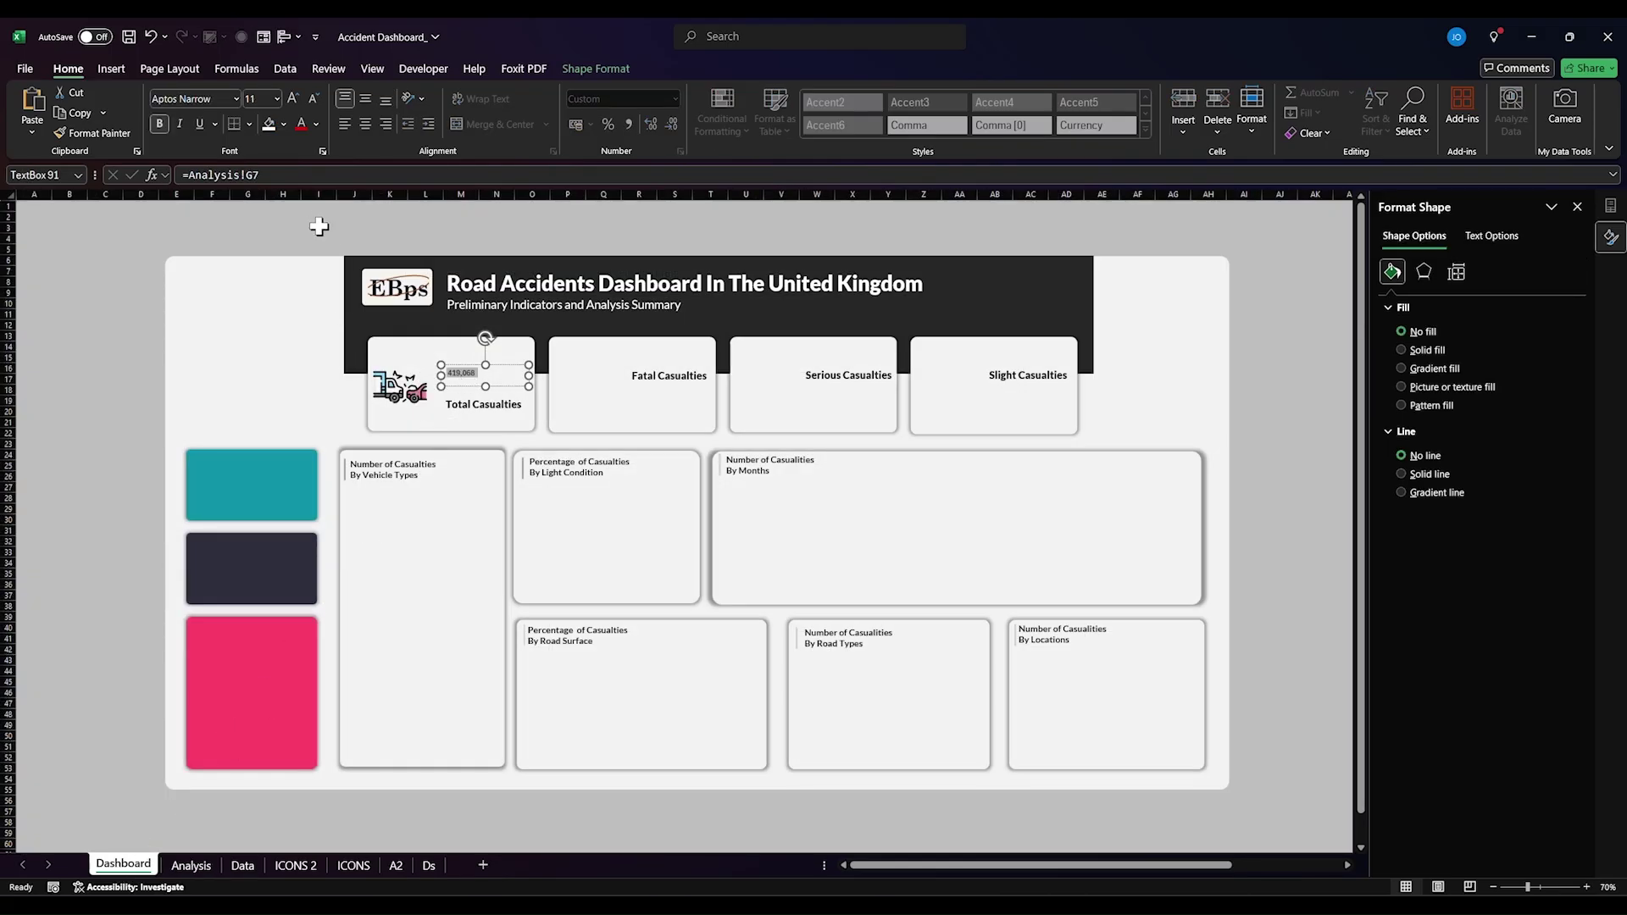
{"action": "left_click", "coordinate": [254, 98]}
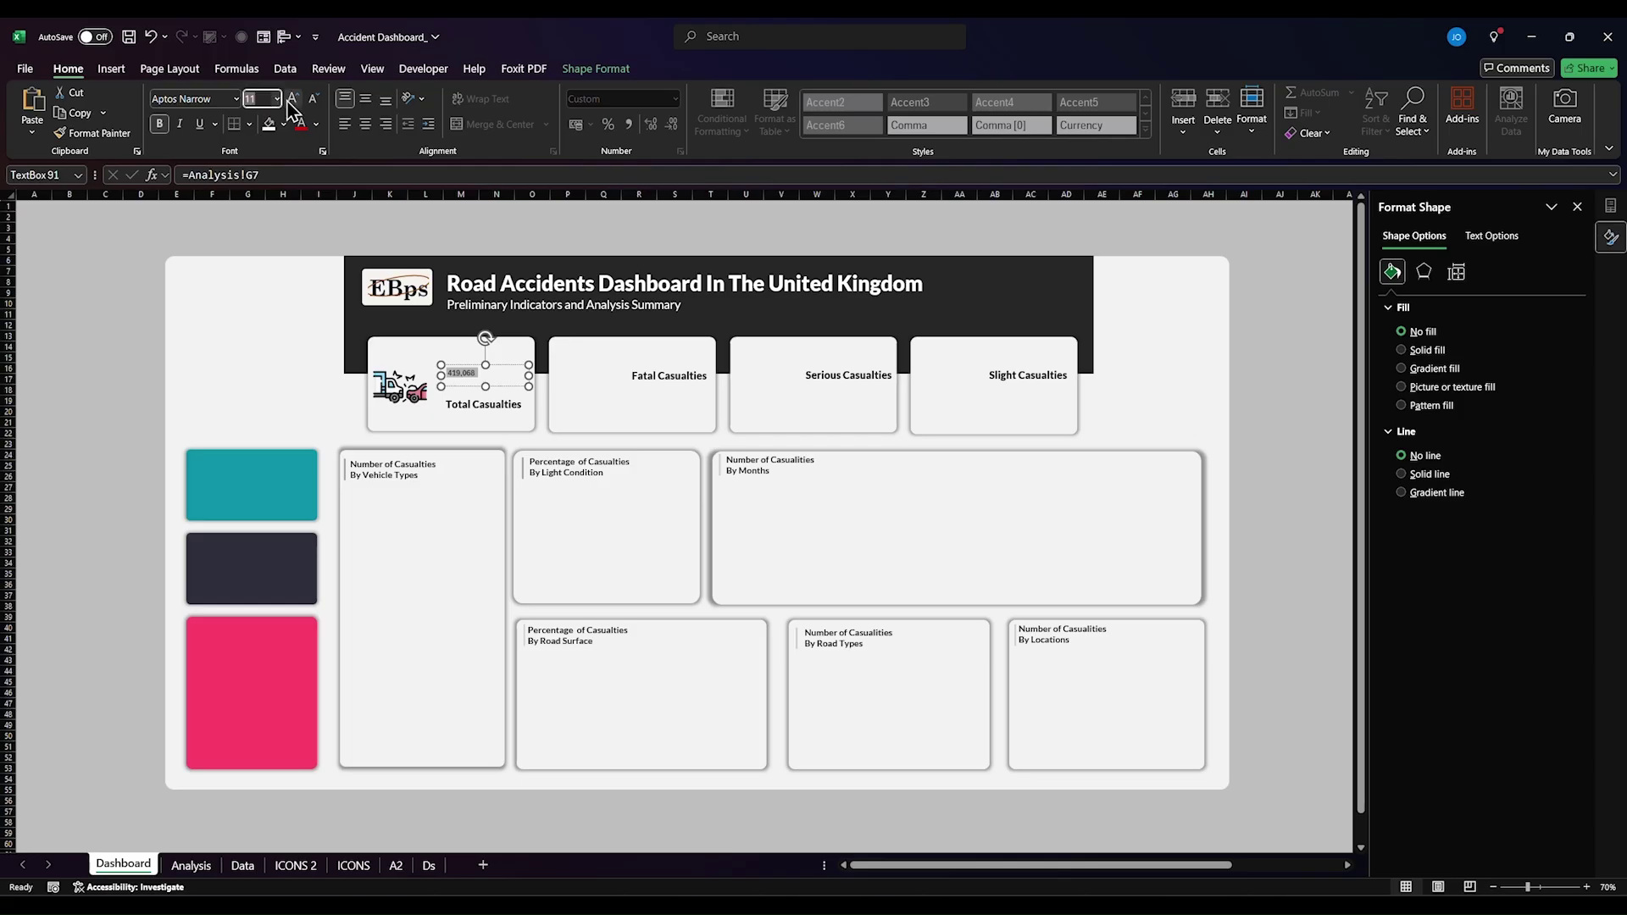
{"action": "left_click", "coordinate": [222, 97]}
{"action": "type", "text": "L"}
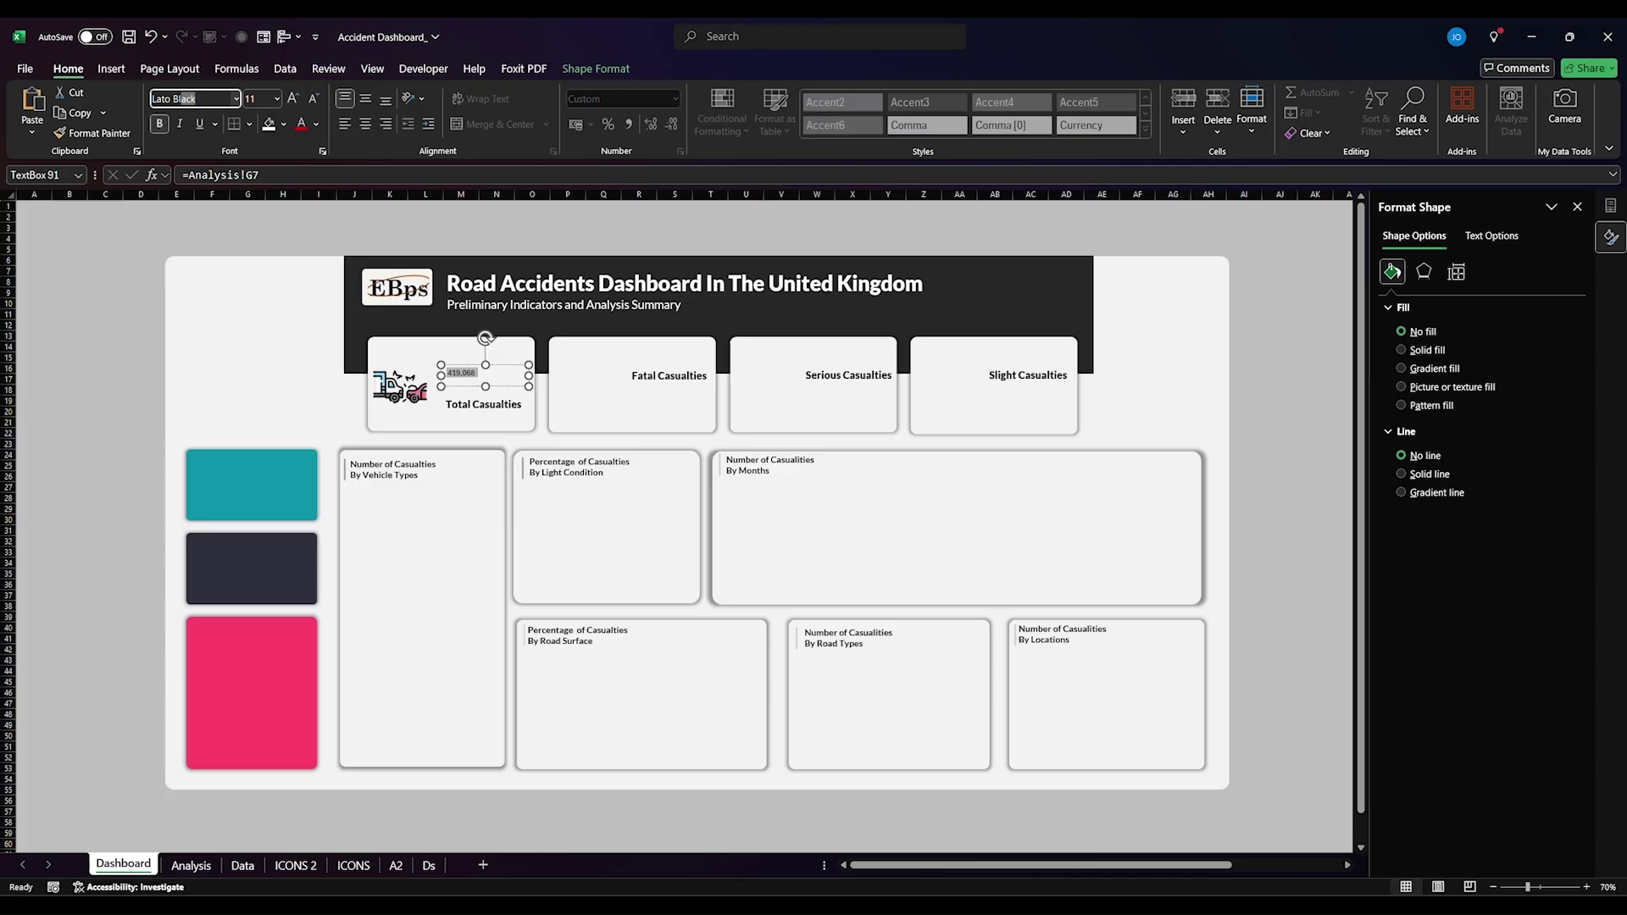
{"action": "type", "text": "ato Bl"}
{"action": "key", "text": "Return"}
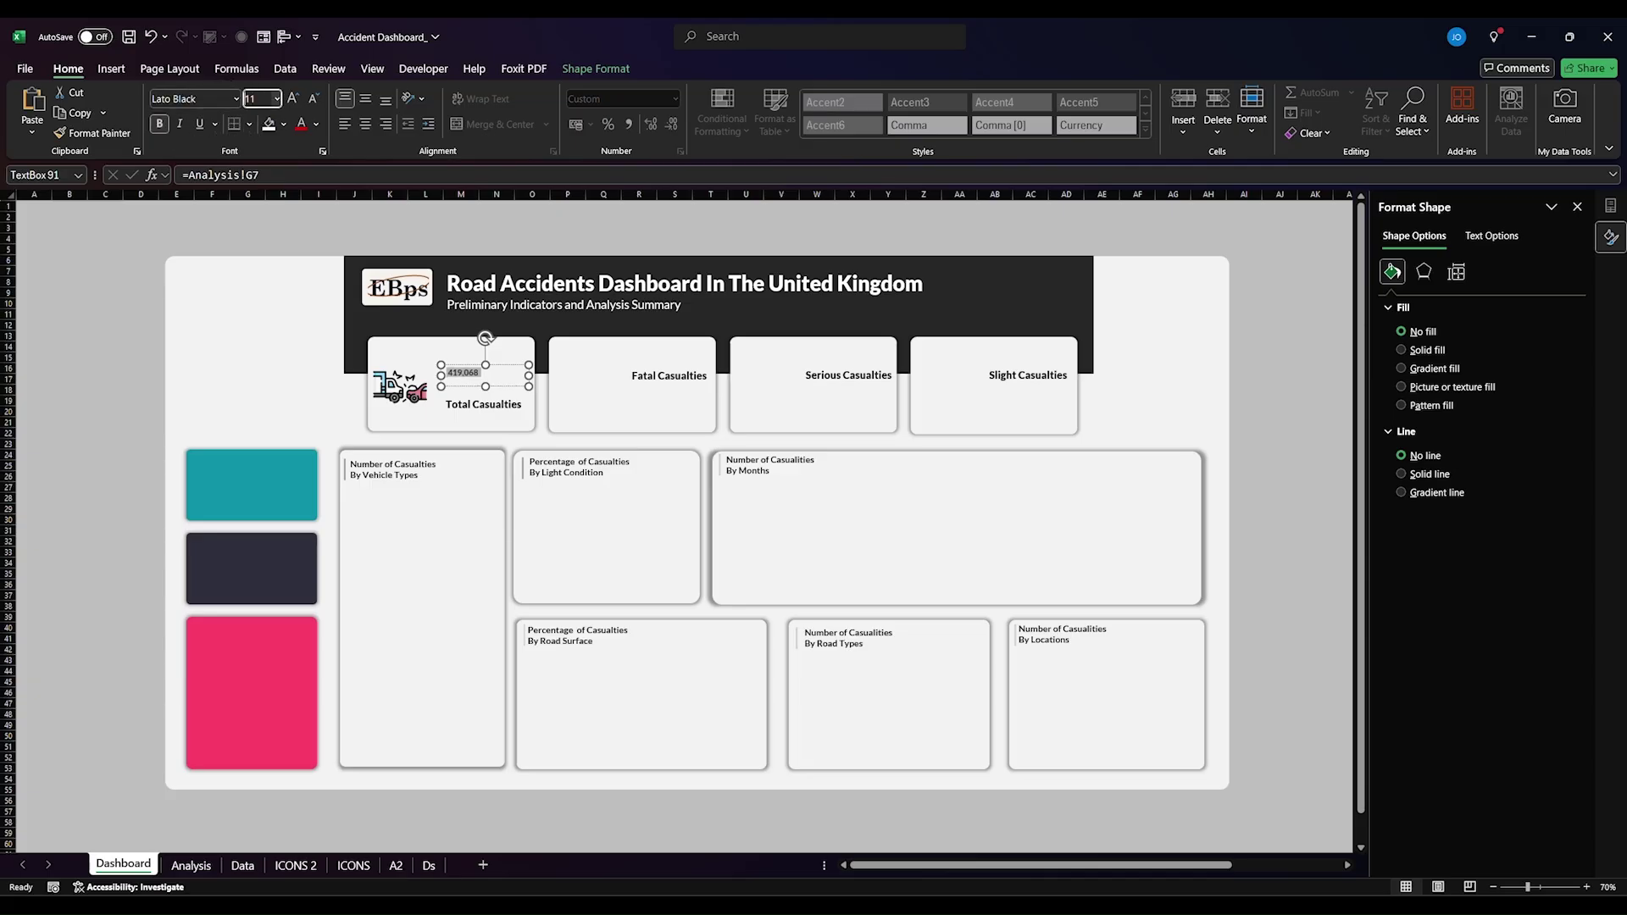
- Set the total casualties figure to font size 36 and enlarge its text box to fit the number on one line
{"action": "left_click", "coordinate": [250, 98]}
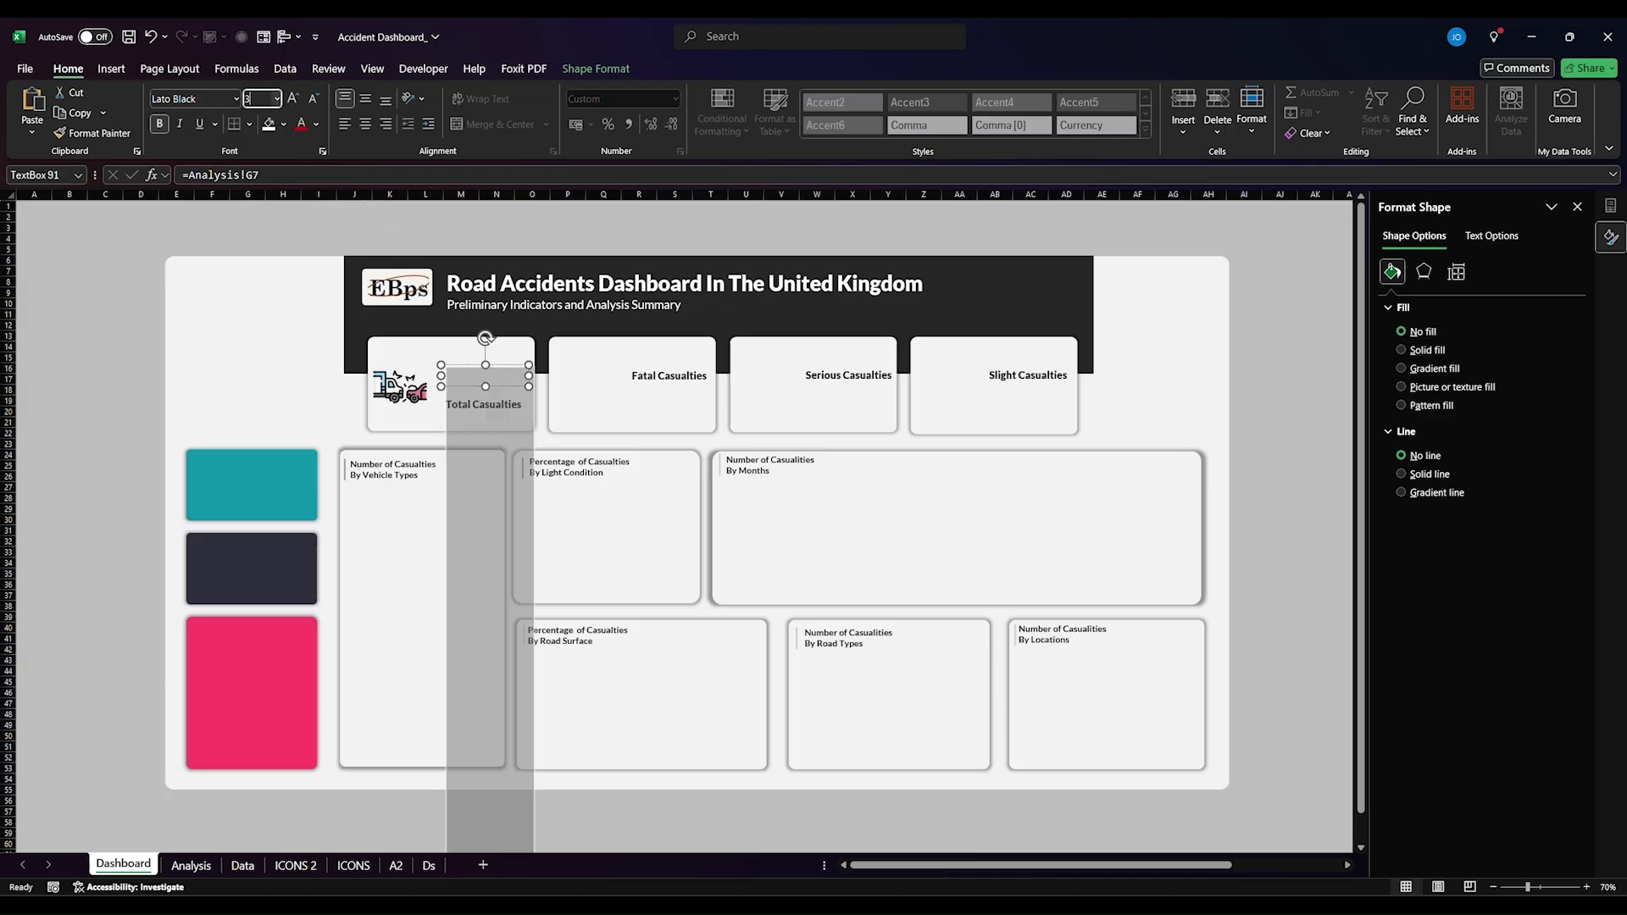
{"action": "key", "text": "Return"}
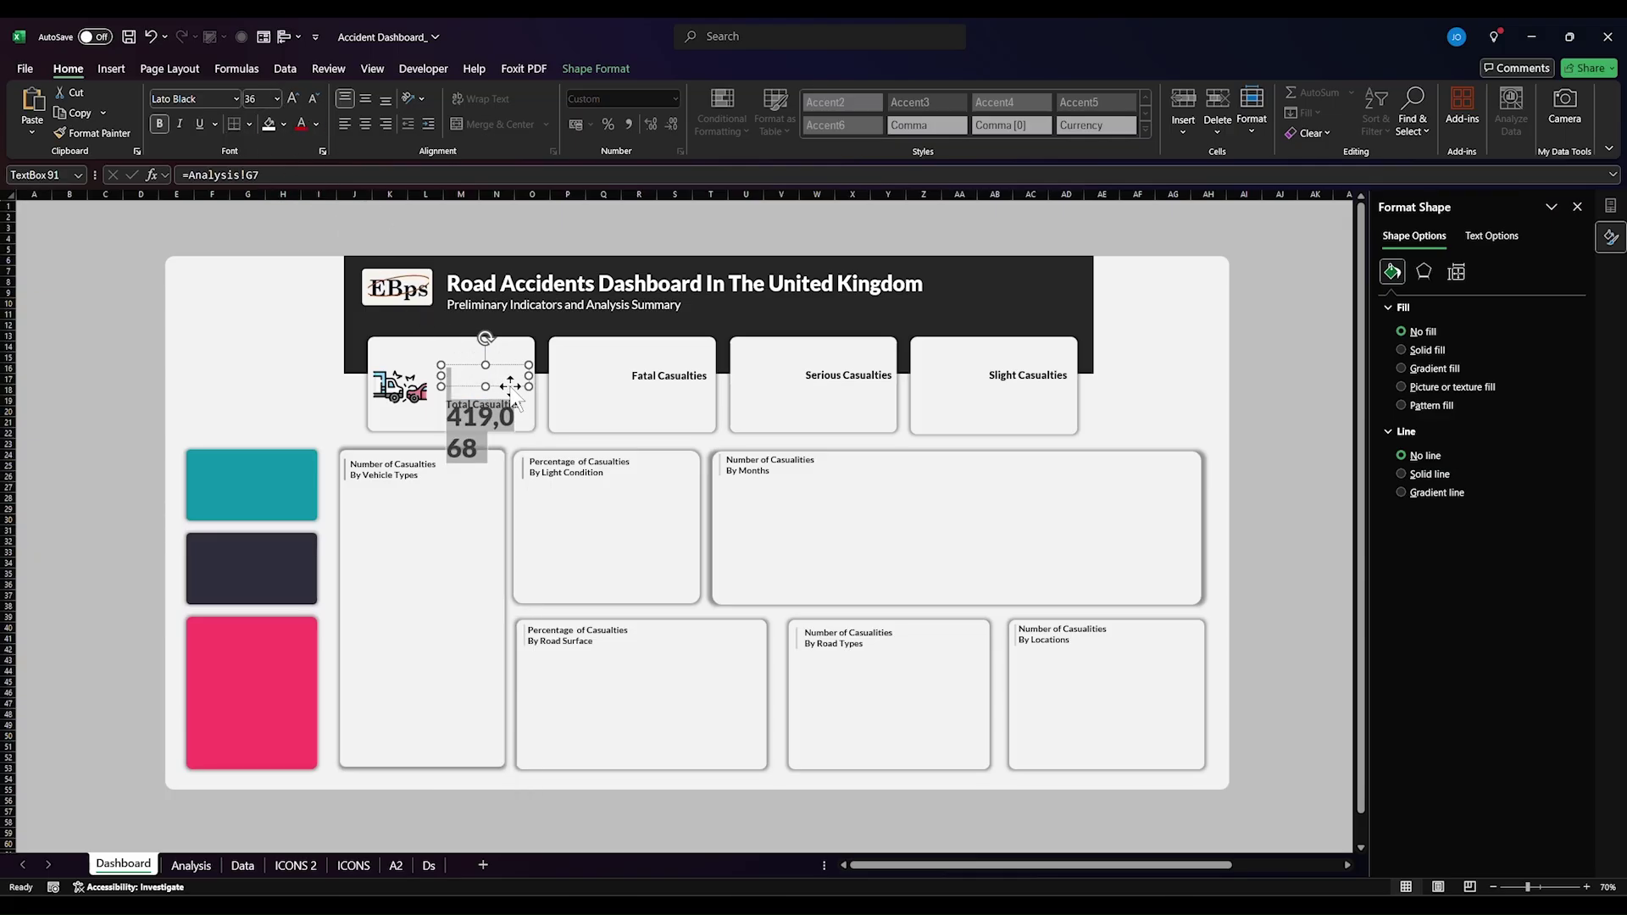
{"action": "key", "text": "ctrl+z"}
{"action": "key", "text": "ctrl+z"}
{"action": "key", "text": "ctrl+z"}
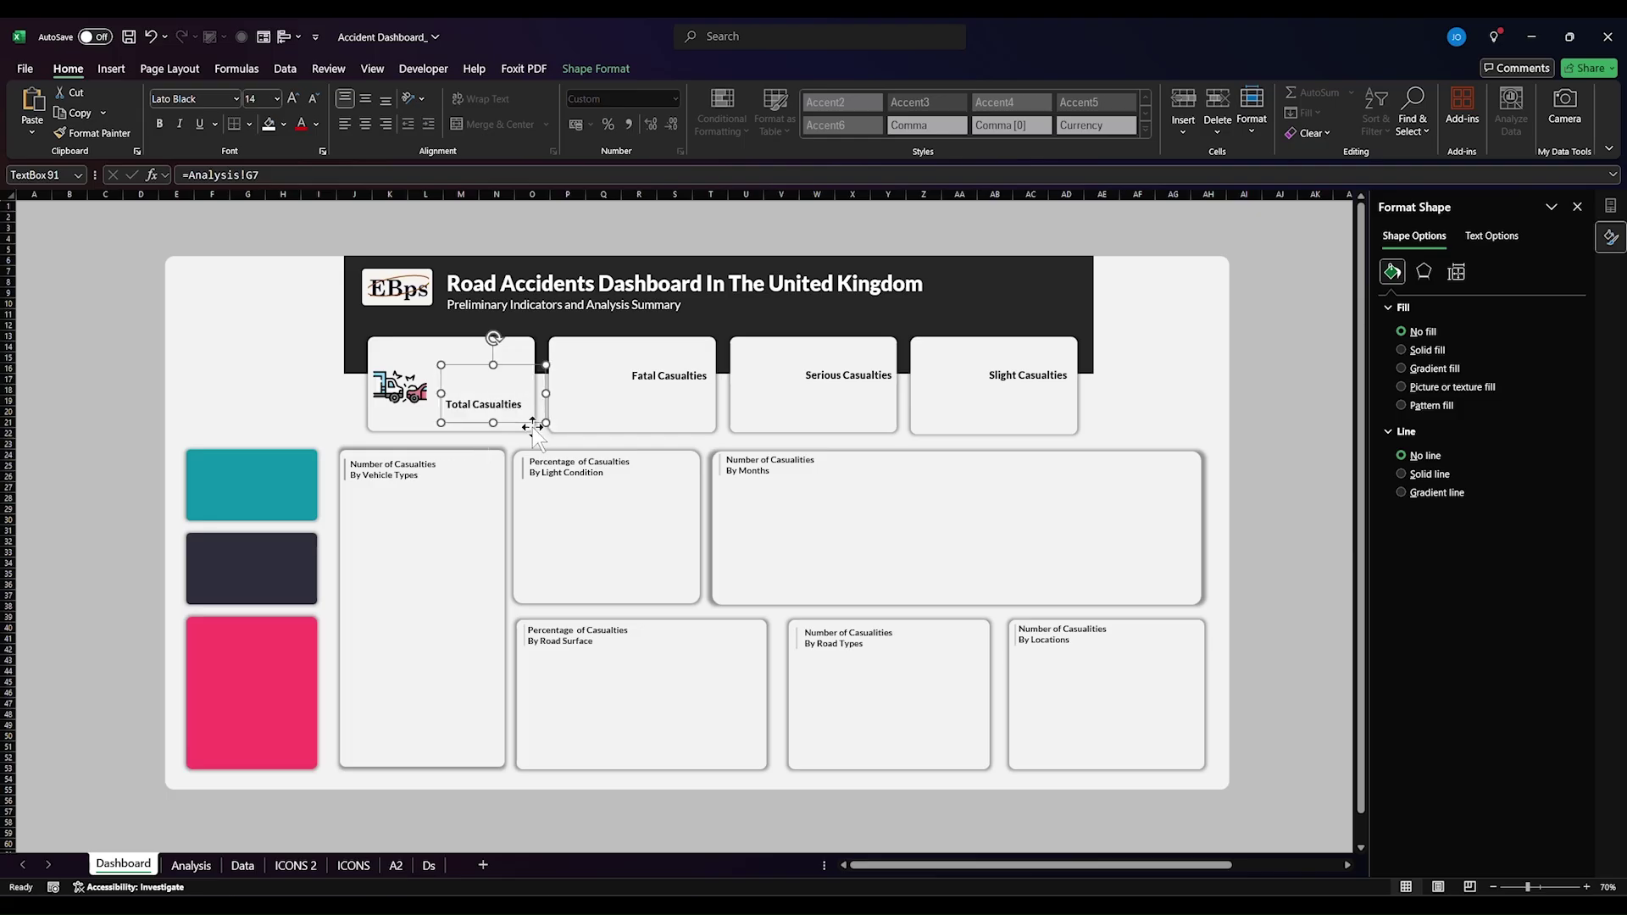
{"action": "key", "text": "ctrl+y"}
{"action": "key", "text": "ctrl+y"}
{"action": "key", "text": "ctrl+y"}
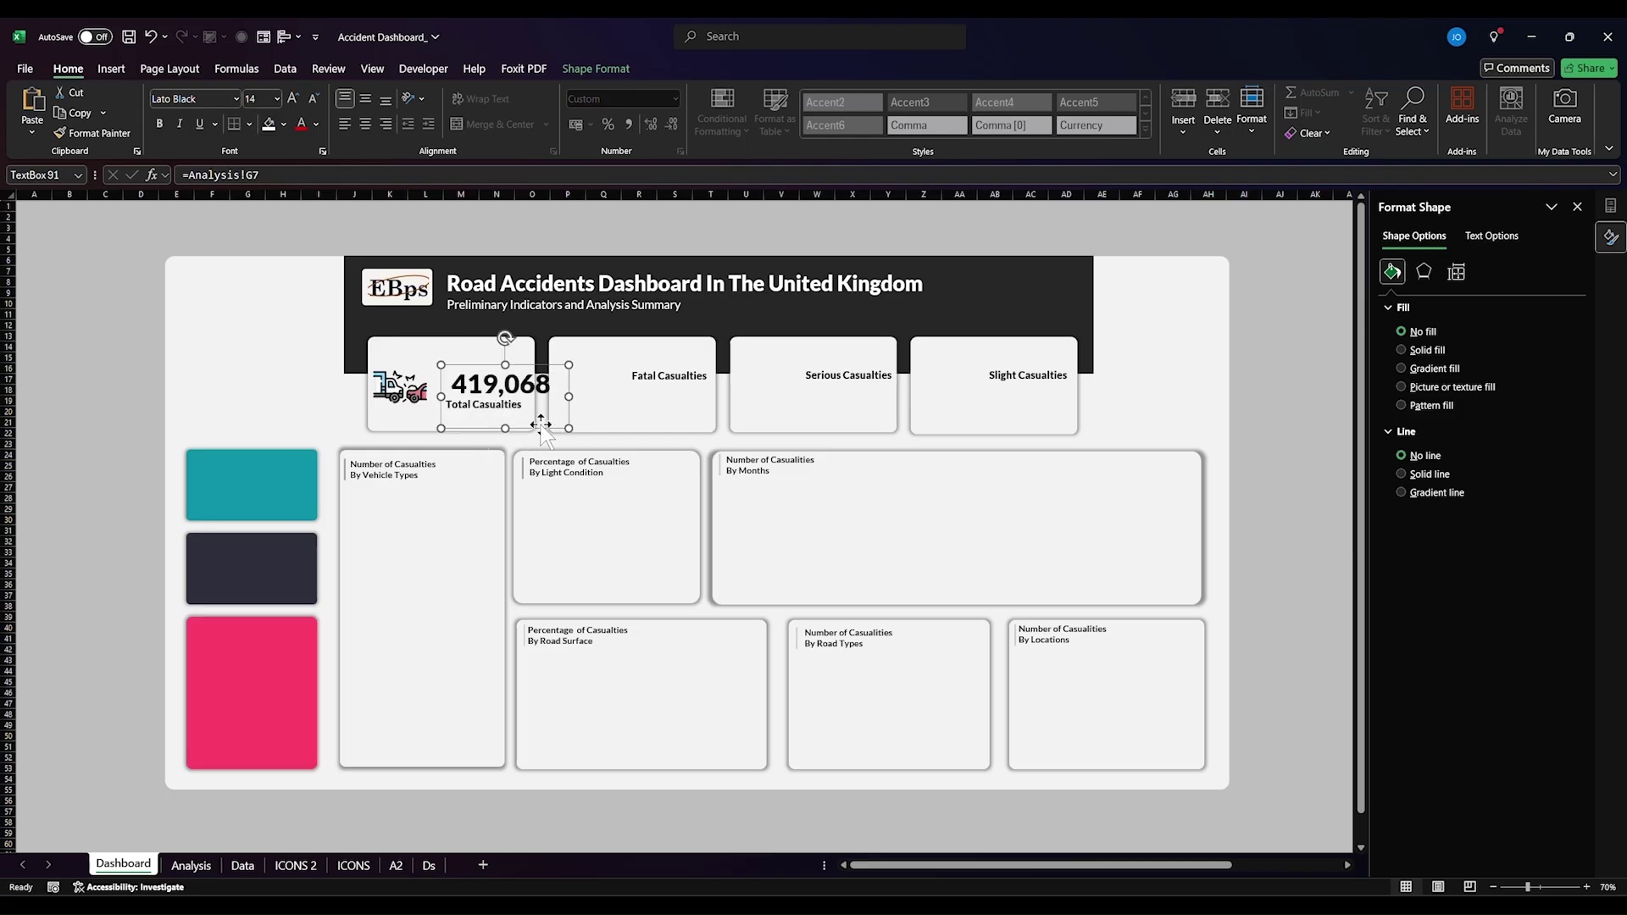
- Position the total casualties figure above its label inside the first card and set its font size to 34
{"action": "left_click_drag", "start_coordinate": [536, 426], "coordinate": [521, 424]}
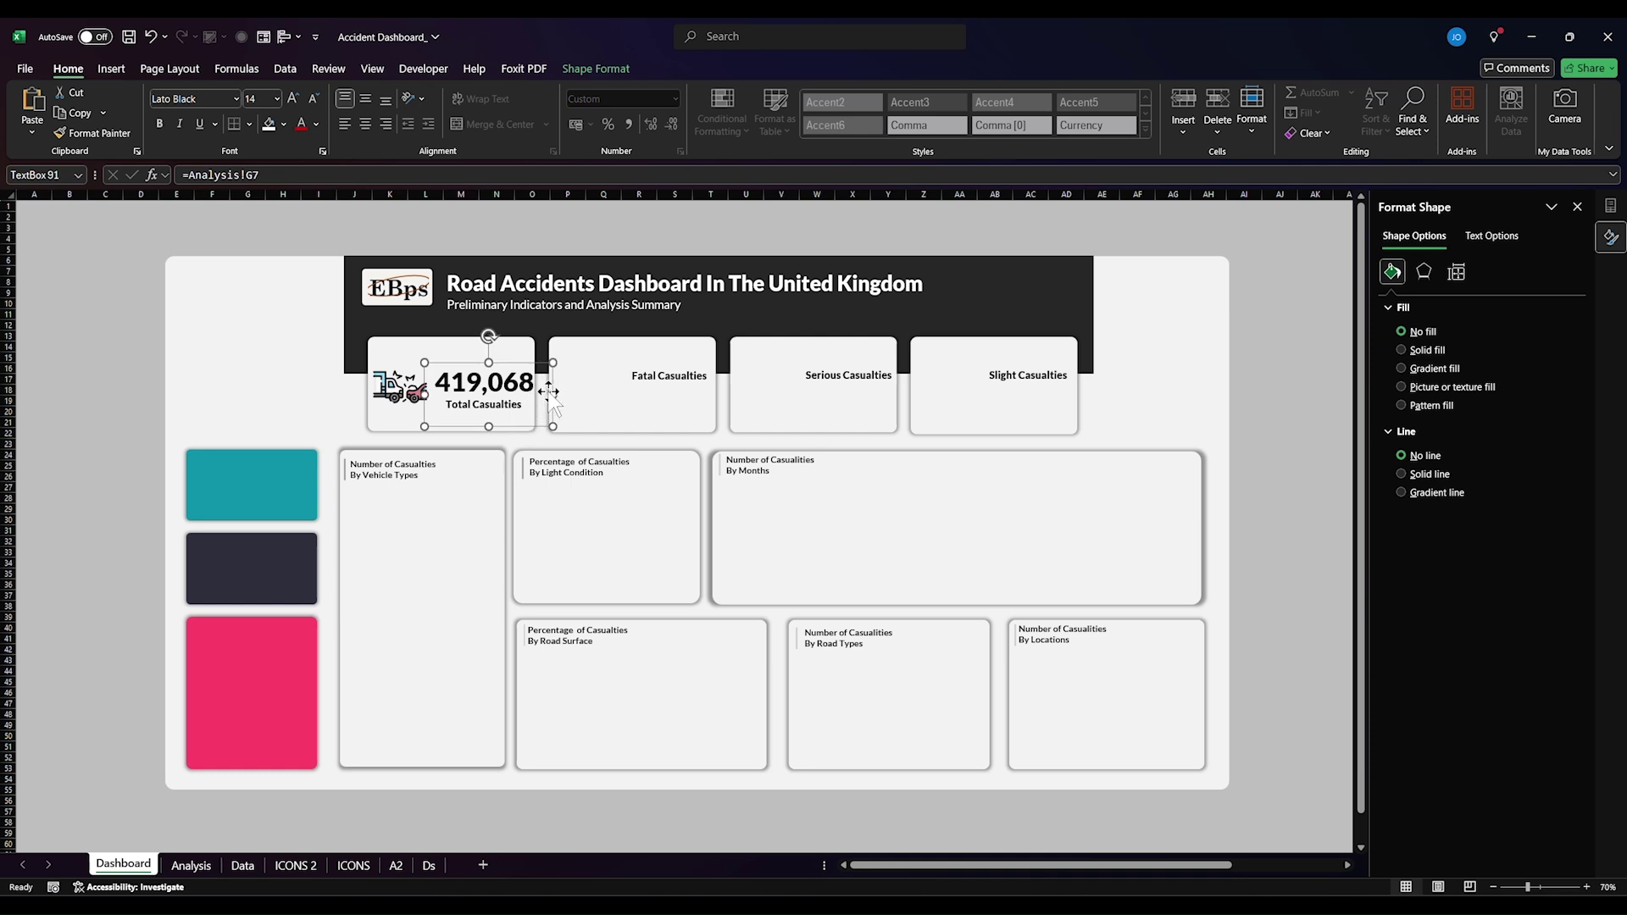
{"action": "mouse_move", "coordinate": [527, 424]}
{"action": "left_mouse_down"}
{"action": "mouse_move", "coordinate": [543, 381]}
{"action": "mouse_move", "coordinate": [517, 417]}
{"action": "left_mouse_up"}
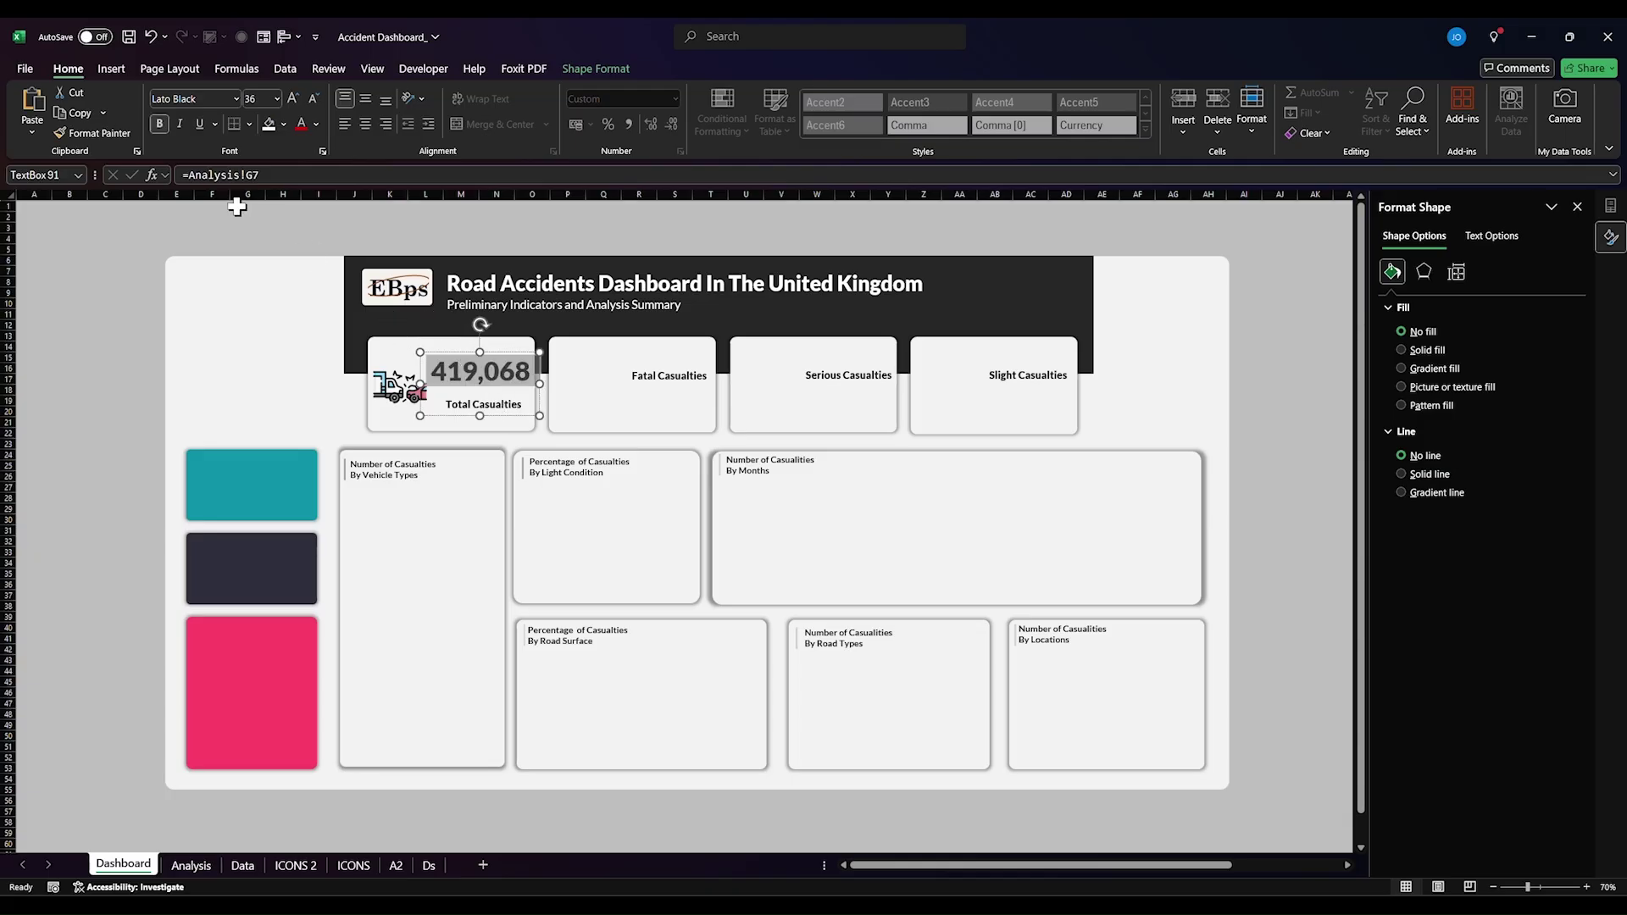
{"action": "left_click", "coordinate": [257, 99]}
{"action": "type", "text": "34"}
{"action": "key", "text": "Return"}
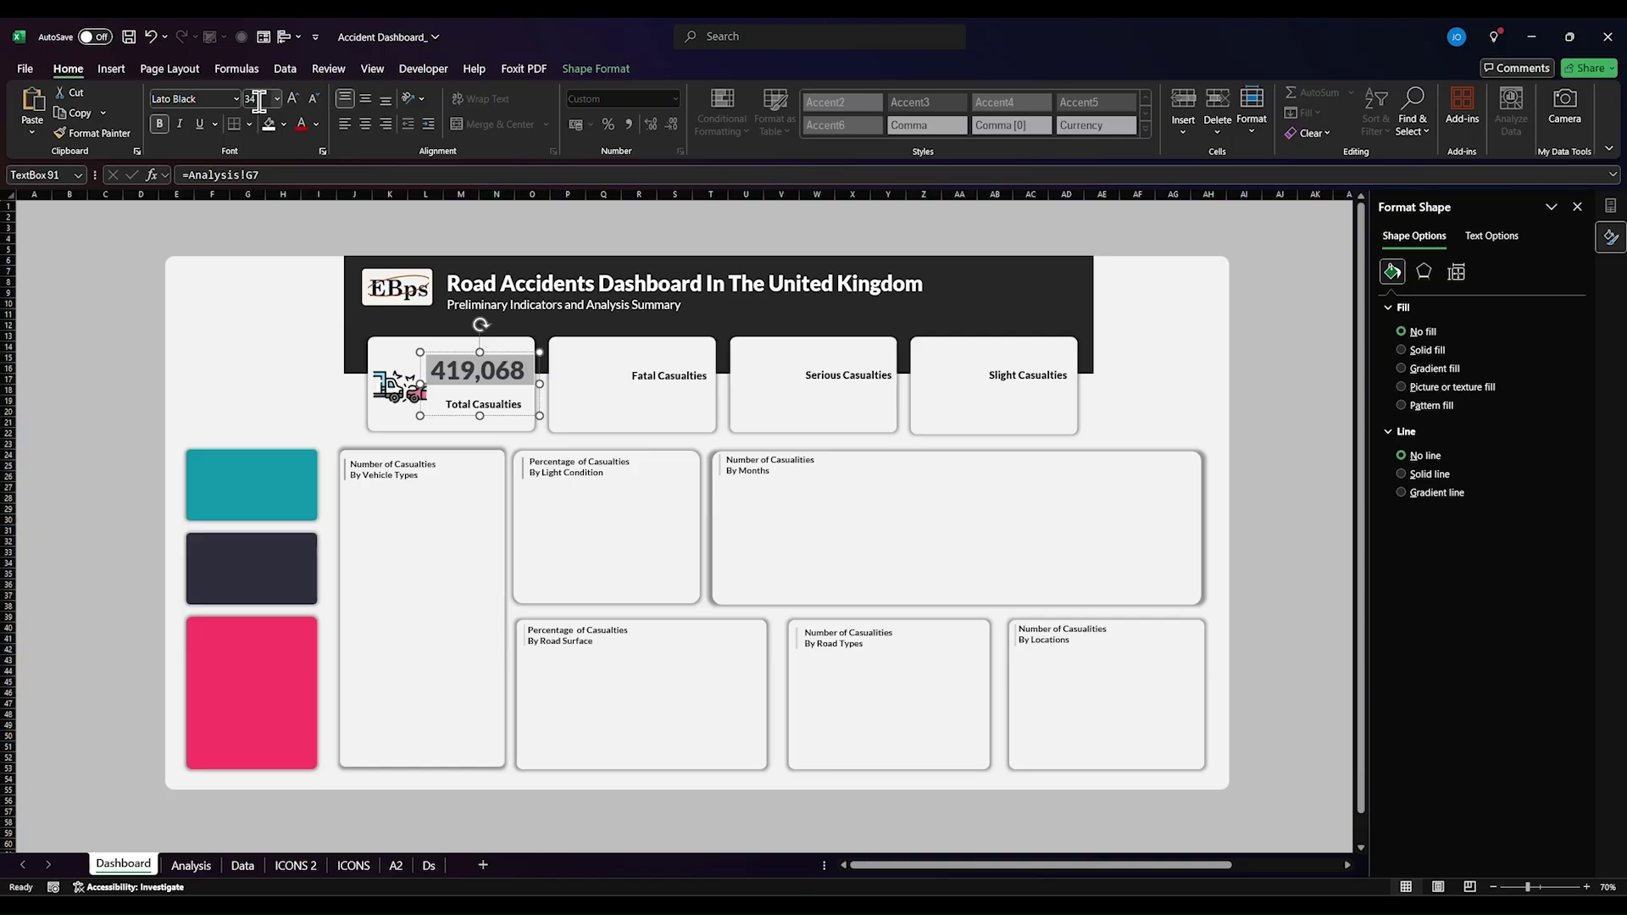
{"action": "key", "text": "Escape"}
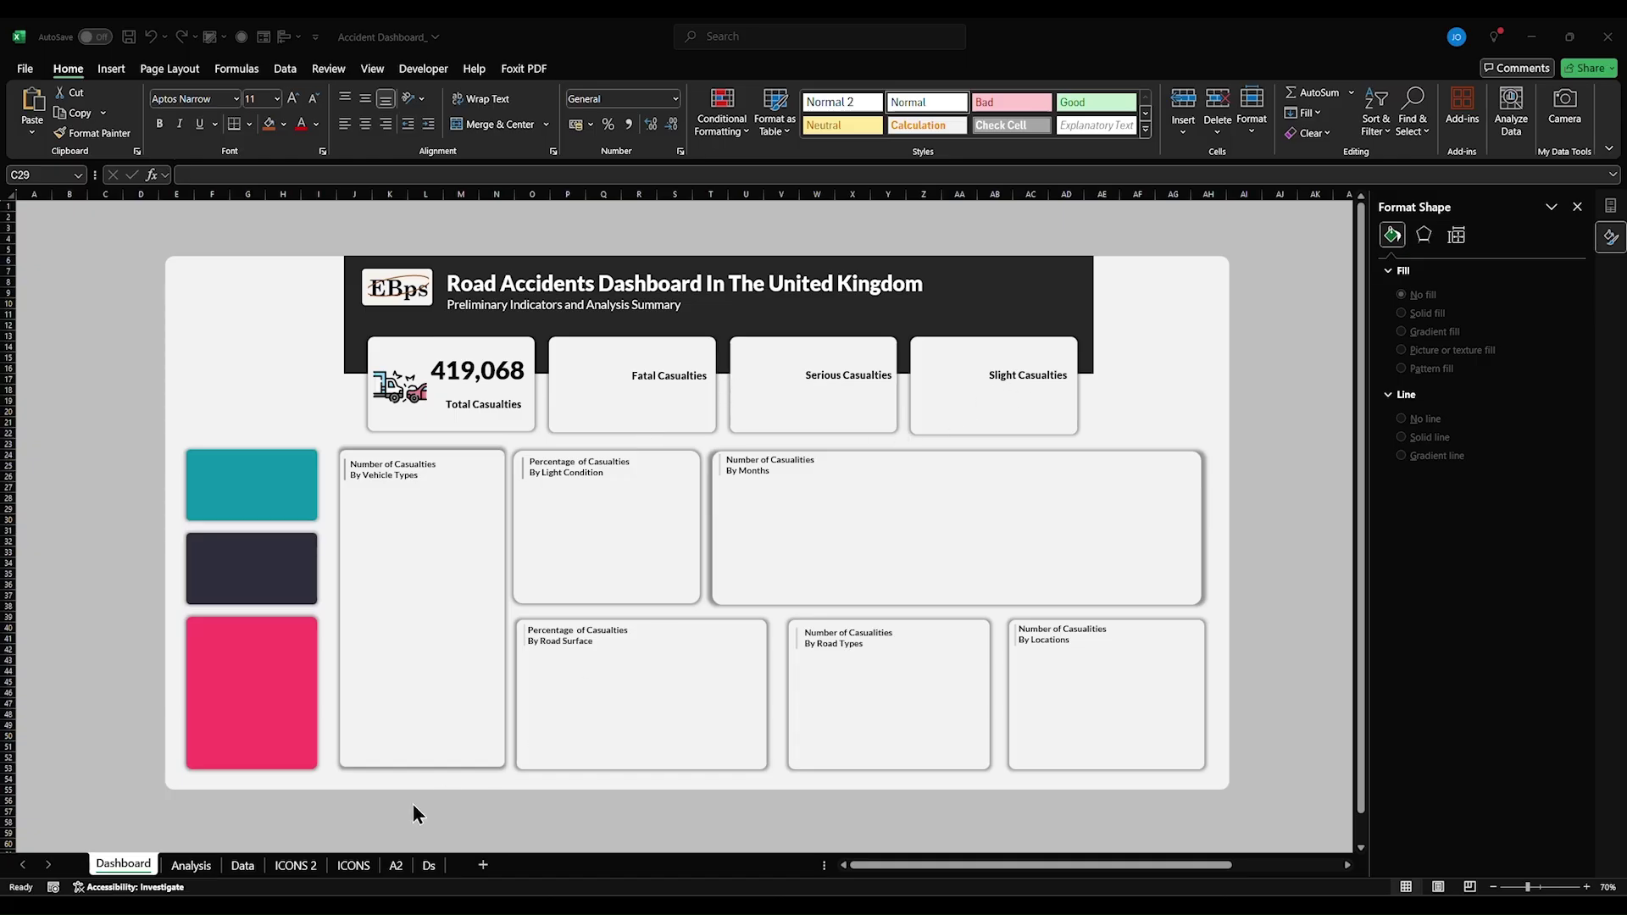
- Copy the yearly casualties PivotTable beginning at F3 on the Analysis sheet and paste it at K3
{"action": "left_click", "coordinate": [192, 865]}
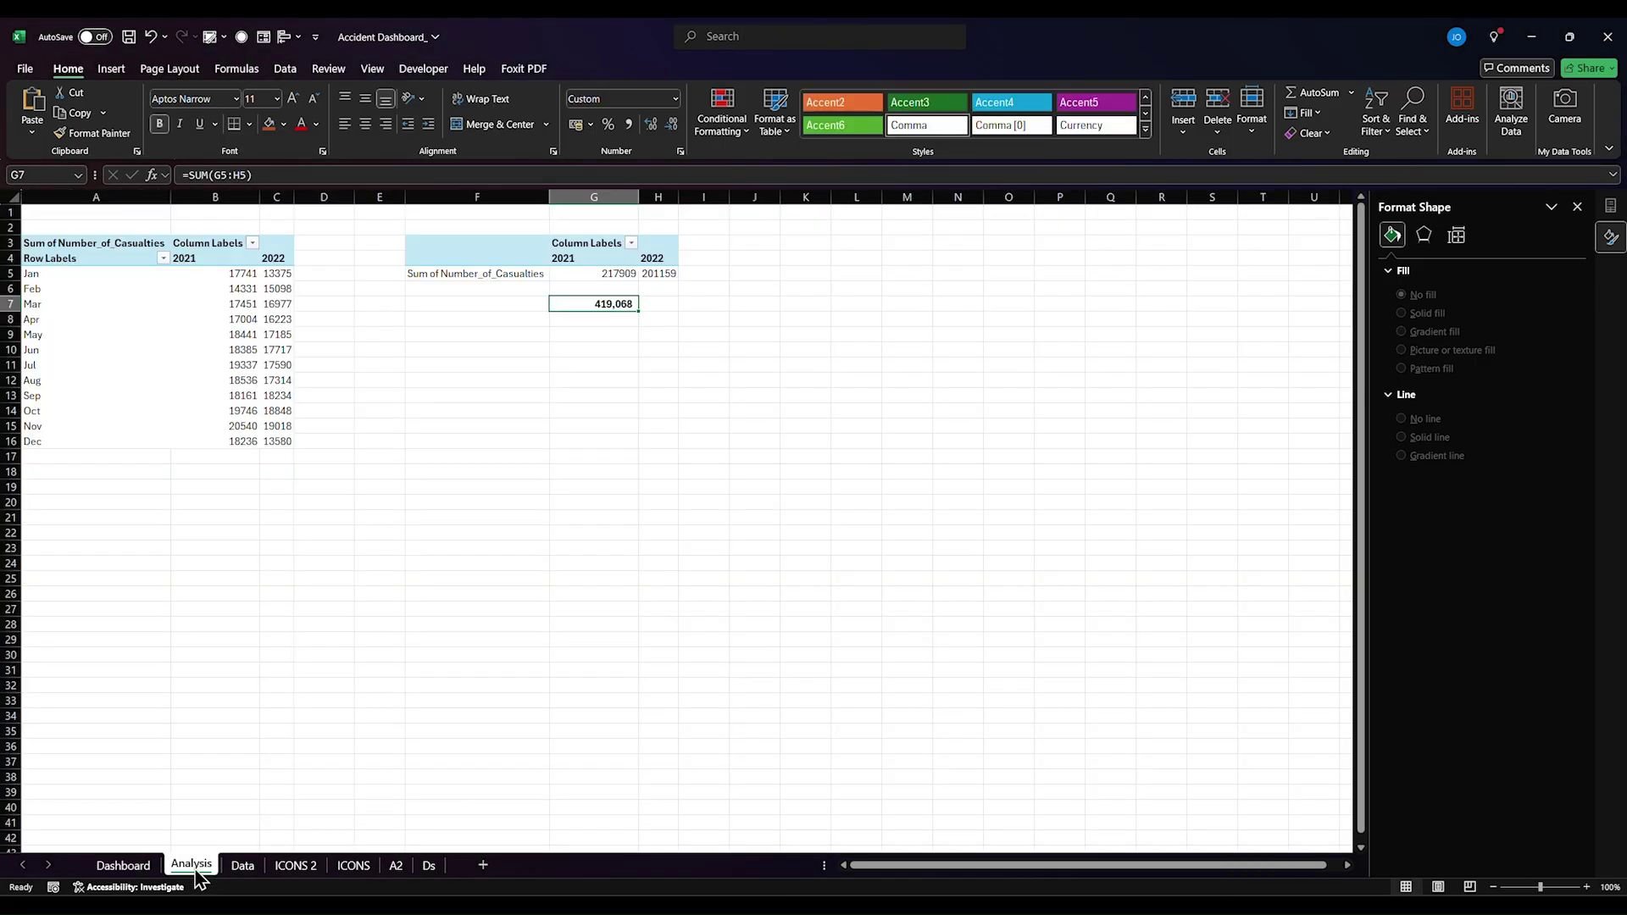
{"action": "left_click_drag", "start_coordinate": [479, 245], "coordinate": [805, 251]}
{"action": "key", "text": "Return"}
{"action": "key", "text": "ctrl+c"}
{"action": "left_click", "coordinate": [820, 244]}
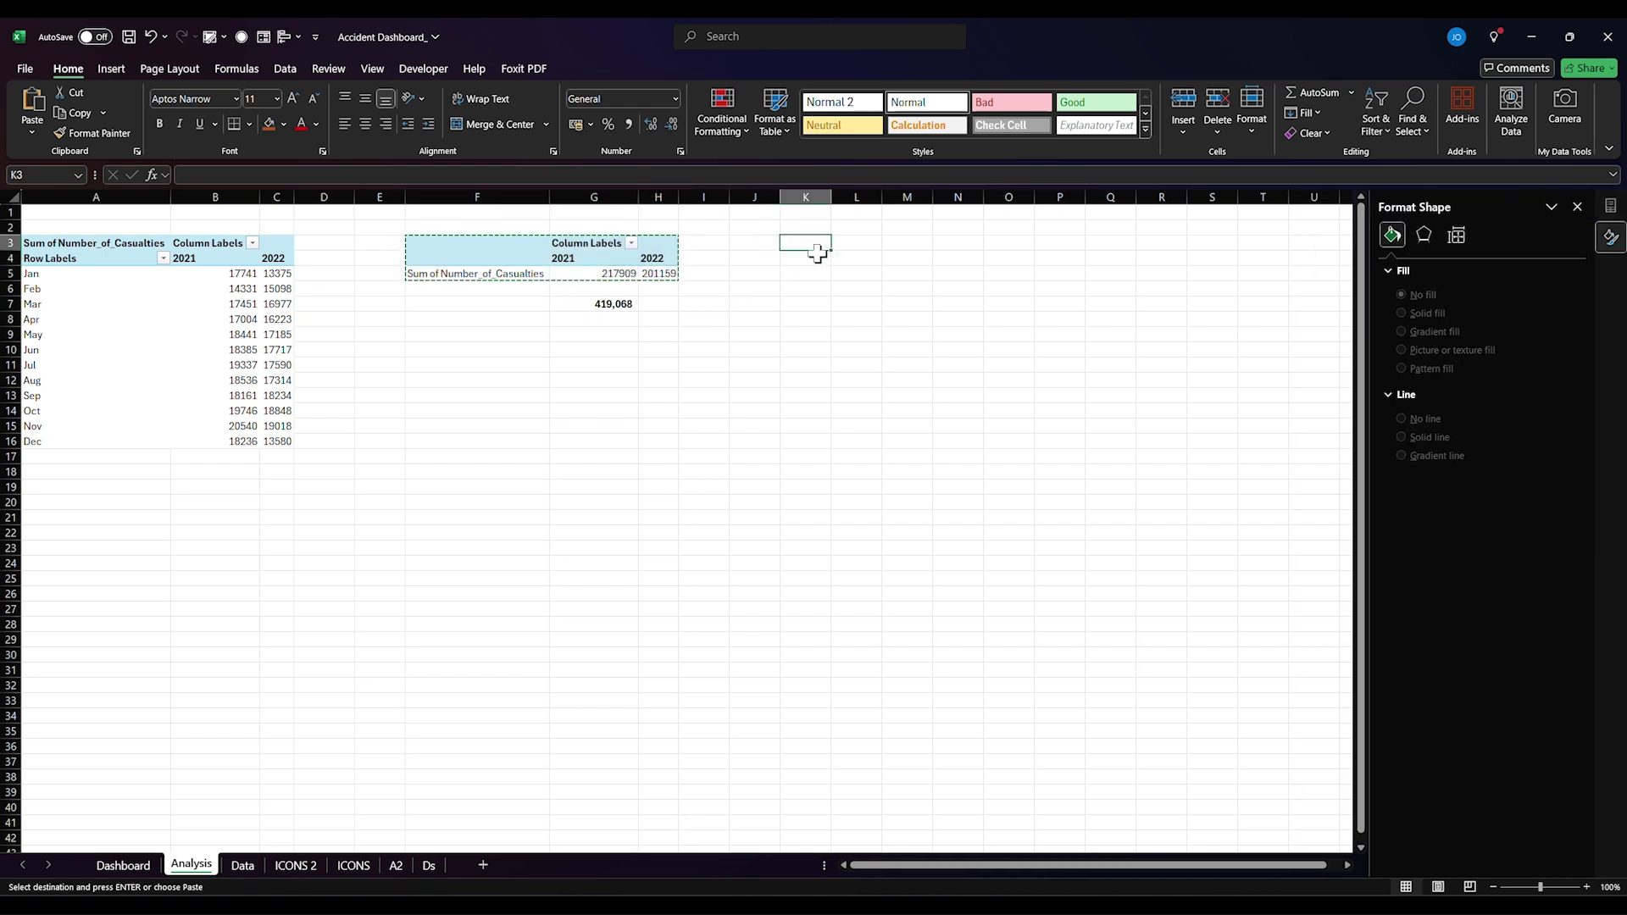
{"action": "key", "text": "ctrl+v"}
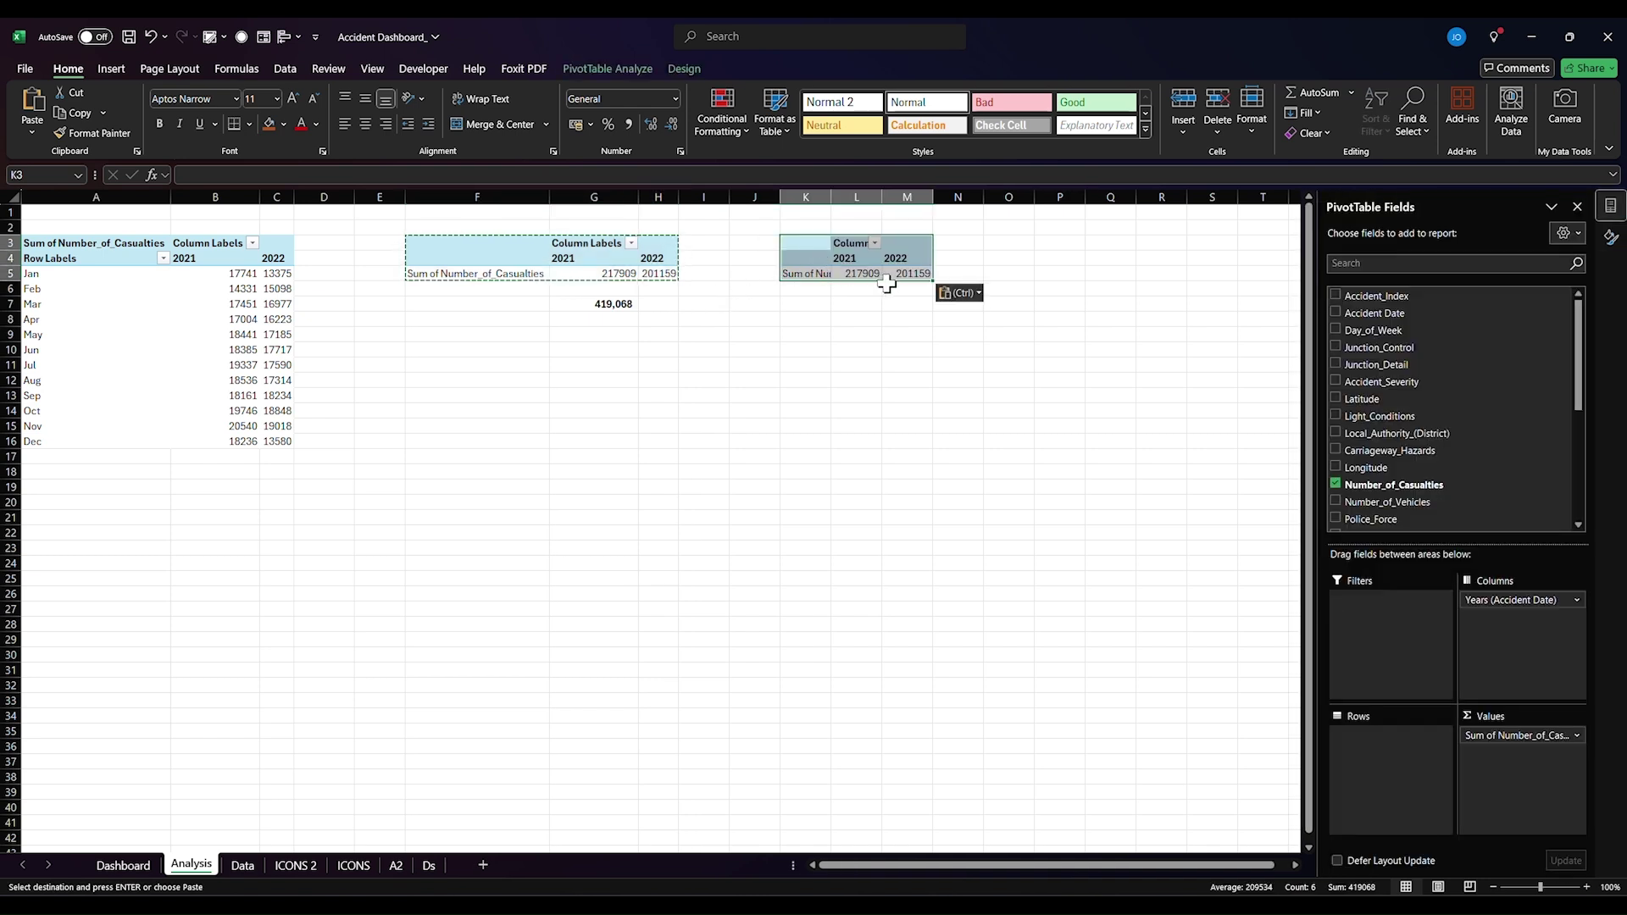
- Break the copied PivotTable down by Accident_Severity in rows and remove the Years (Accident Date) field
{"action": "left_click", "coordinate": [1336, 383]}
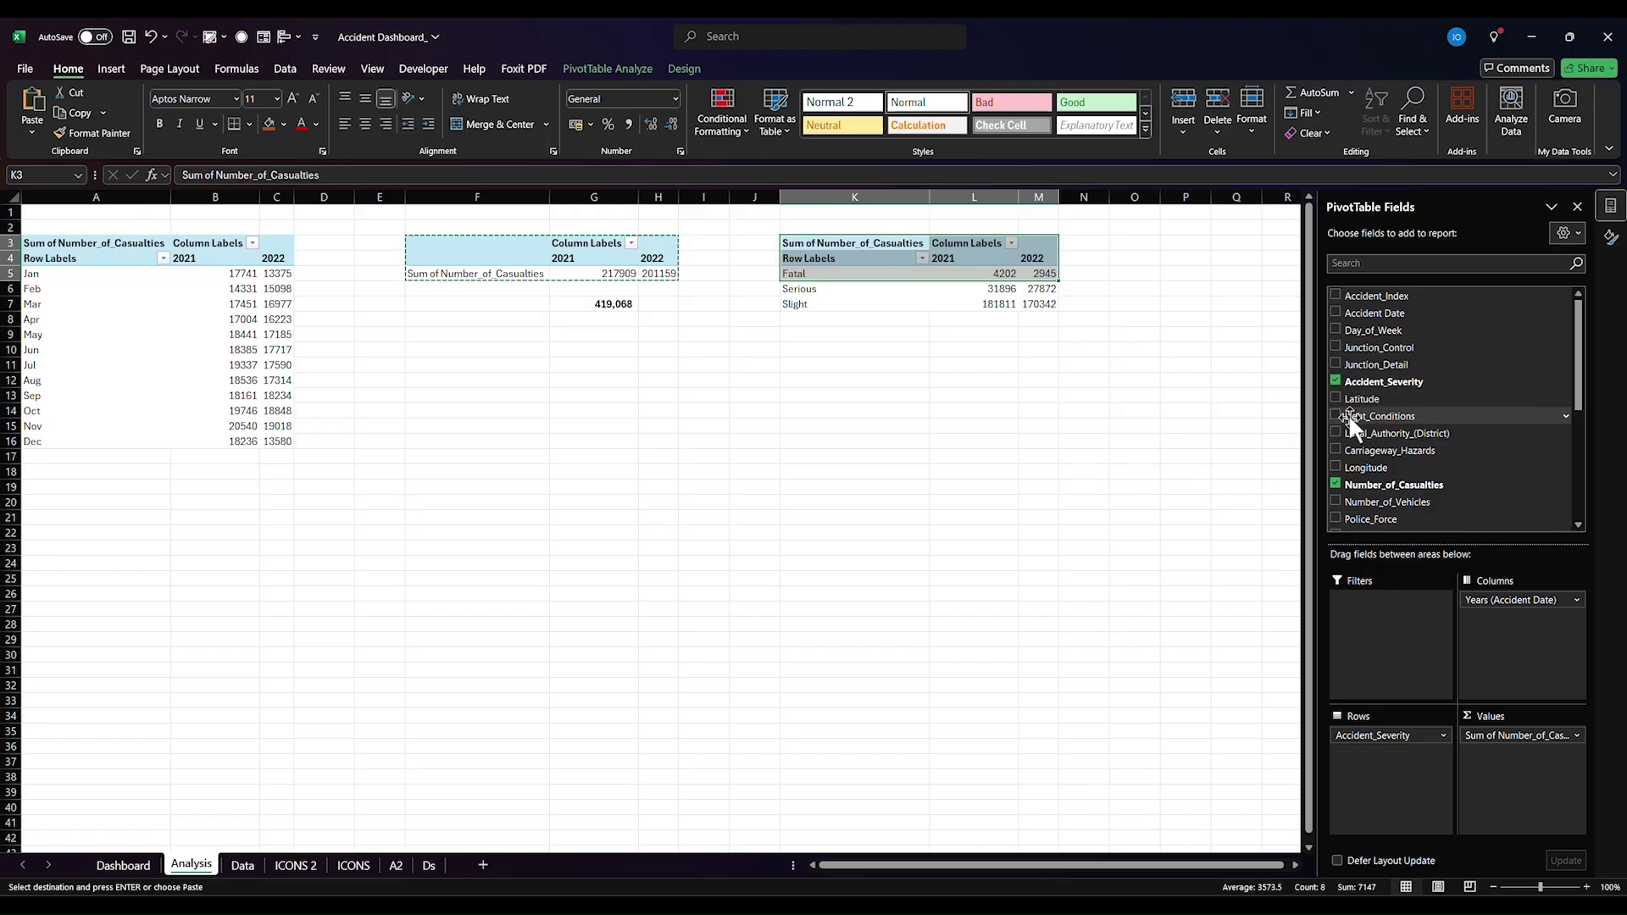
{"action": "scroll", "coordinate": [1348, 424], "scroll_direction": "down", "scroll_amount": 5}
{"action": "left_click", "coordinate": [1336, 452]}
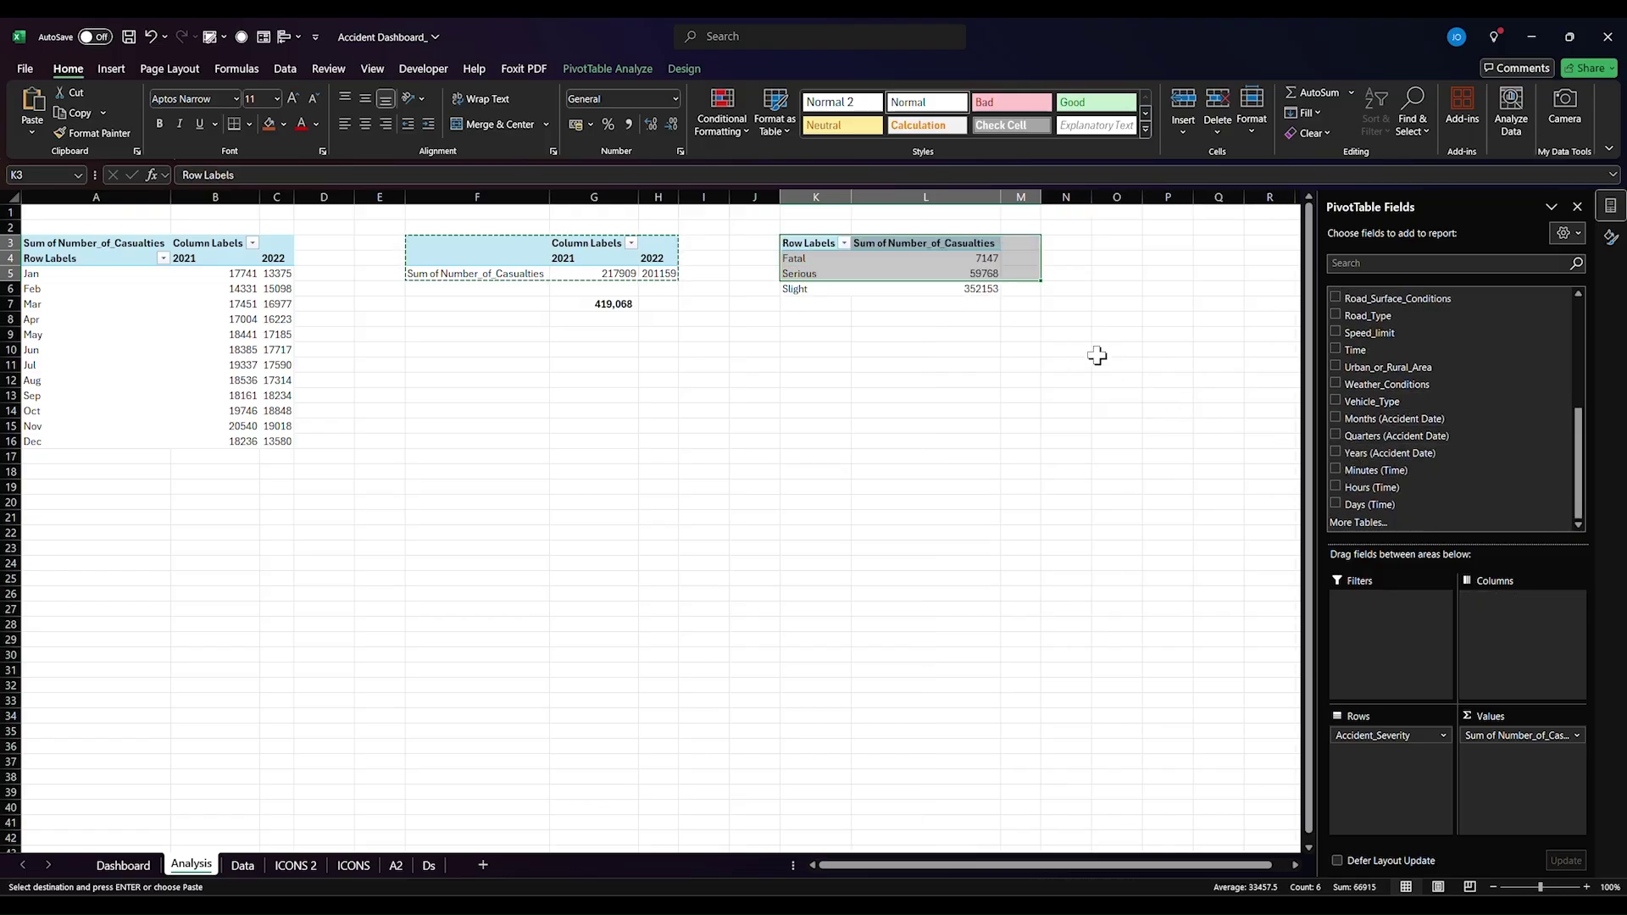
{"action": "left_click", "coordinate": [882, 272]}
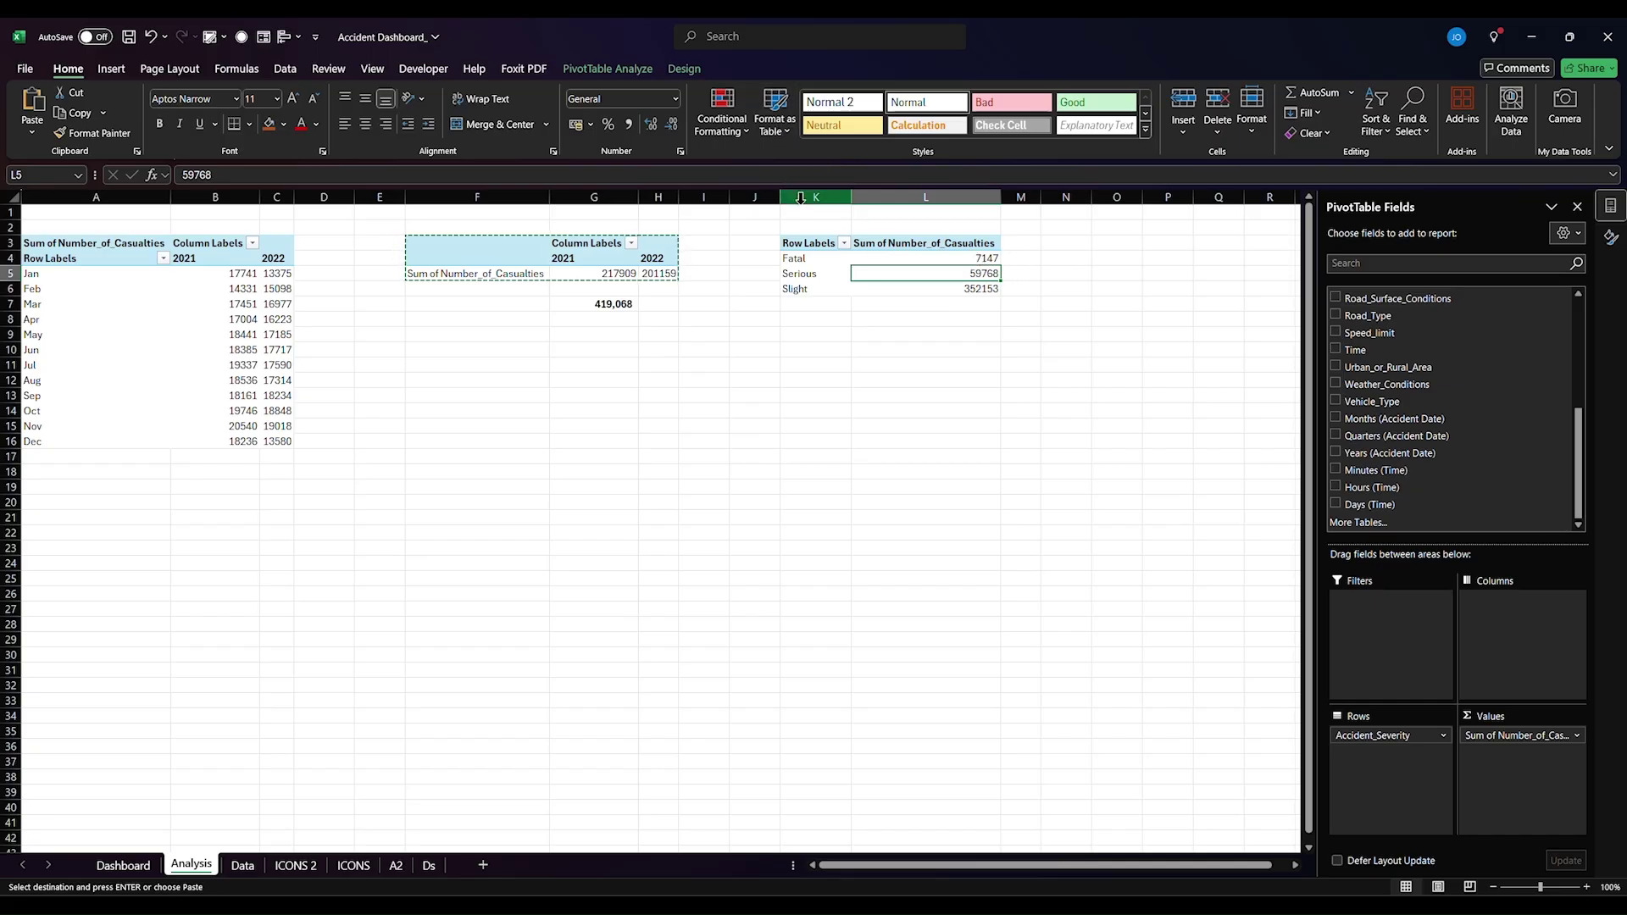
- Duplicate the total casualties figure on the Dashboard sheet and place the copy below the Fatal Casualties label
{"action": "key", "text": "ctrl+Page_Up"}
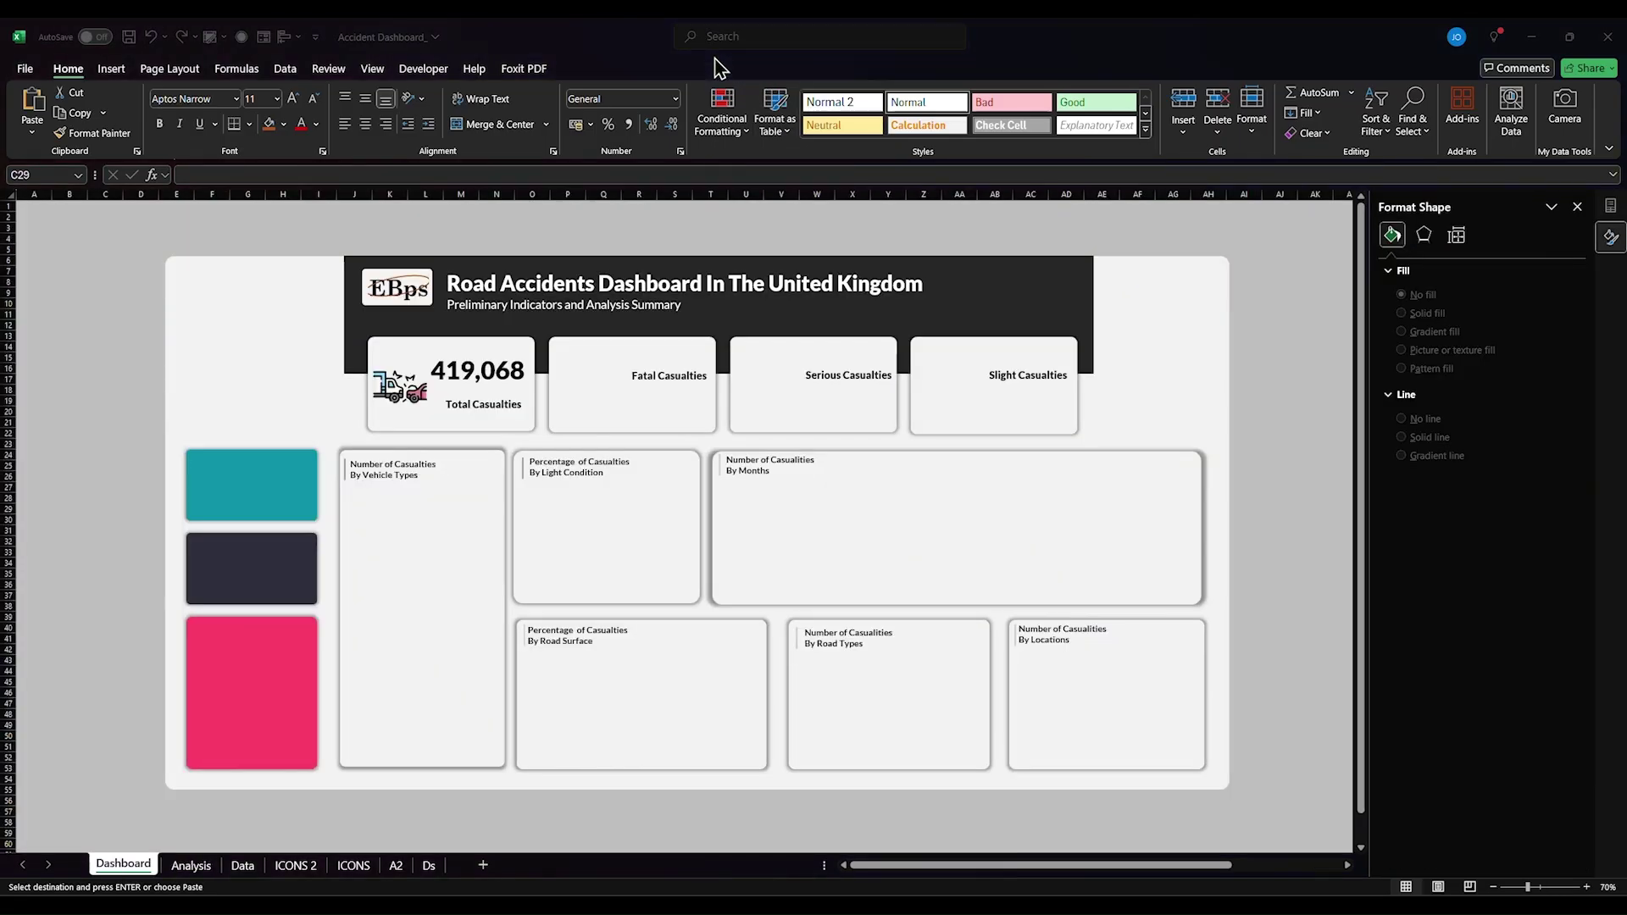
{"action": "left_click", "coordinate": [466, 377]}
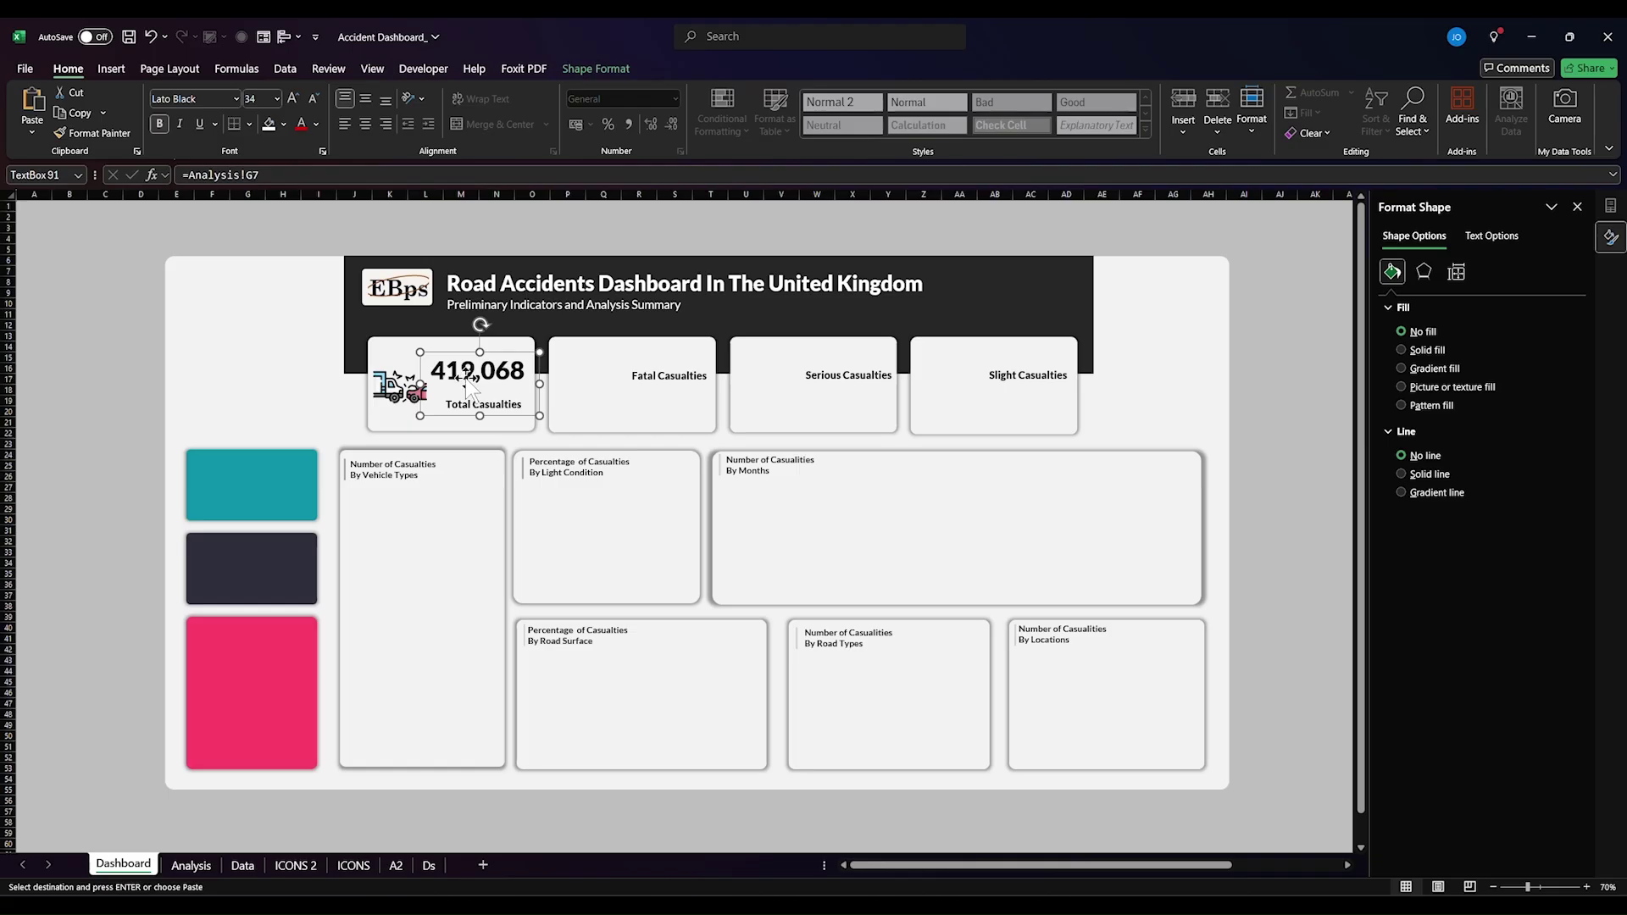
{"action": "left_click_drag", "start_coordinate": [467, 377], "coordinate": [664, 424]}
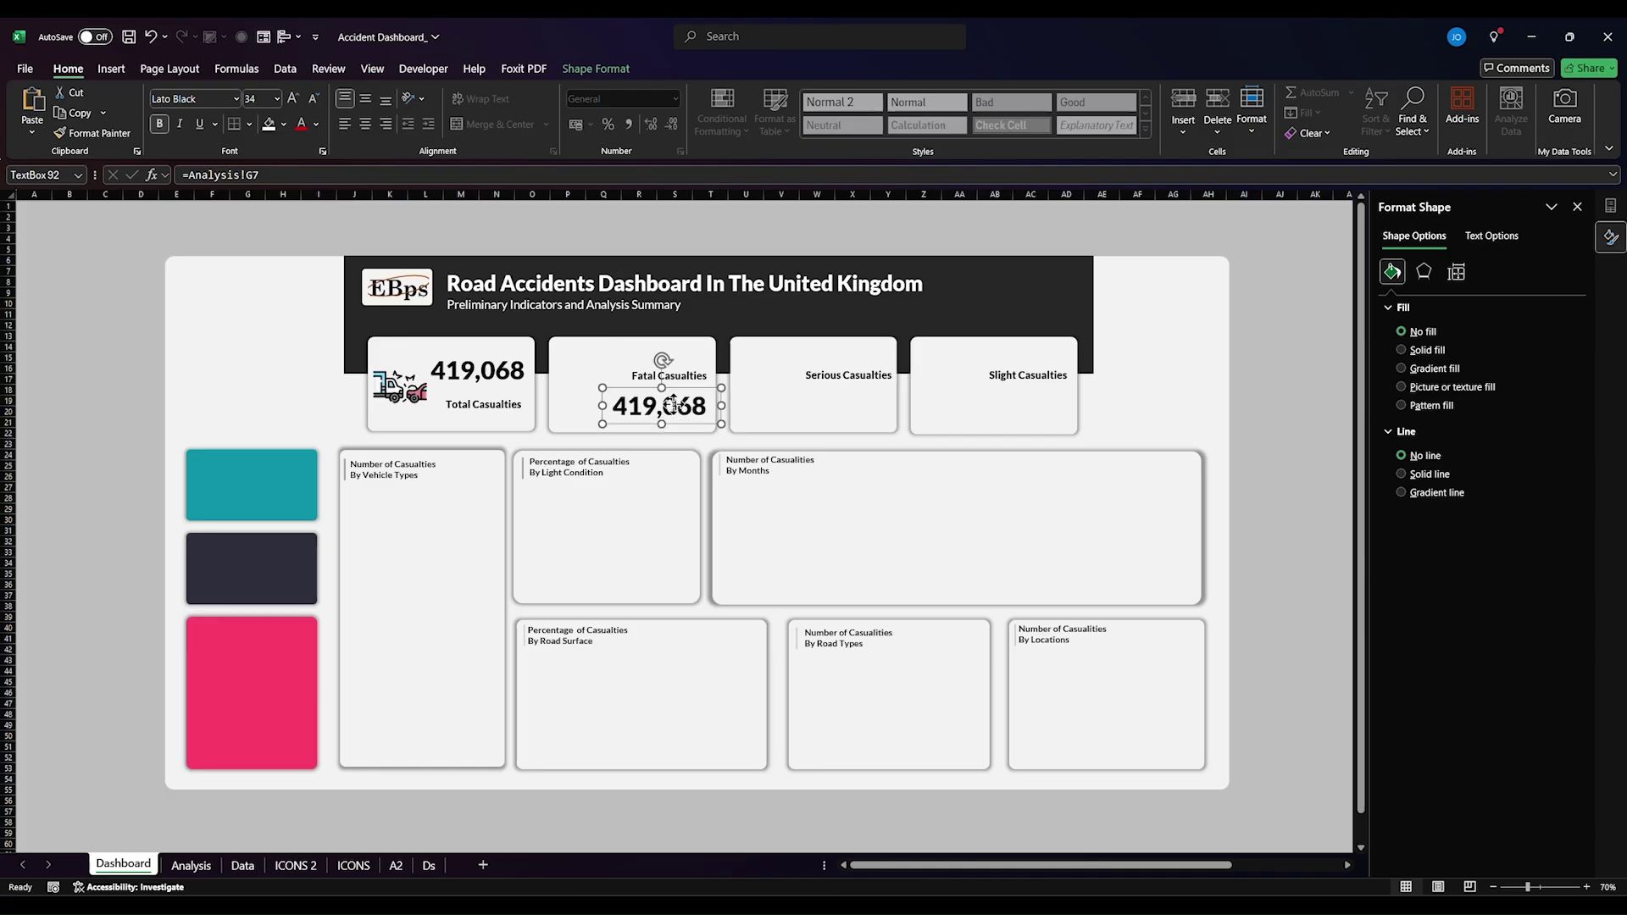
- Link the duplicated figure in the Fatal Casualties card to cell L4 of the Analysis sheet with =Analysis!L4
{"action": "left_click_drag", "start_coordinate": [301, 175], "coordinate": [6, 183]}
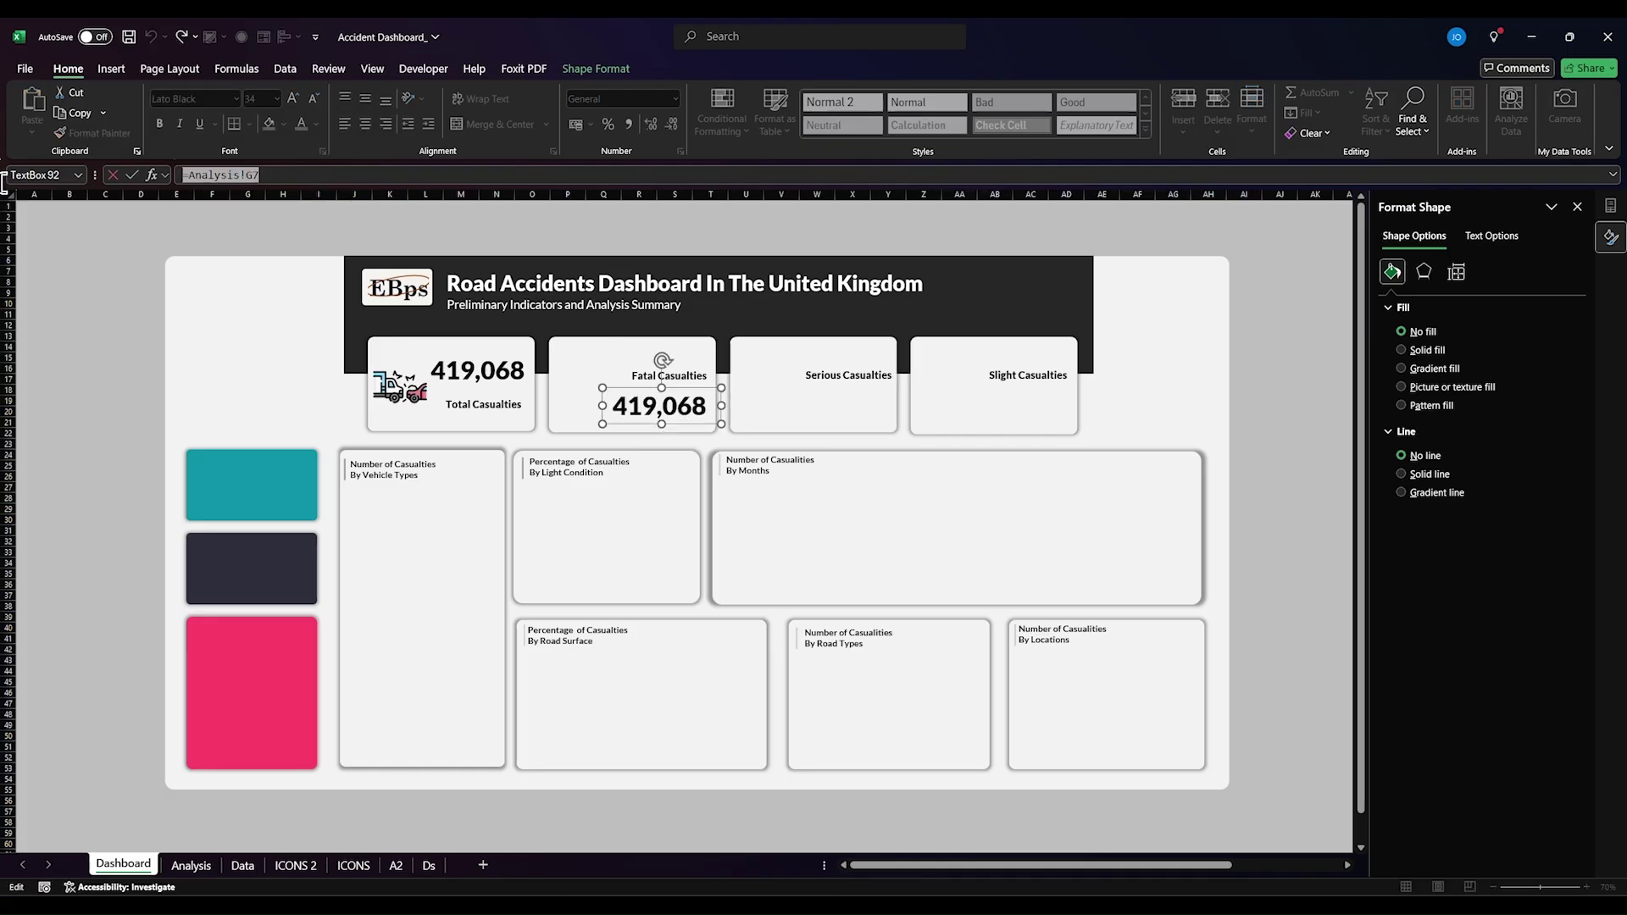
{"action": "type", "text": "="}
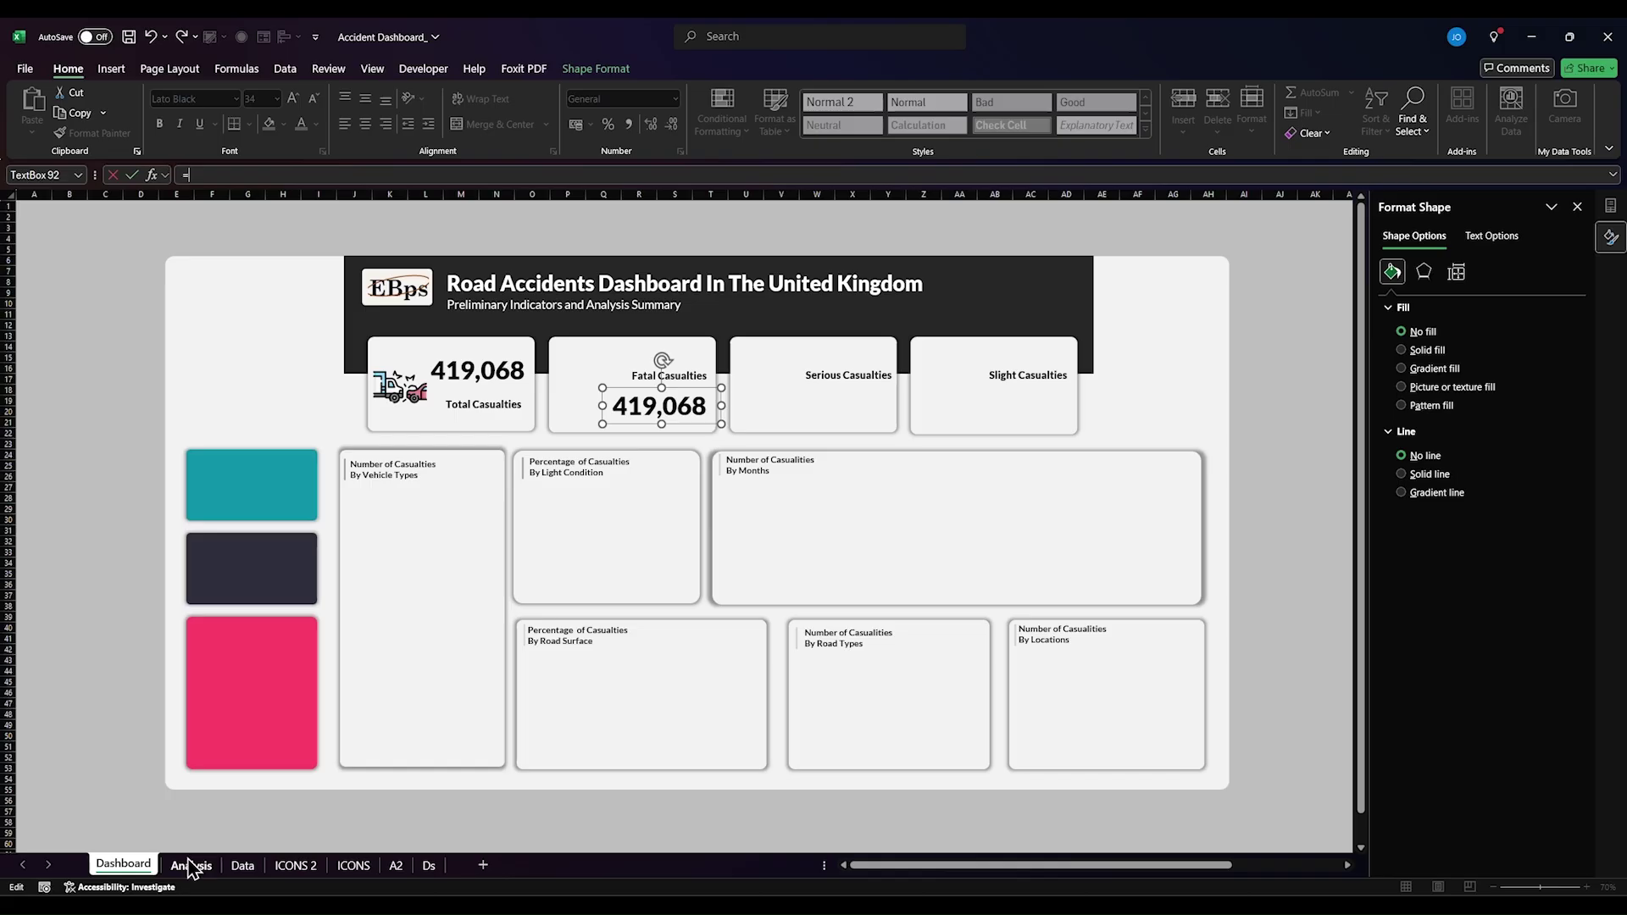
{"action": "left_click", "coordinate": [190, 863]}
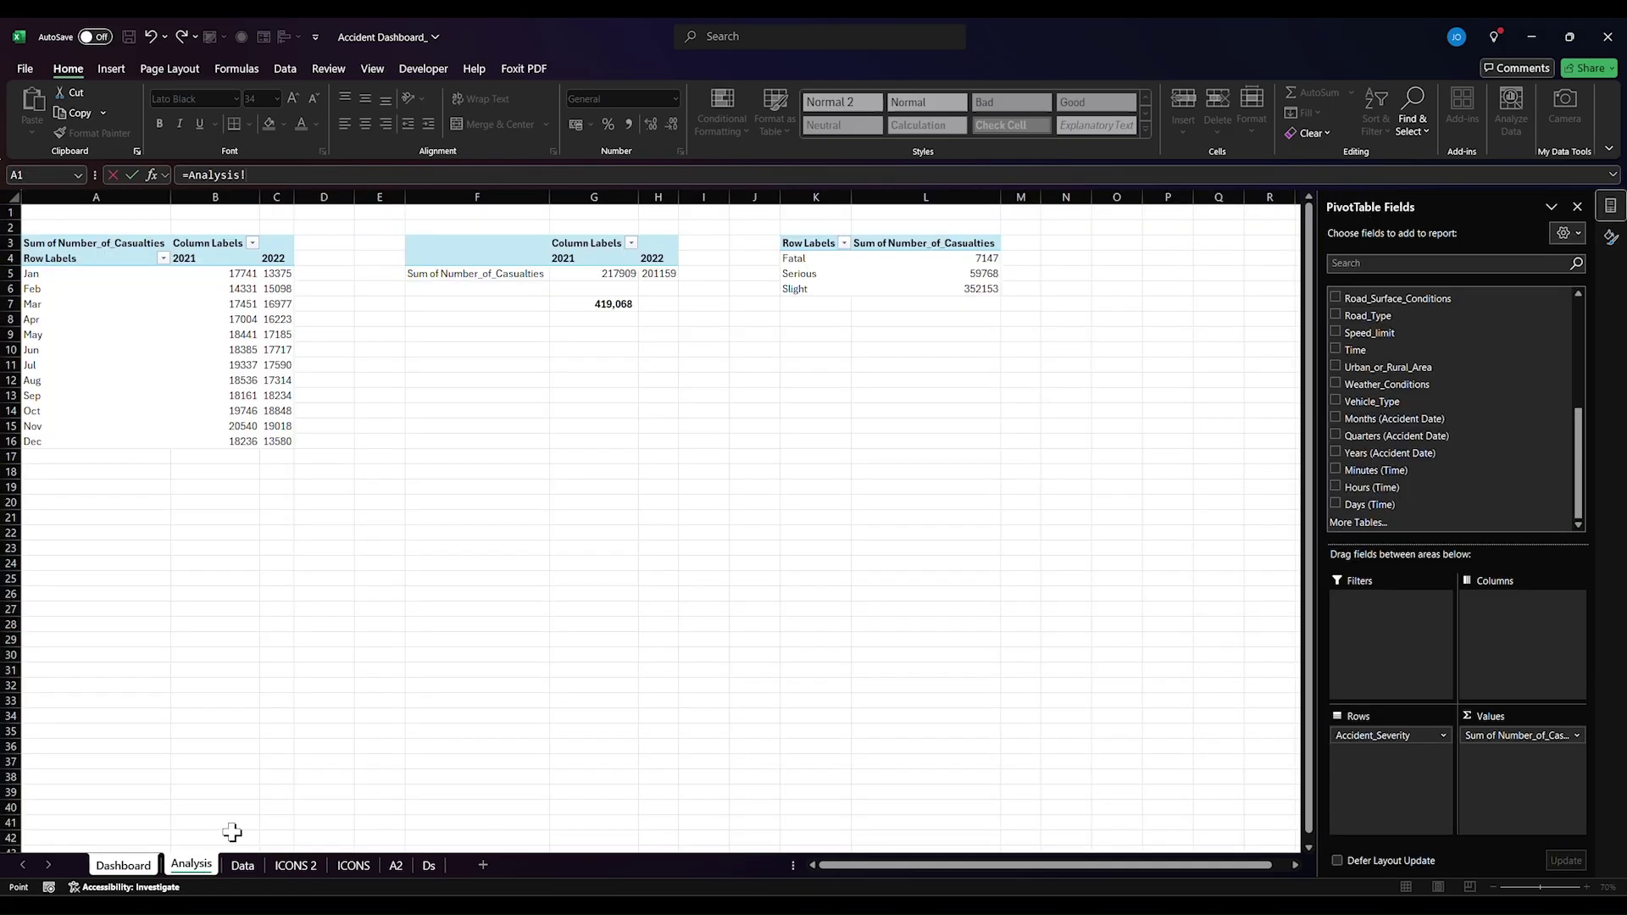
{"action": "left_click", "coordinate": [969, 259]}
{"action": "left_click_drag", "start_coordinate": [972, 260], "coordinate": [966, 270]}
{"action": "key", "text": "BackSpace"}
{"action": "key", "text": "Return"}
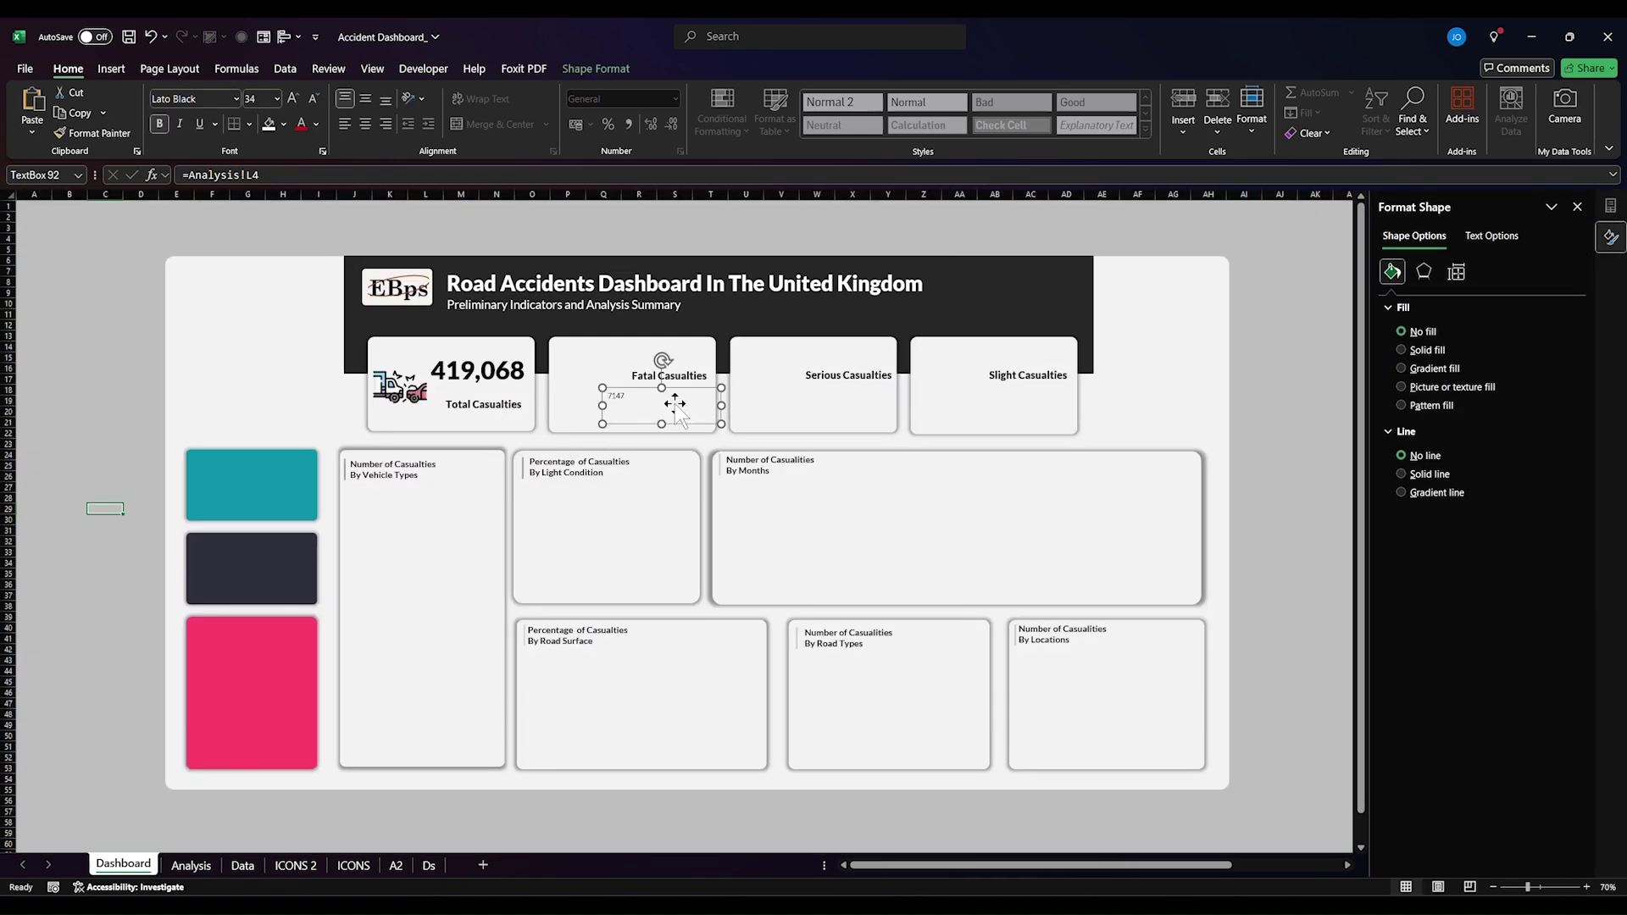
- Format the fatal casualties figure in Lato Black at font size 28
{"action": "left_click", "coordinate": [649, 406]}
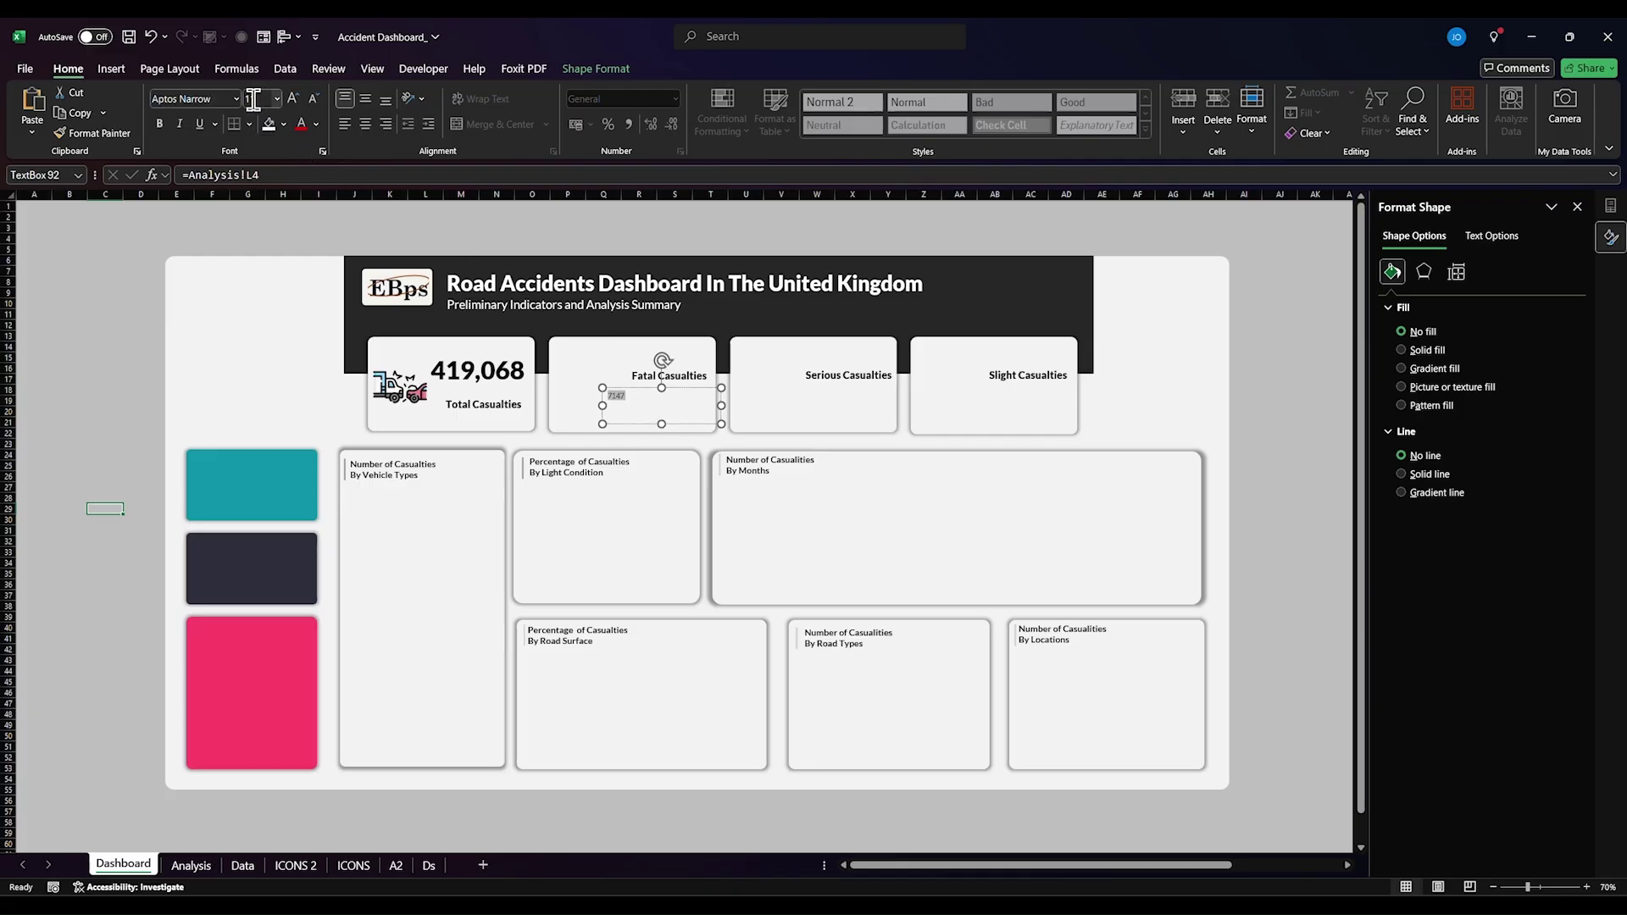
{"action": "left_click", "coordinate": [236, 99]}
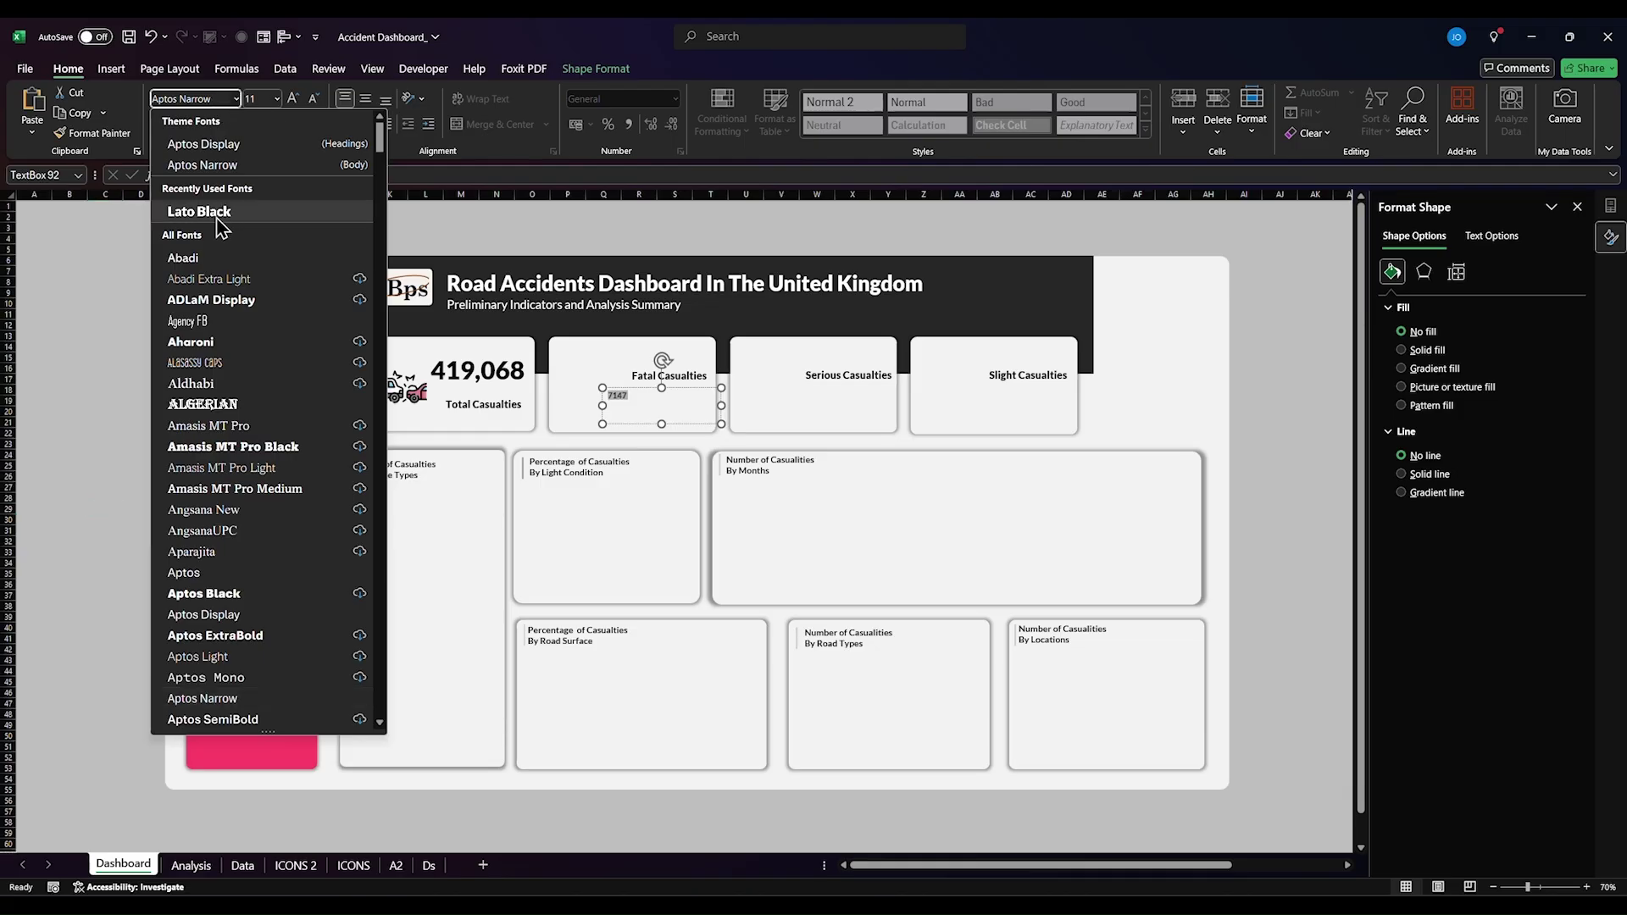
{"action": "left_click", "coordinate": [220, 214]}
{"action": "left_click", "coordinate": [258, 100]}
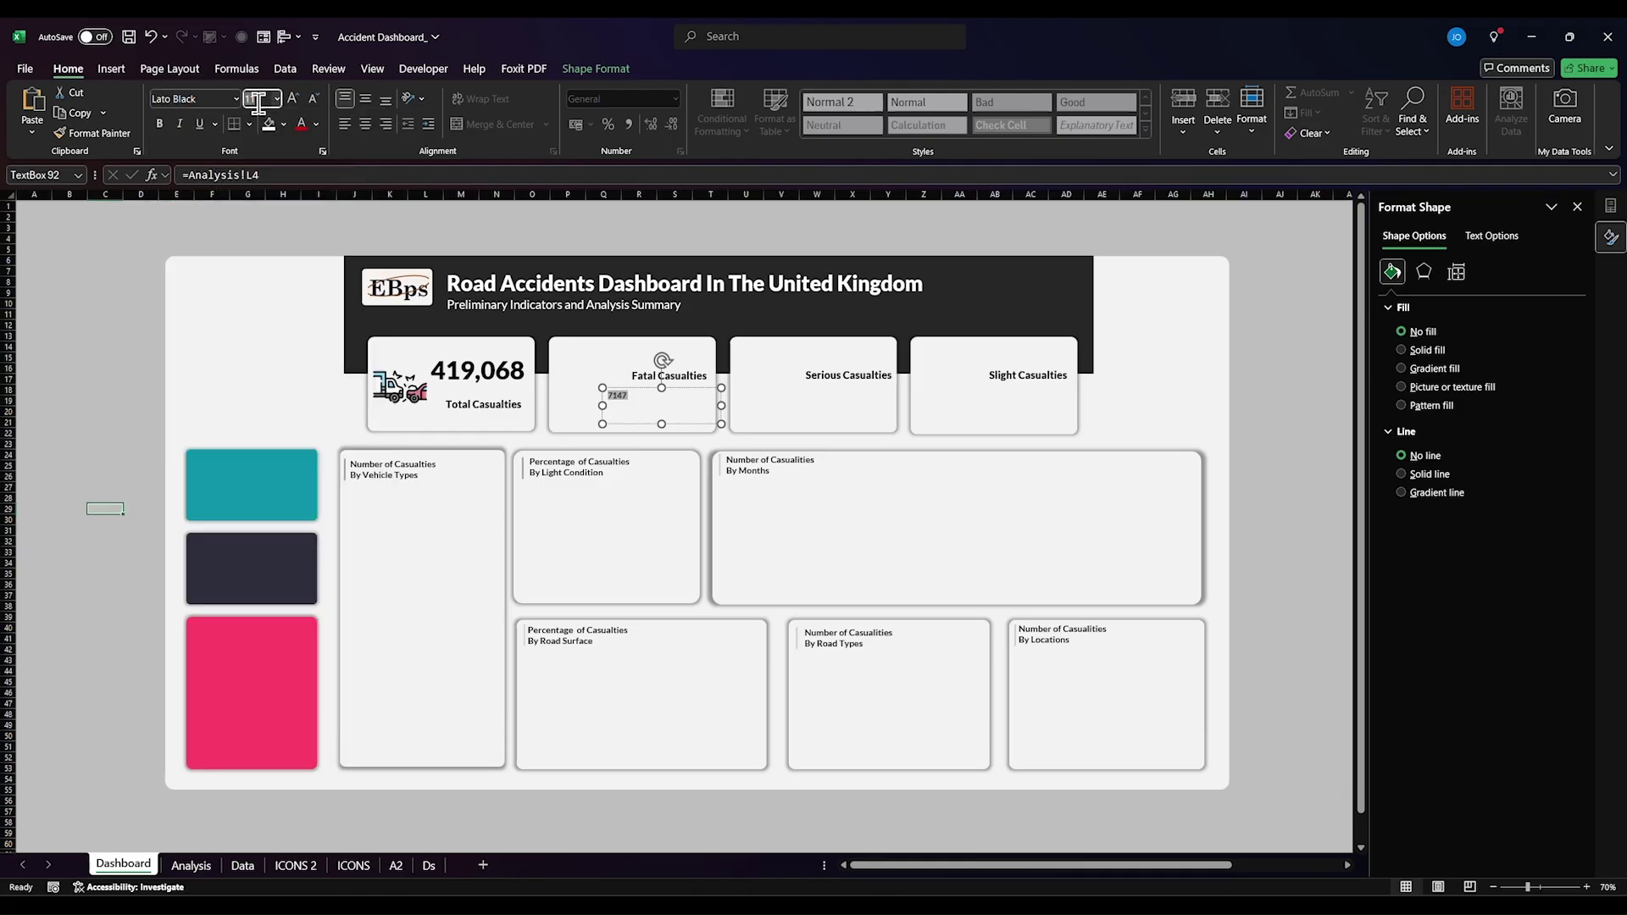
{"action": "key", "text": "Return"}
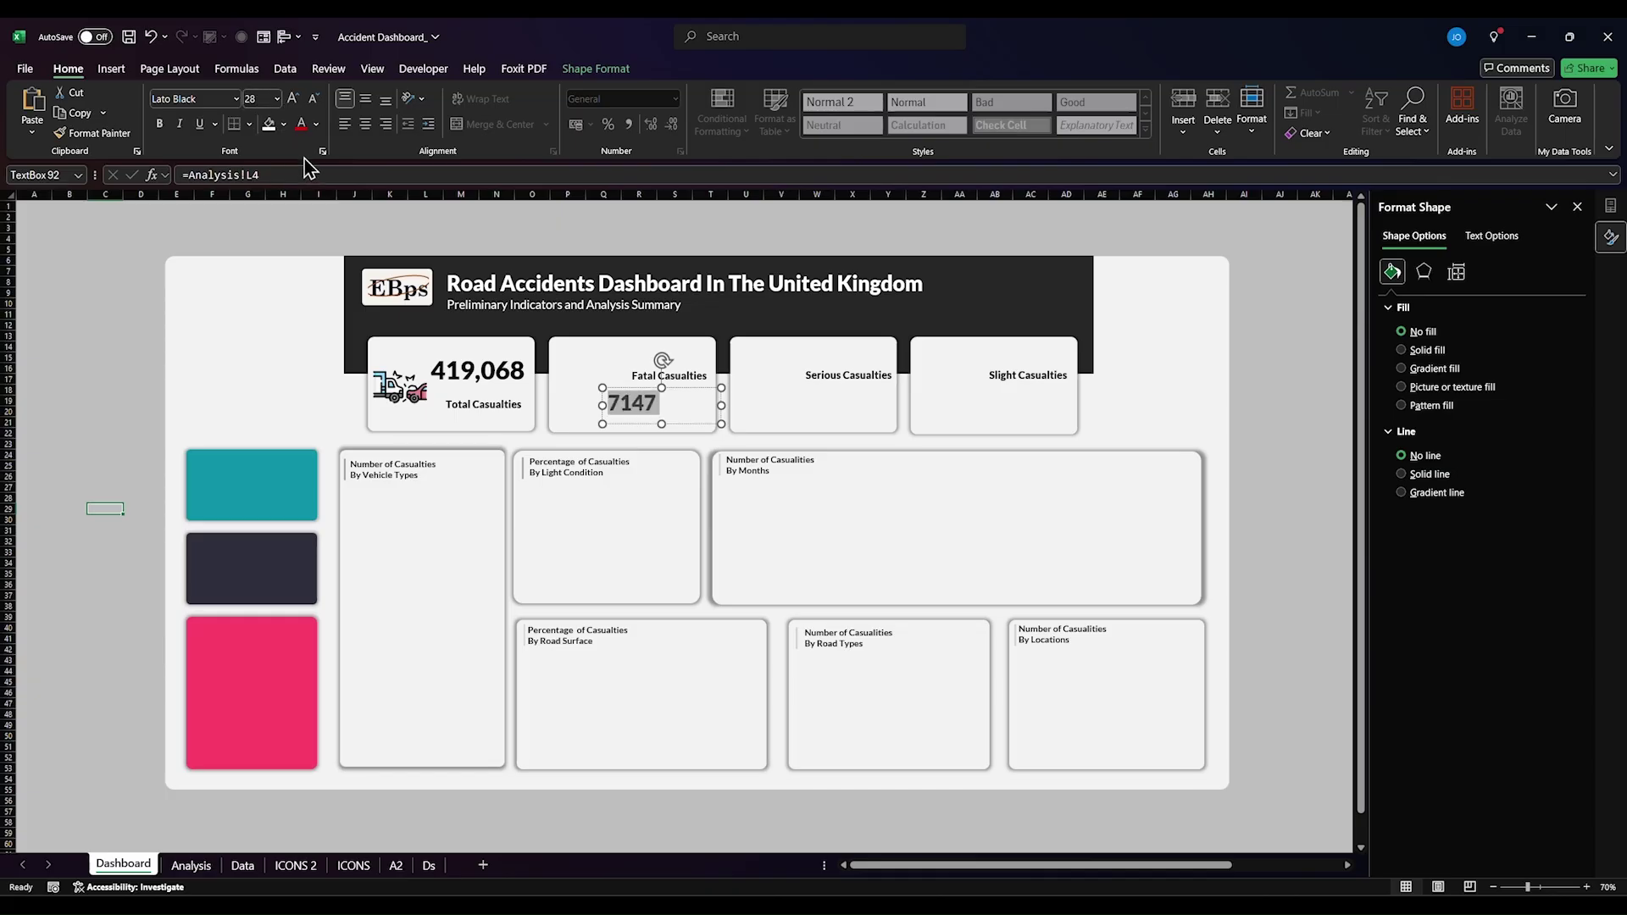
- Duplicate the fatal casualties figure into the Serious Casualties and Slight Casualties cards and align it under its own label
{"action": "left_click_drag", "start_coordinate": [716, 423], "coordinate": [1050, 425]}
{"action": "key", "text": "ctrl+d"}
{"action": "key", "text": "ctrl+d"}
{"action": "left_click", "coordinate": [623, 405]}
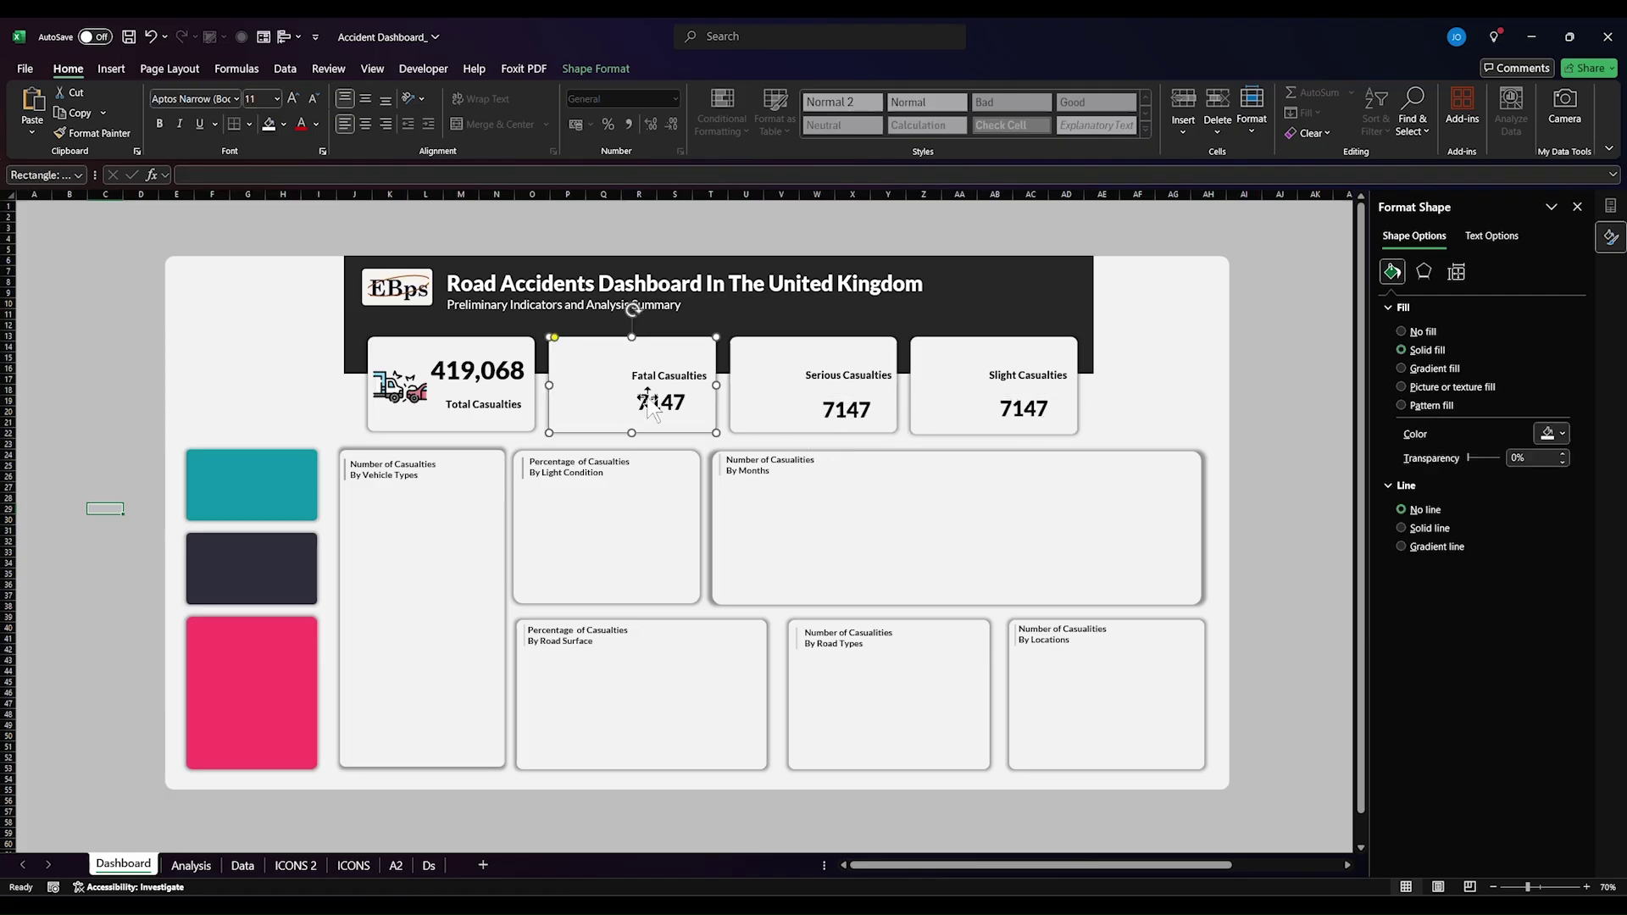
- Link the Serious Casualties card's figure to =Analysis!L5 and the Slight Casualties card's figure to =Analysis!L6
{"action": "left_click", "coordinate": [847, 411]}
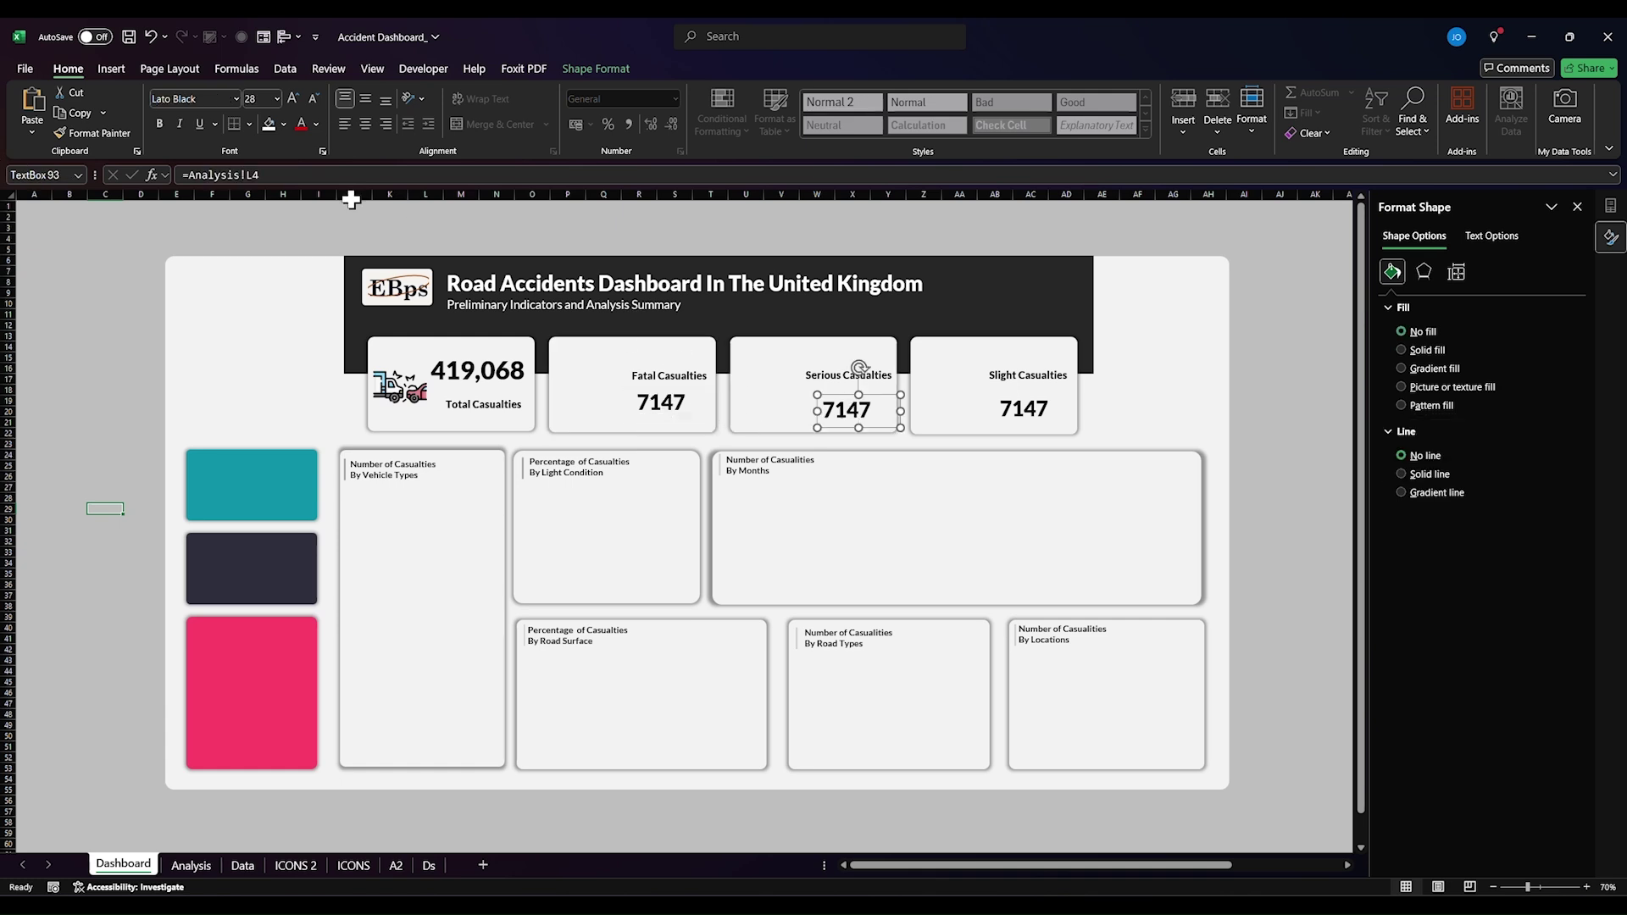
{"action": "left_click", "coordinate": [273, 175]}
{"action": "type", "text": "5"}
{"action": "key", "text": "Return"}
{"action": "left_click", "coordinate": [1030, 412]}
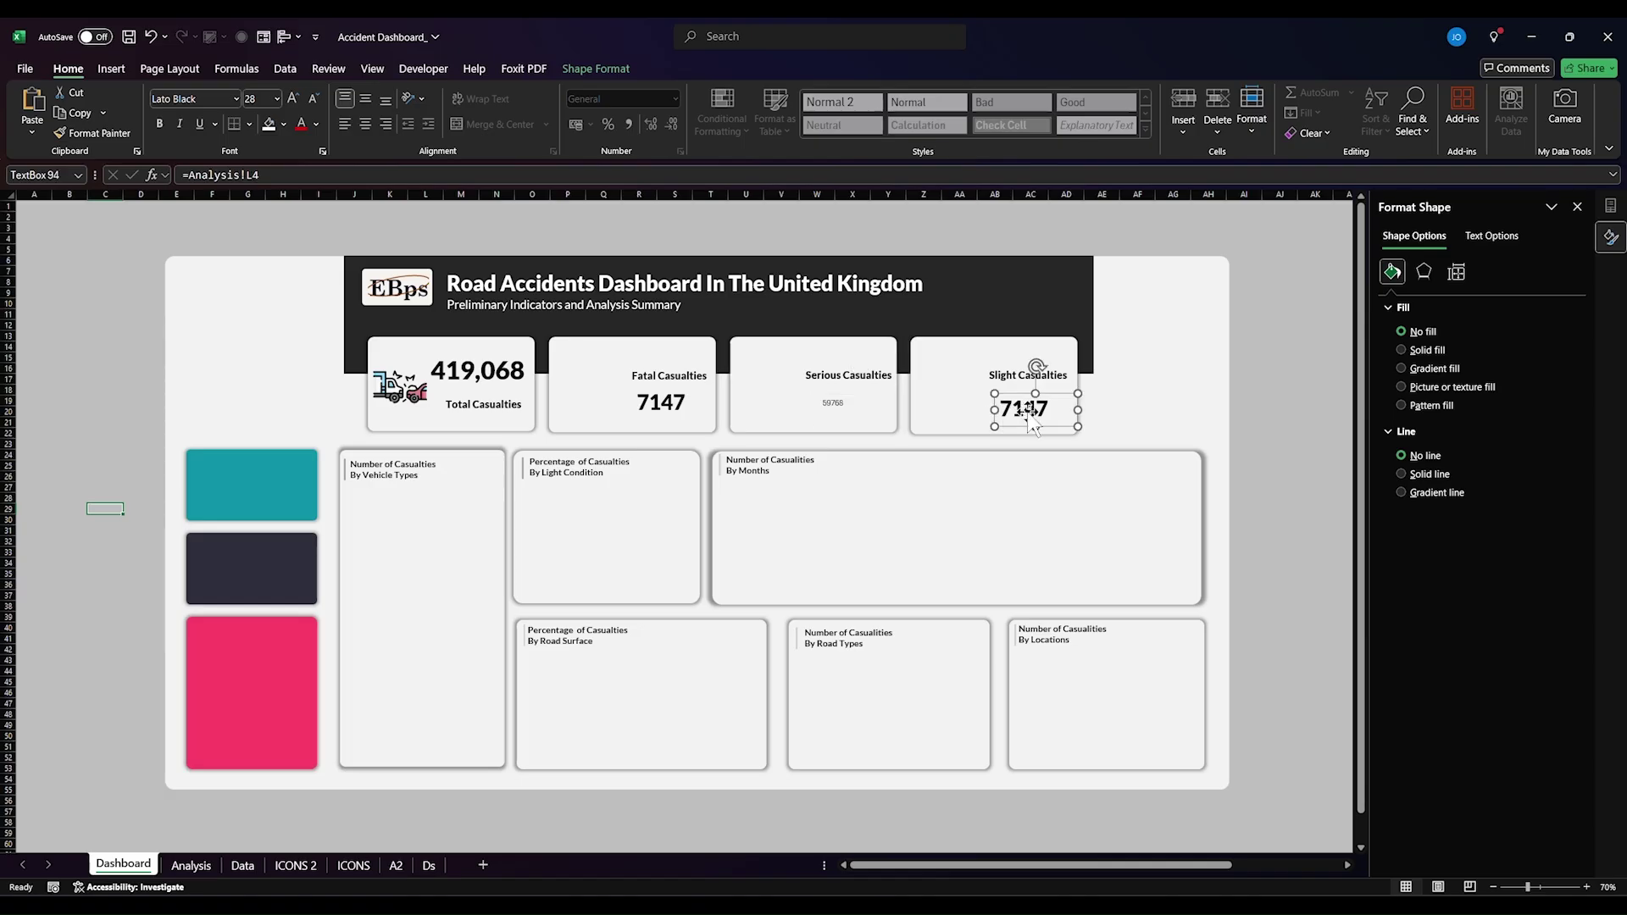
{"action": "left_click", "coordinate": [322, 177]}
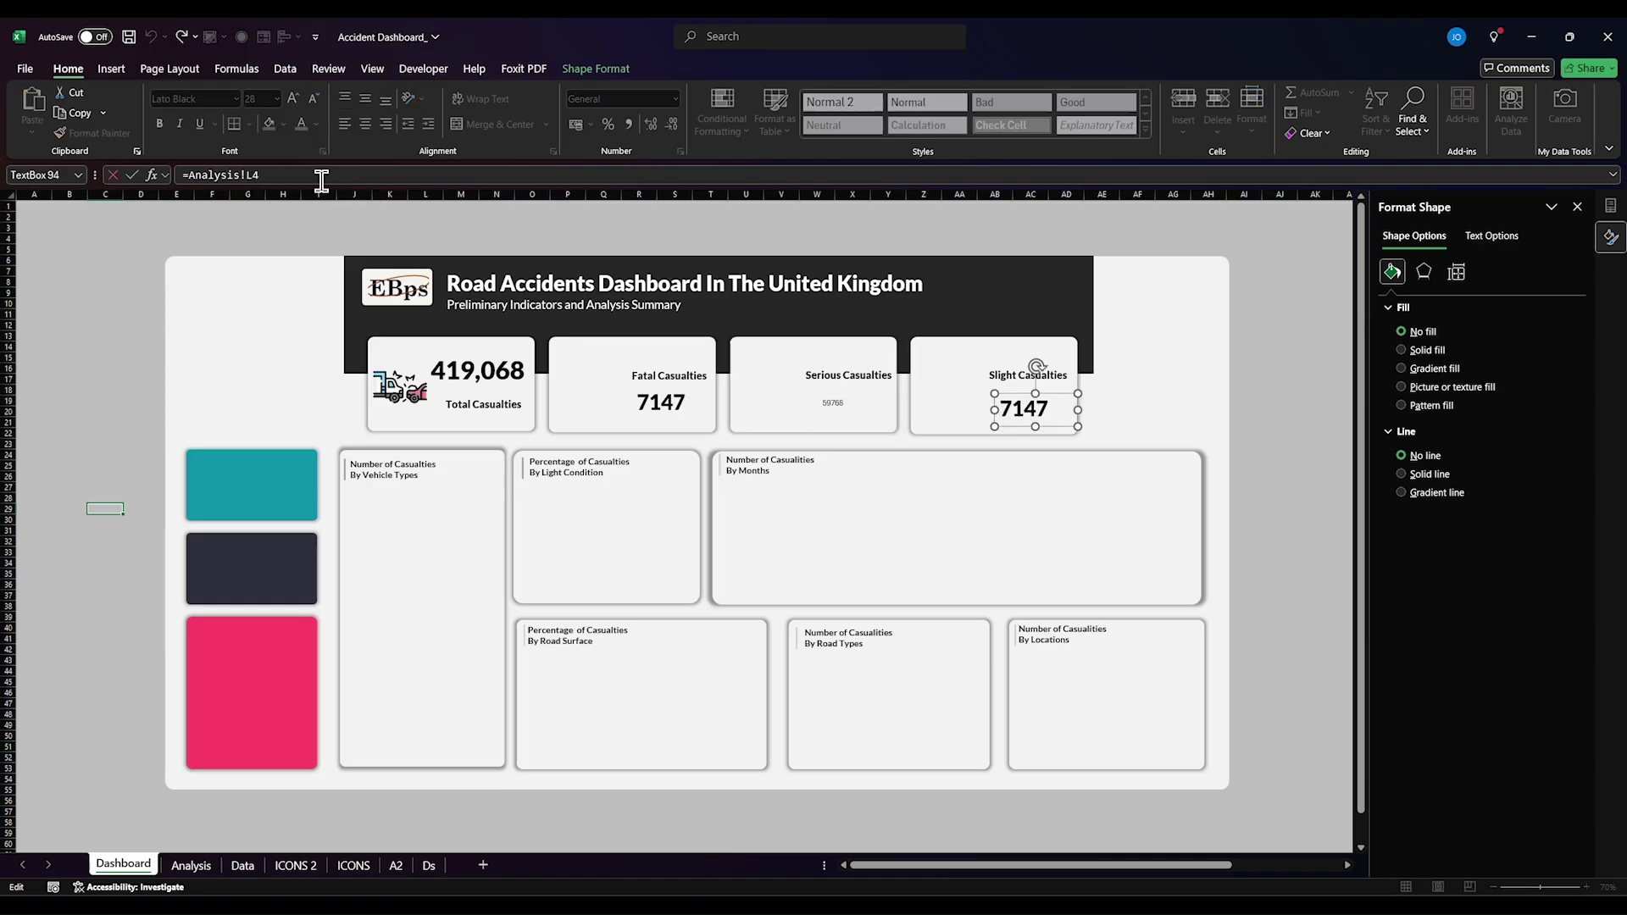
{"action": "type", "text": "6"}
{"action": "key", "text": "Return"}
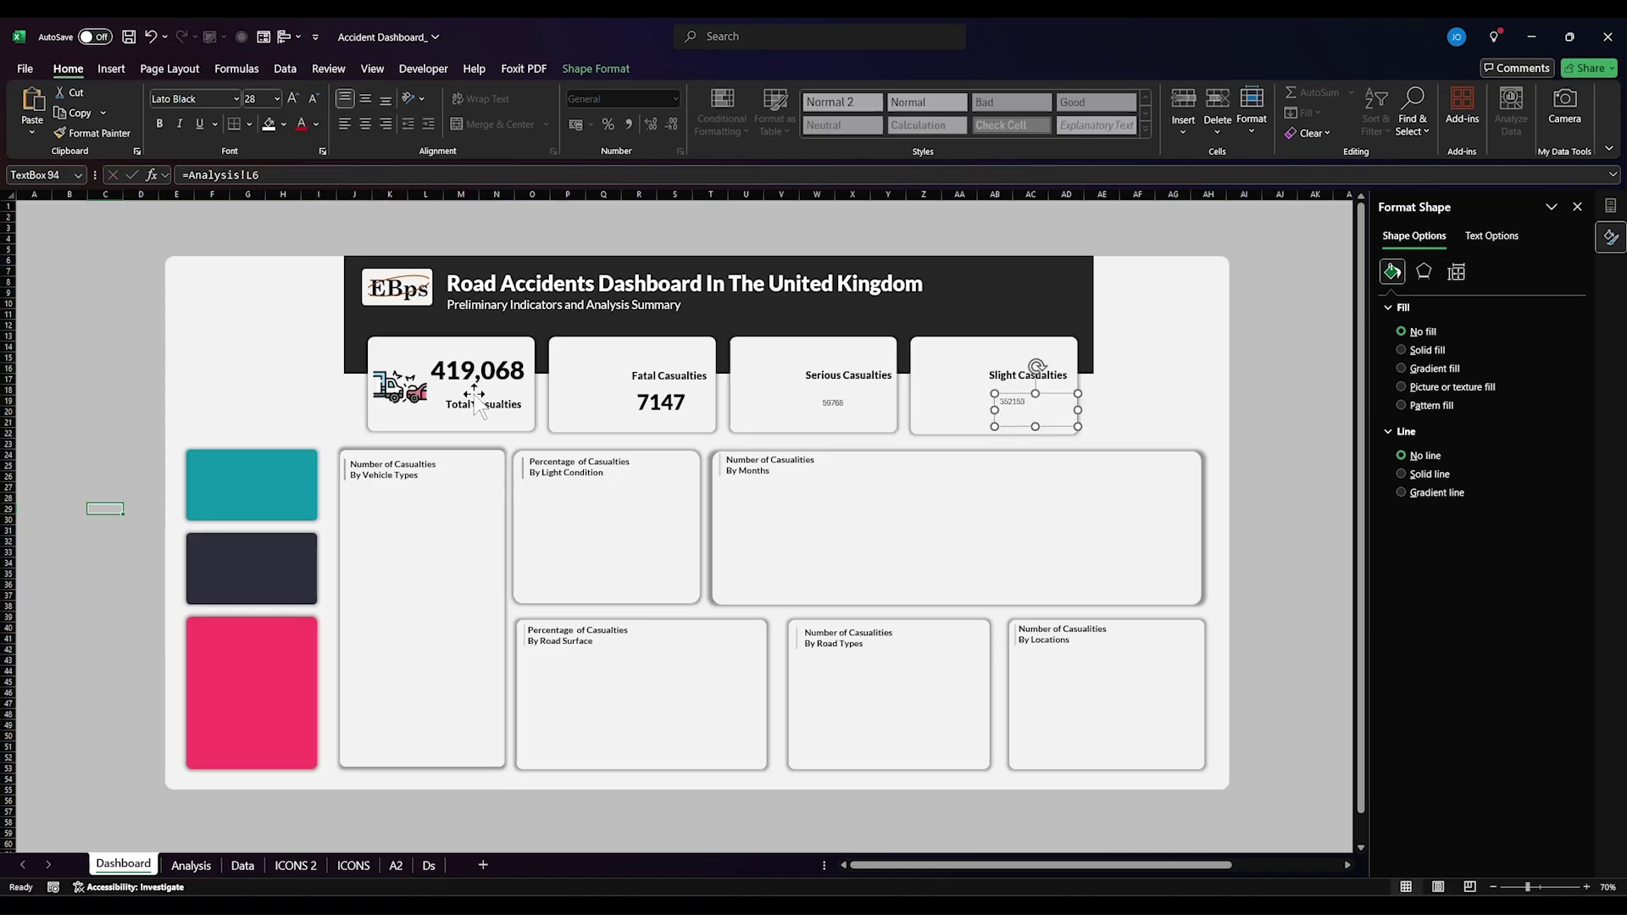
- Copy the fatal casualties figure's formatting to the serious and slight casualties figures with Format Painter
{"action": "left_click", "coordinate": [678, 422]}
{"action": "left_click", "coordinate": [114, 134]}
{"action": "left_click", "coordinate": [833, 405]}
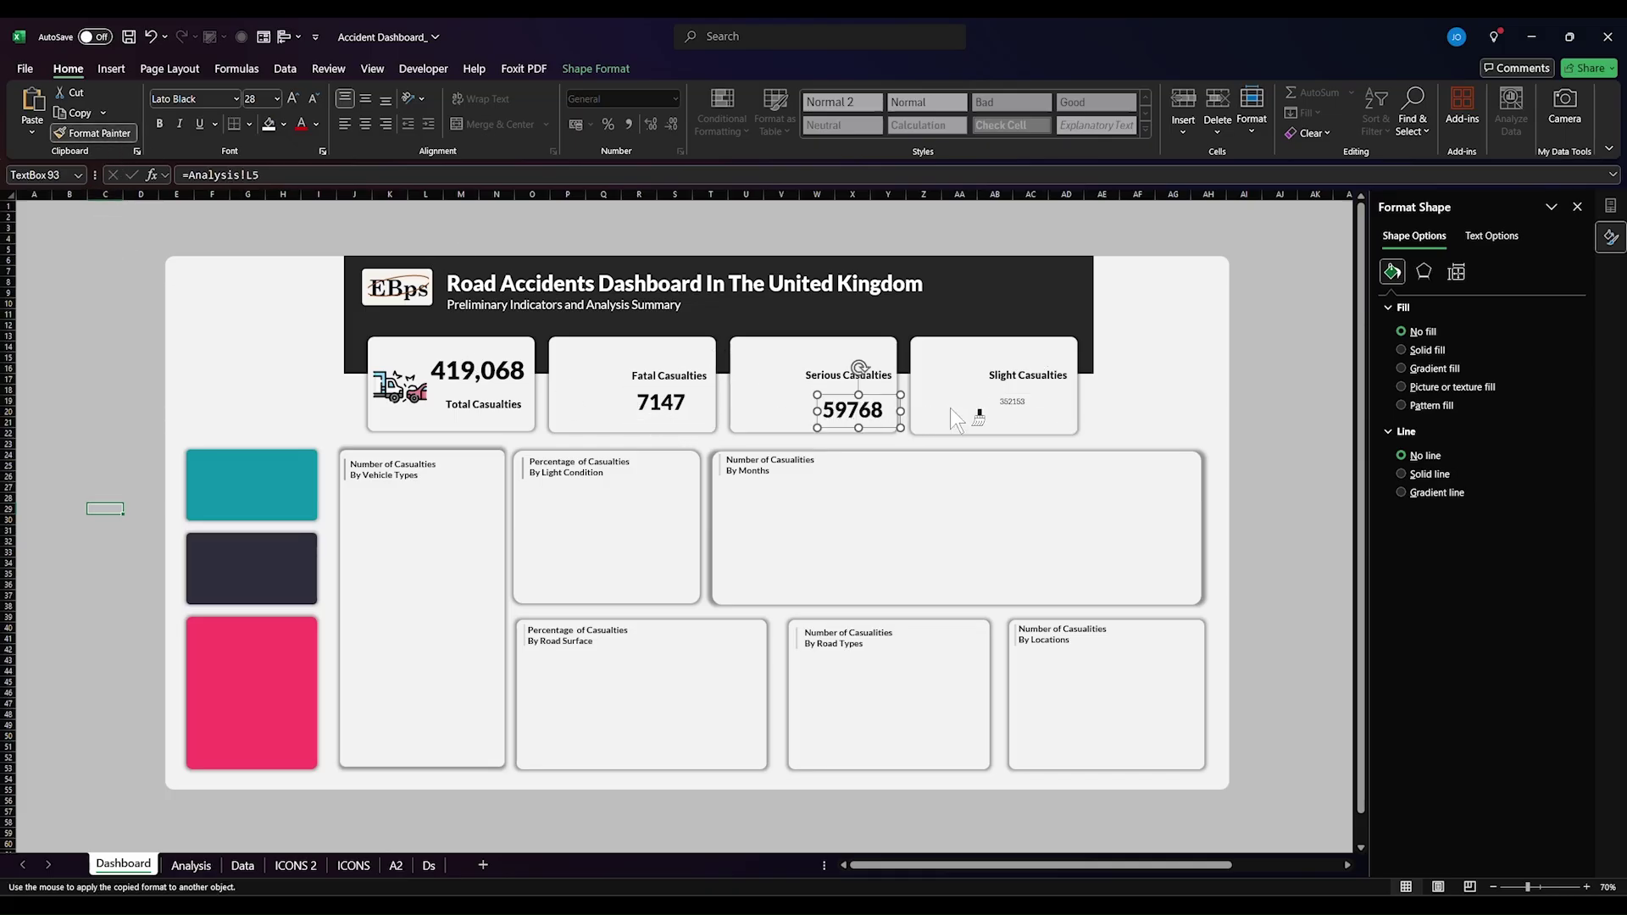
{"action": "left_click", "coordinate": [1009, 403]}
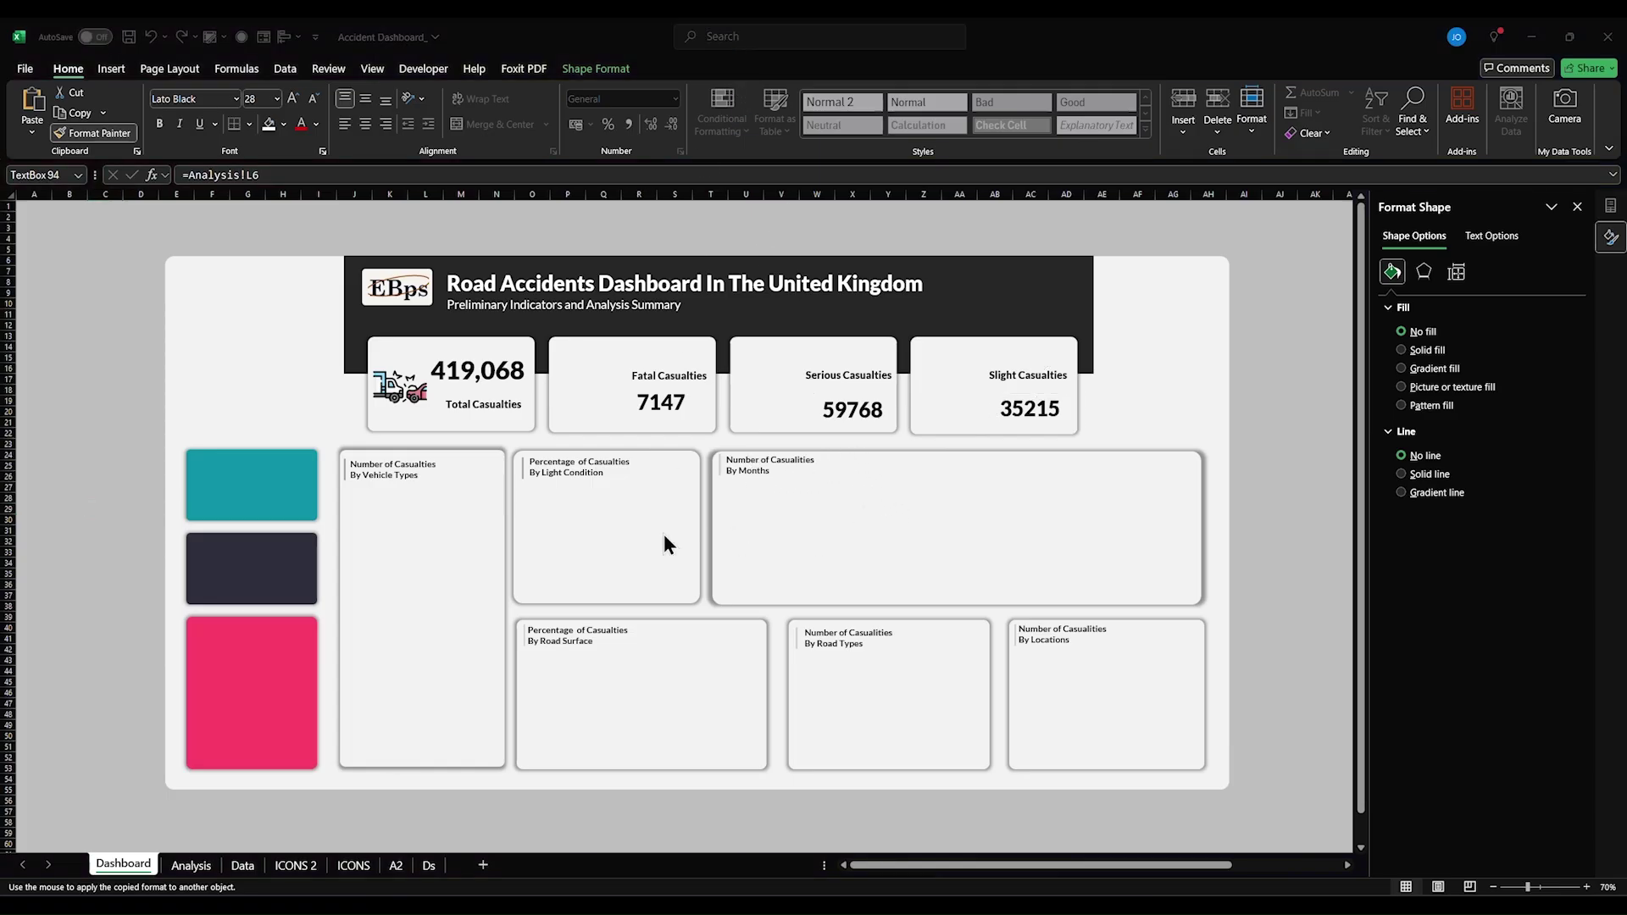
- Format L4:L6 on the Analysis sheet with thousands separators and no decimals, and widen the Dashboard's slight casualties text box to fit its number
{"action": "left_click", "coordinate": [190, 865]}
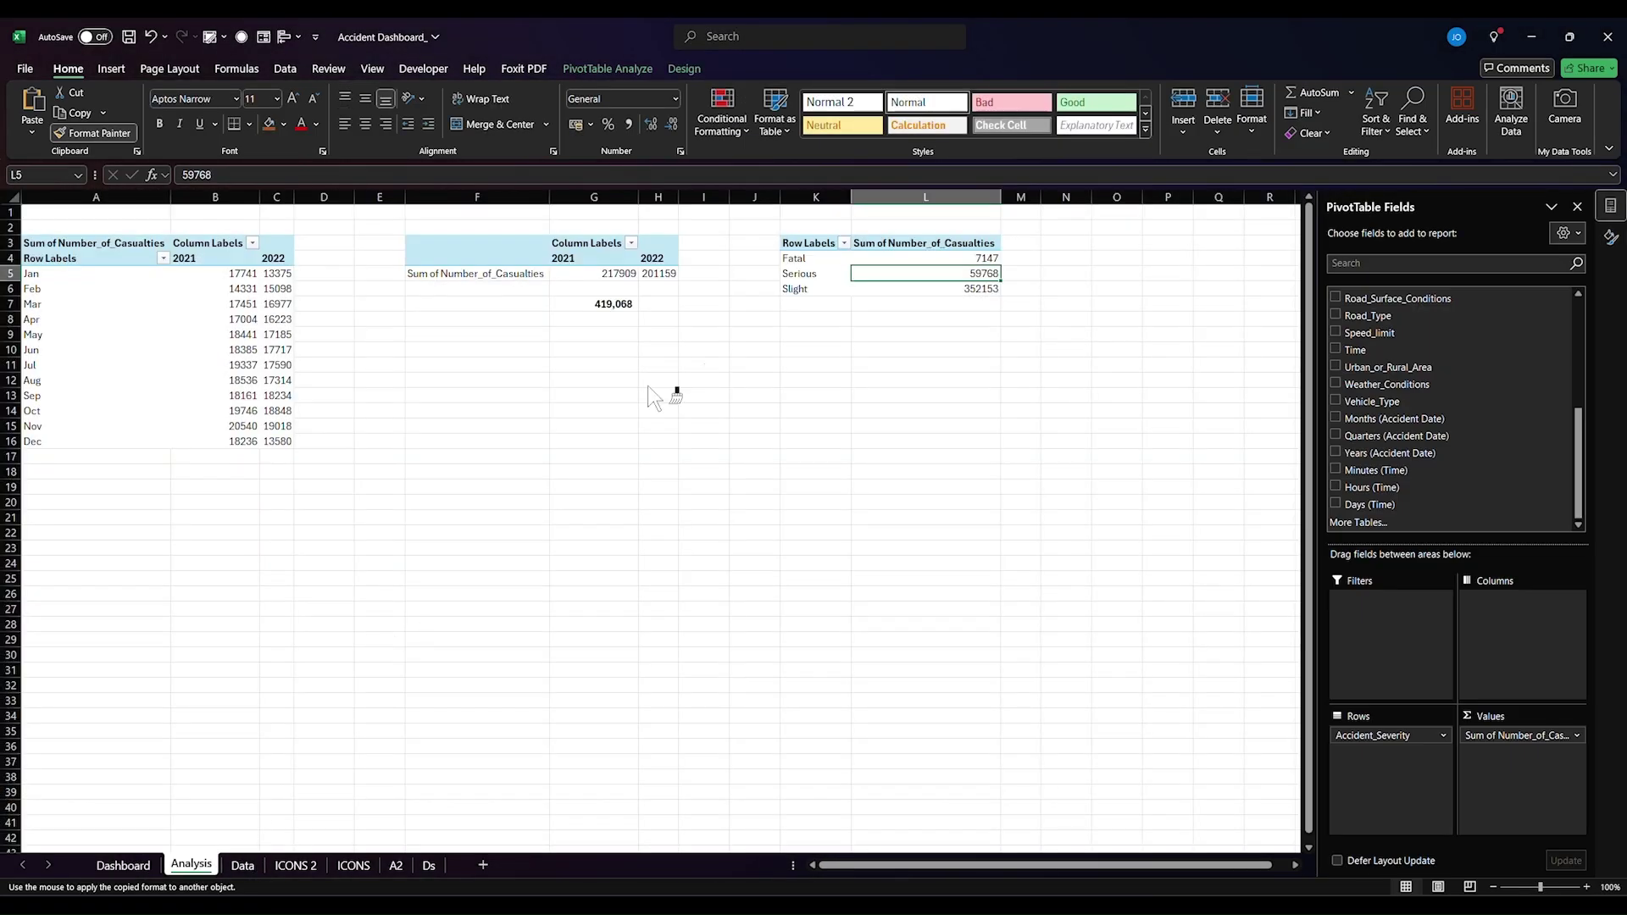
{"action": "left_click_drag", "start_coordinate": [981, 260], "coordinate": [988, 291]}
{"action": "left_click", "coordinate": [628, 123]}
{"action": "left_click", "coordinate": [671, 124]}
{"action": "left_click", "coordinate": [671, 124]}
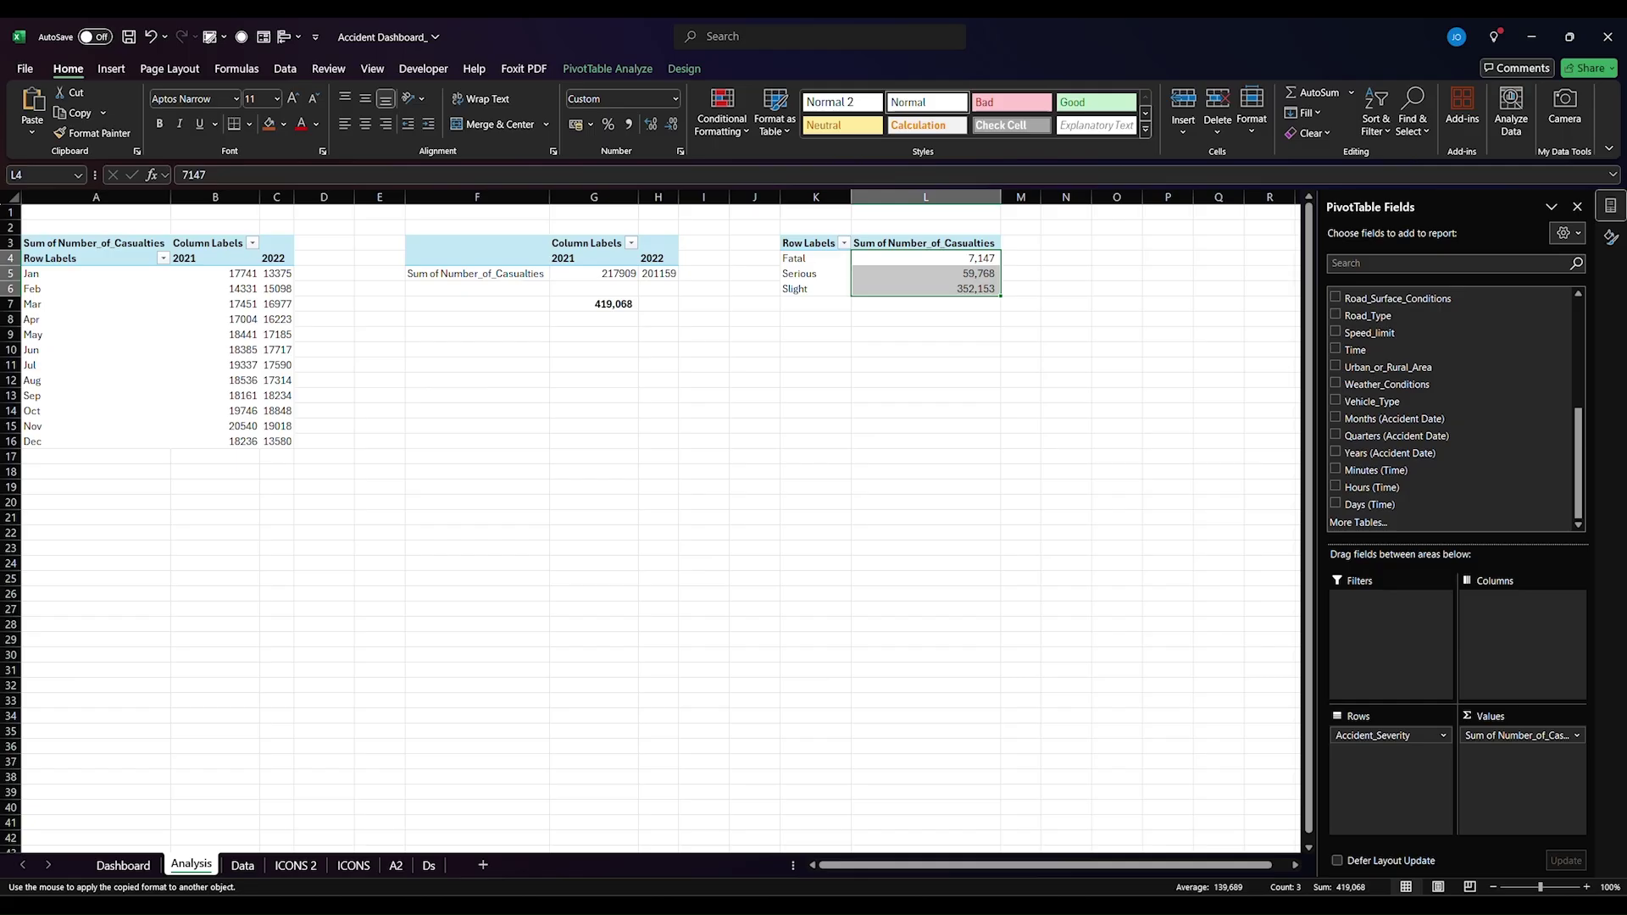
{"action": "left_click", "coordinate": [140, 866]}
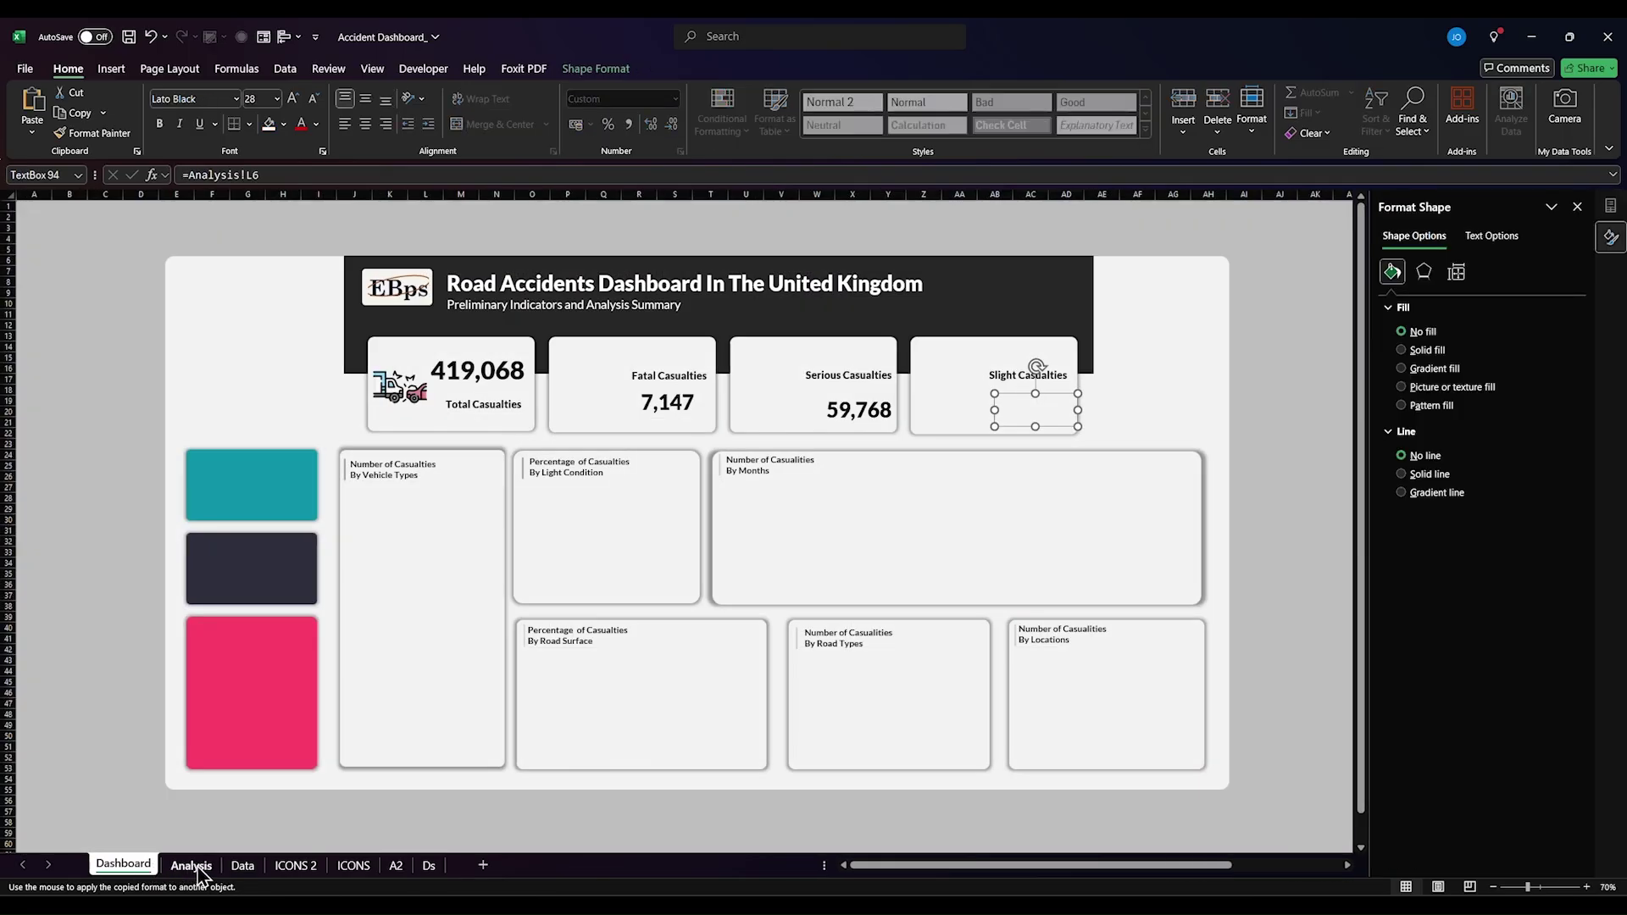
{"action": "left_click", "coordinate": [993, 409]}
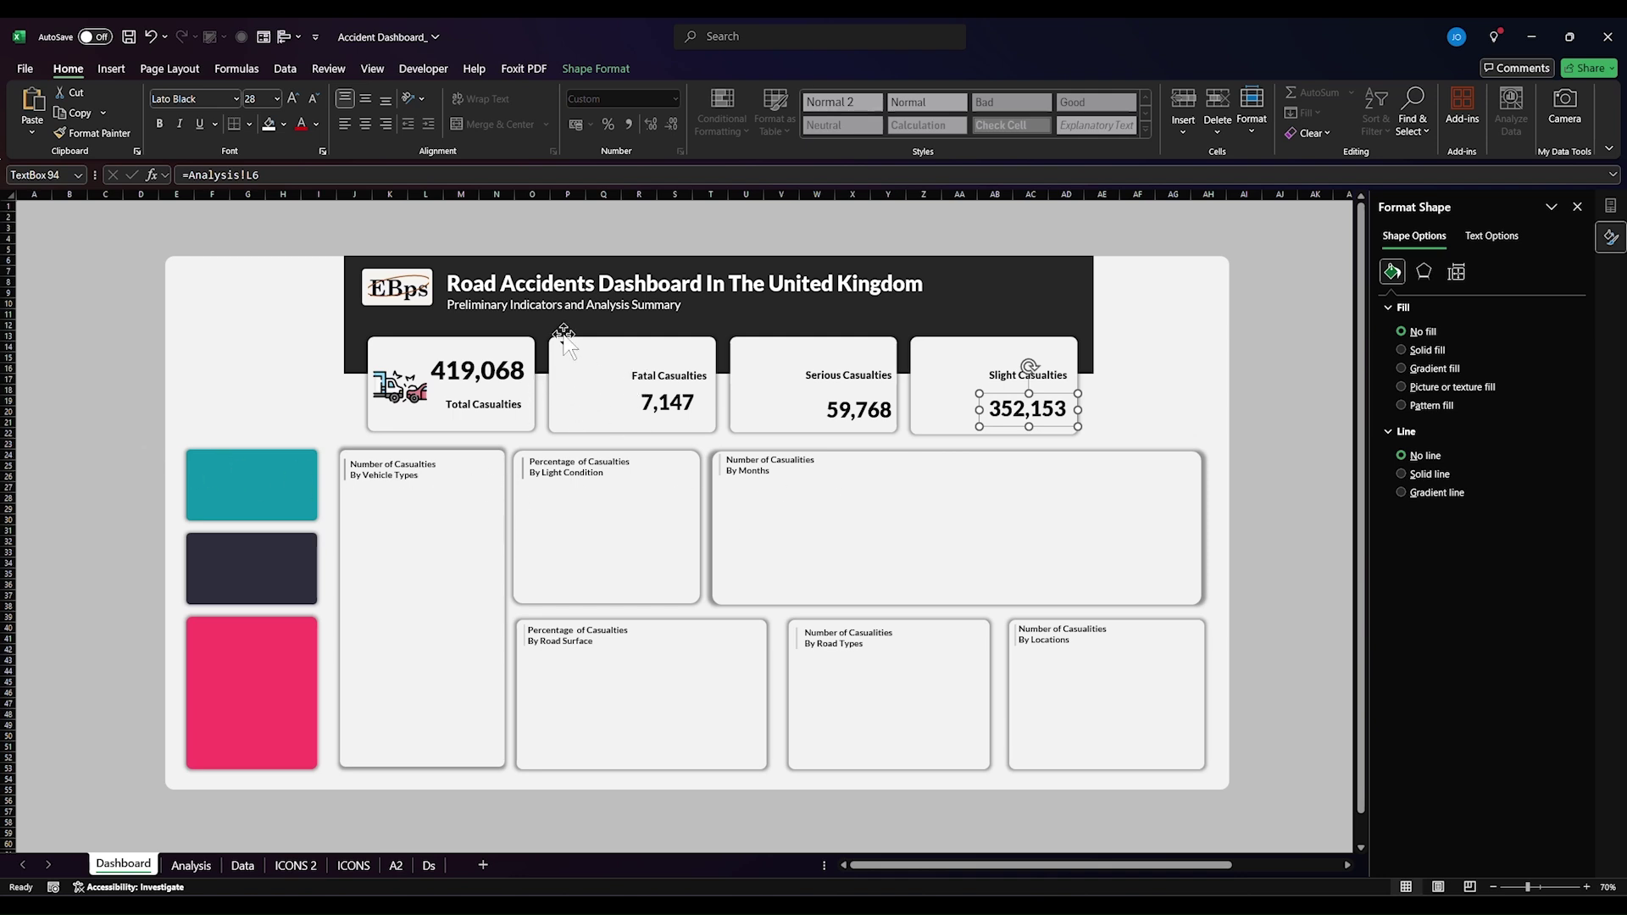
- Reference the Fatal label from K4 in cell N4 of the Analysis sheet and fill the formula down to N6
{"action": "left_click", "coordinate": [192, 865]}
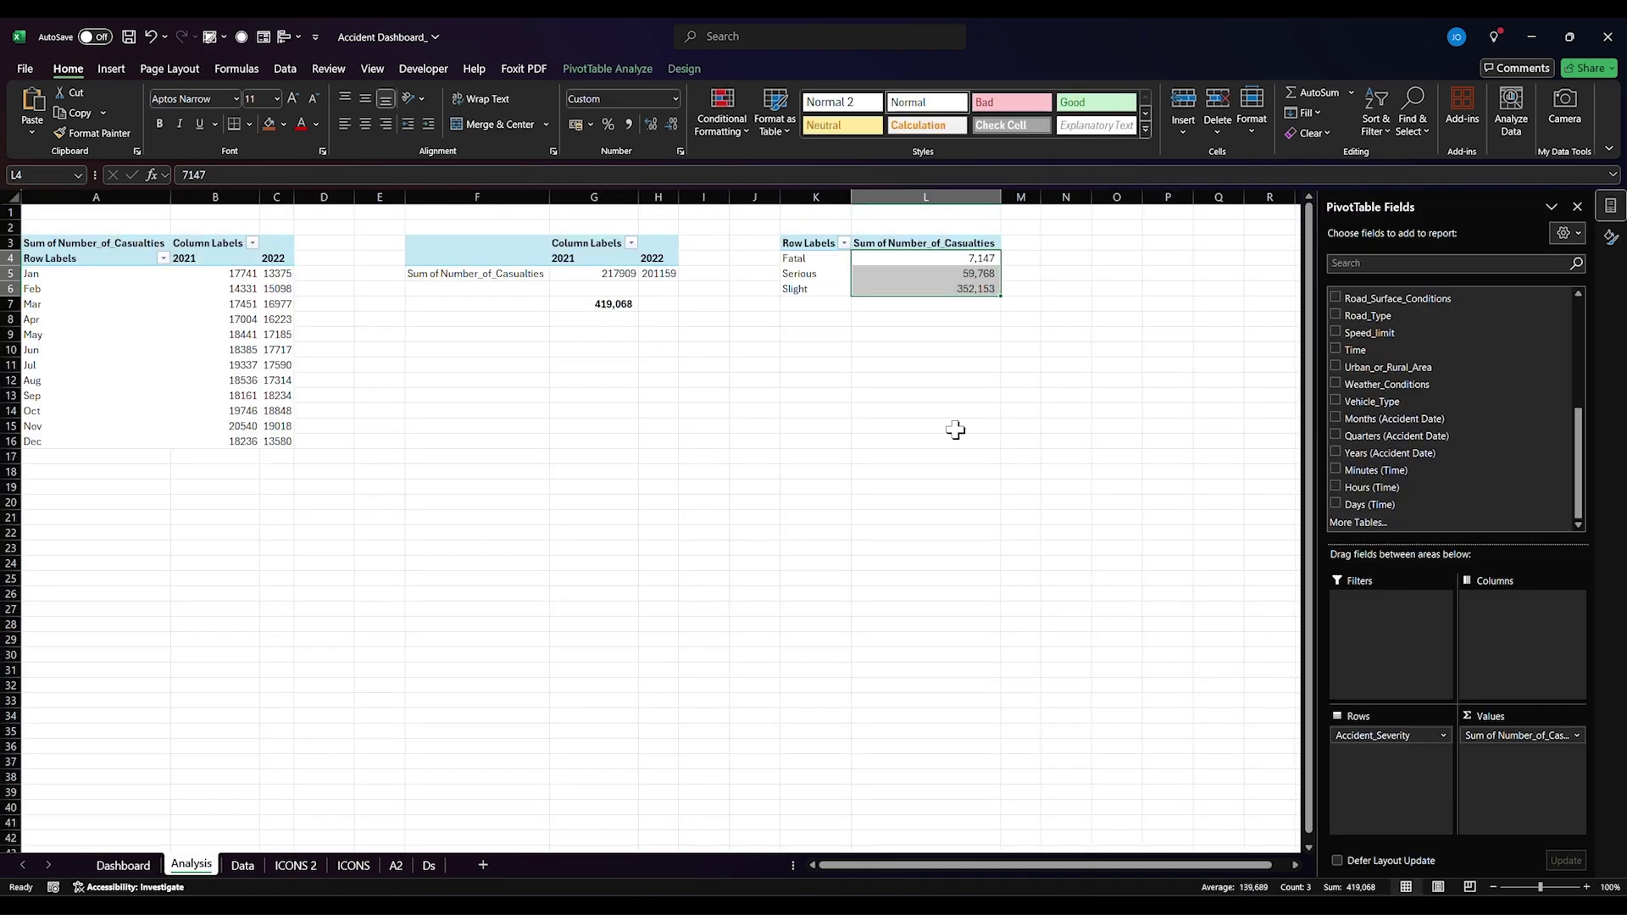
{"action": "left_click", "coordinate": [1046, 258]}
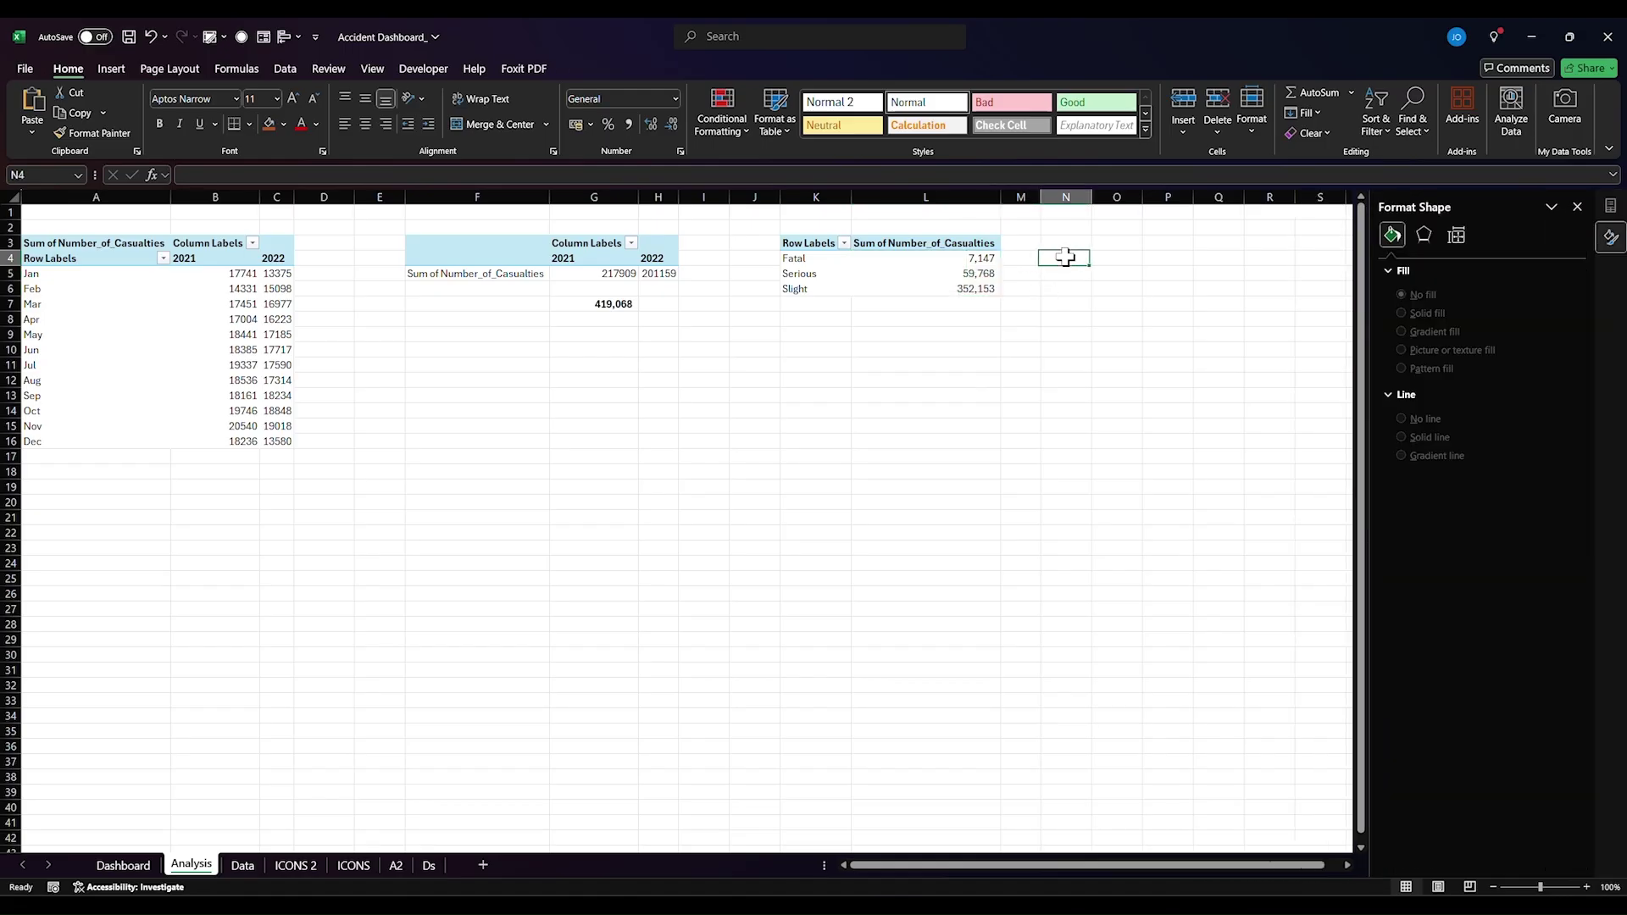
{"action": "type", "text": "="}
{"action": "left_click", "coordinate": [785, 254]}
{"action": "key", "text": "Return"}
{"action": "left_click", "coordinate": [1053, 259]}
{"action": "left_click_drag", "start_coordinate": [1090, 268], "coordinate": [1091, 293]}
{"action": "left_click", "coordinate": [1117, 258]}
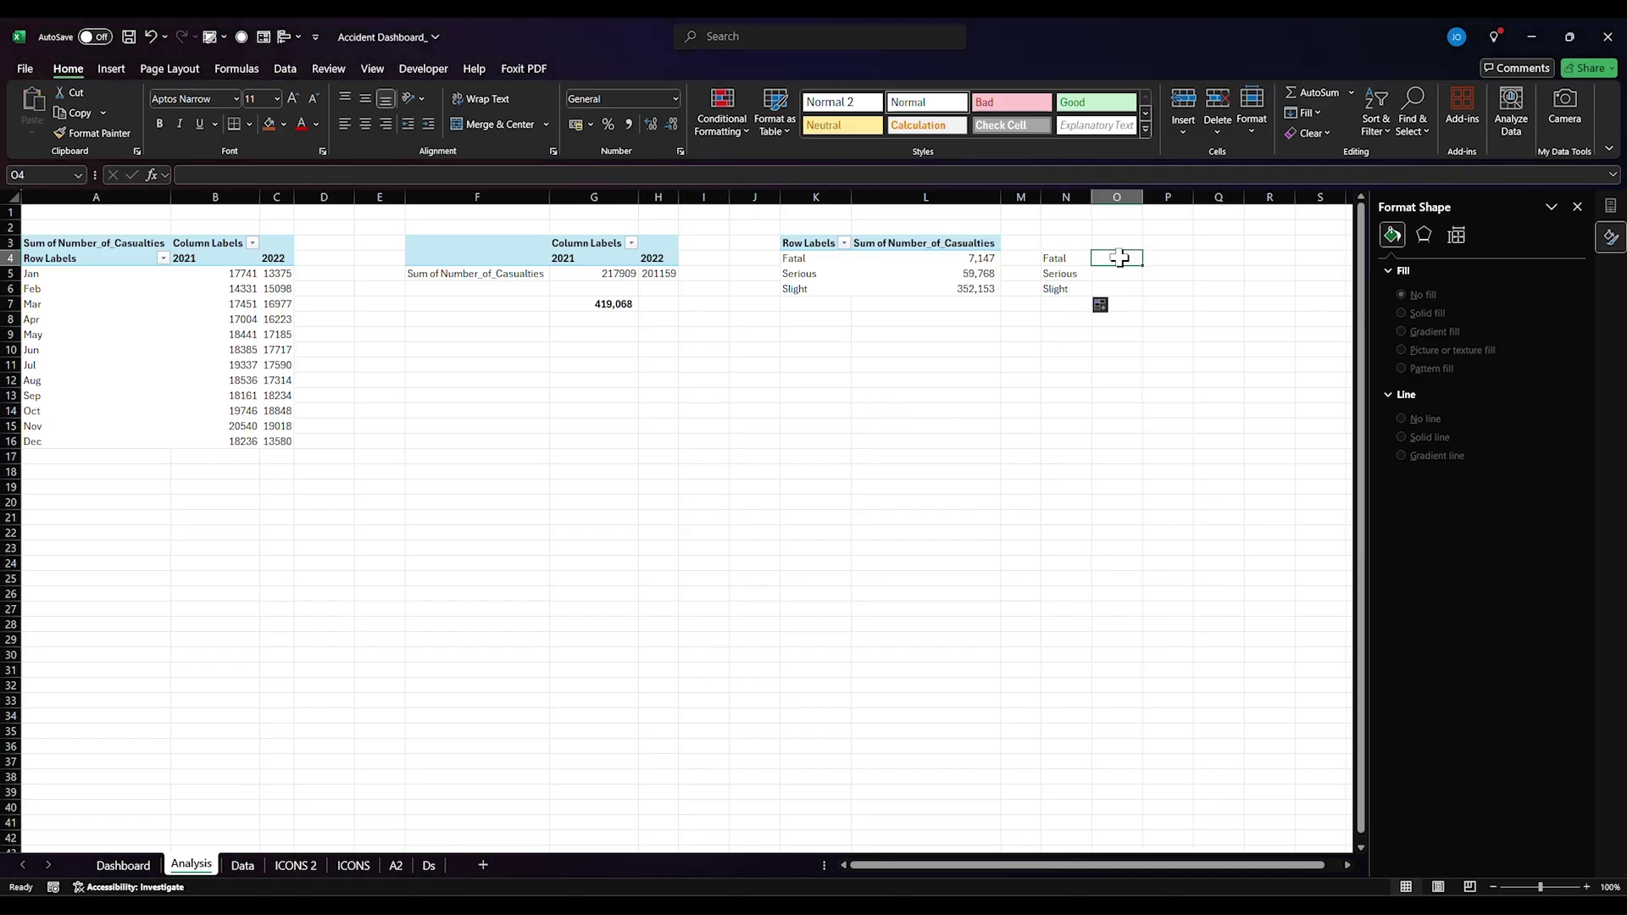
{"action": "type", "text": "="}
{"action": "left_click", "coordinate": [981, 256]}
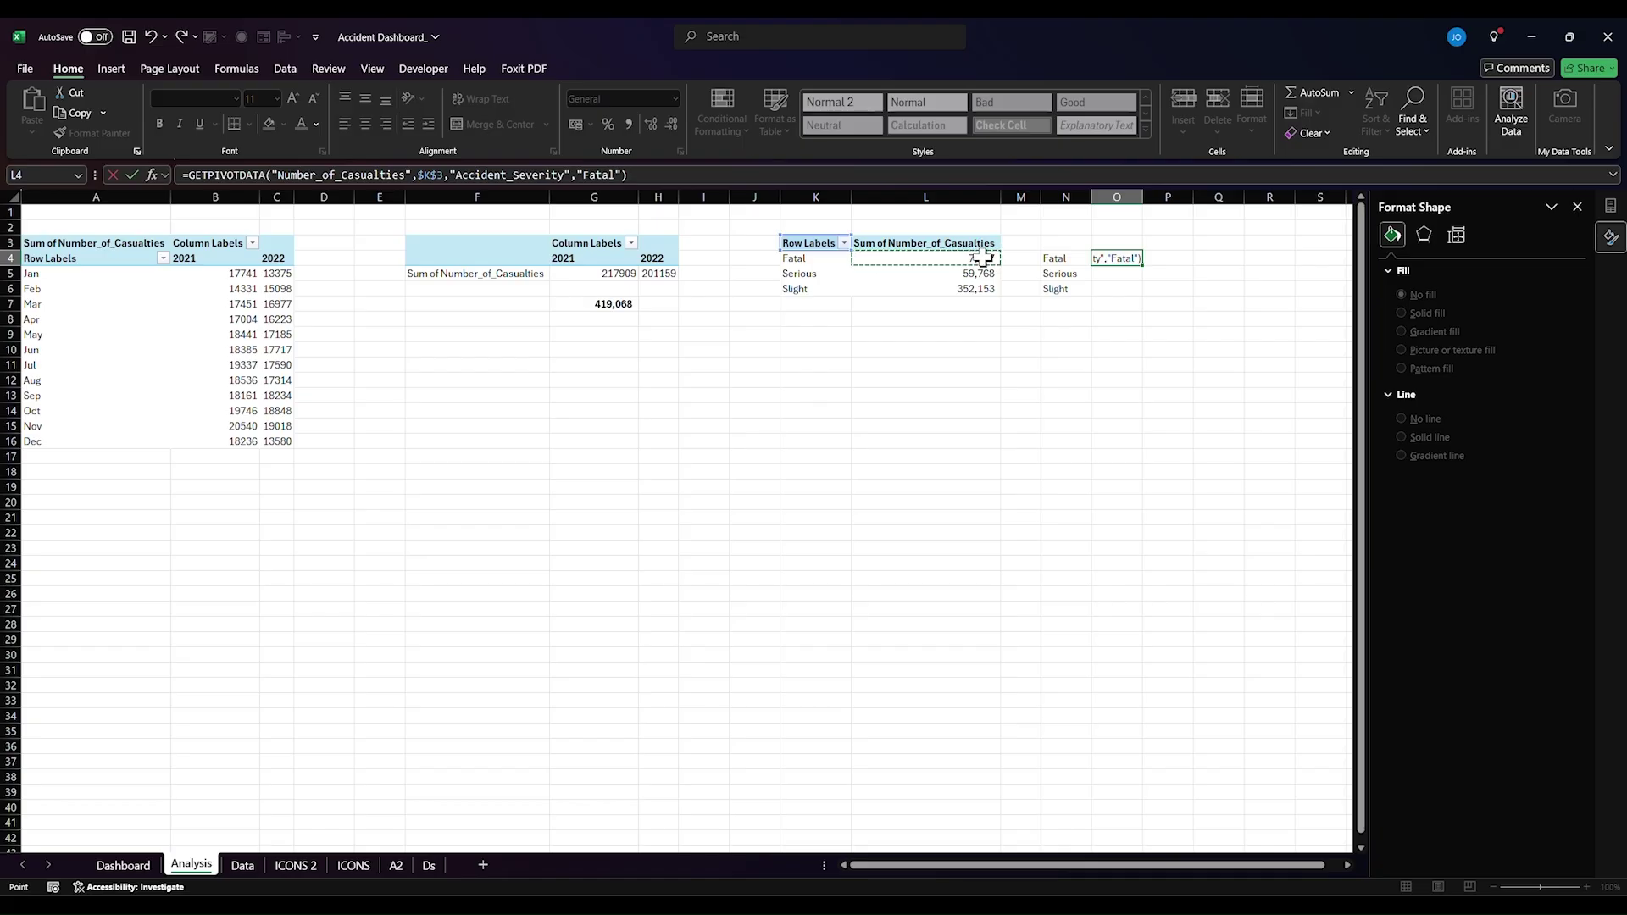
{"action": "key", "text": "Escape"}
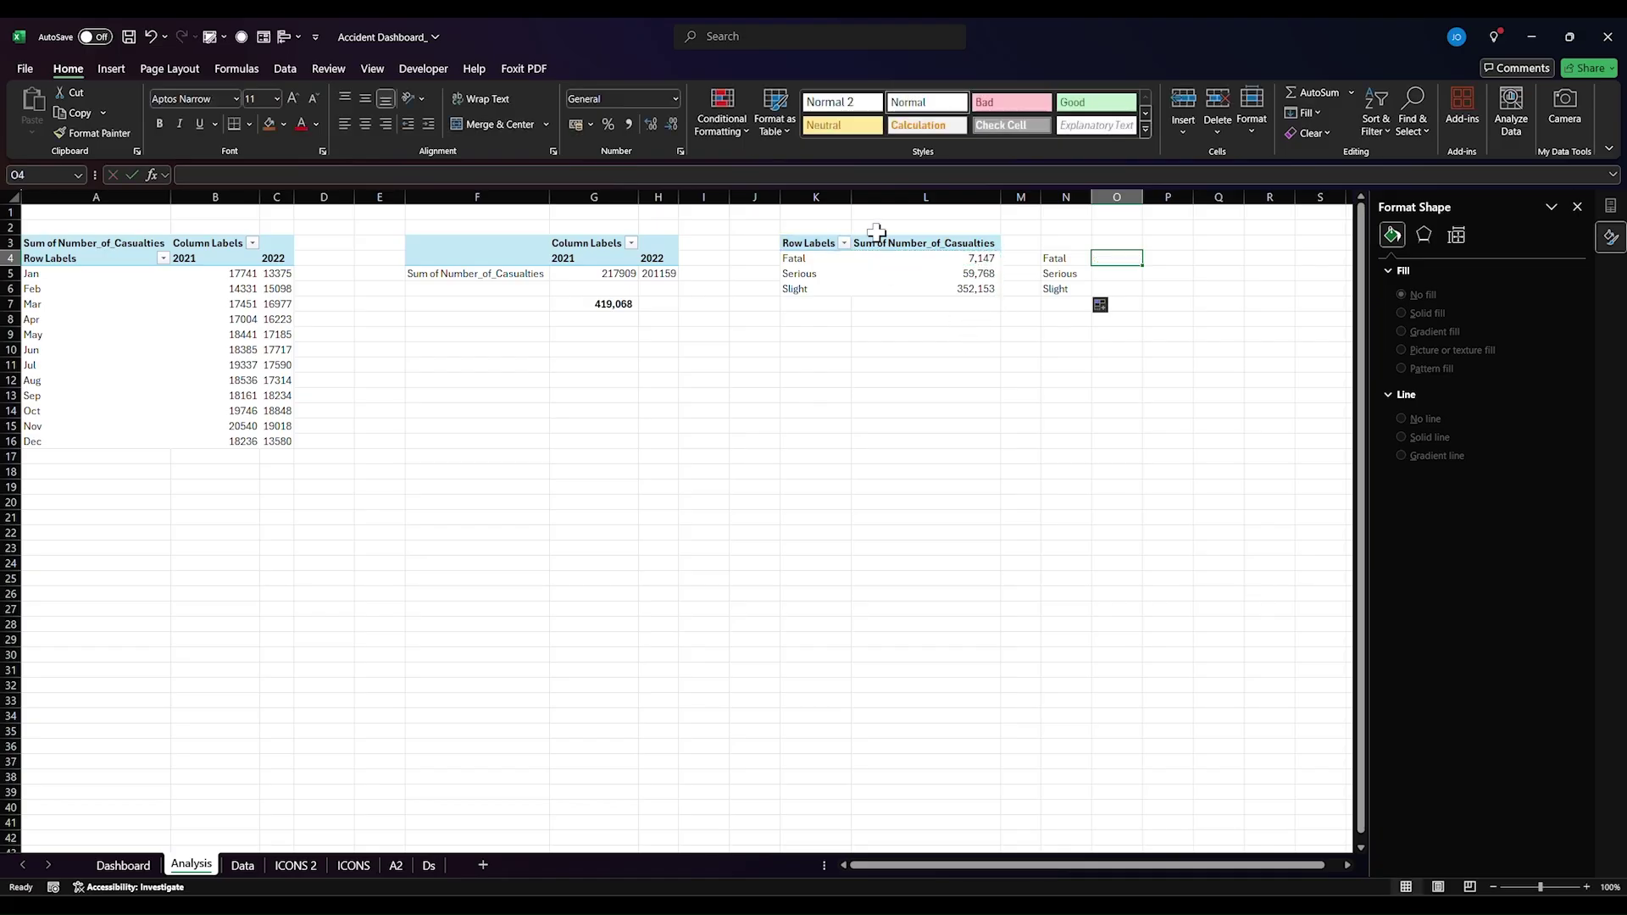
- Turn on grand totals for columns only in the casualties-by-severity PivotTable at K3
{"action": "left_click", "coordinate": [788, 255]}
{"action": "left_click_drag", "start_coordinate": [788, 255], "coordinate": [937, 283]}
{"action": "key", "text": "ctrl+z"}
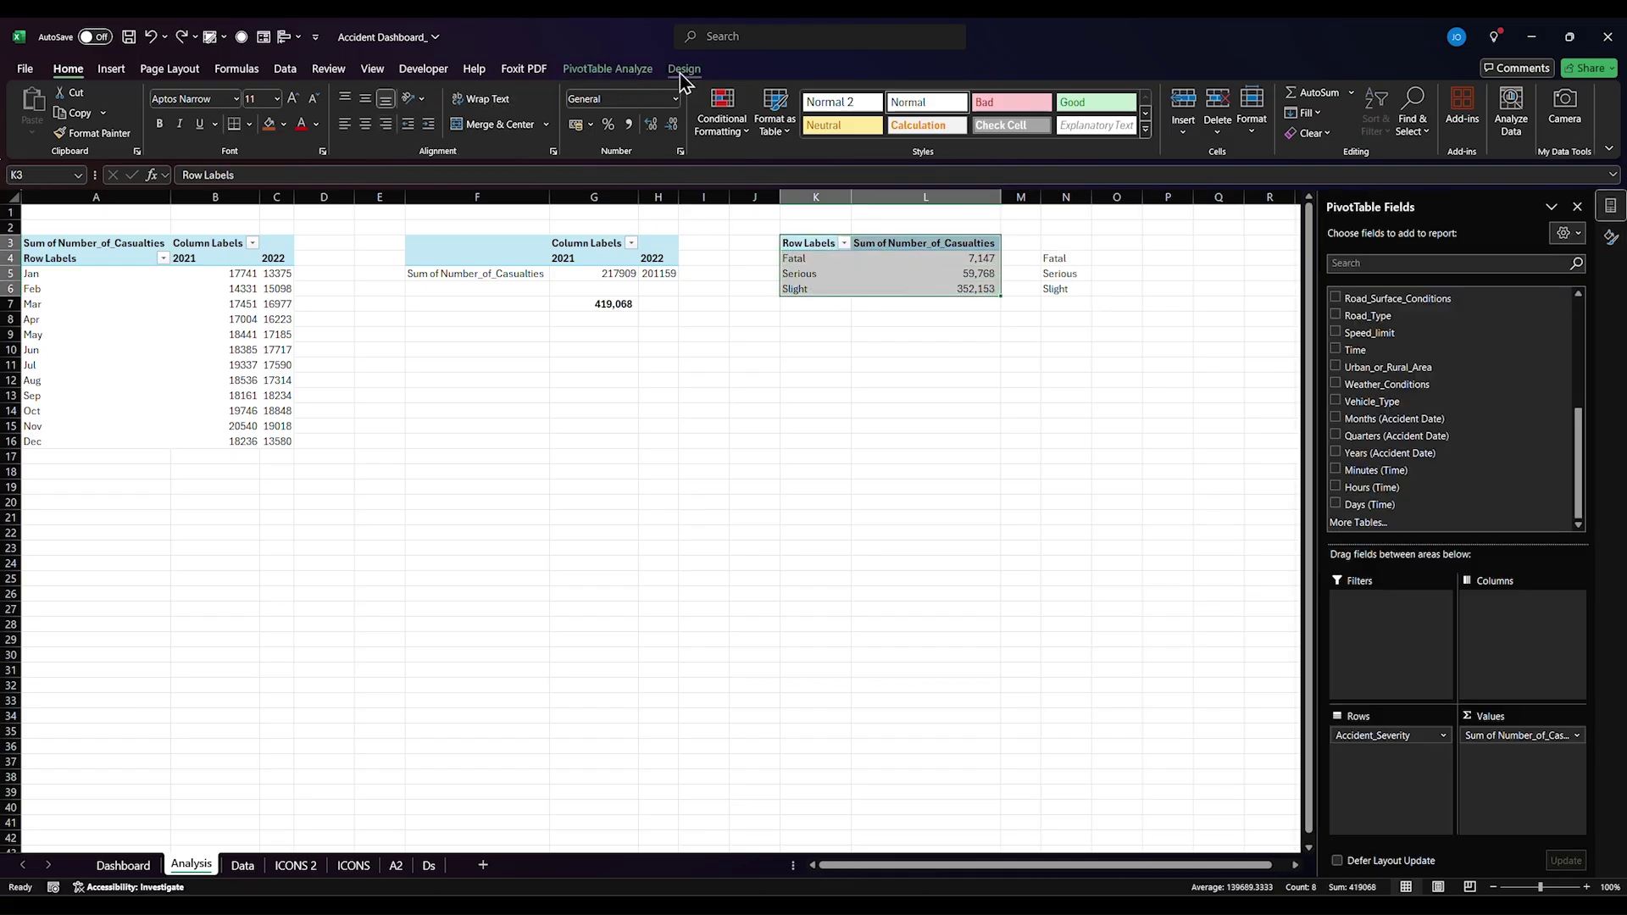
{"action": "left_click", "coordinate": [683, 70]}
{"action": "left_click", "coordinate": [78, 119]}
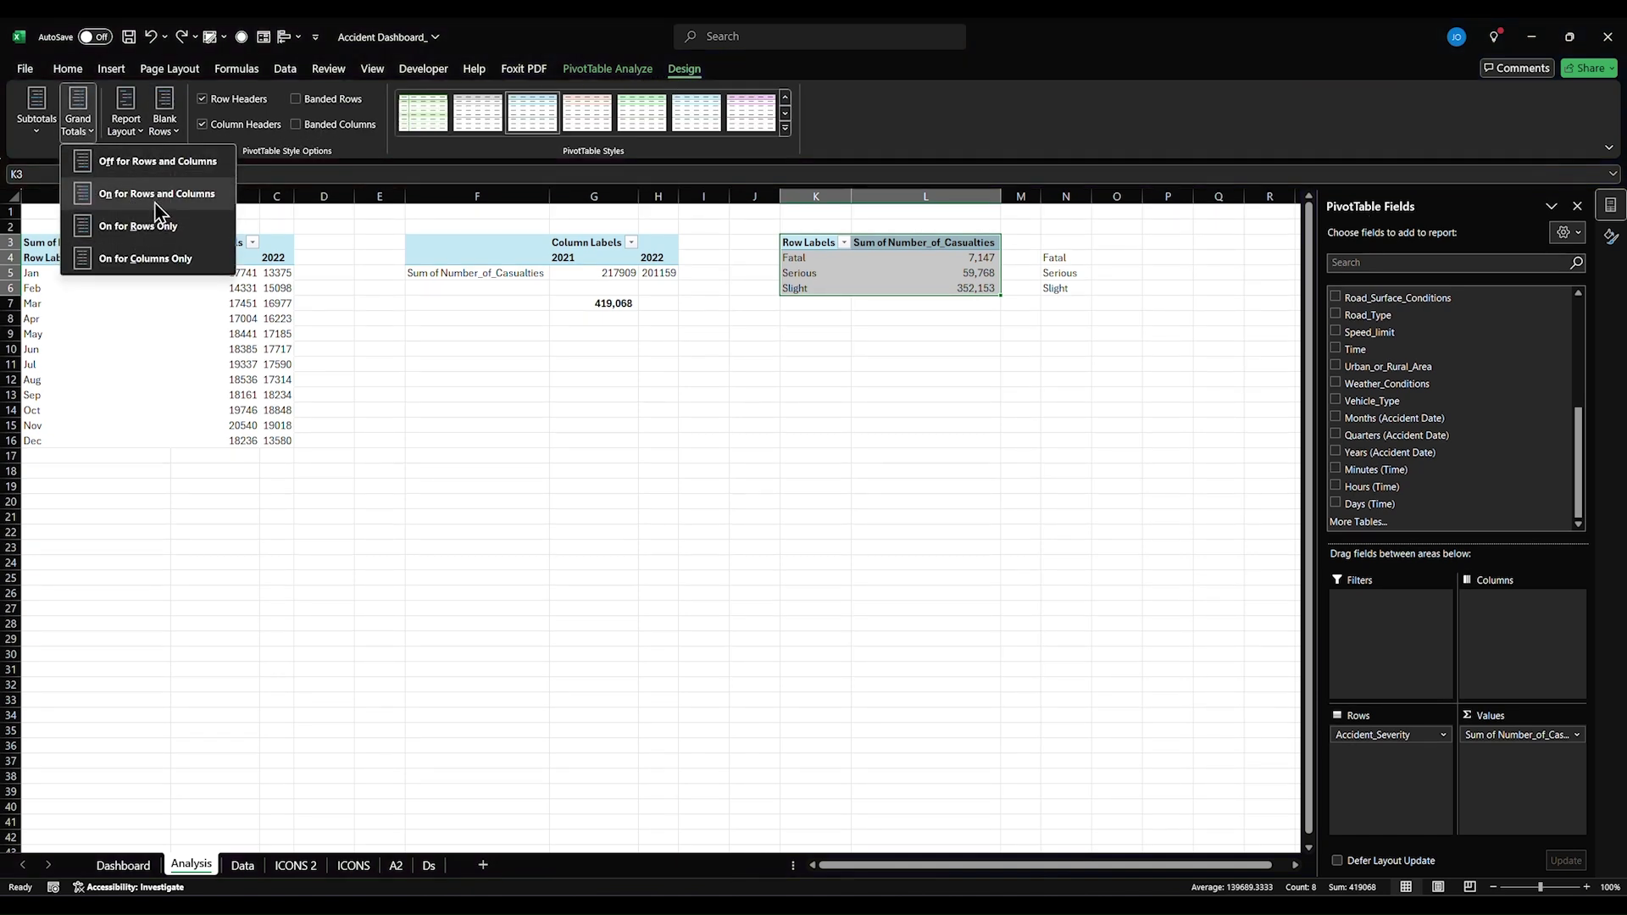
{"action": "left_click", "coordinate": [148, 258]}
{"action": "left_click", "coordinate": [1062, 363]}
{"action": "left_click", "coordinate": [1047, 273]}
{"action": "left_click", "coordinate": [1085, 257]}
{"action": "left_click", "coordinate": [1110, 258]}
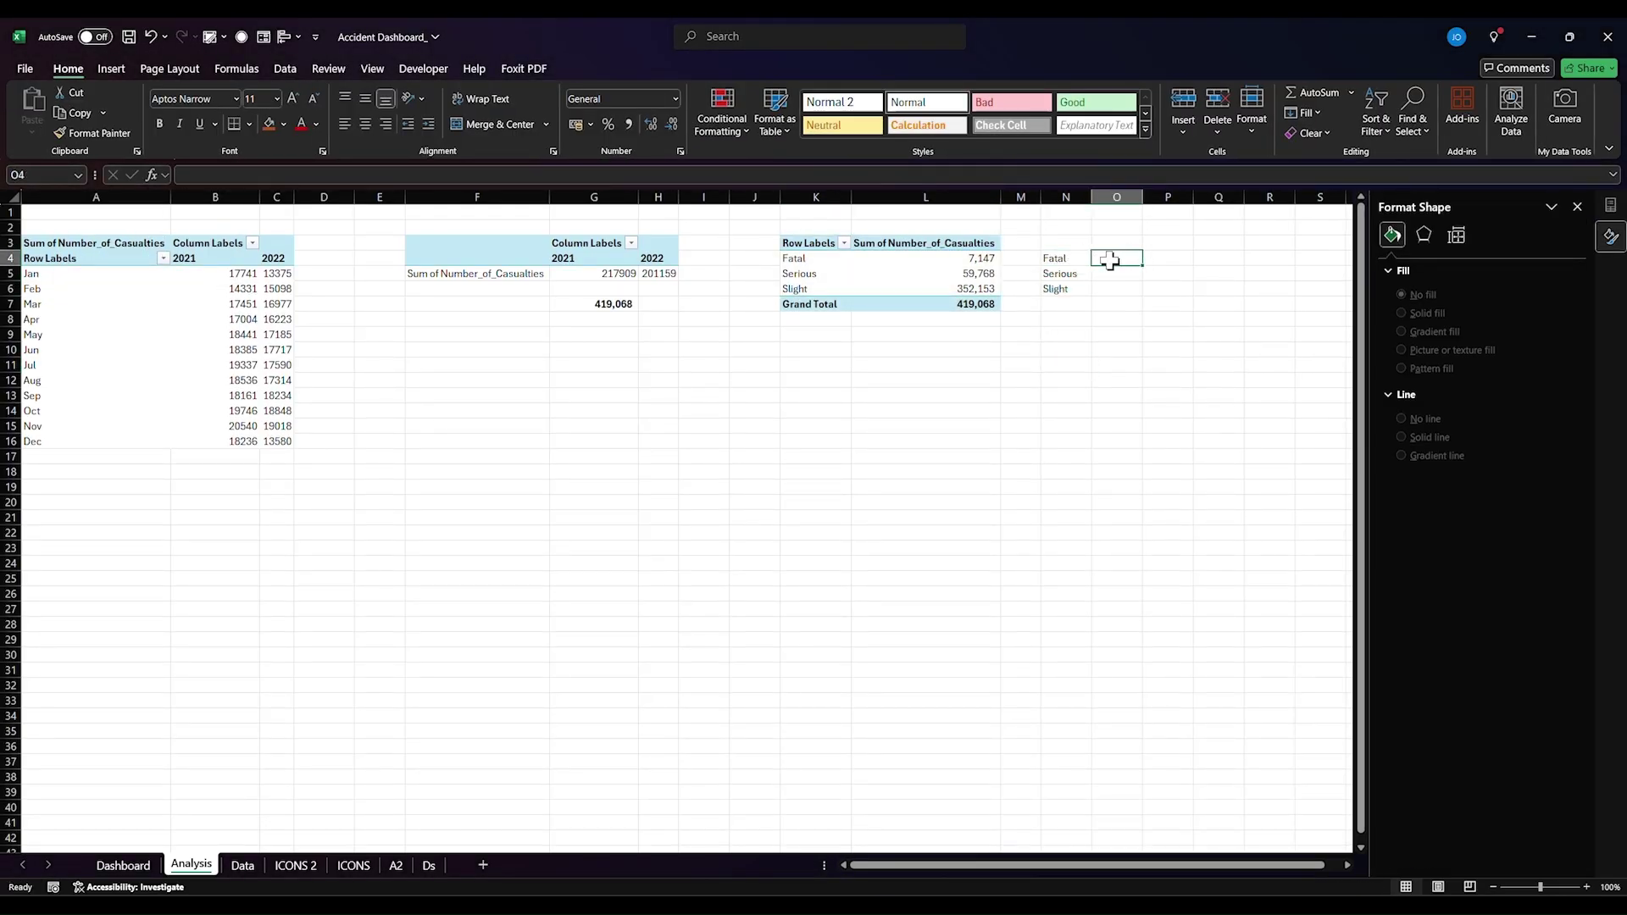
{"action": "type", "text": "="}
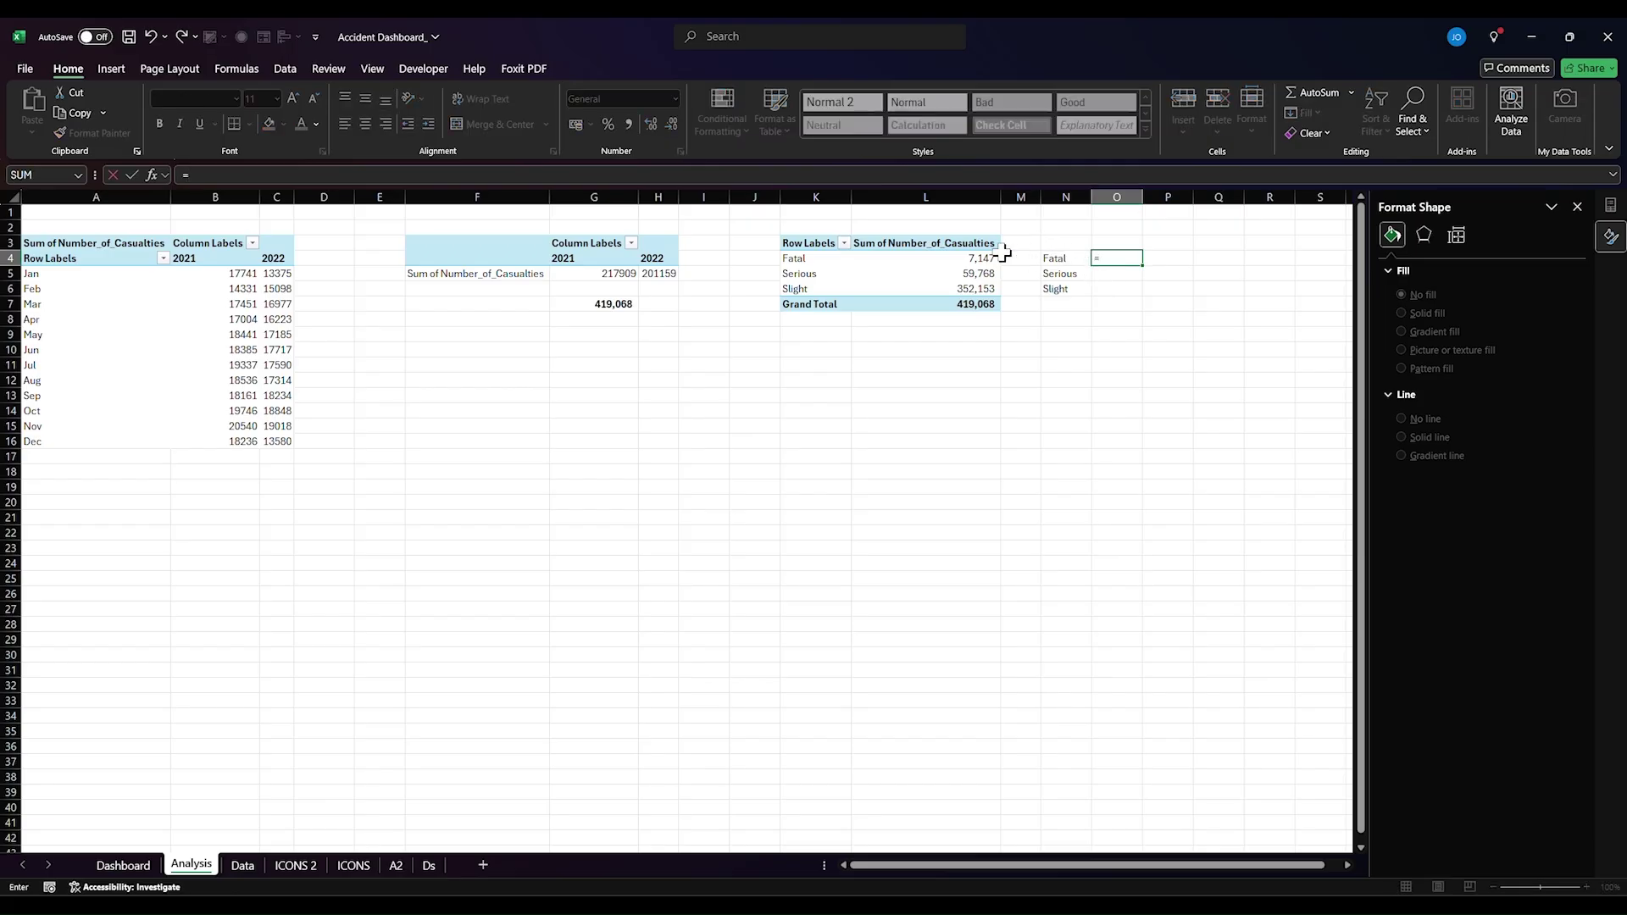
{"action": "left_click", "coordinate": [983, 259]}
{"action": "type", "text": "/"}
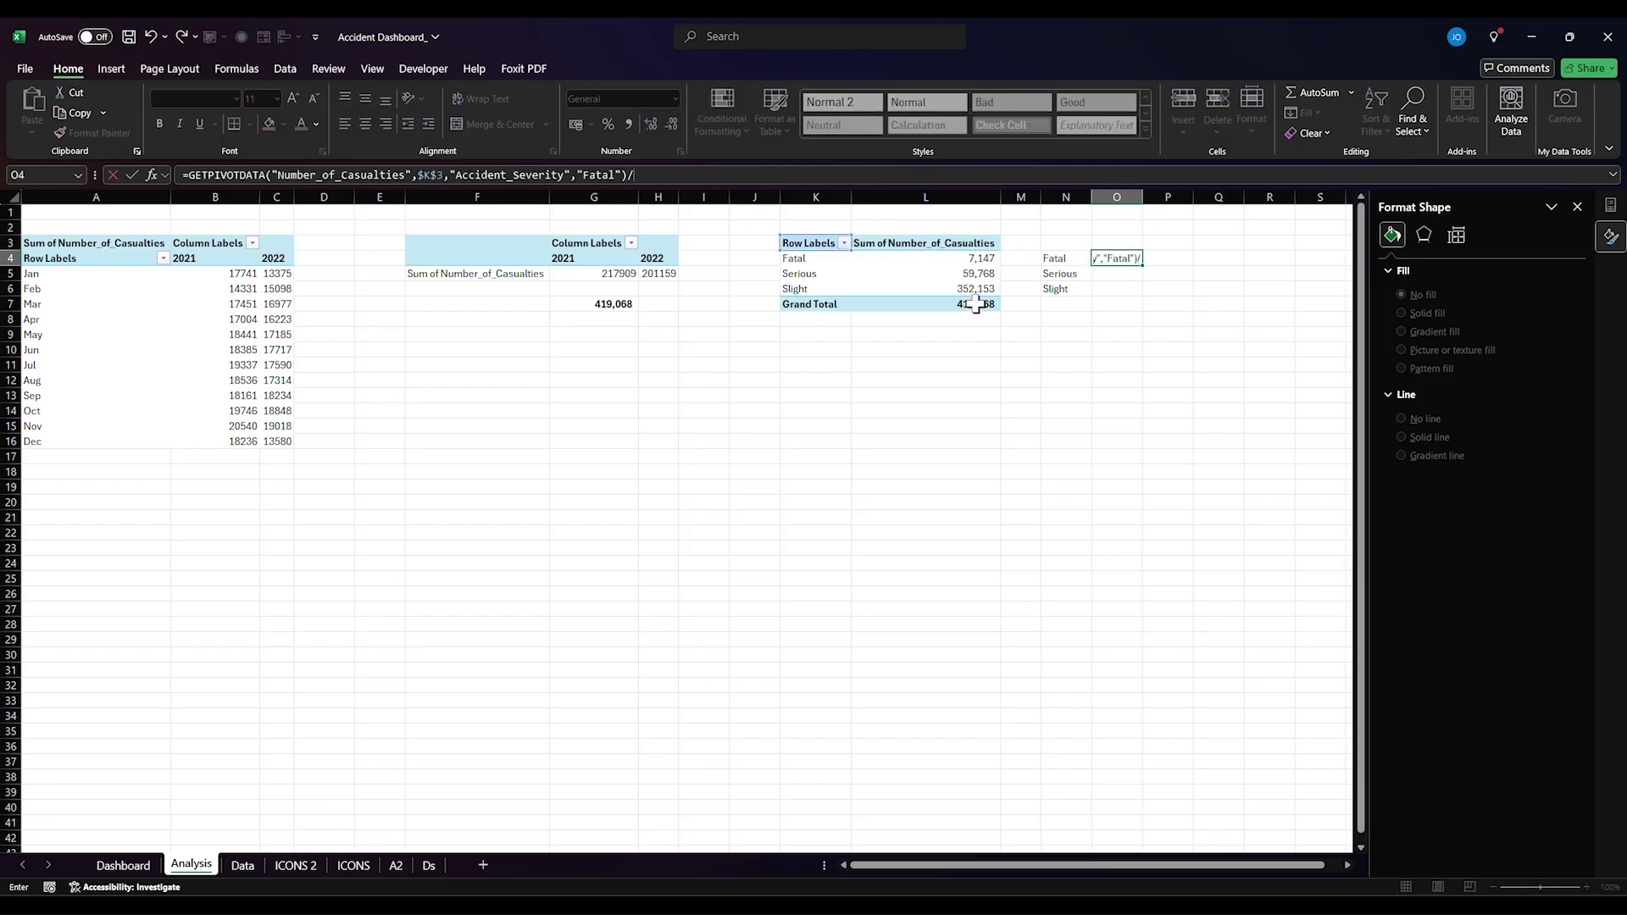
{"action": "left_click_drag", "start_coordinate": [975, 266], "coordinate": [974, 270]}
{"action": "key", "text": "BackSpace"}
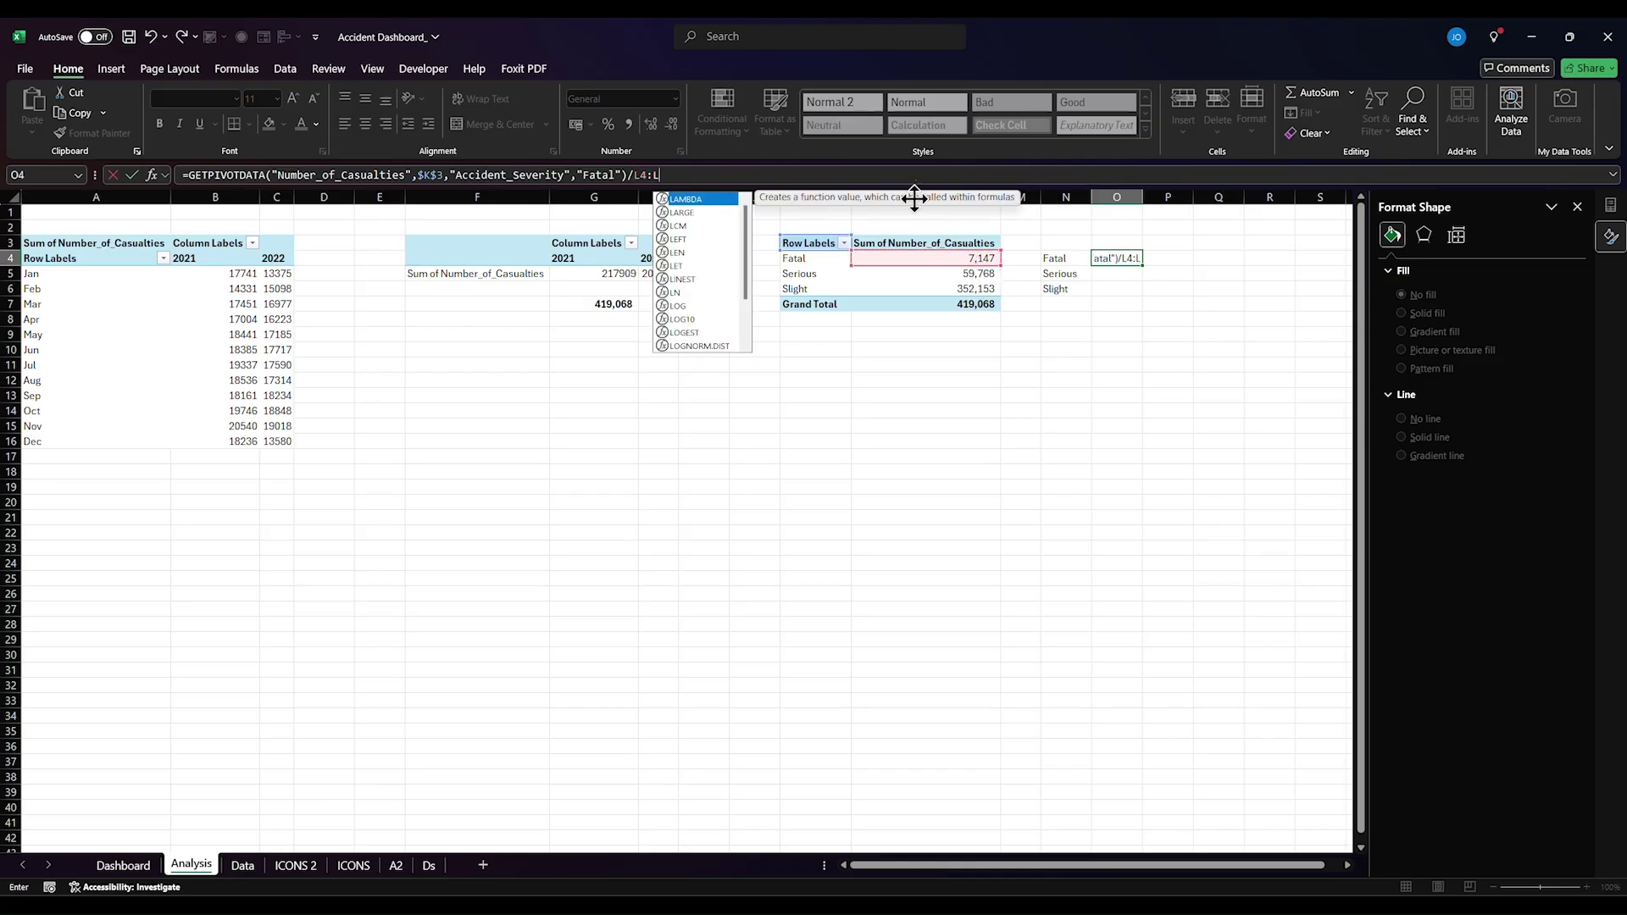
{"action": "left_click_drag", "start_coordinate": [739, 175], "coordinate": [100, 185]}
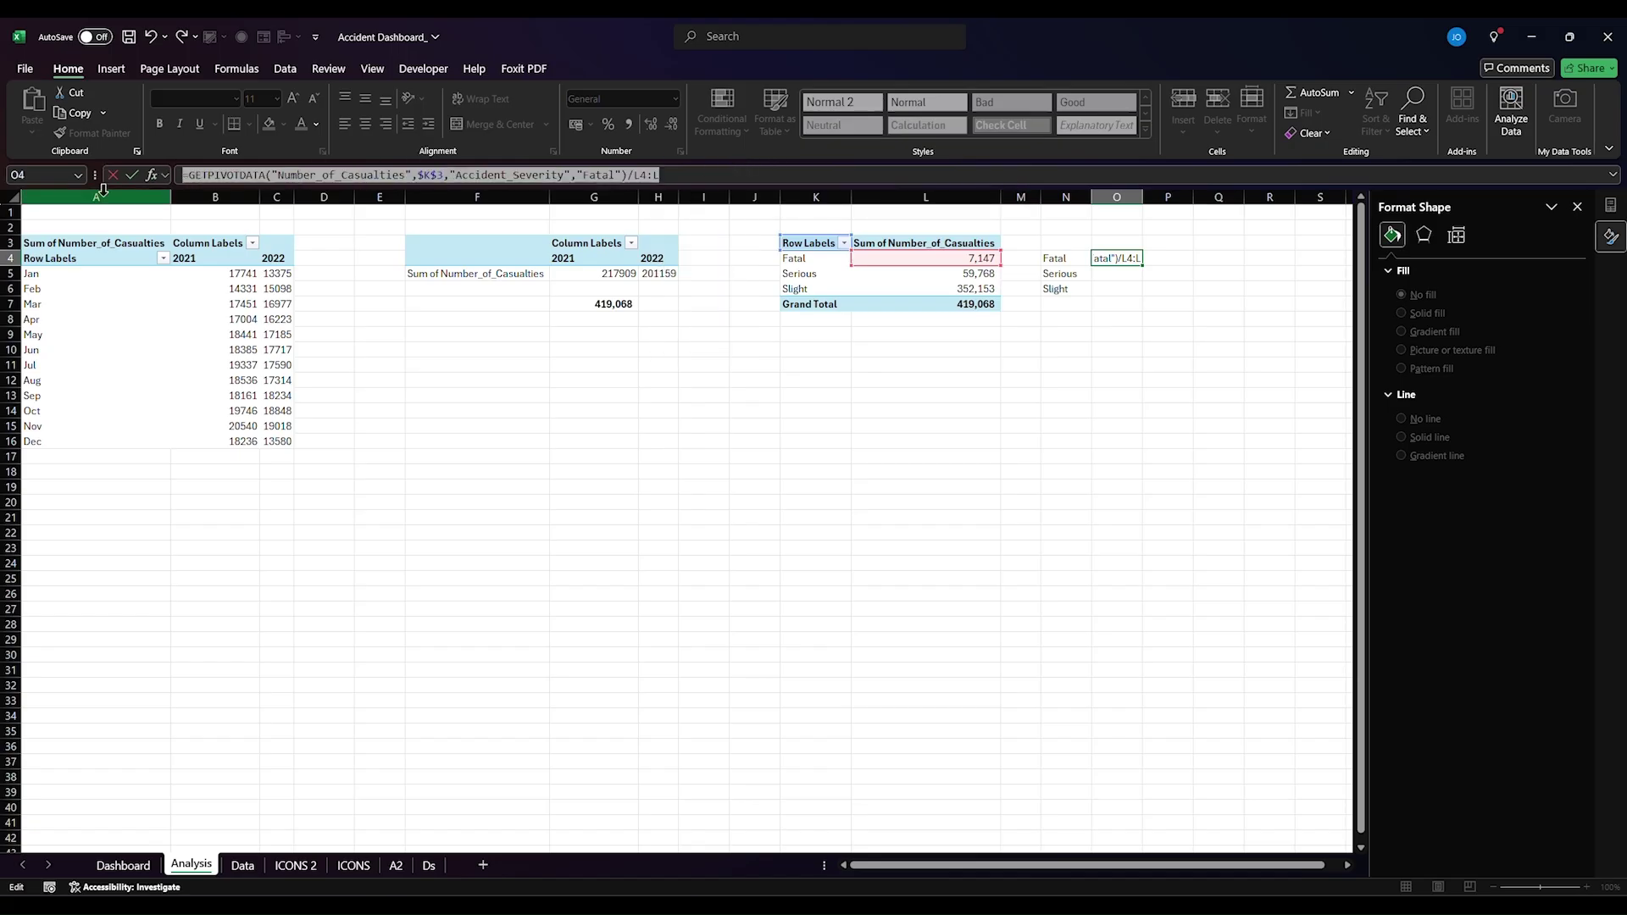
{"action": "key", "text": "BackSpace"}
- Enter =L4/$L$7 in cell O4 to calculate the fatal casualties' share of the grand total
{"action": "type", "text": "="}
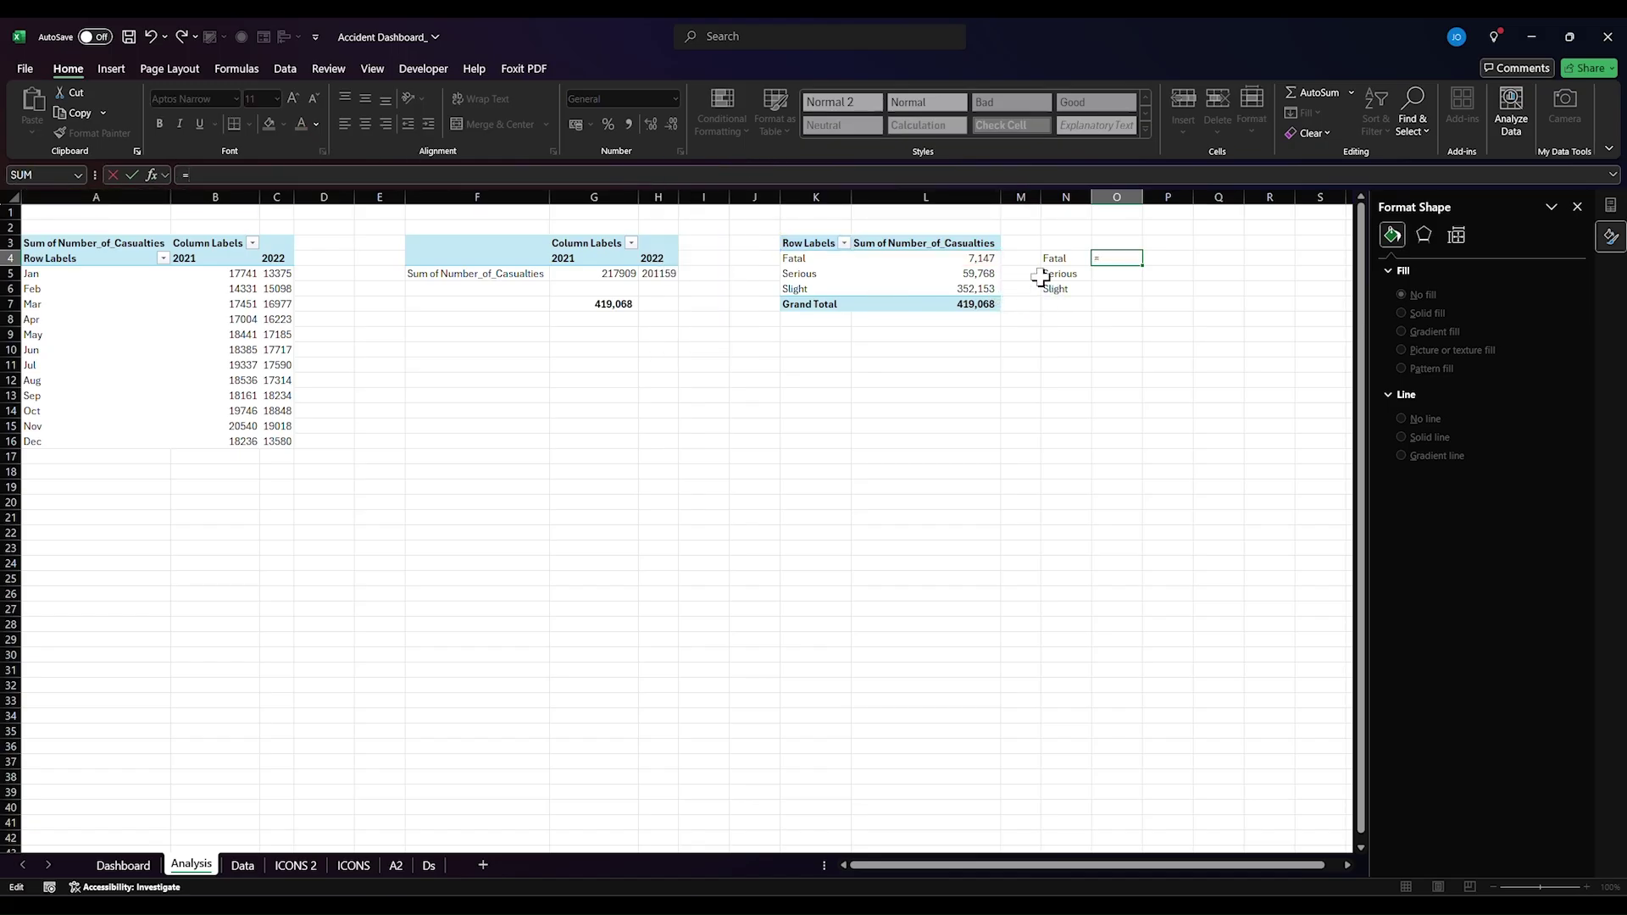
{"action": "left_click_drag", "start_coordinate": [992, 258], "coordinate": [988, 272]}
{"action": "key", "text": "BackSpace"}
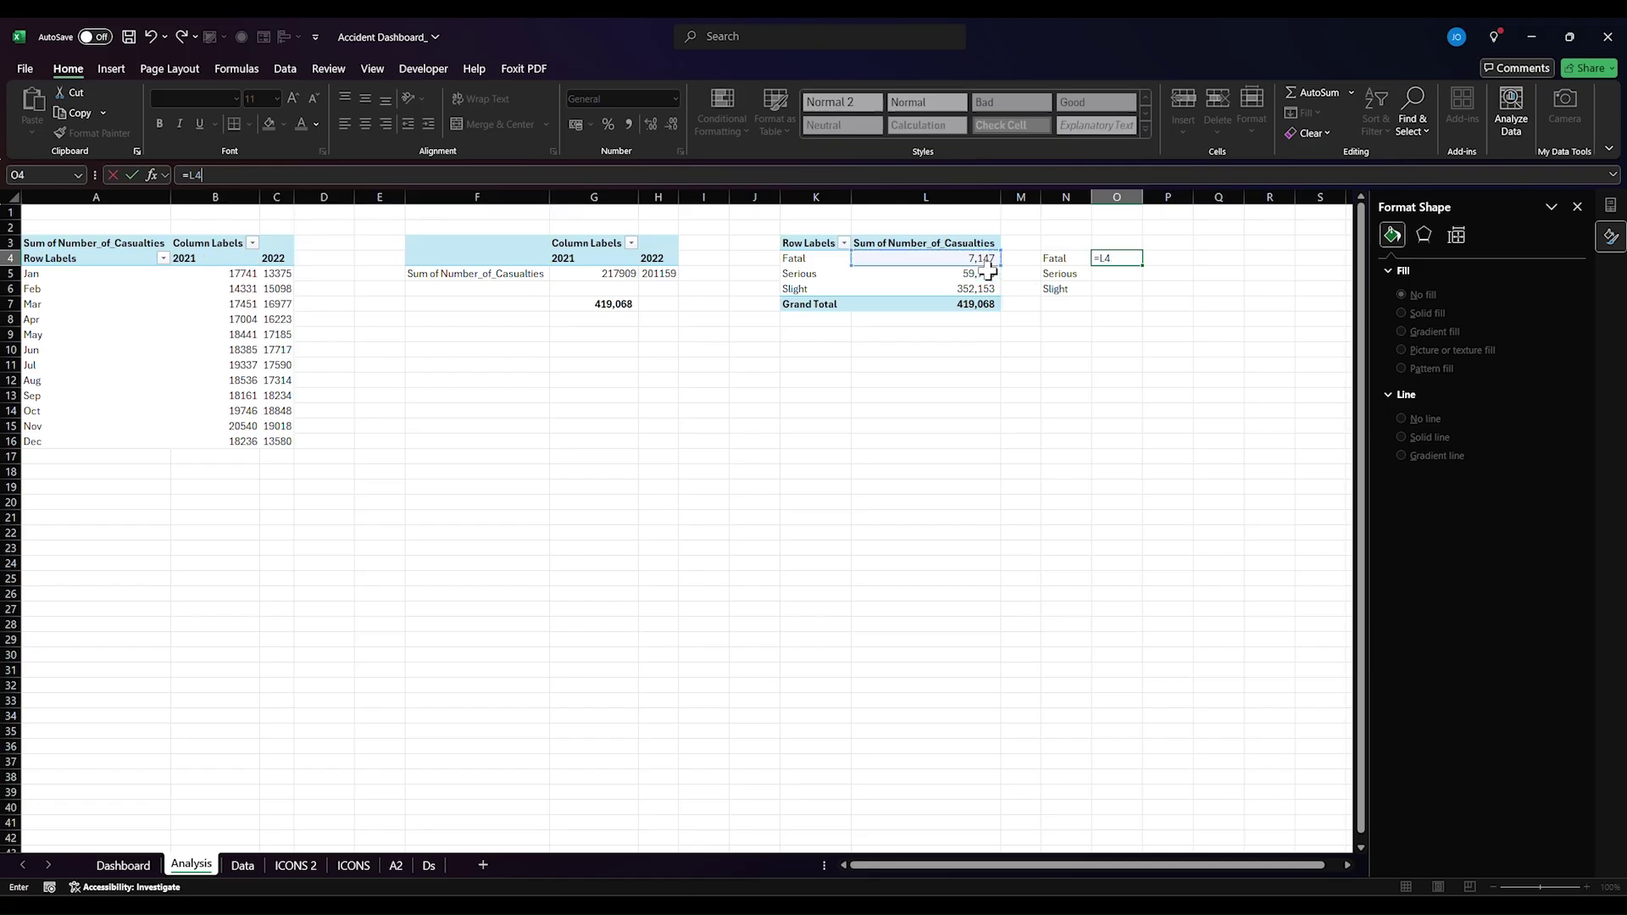
{"action": "type", "text": "/"}
{"action": "left_click", "coordinate": [988, 304]}
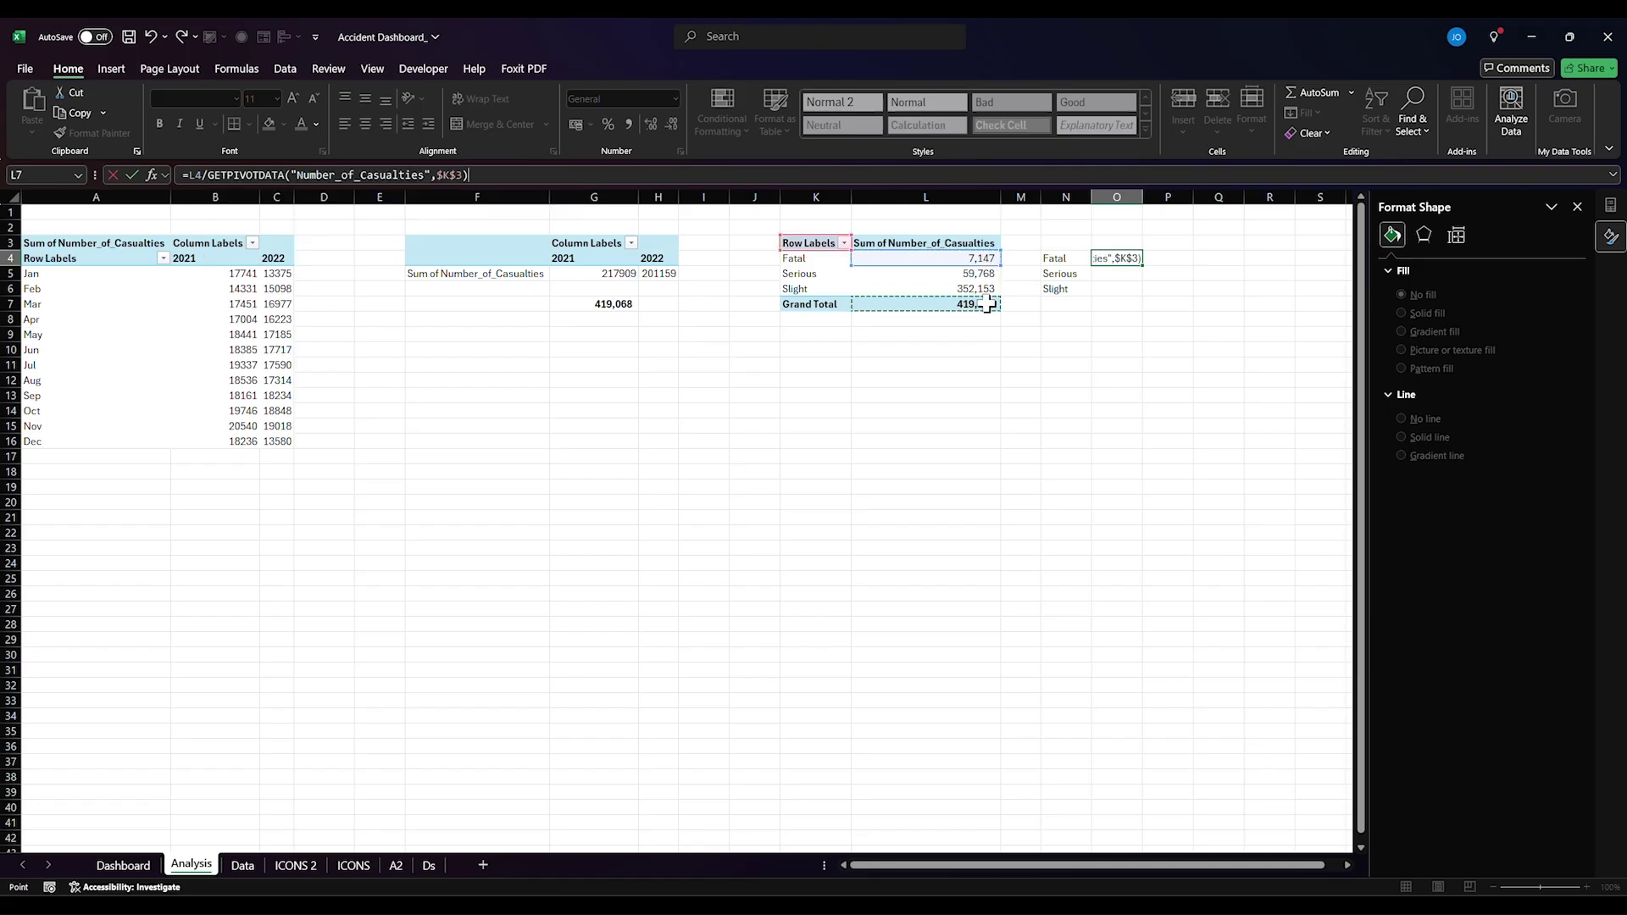
{"action": "left_click_drag", "start_coordinate": [986, 304], "coordinate": [992, 317]}
{"action": "key", "text": "BackSpace"}
{"action": "key", "text": "BackSpace"}
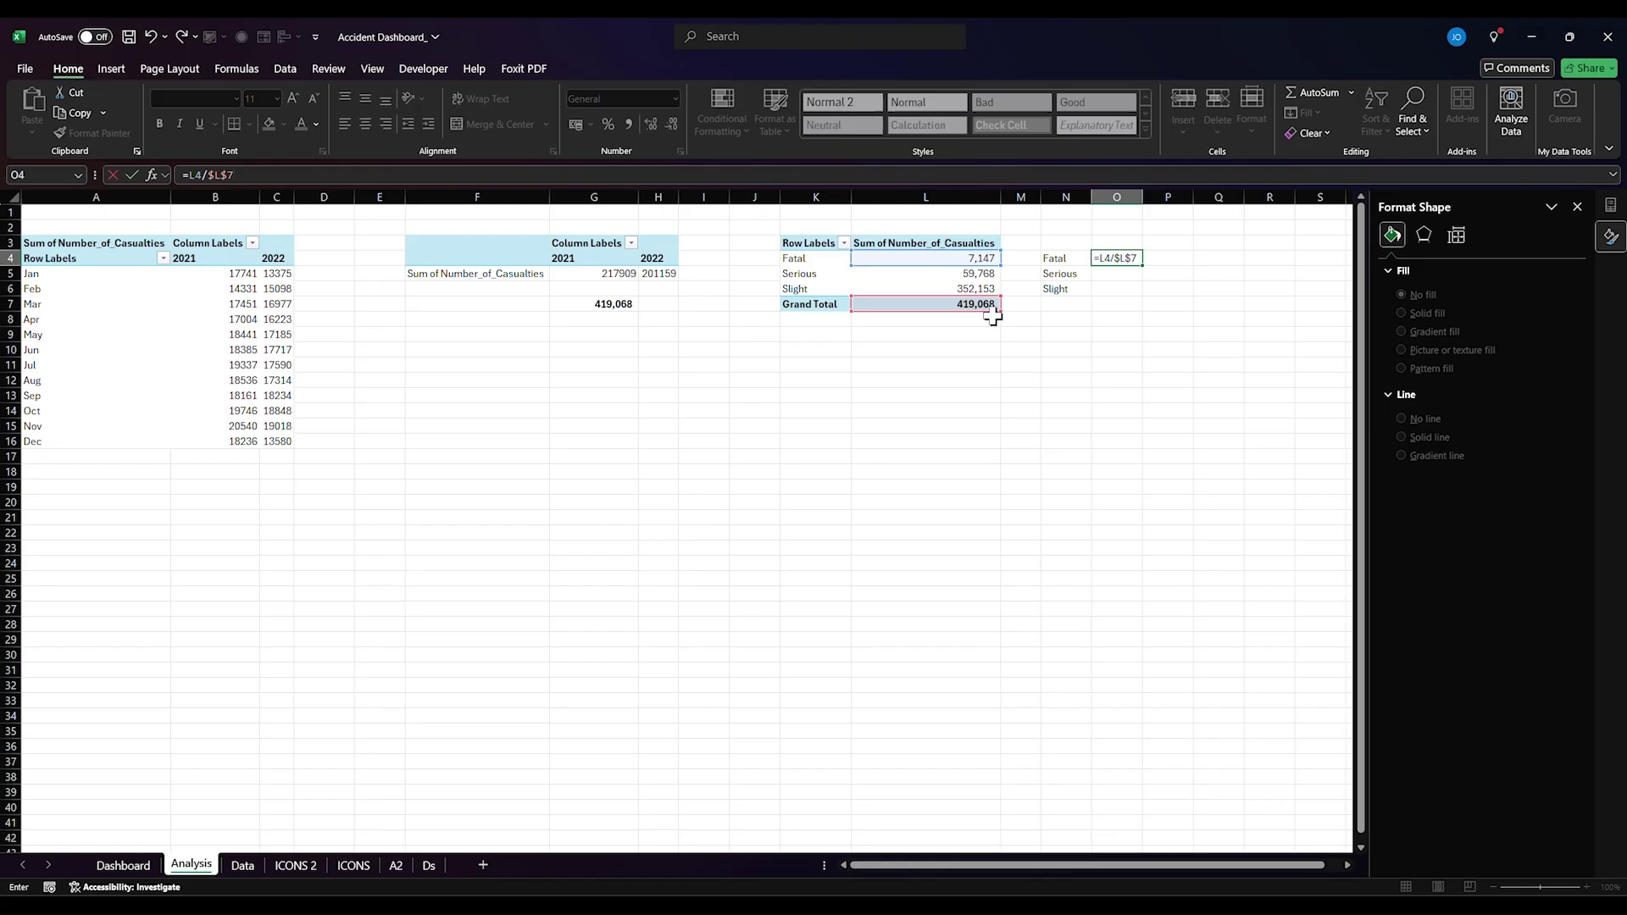
{"action": "key", "text": "Return"}
- Fill the share formula from O4 down to O6 and format the three cells as percentages
{"action": "left_click", "coordinate": [1115, 256]}
{"action": "left_click_drag", "start_coordinate": [1145, 266], "coordinate": [1147, 292]}
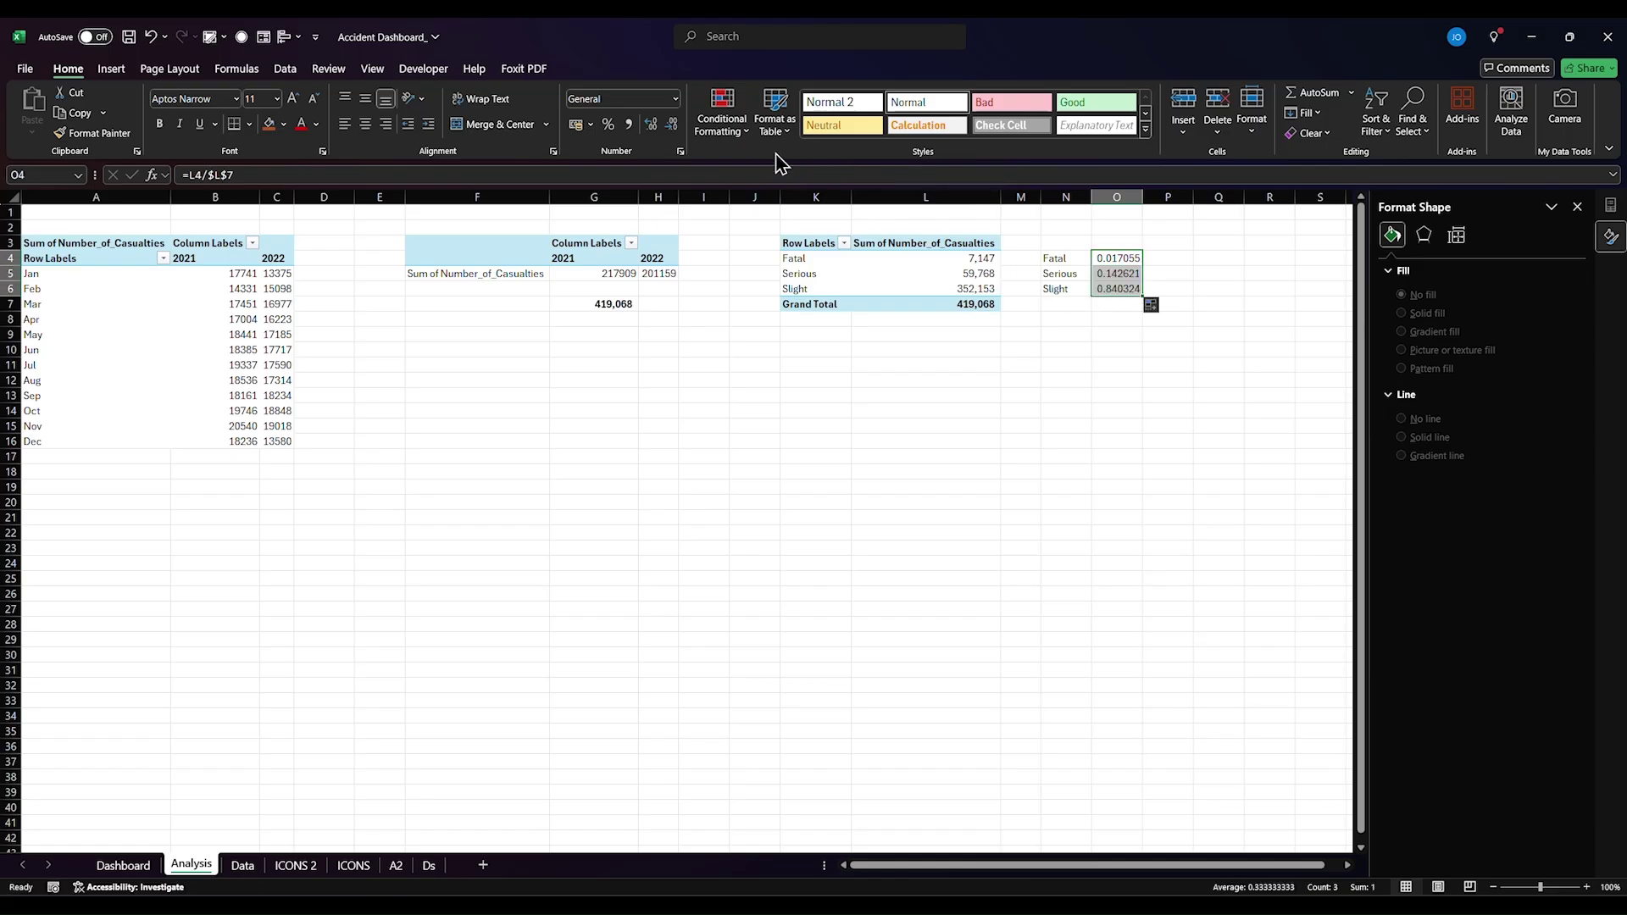
{"action": "left_click", "coordinate": [605, 125]}
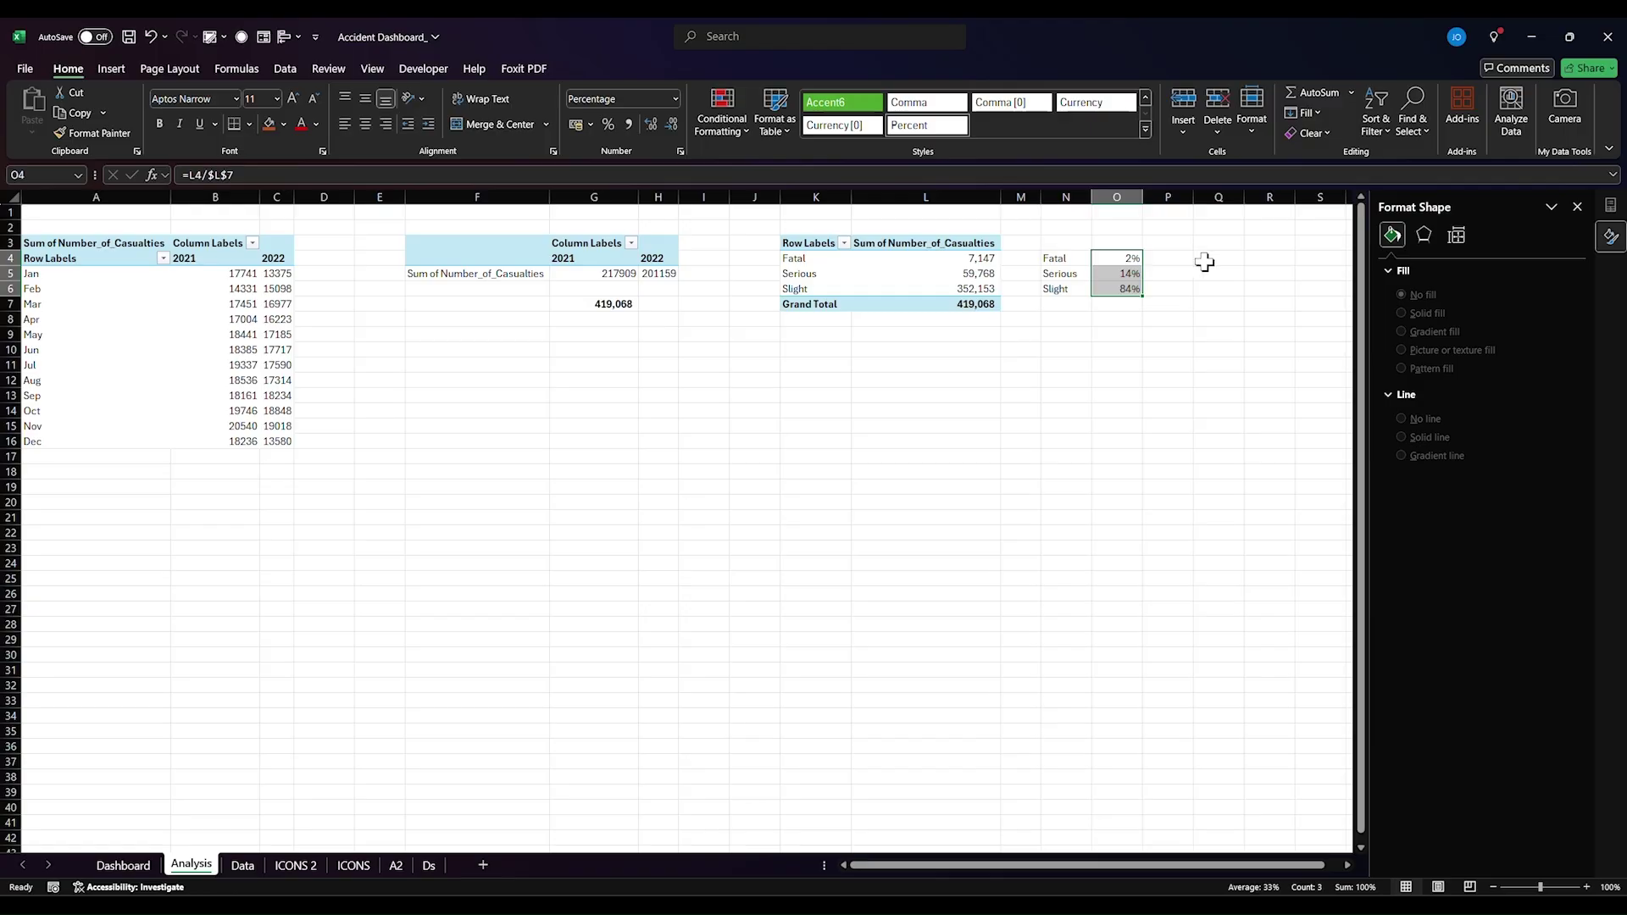
- Enter 100% in cell Q4 and fill it down to Q6
{"action": "left_click", "coordinate": [1203, 261]}
{"action": "type", "text": "100"}
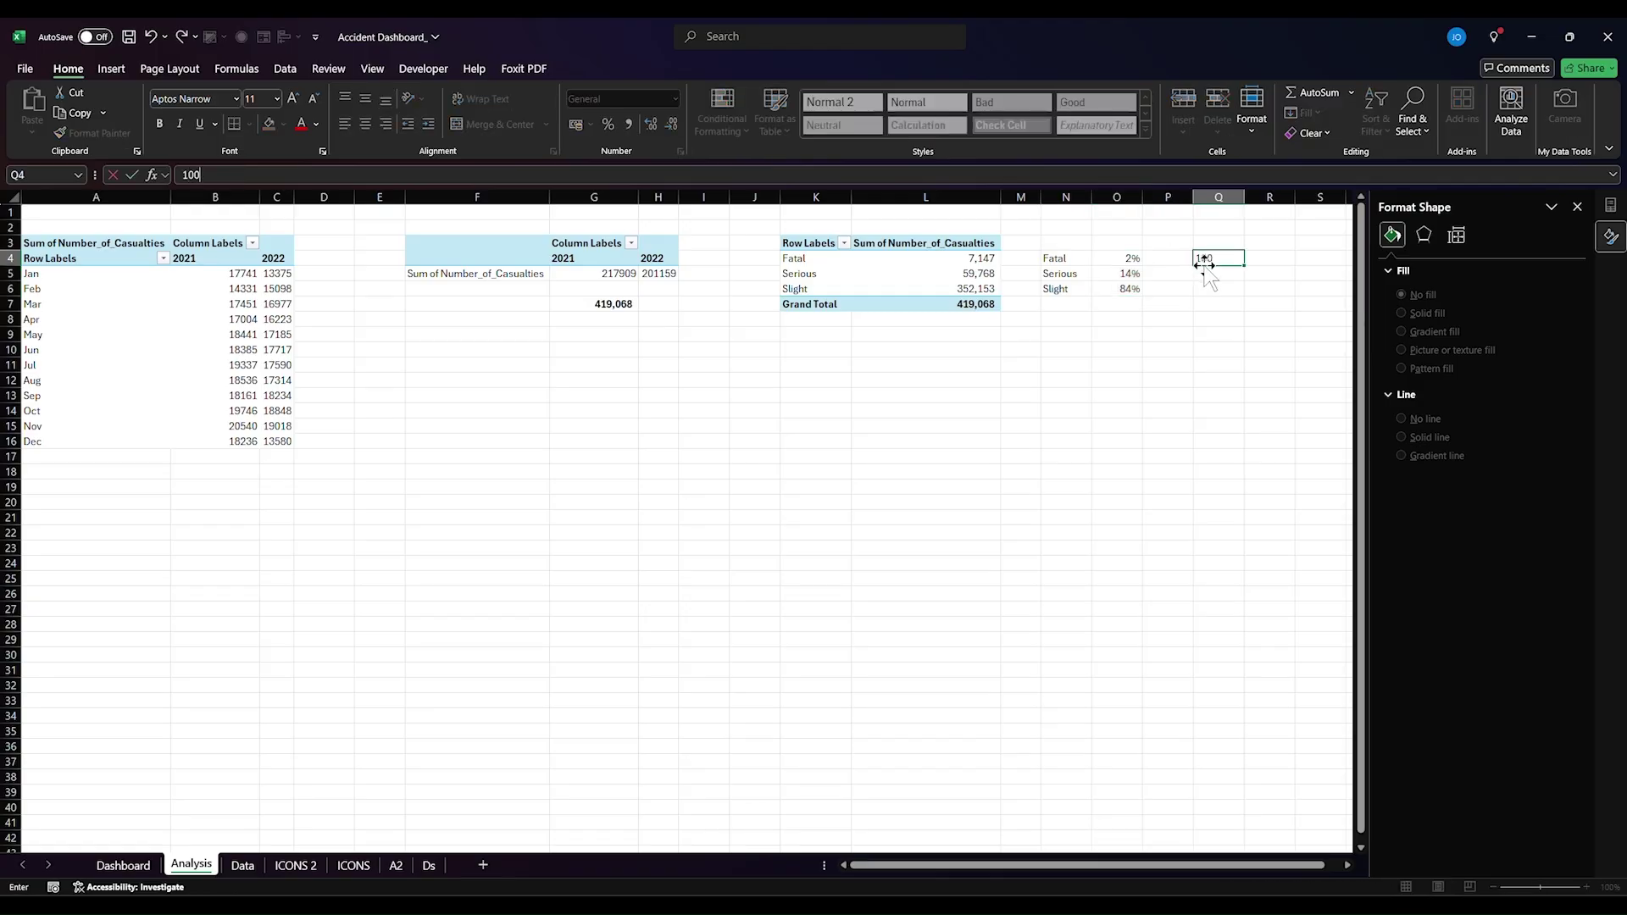
{"action": "key", "text": "ctrl+Return"}
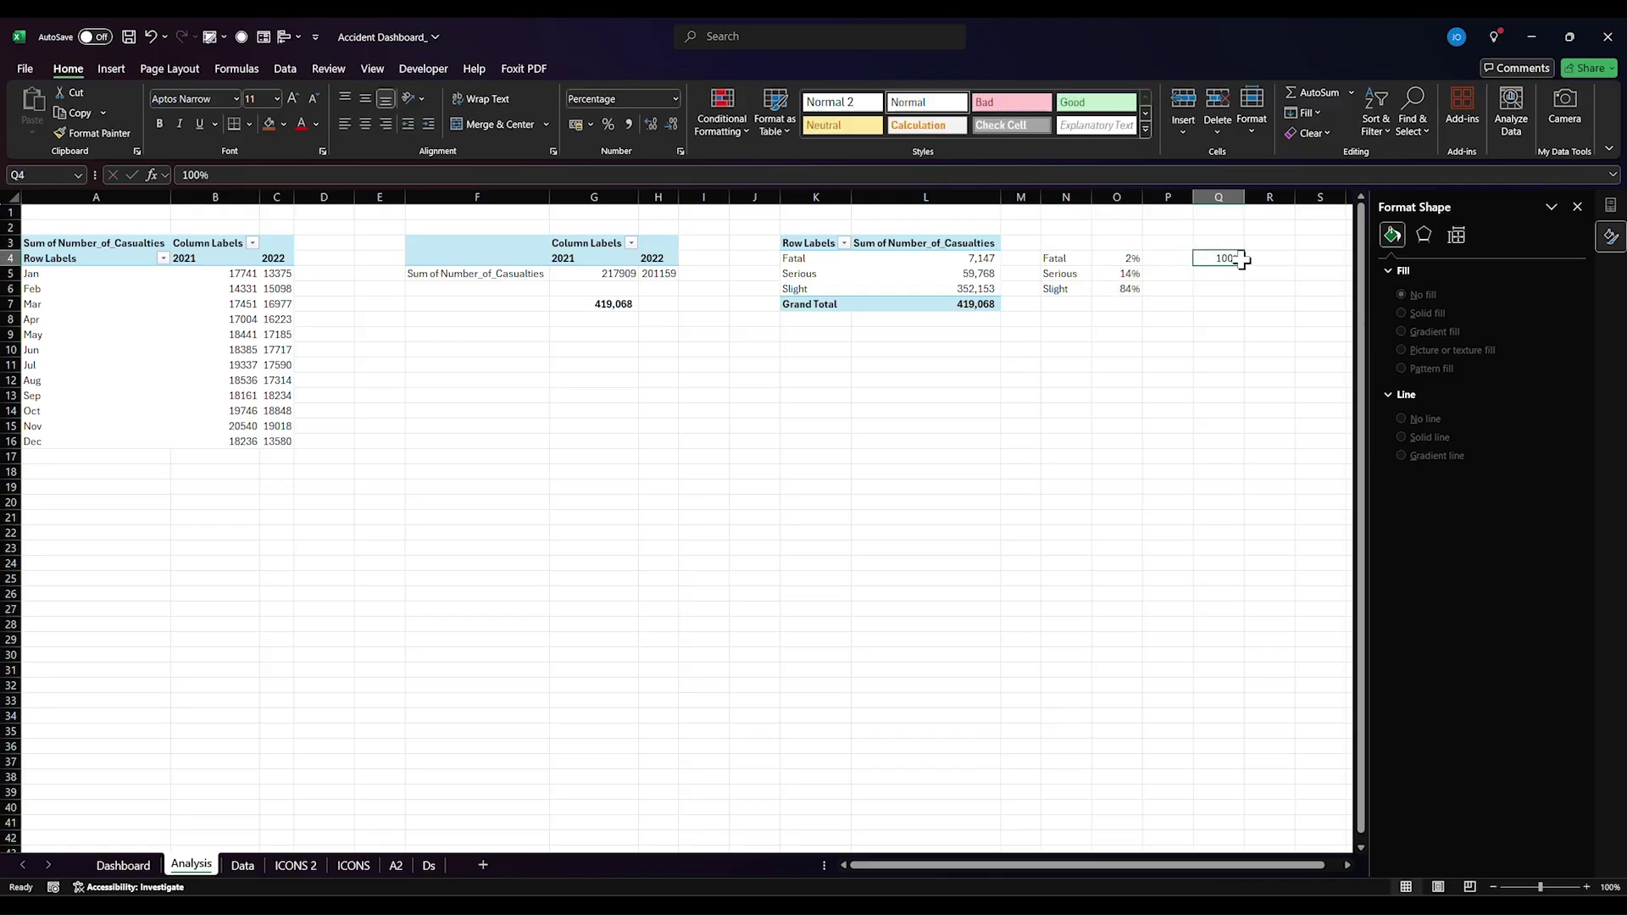
{"action": "left_click_drag", "start_coordinate": [1243, 265], "coordinate": [1246, 292]}
- Calculate the remaining percentage in P4 with =Q4-O4 and fill the formula down to P6
{"action": "left_click", "coordinate": [1156, 259]}
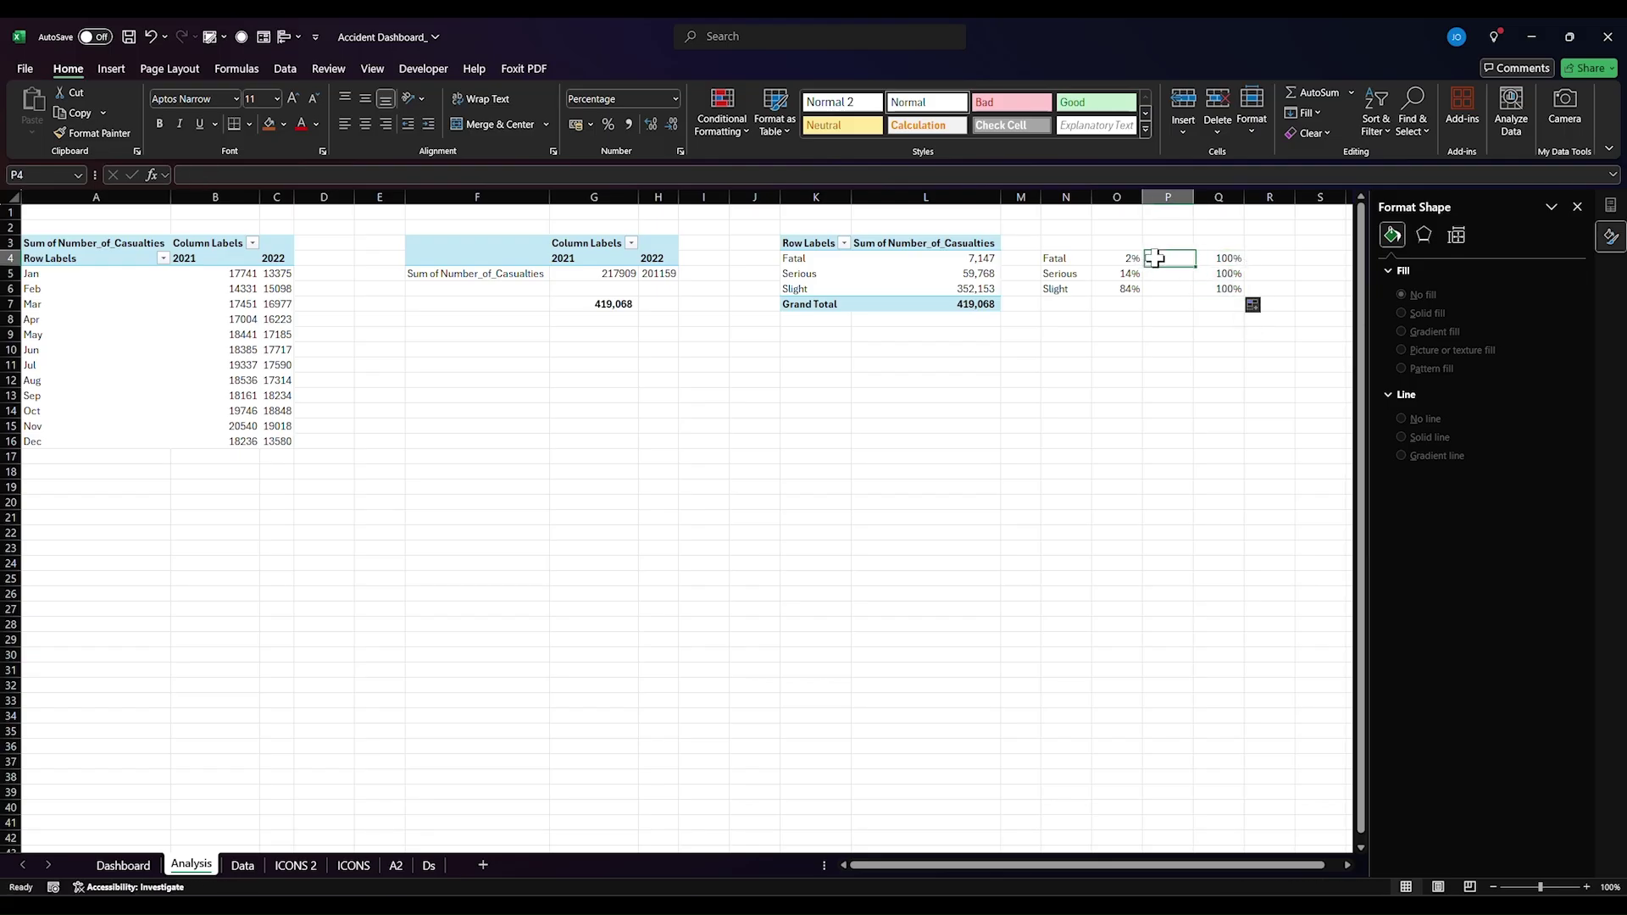
{"action": "type", "text": "="}
{"action": "left_click", "coordinate": [1226, 259]}
{"action": "type", "text": "-"}
{"action": "left_click", "coordinate": [1133, 259]}
{"action": "key", "text": "Return"}
{"action": "left_click", "coordinate": [1182, 260]}
{"action": "left_click_drag", "start_coordinate": [1194, 268], "coordinate": [1195, 293]}
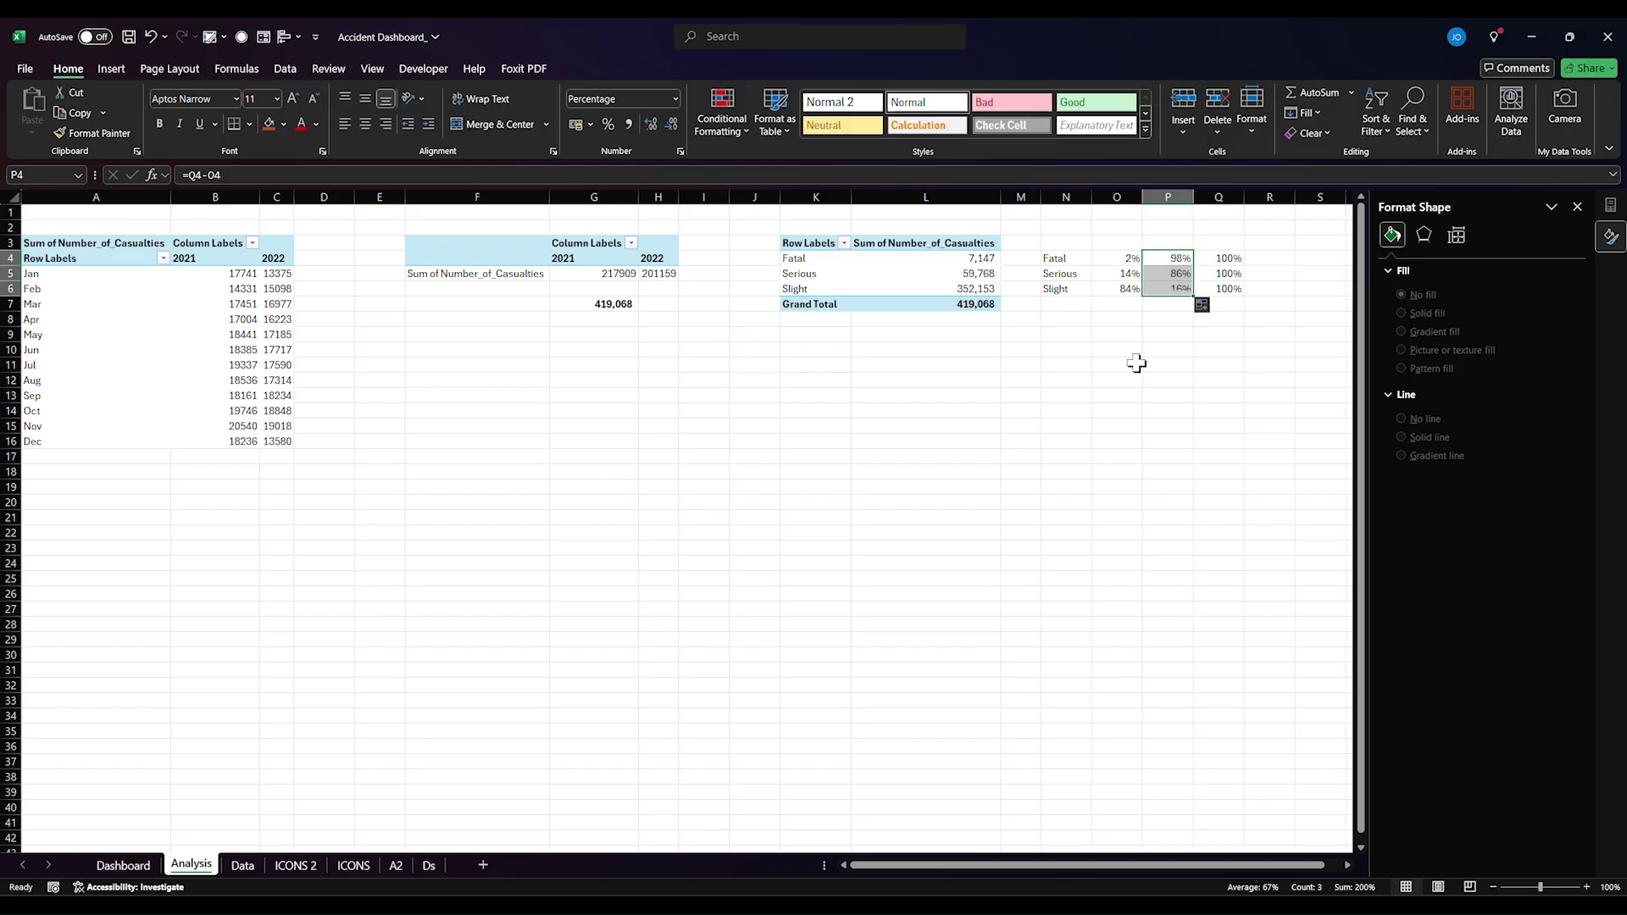
{"action": "left_click", "coordinate": [1131, 365]}
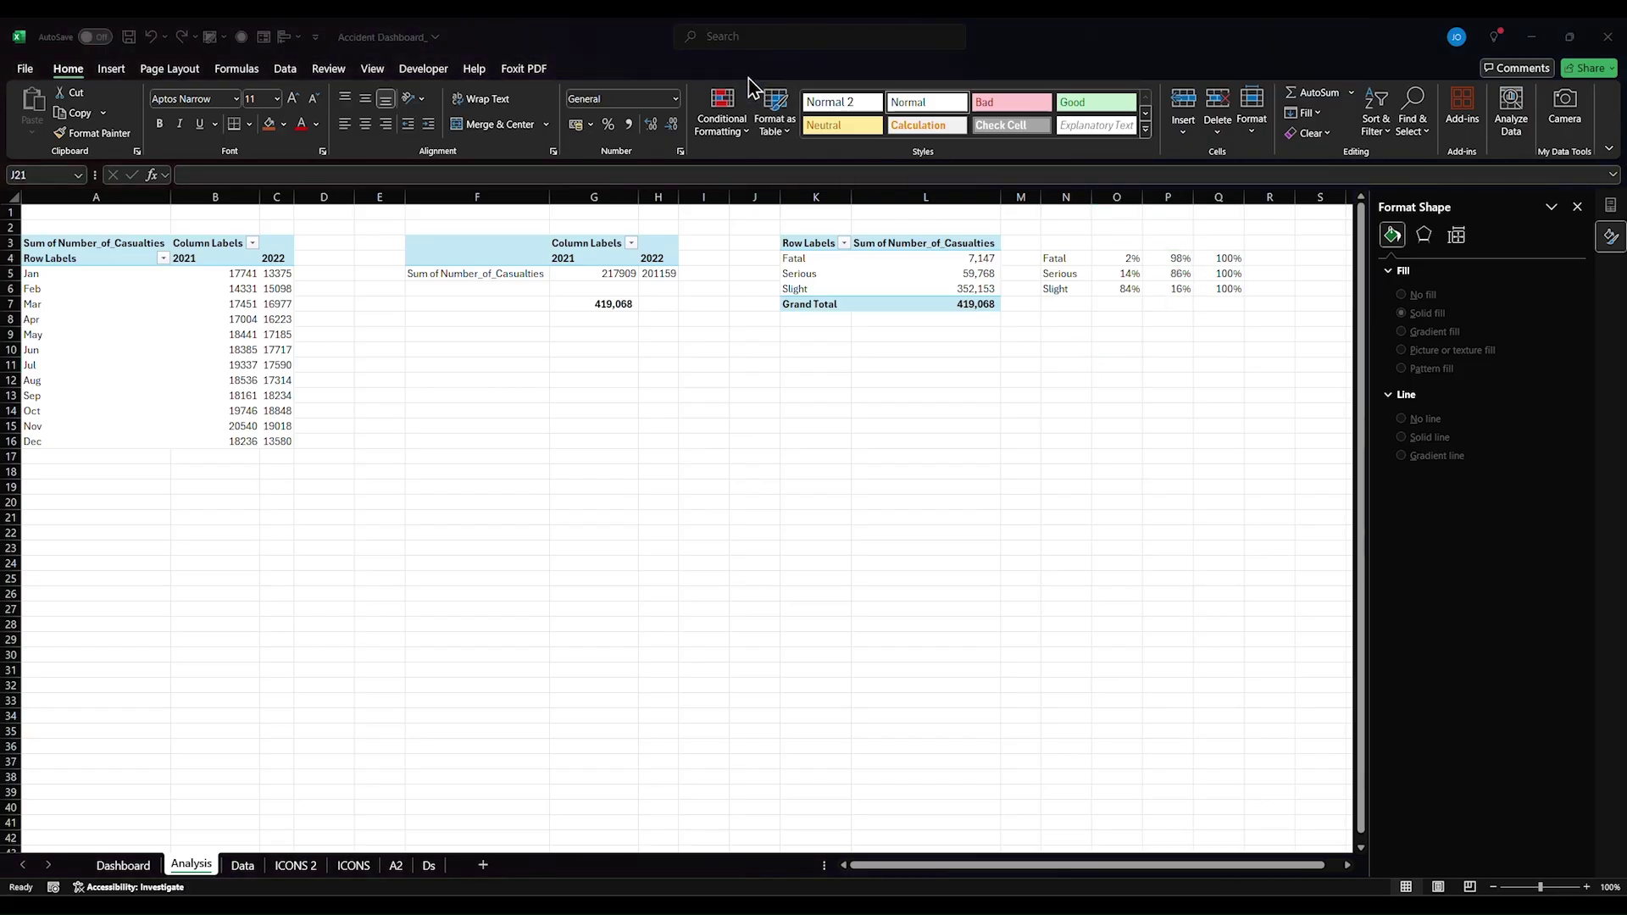
{"action": "left_click", "coordinate": [755, 517]}
- Insert a doughnut chart from the Fatal row's label and percentages in N4:P4
{"action": "left_click_drag", "start_coordinate": [1060, 258], "coordinate": [1155, 256]}
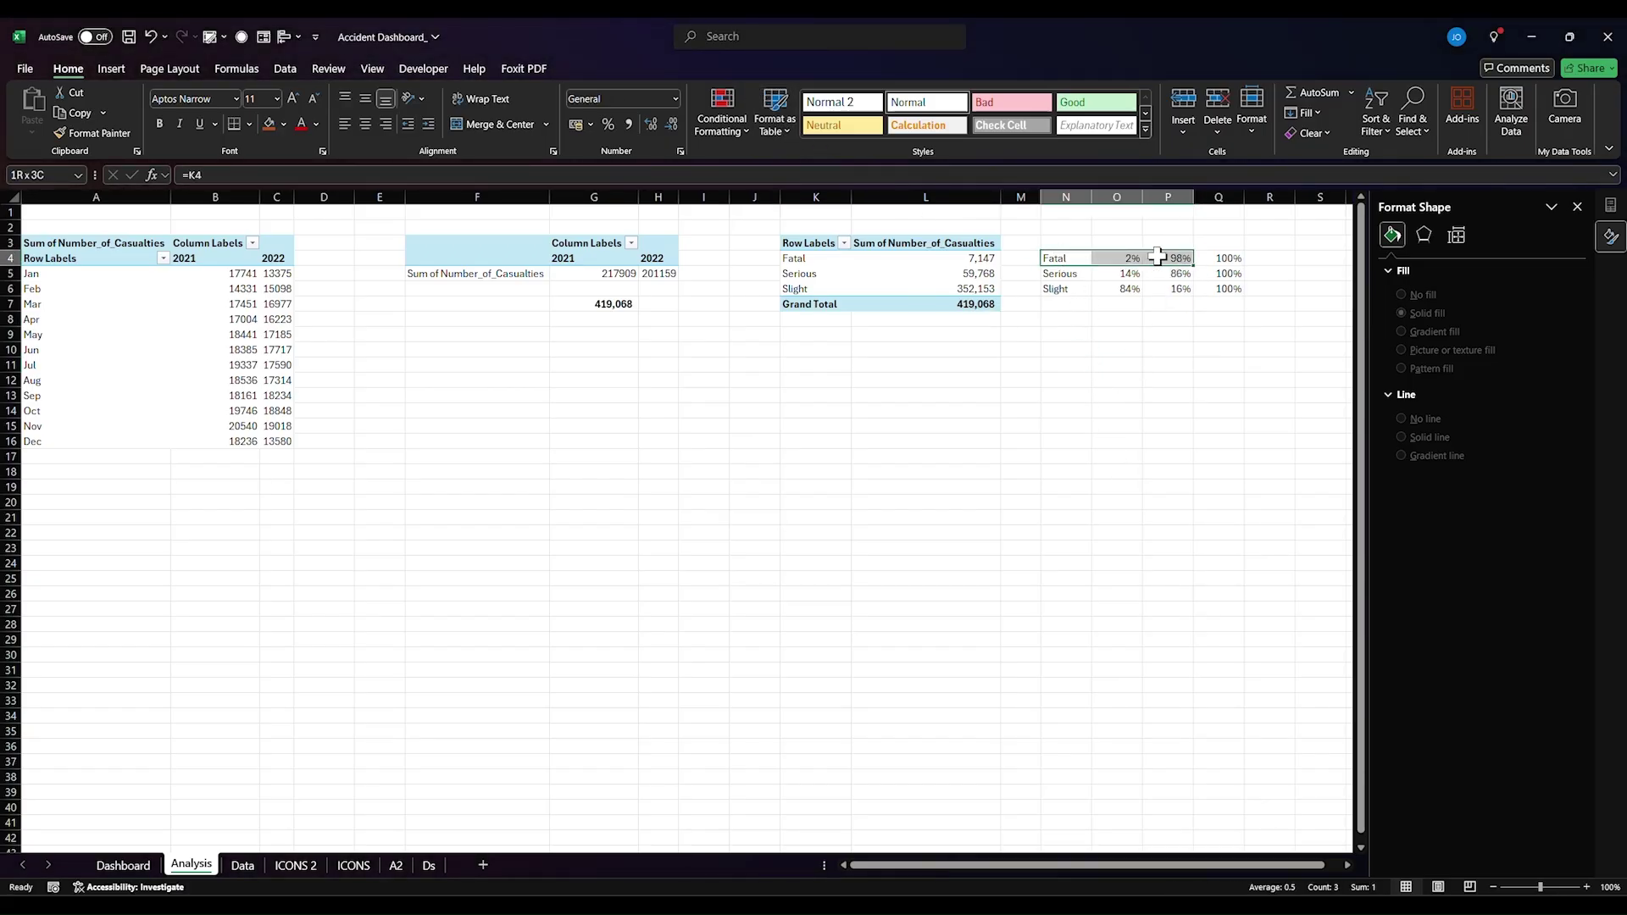
{"action": "key", "text": "ctrl+c"}
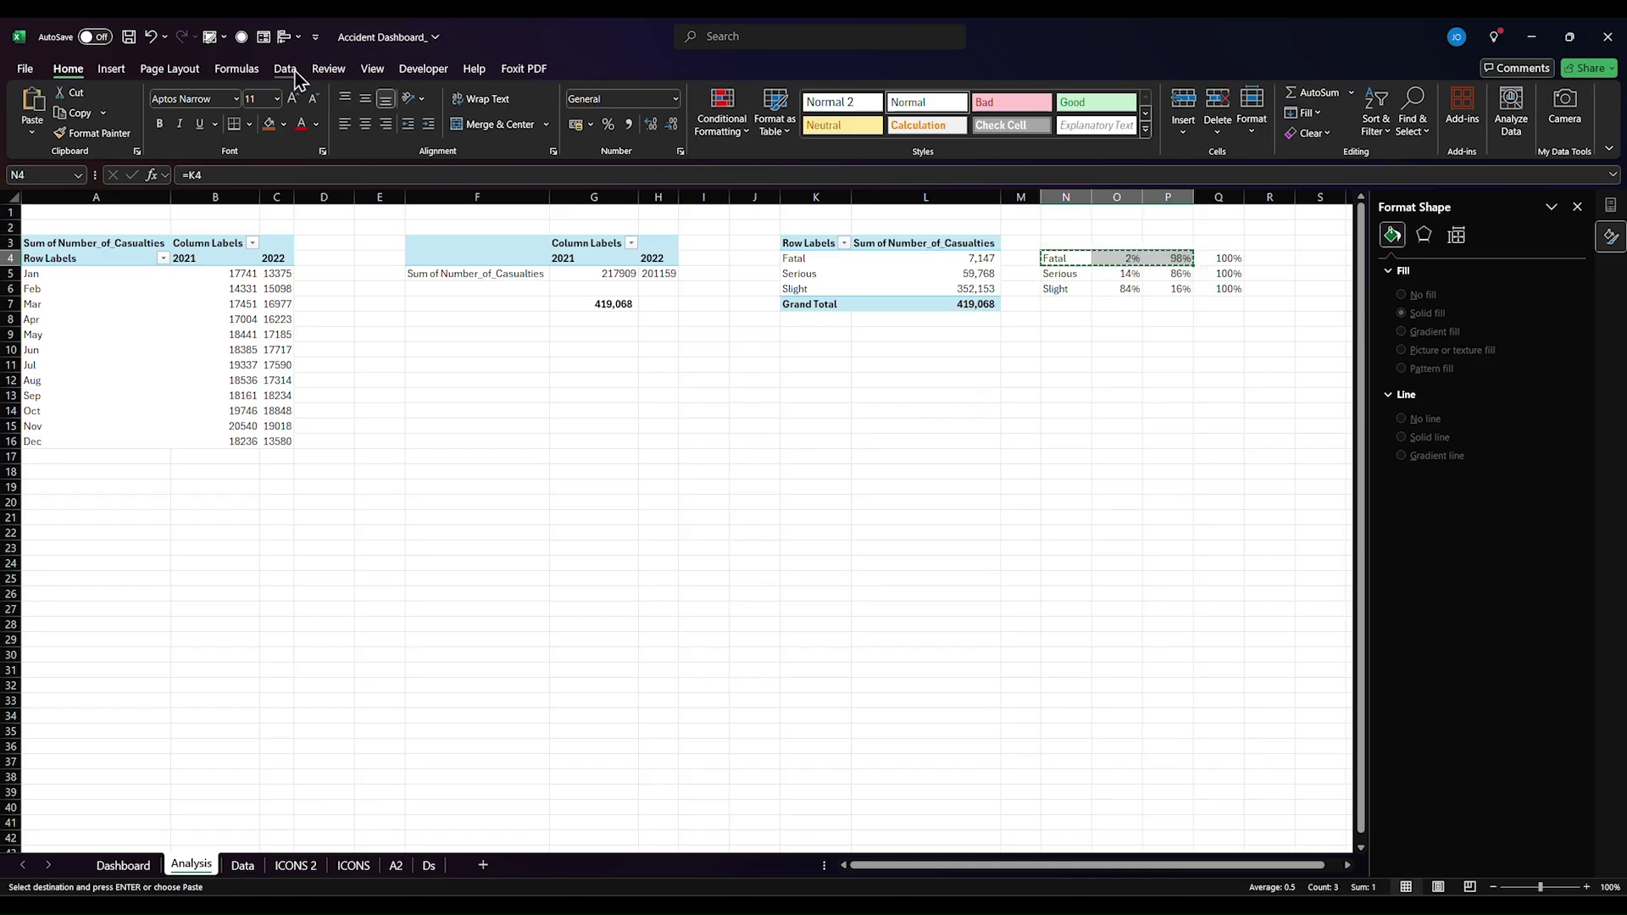
{"action": "left_click", "coordinate": [111, 69]}
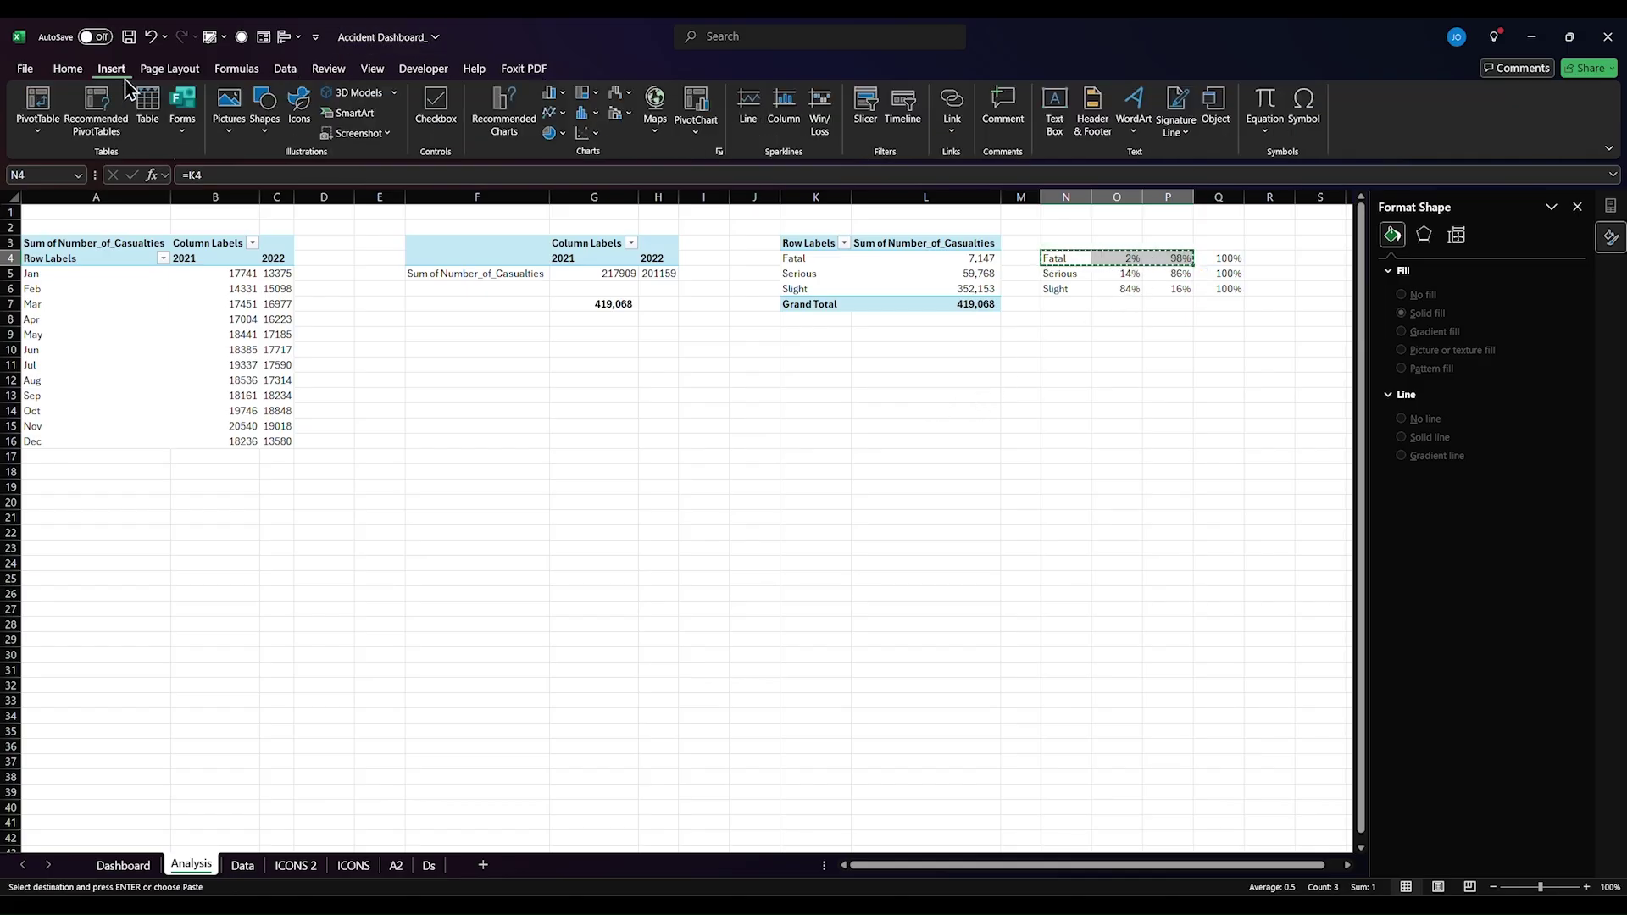
{"action": "left_click", "coordinate": [564, 133]}
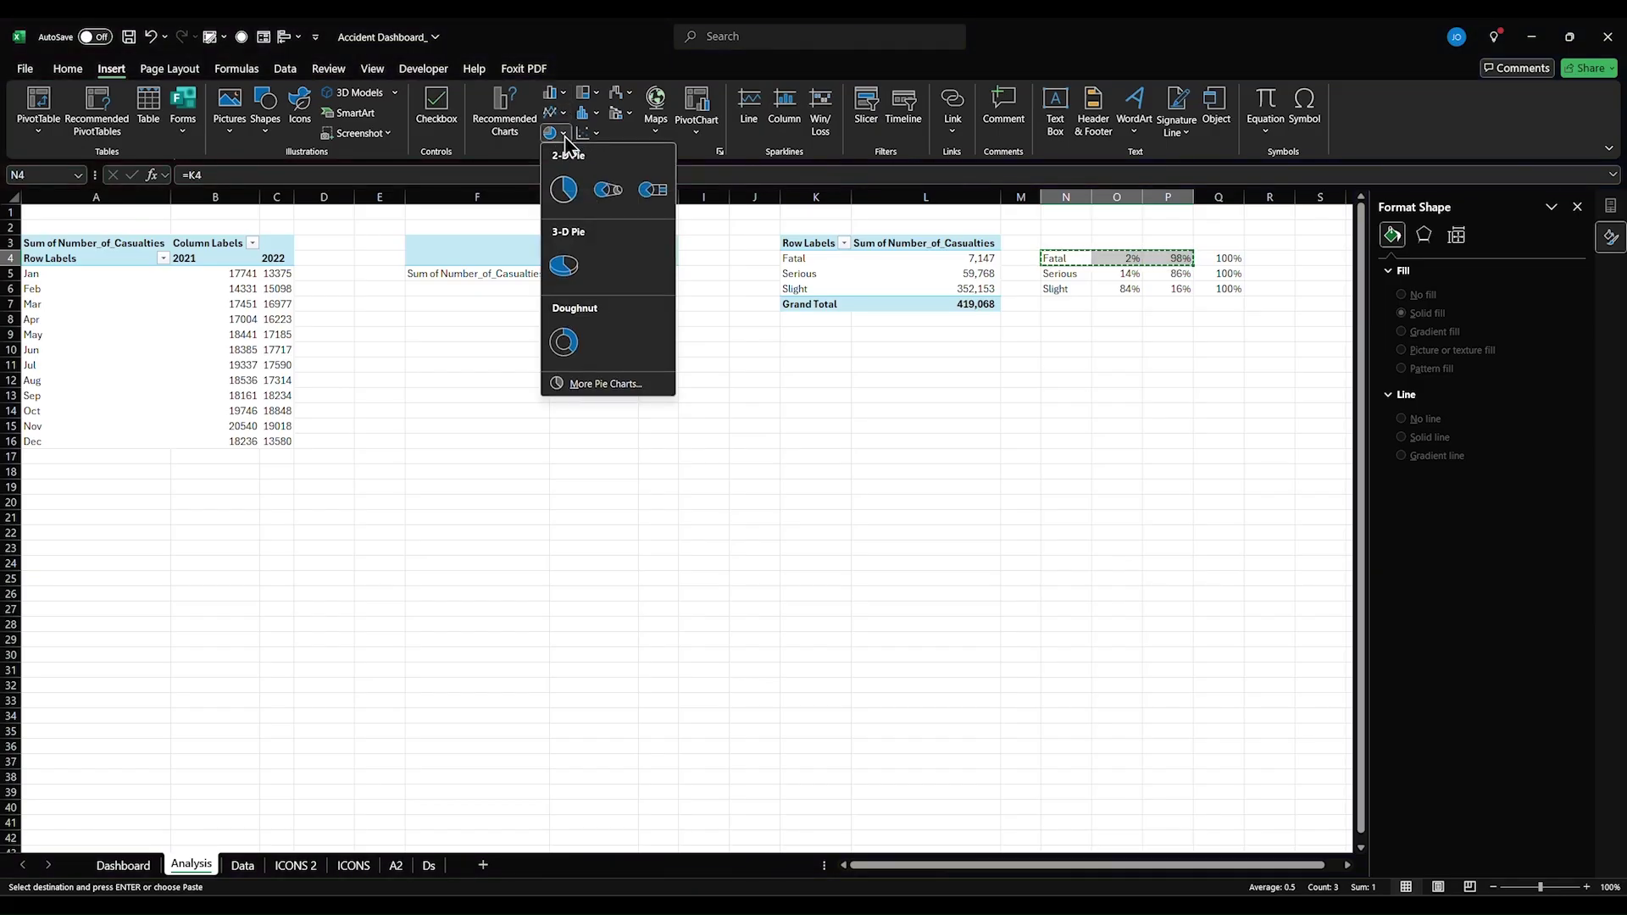
{"action": "left_click", "coordinate": [564, 346]}
- Delete the legend and the title from the Fatal doughnut chart
{"action": "left_click", "coordinate": [693, 629]}
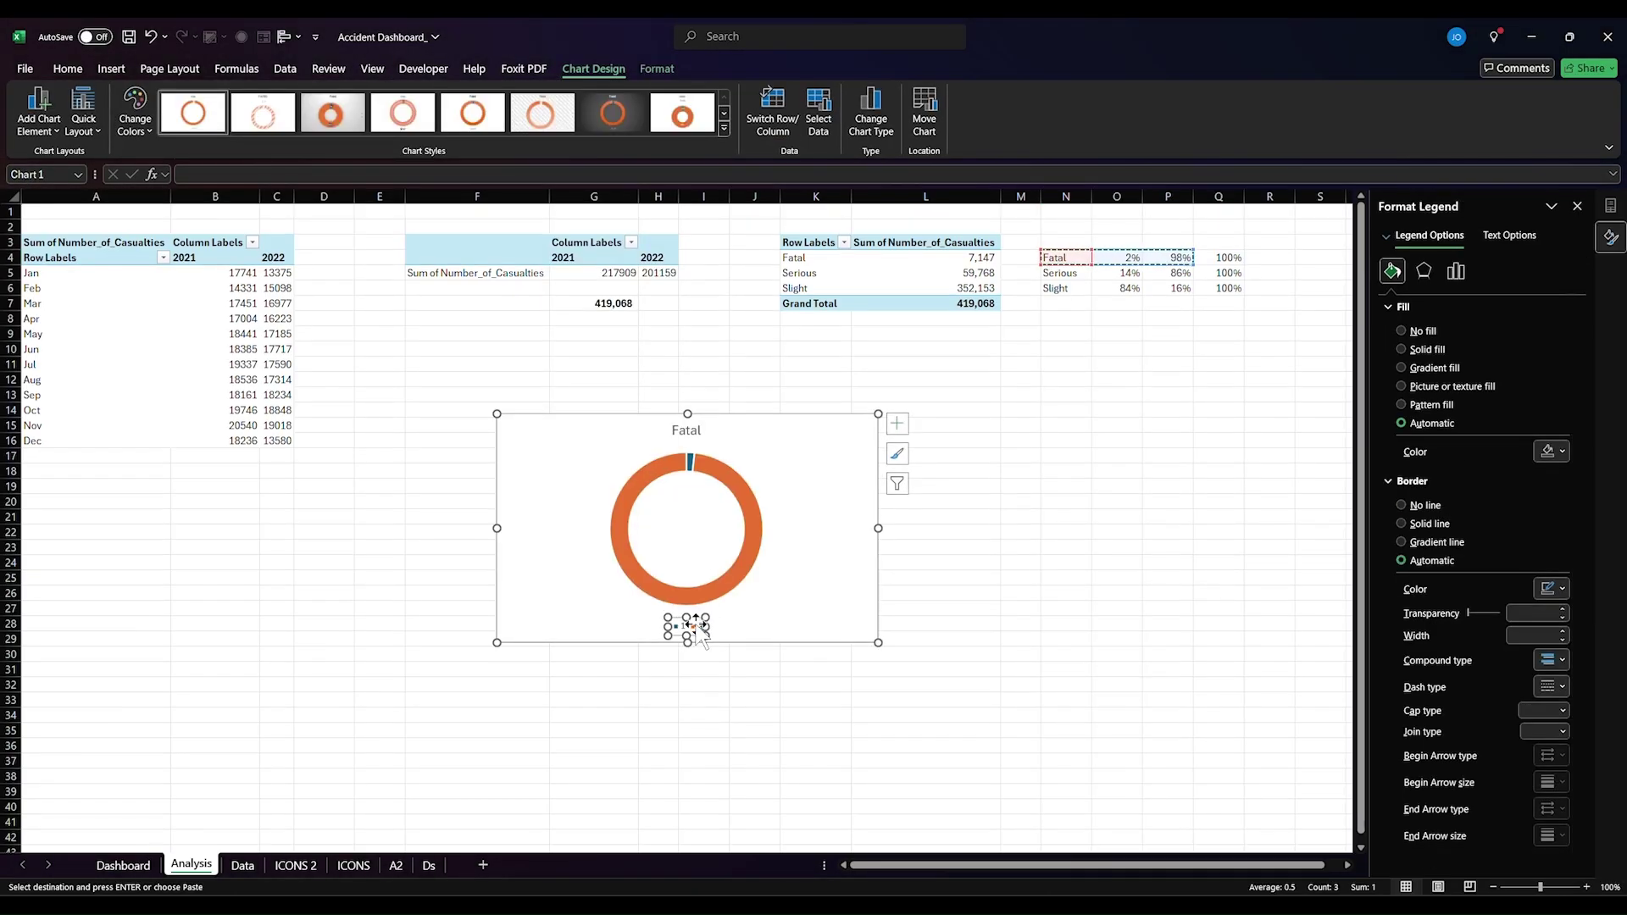
{"action": "key", "text": "Delete"}
{"action": "left_click", "coordinate": [687, 430]}
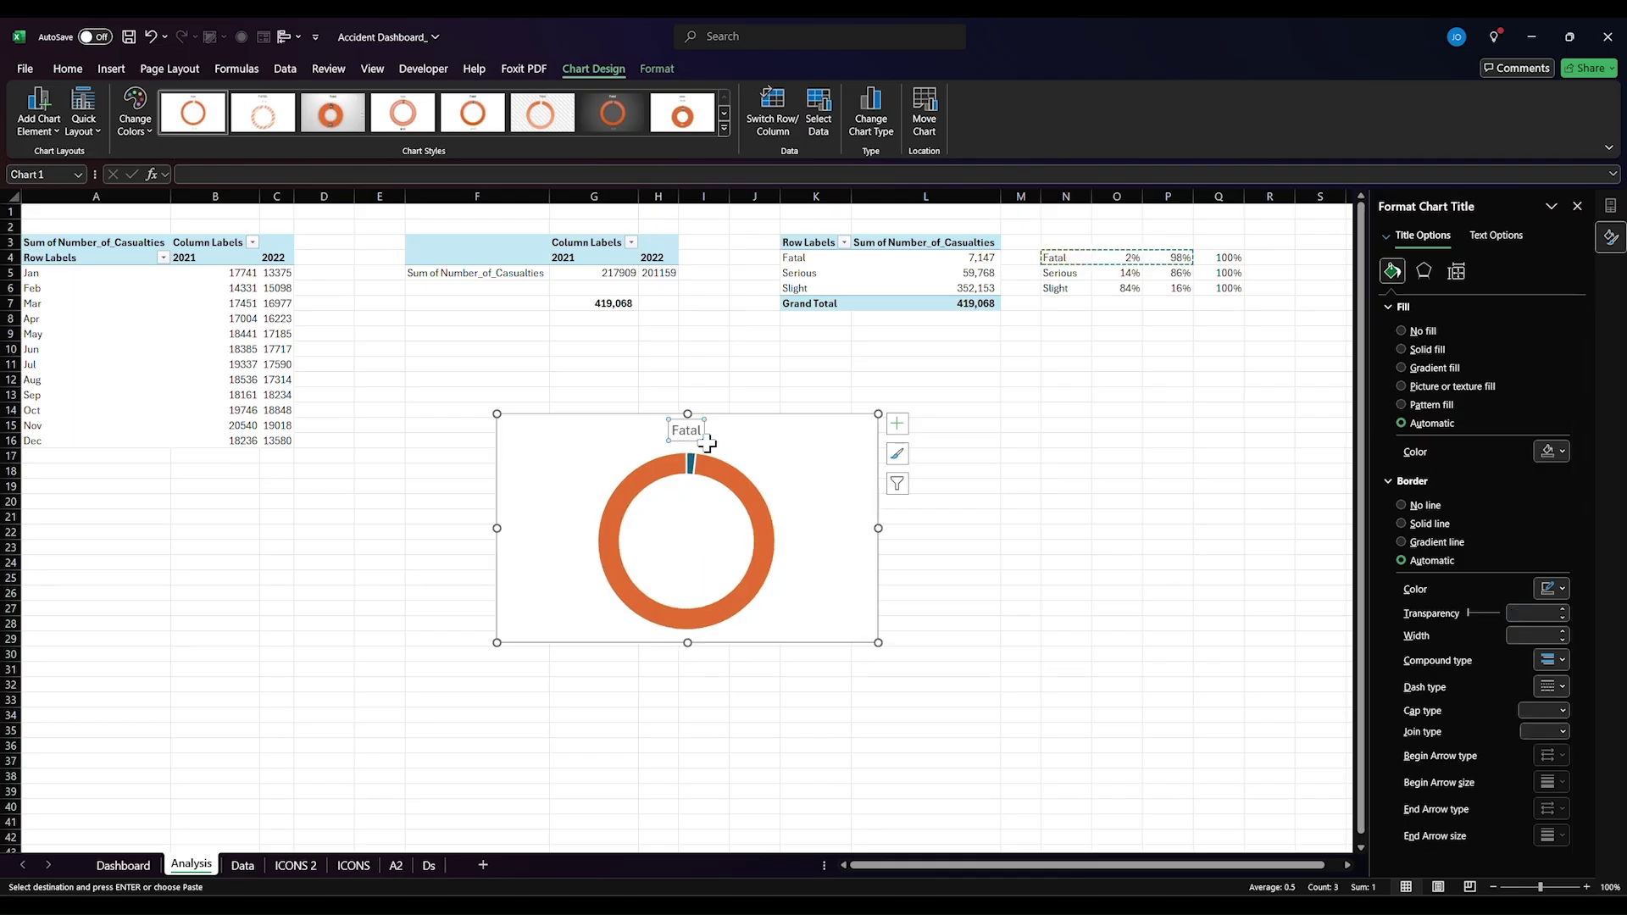
{"action": "key", "text": "Delete"}
- Fill the large remainder slice of the Fatal doughnut chart with very light gray
{"action": "left_click", "coordinate": [757, 481]}
{"action": "left_click", "coordinate": [763, 484]}
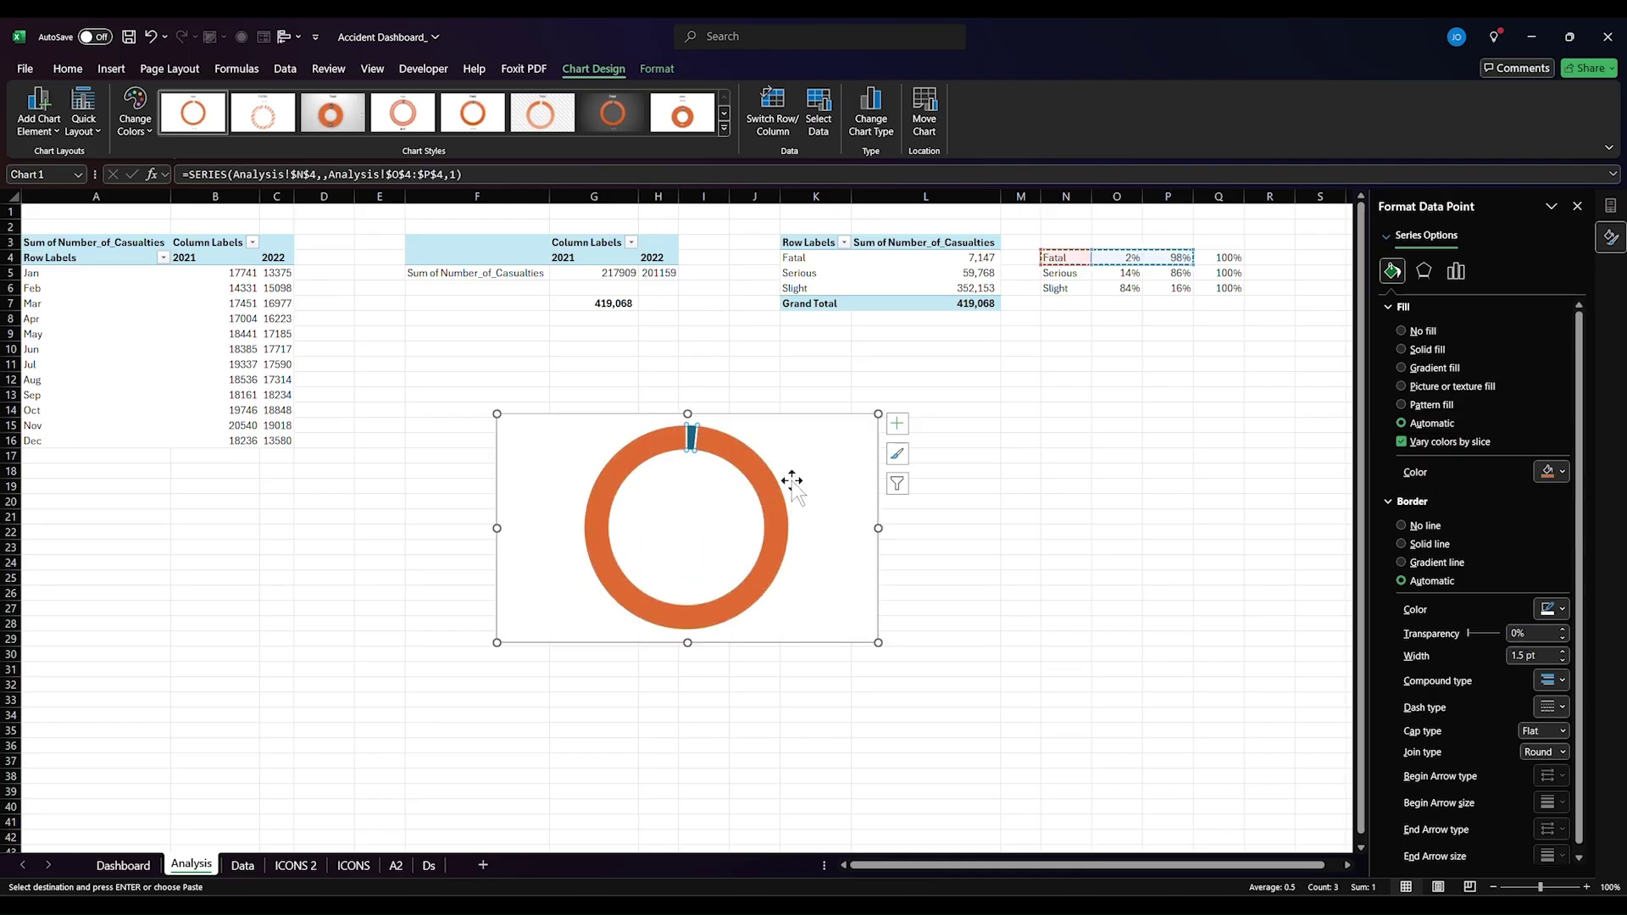
{"action": "left_click", "coordinate": [1561, 472]}
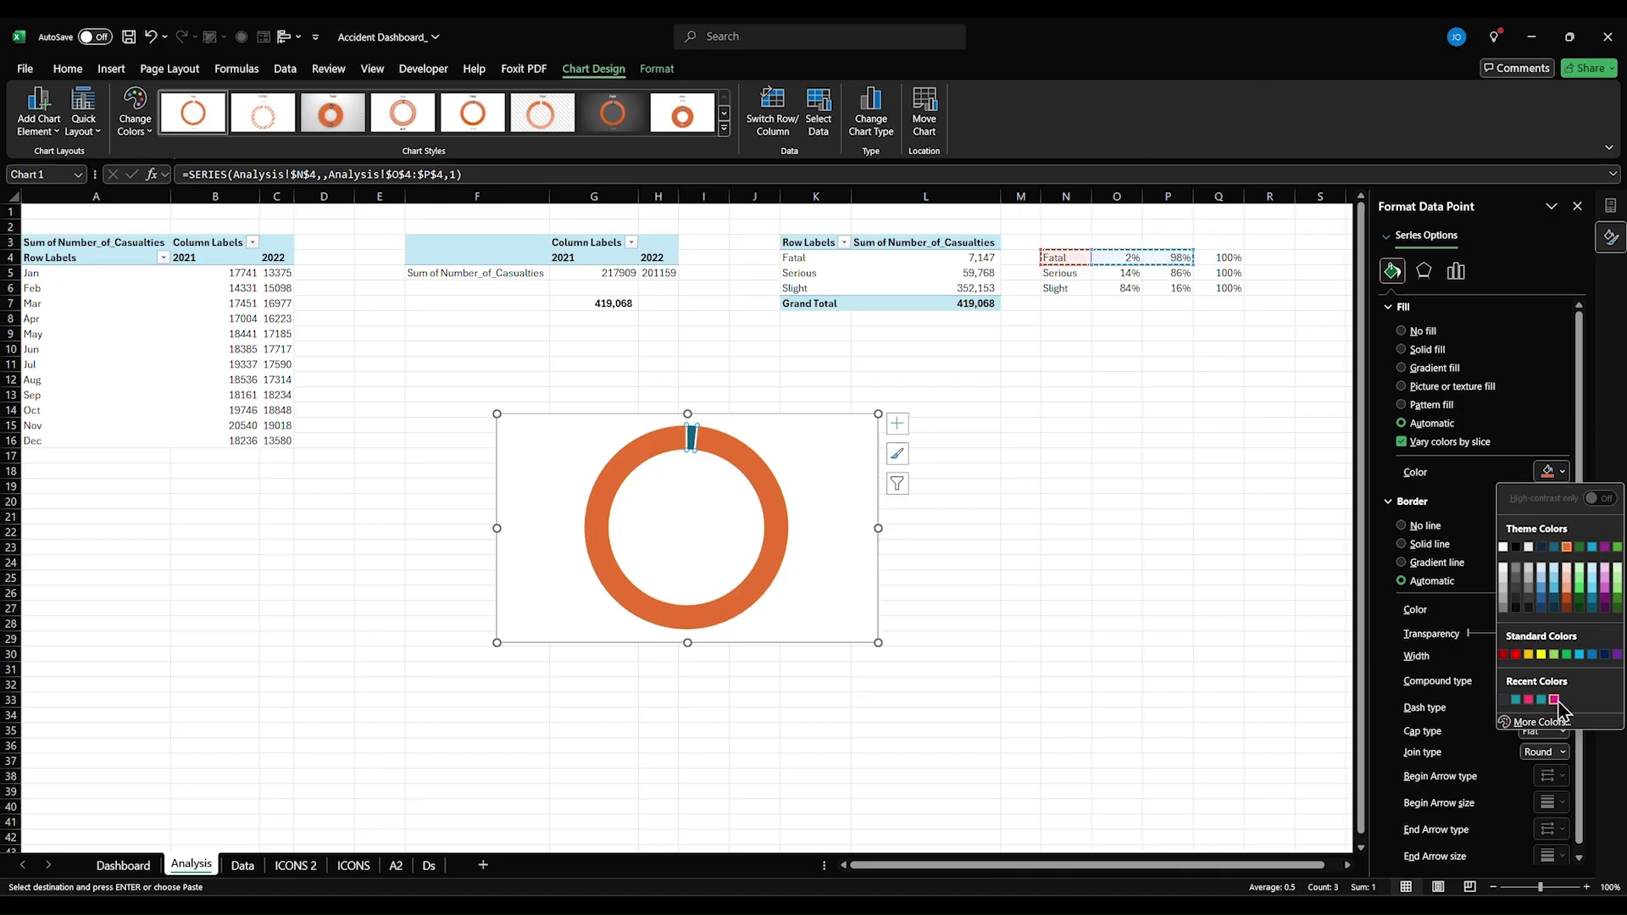
{"action": "left_click", "coordinate": [1505, 572]}
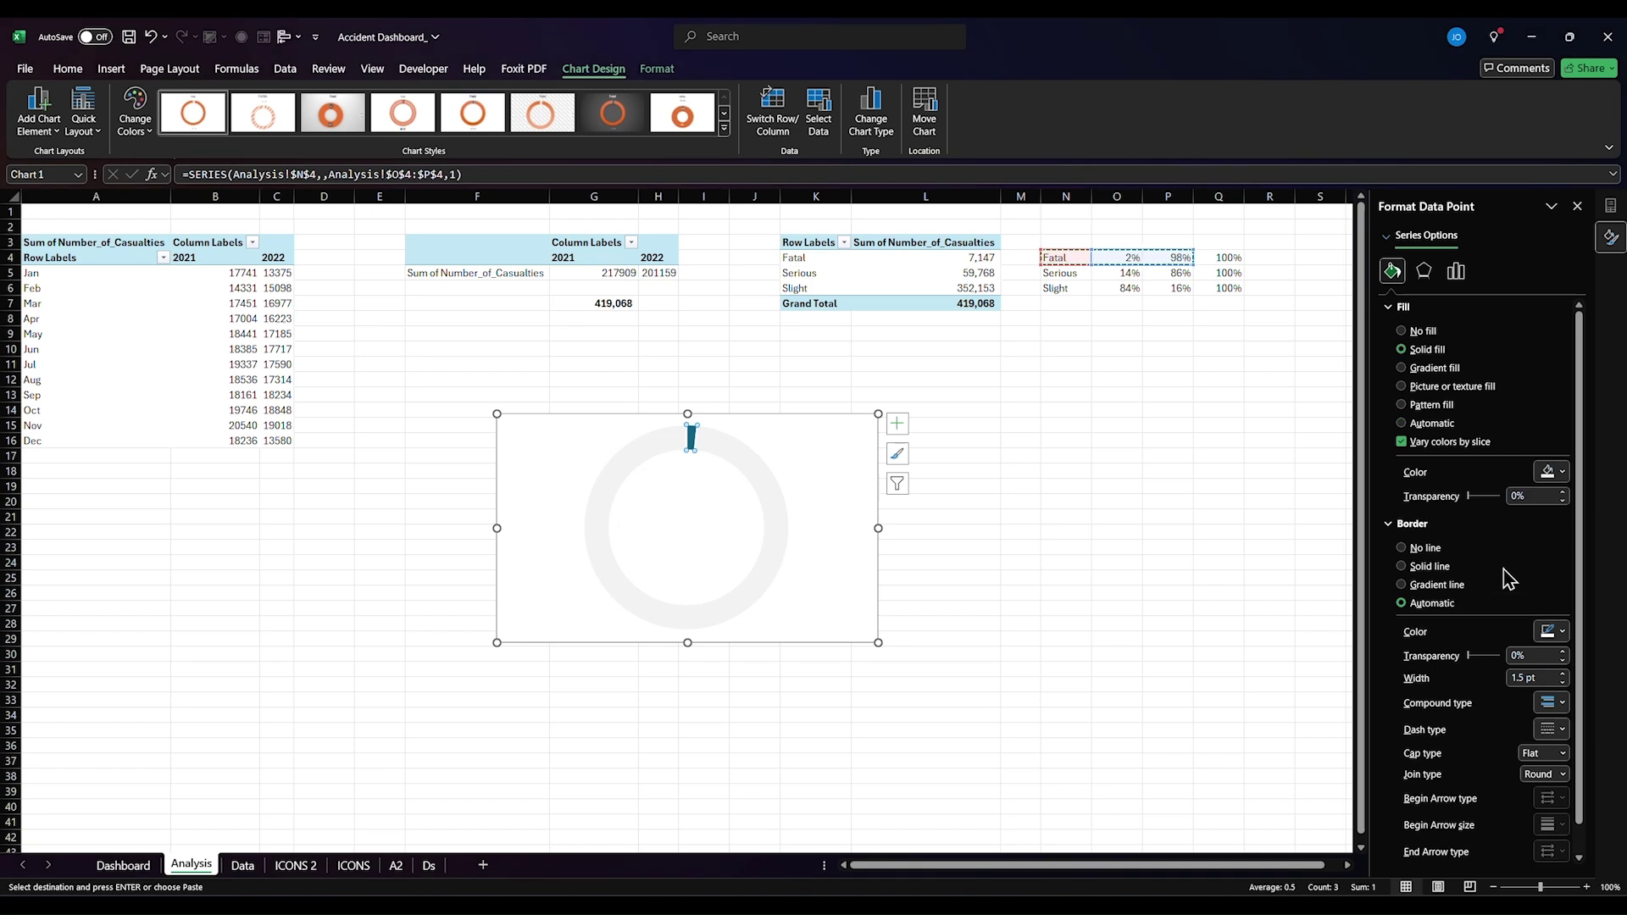
- Fill the small fatal slice of the doughnut chart with the recently used pink
{"action": "left_click", "coordinate": [691, 476]}
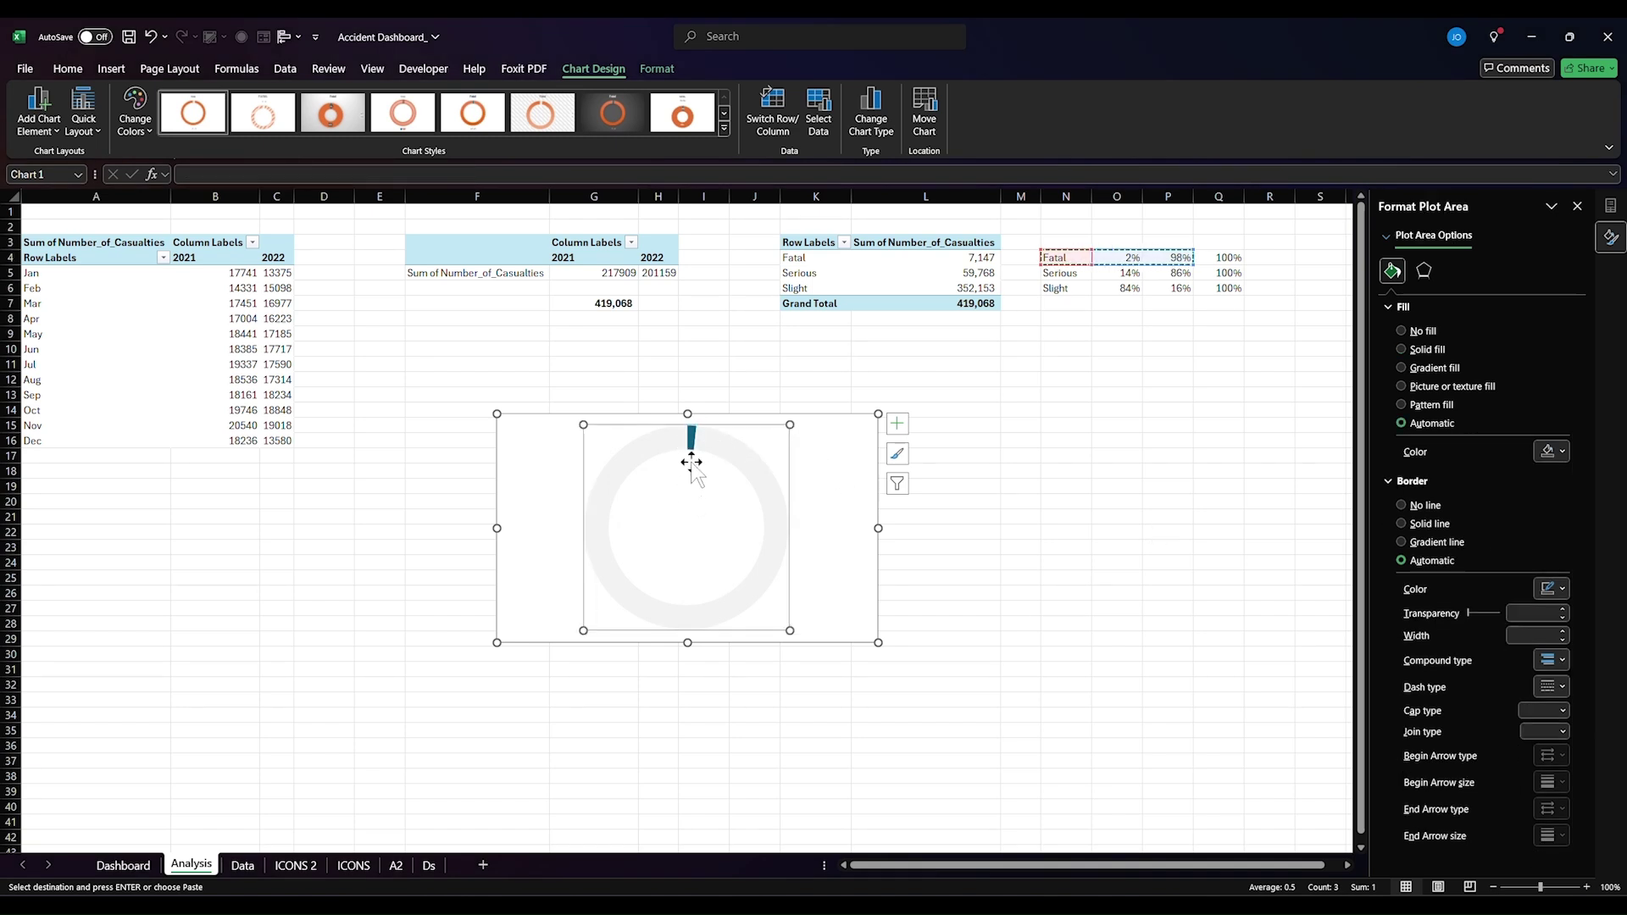
{"action": "left_click", "coordinate": [691, 436]}
{"action": "left_click", "coordinate": [690, 436]}
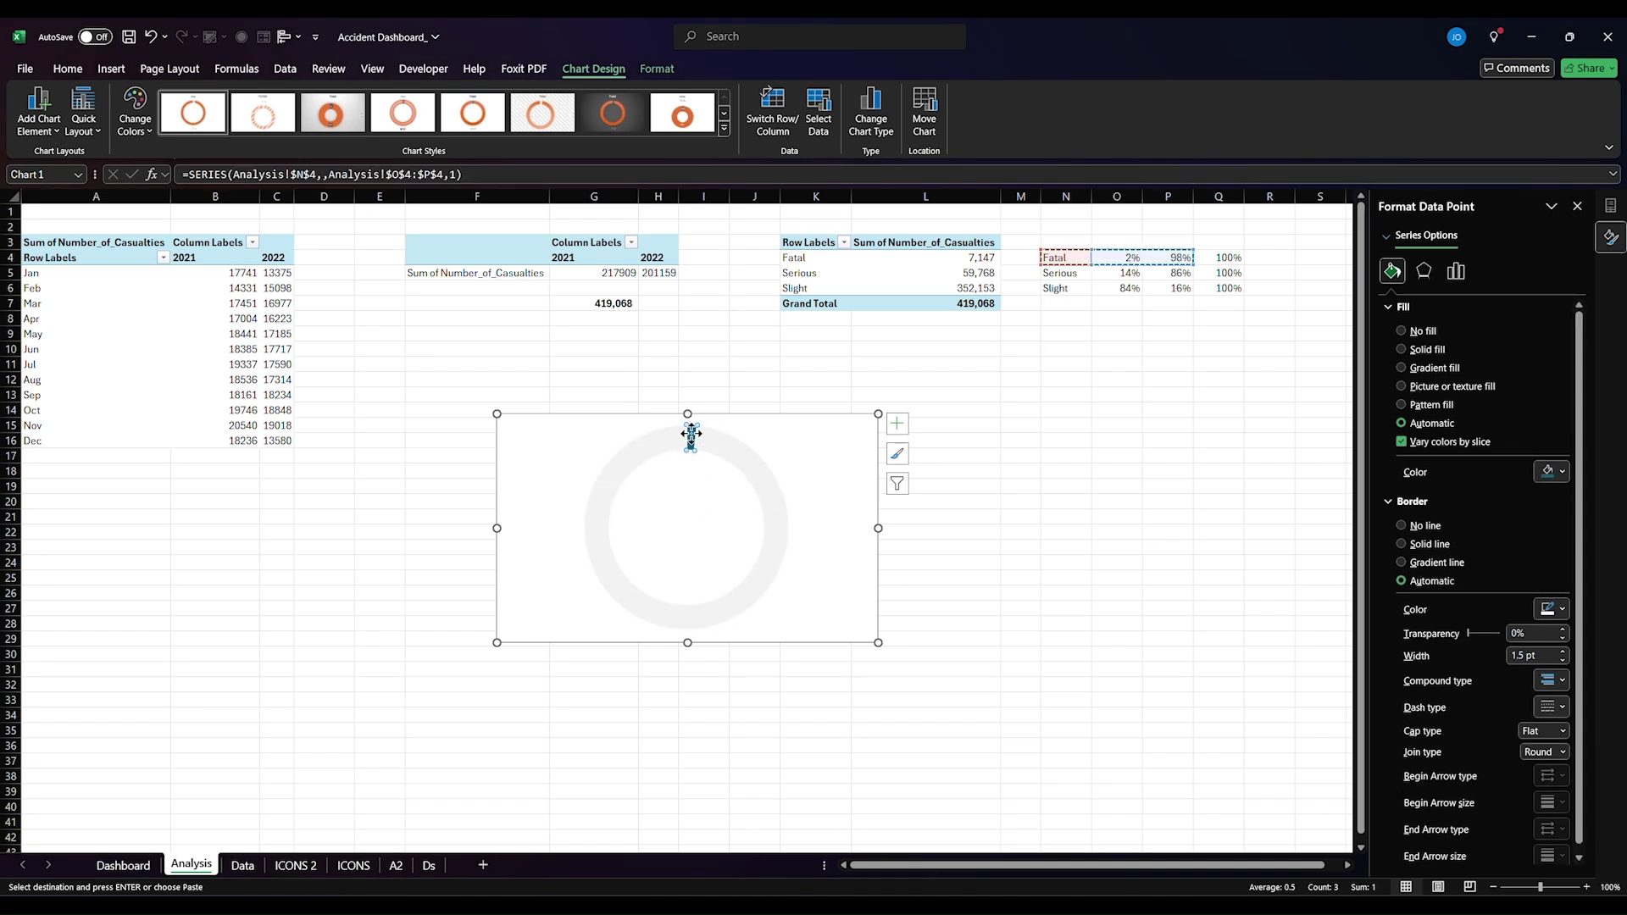
{"action": "left_click", "coordinate": [1562, 473]}
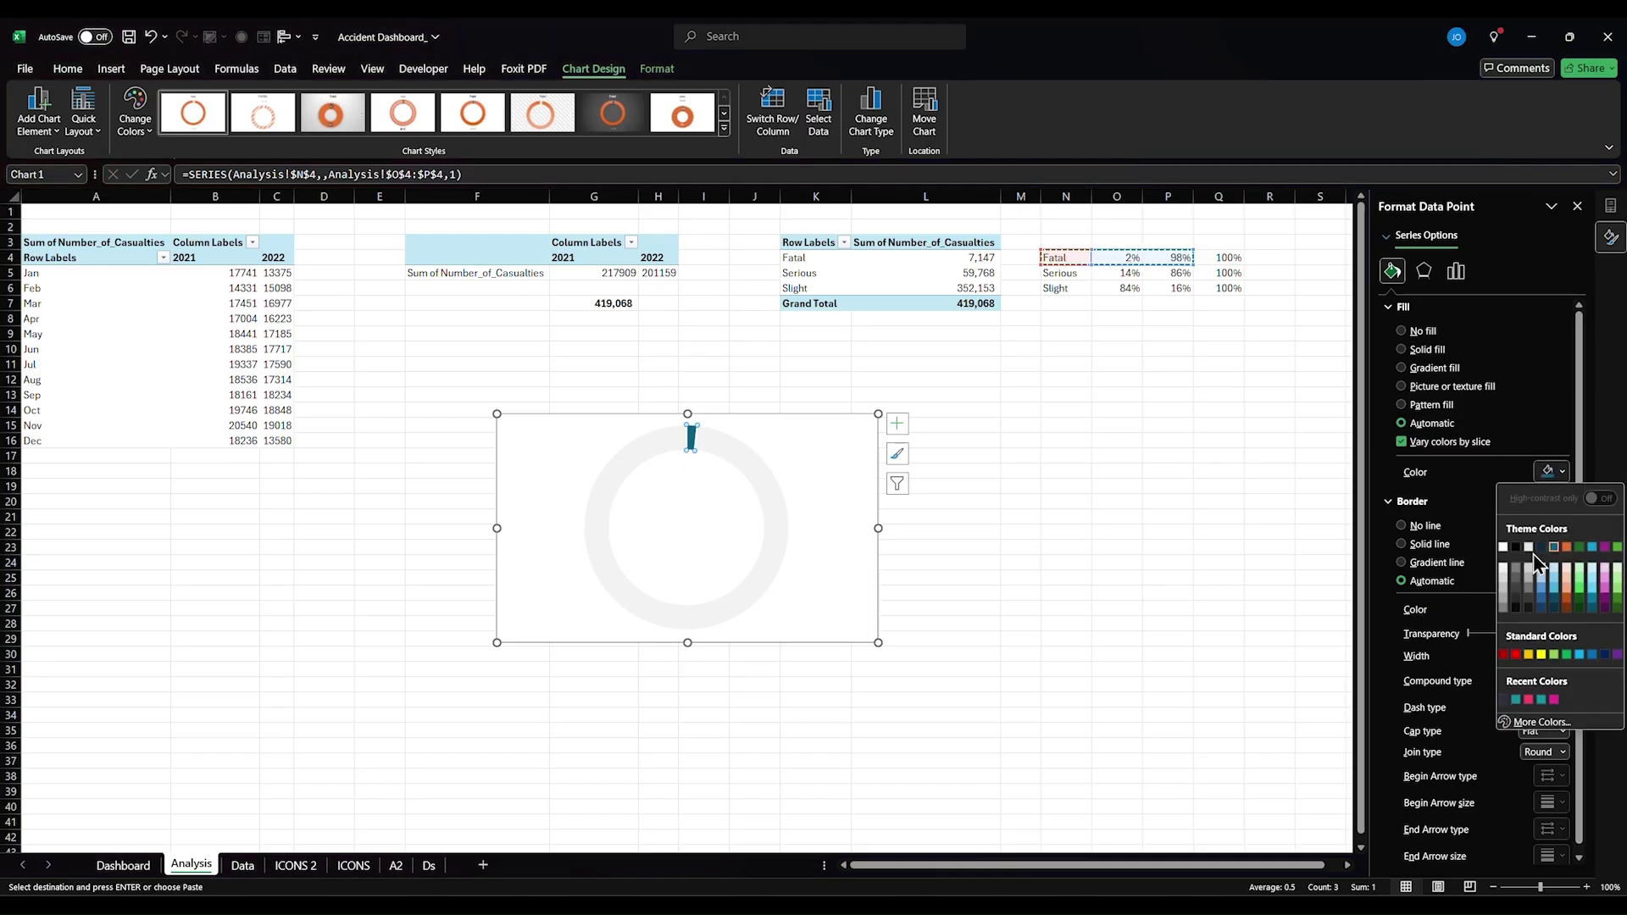
{"action": "left_click", "coordinate": [1530, 700]}
{"action": "left_click", "coordinate": [1020, 563]}
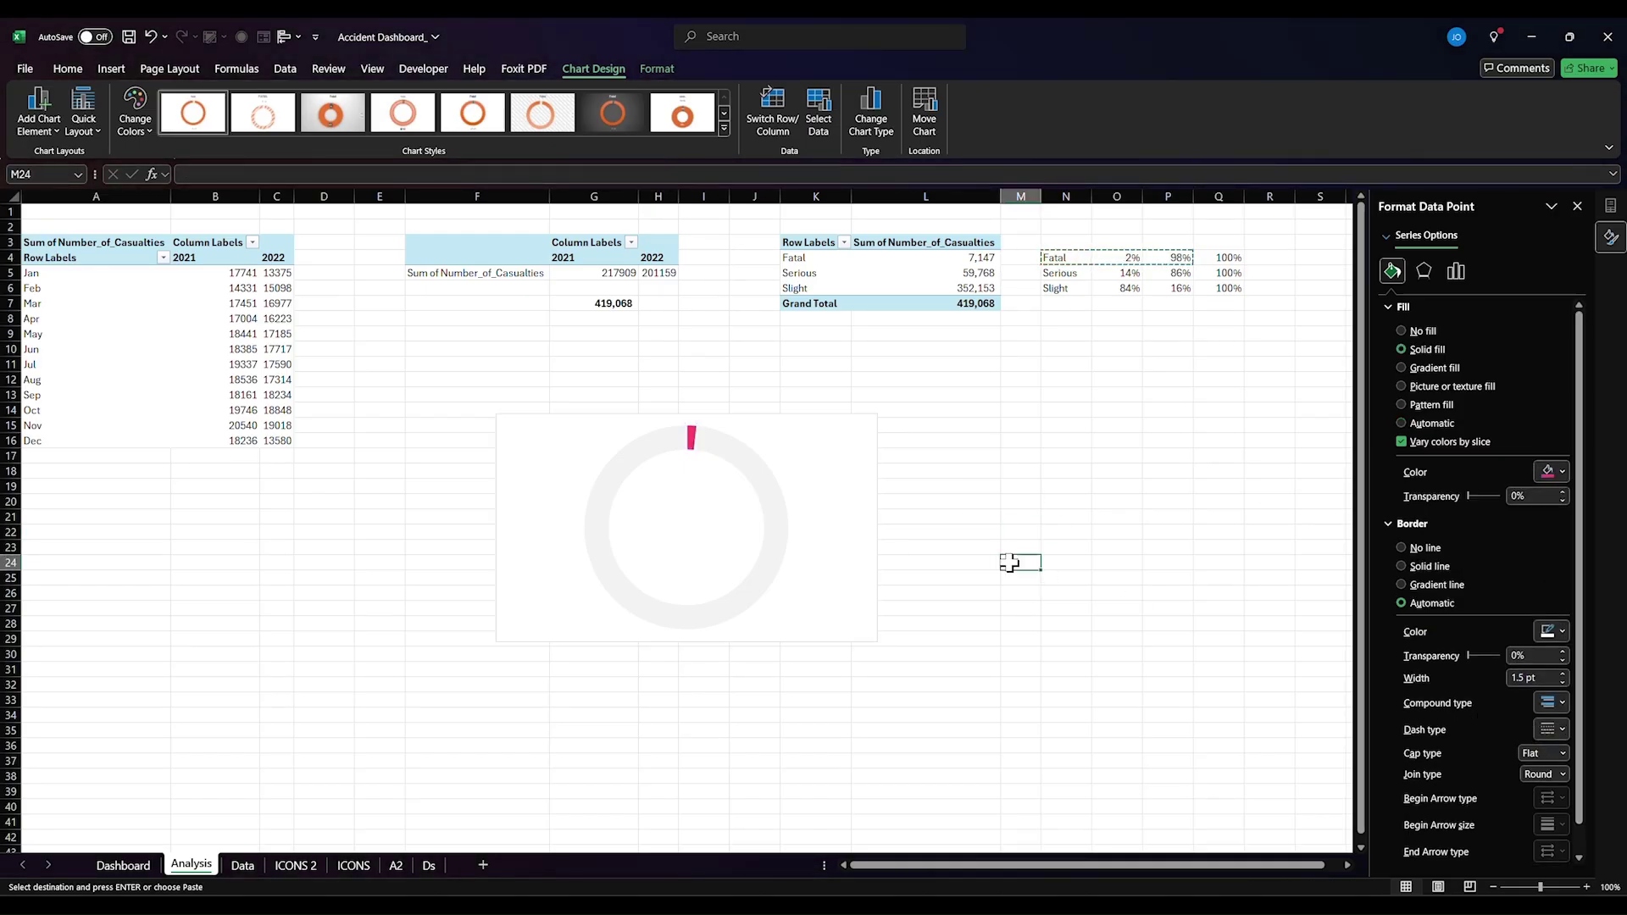
- Remove the border from the Fatal doughnut series and reduce its doughnut hole size to 49%
{"action": "left_click", "coordinate": [712, 447]}
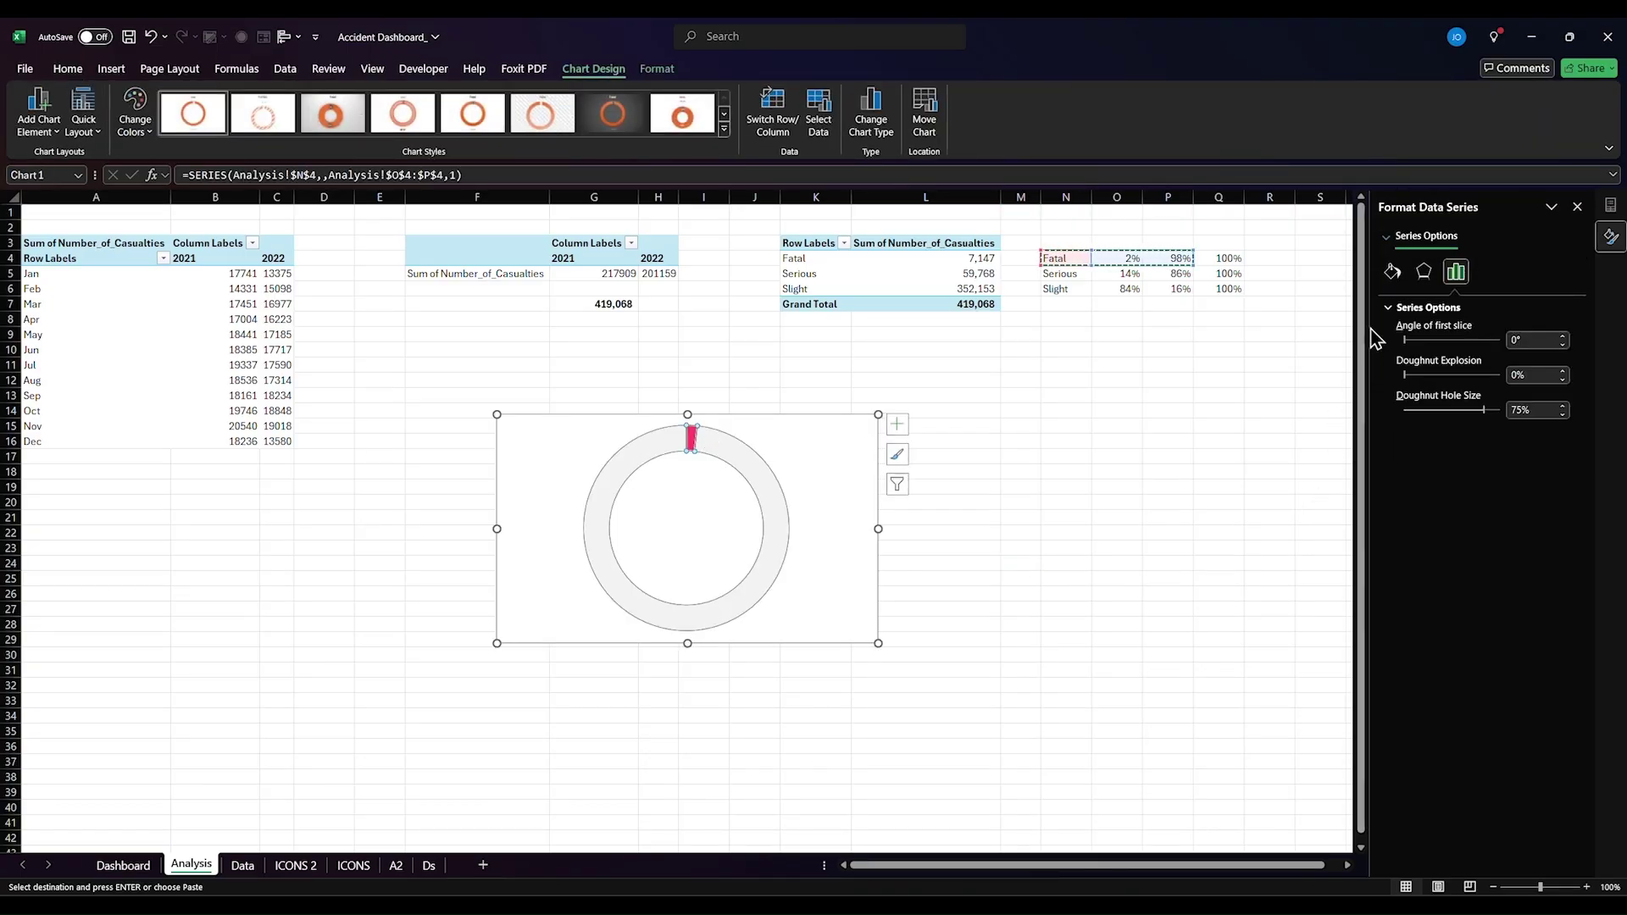
{"action": "left_click", "coordinate": [1392, 271]}
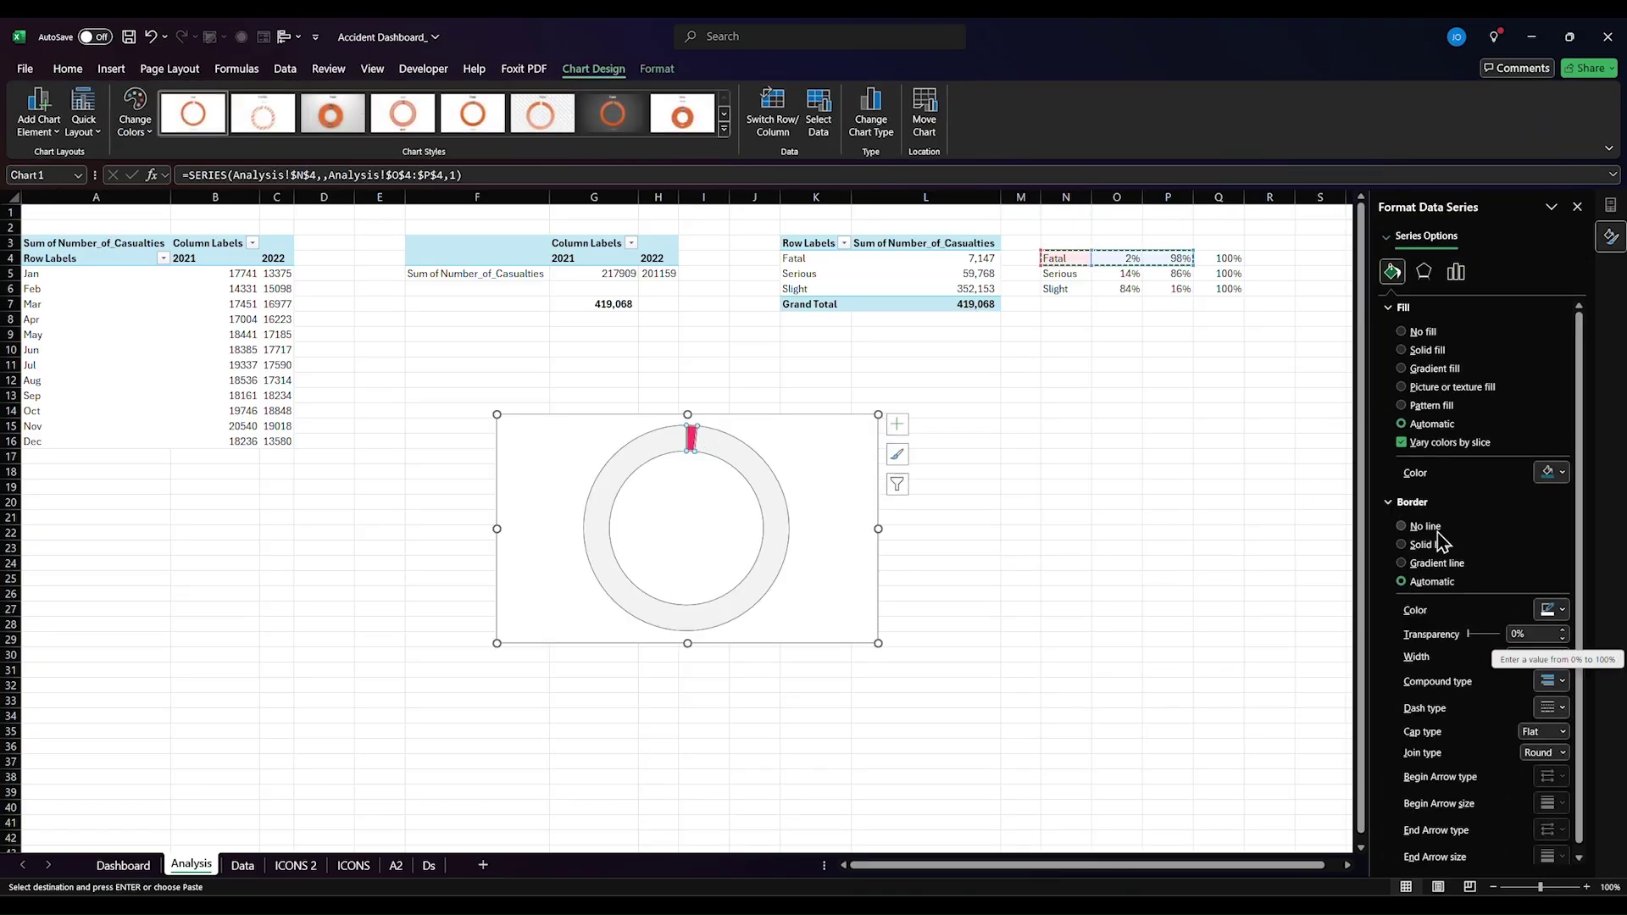
{"action": "left_click", "coordinate": [1425, 527]}
{"action": "left_click", "coordinate": [1463, 280]}
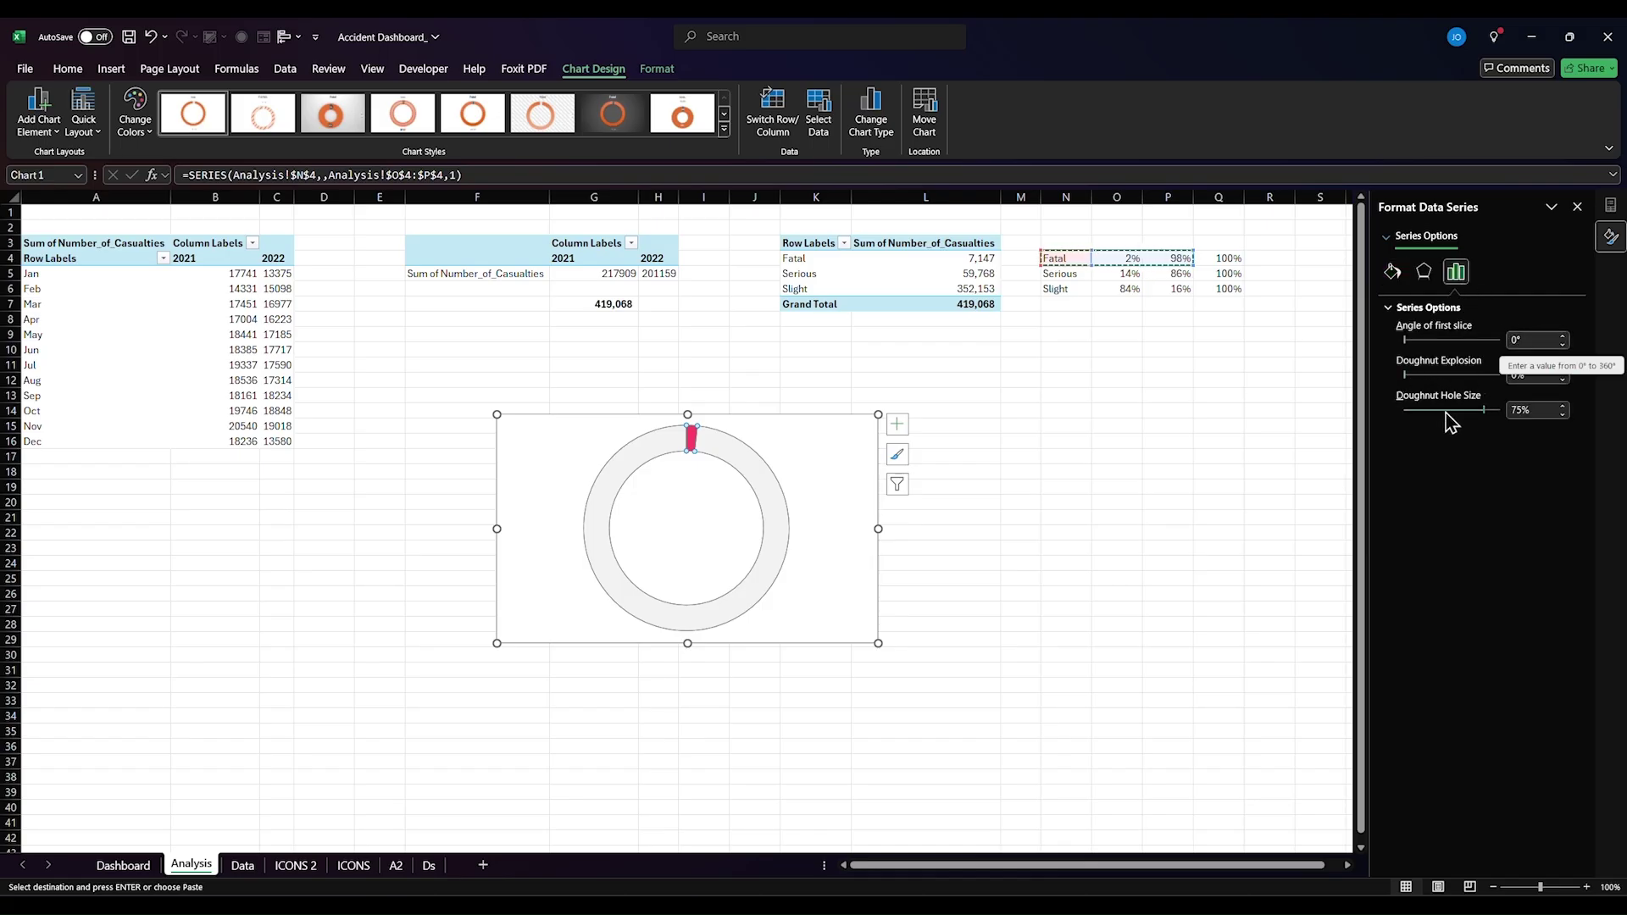
{"action": "left_click_drag", "start_coordinate": [1483, 412], "coordinate": [1459, 426]}
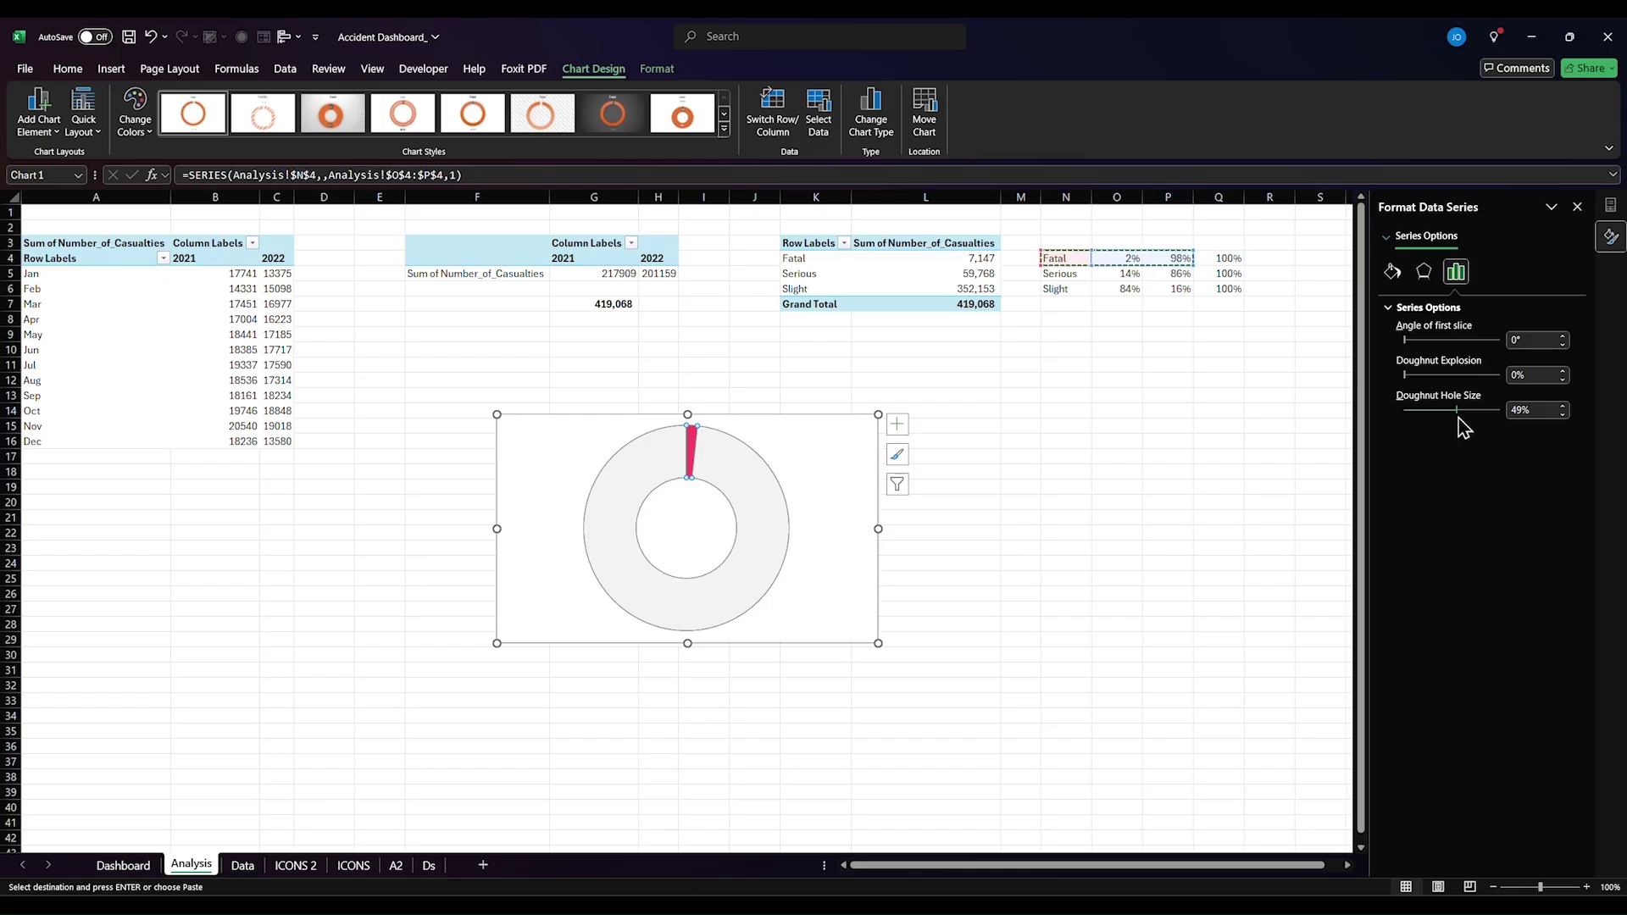
- Set the Fatal doughnut chart's chart area to no border line and no fill
{"action": "left_click", "coordinate": [839, 472]}
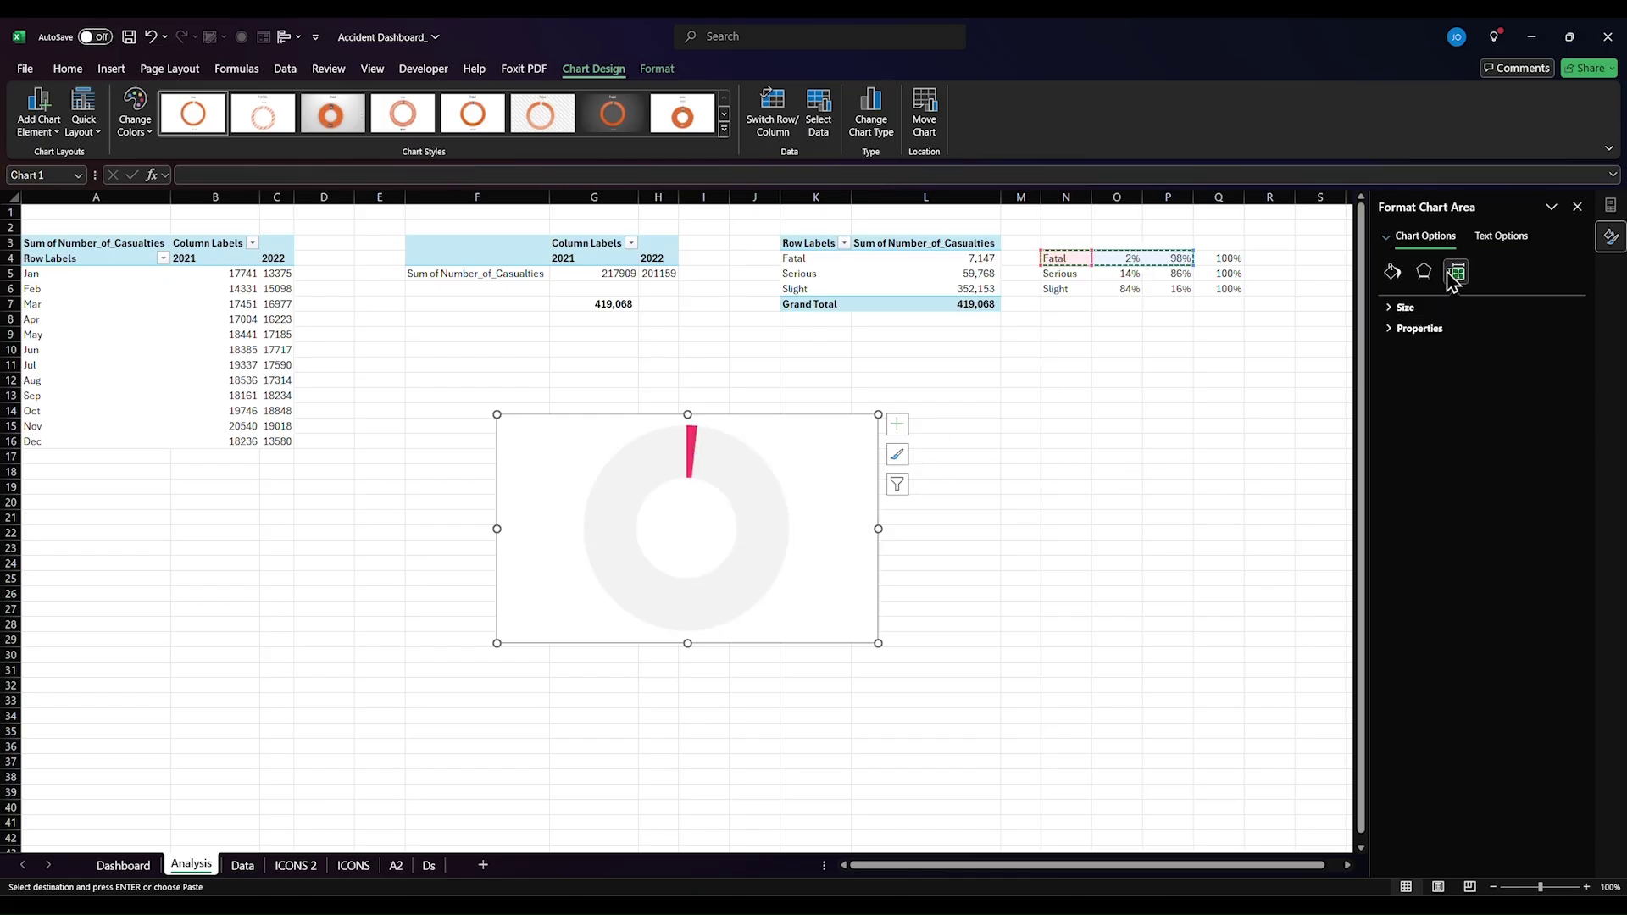
{"action": "left_click", "coordinate": [1392, 271]}
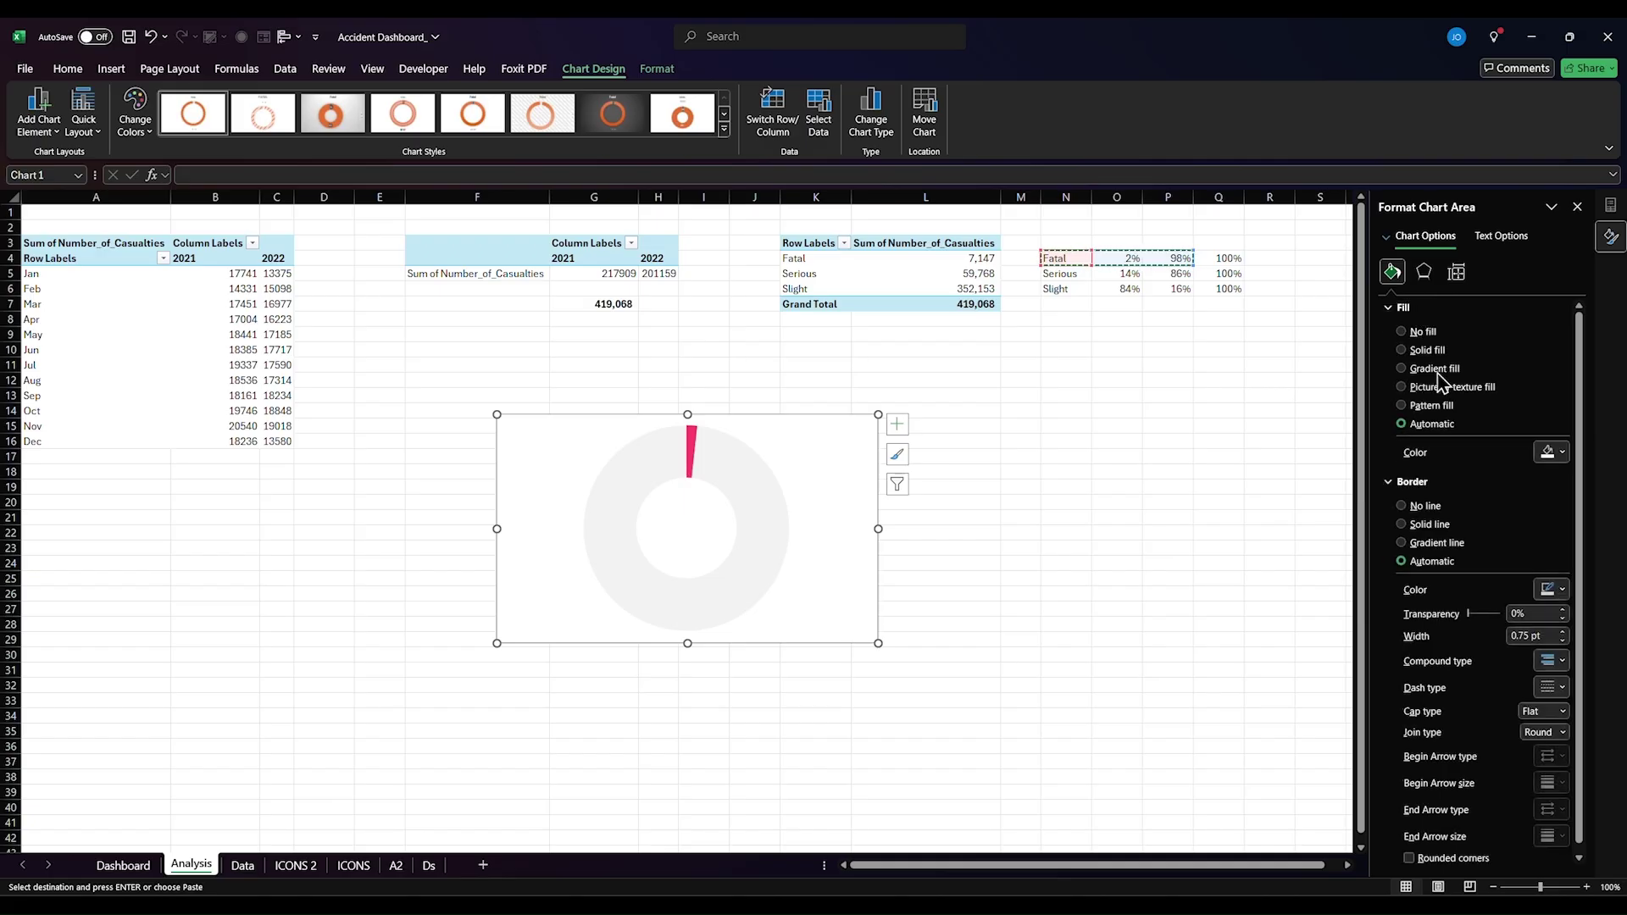
{"action": "left_click", "coordinate": [1424, 507]}
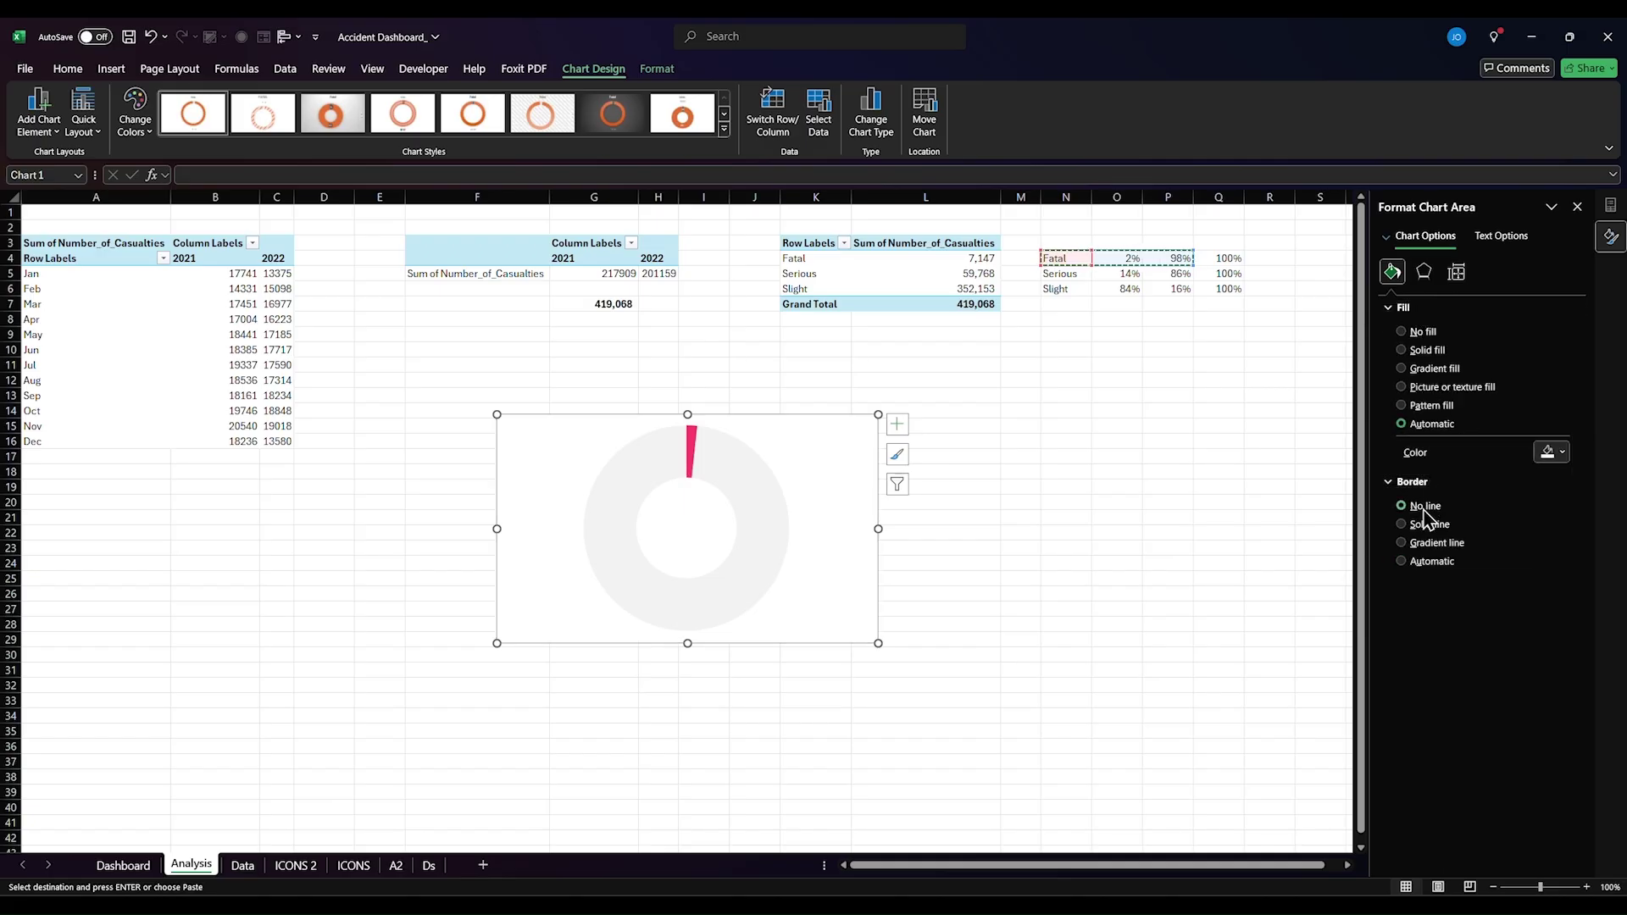
{"action": "left_click", "coordinate": [1422, 334]}
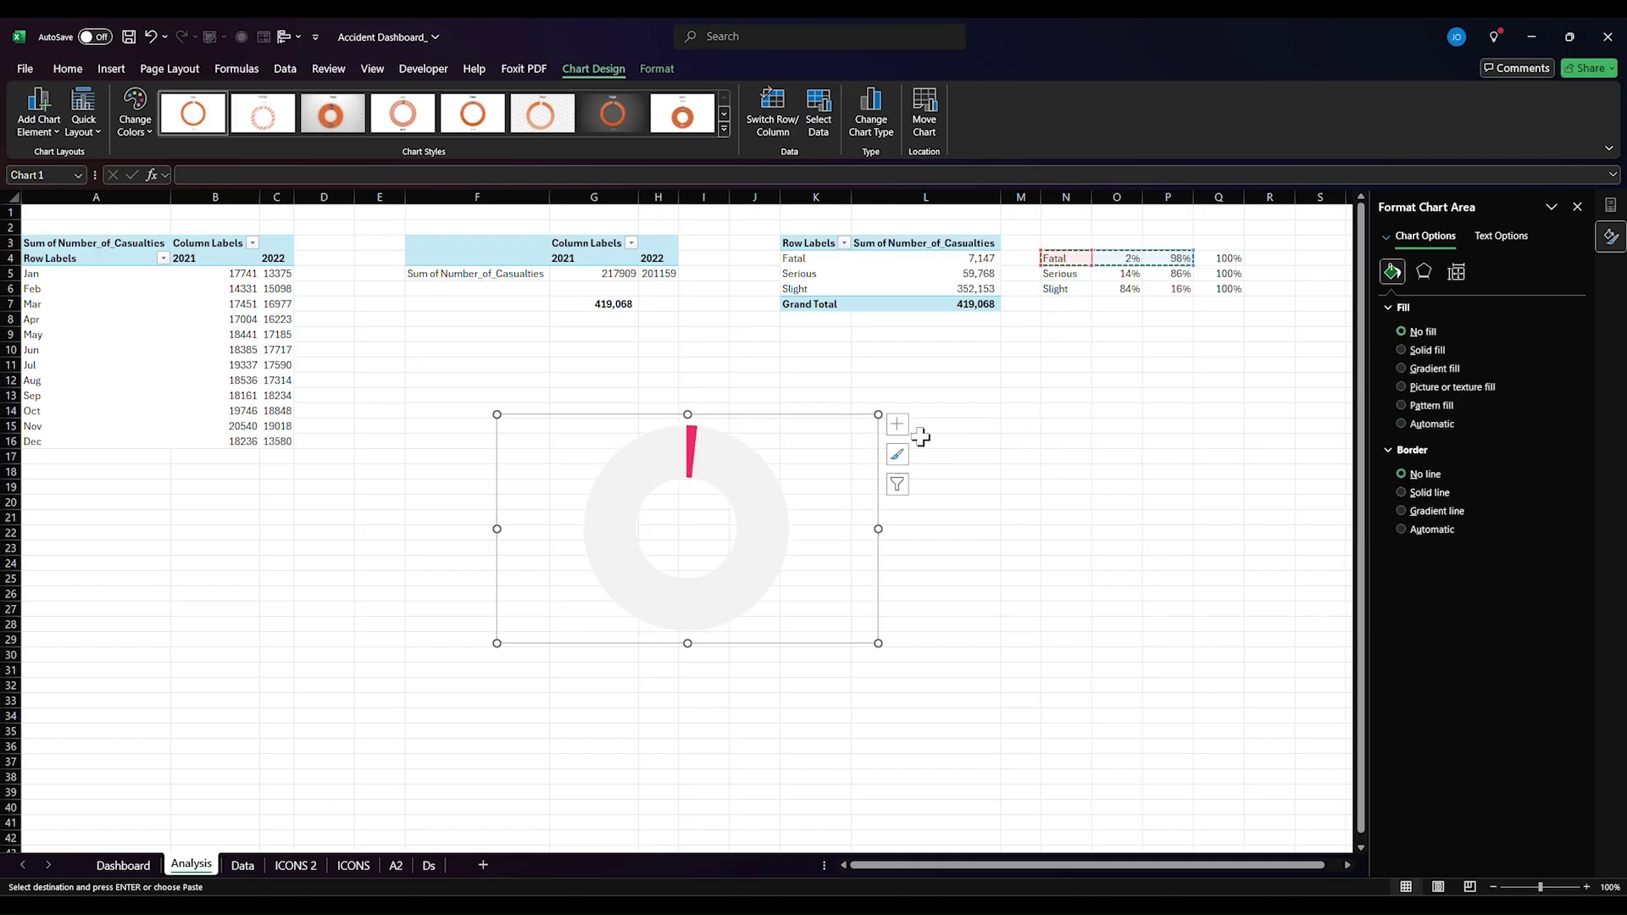
- Shrink the Fatal doughnut chart to about half its width and height, and cut it for placement on the Dashboard sheet
{"action": "left_click_drag", "start_coordinate": [878, 414], "coordinate": [683, 520]}
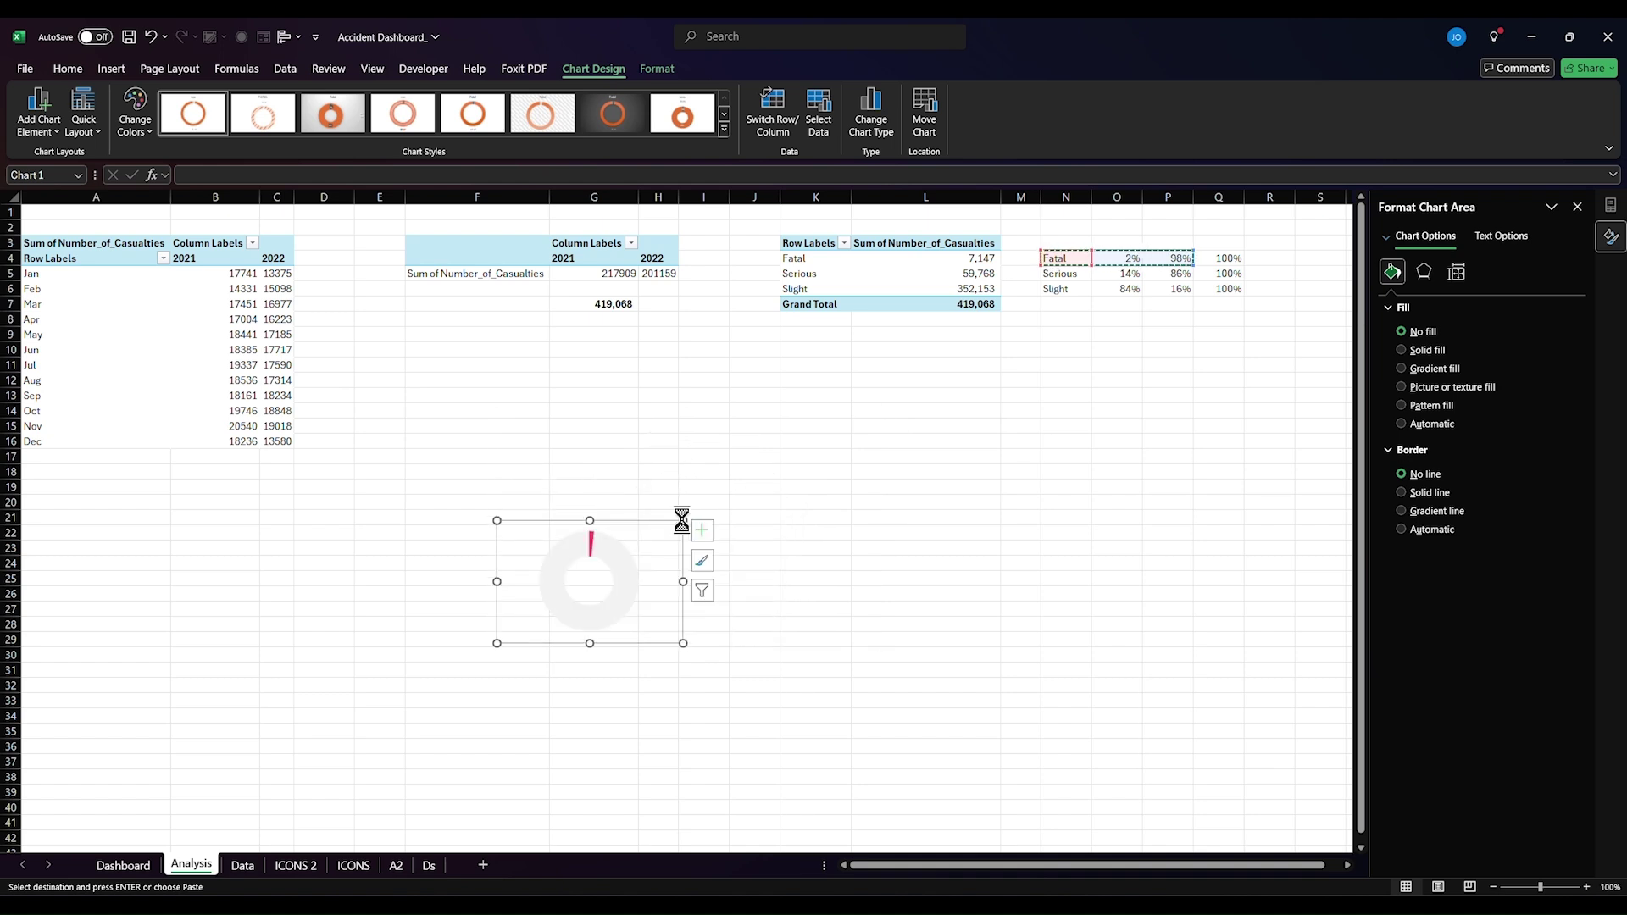
{"action": "key", "text": "ctrl+x"}
{"action": "left_click", "coordinate": [125, 864]}
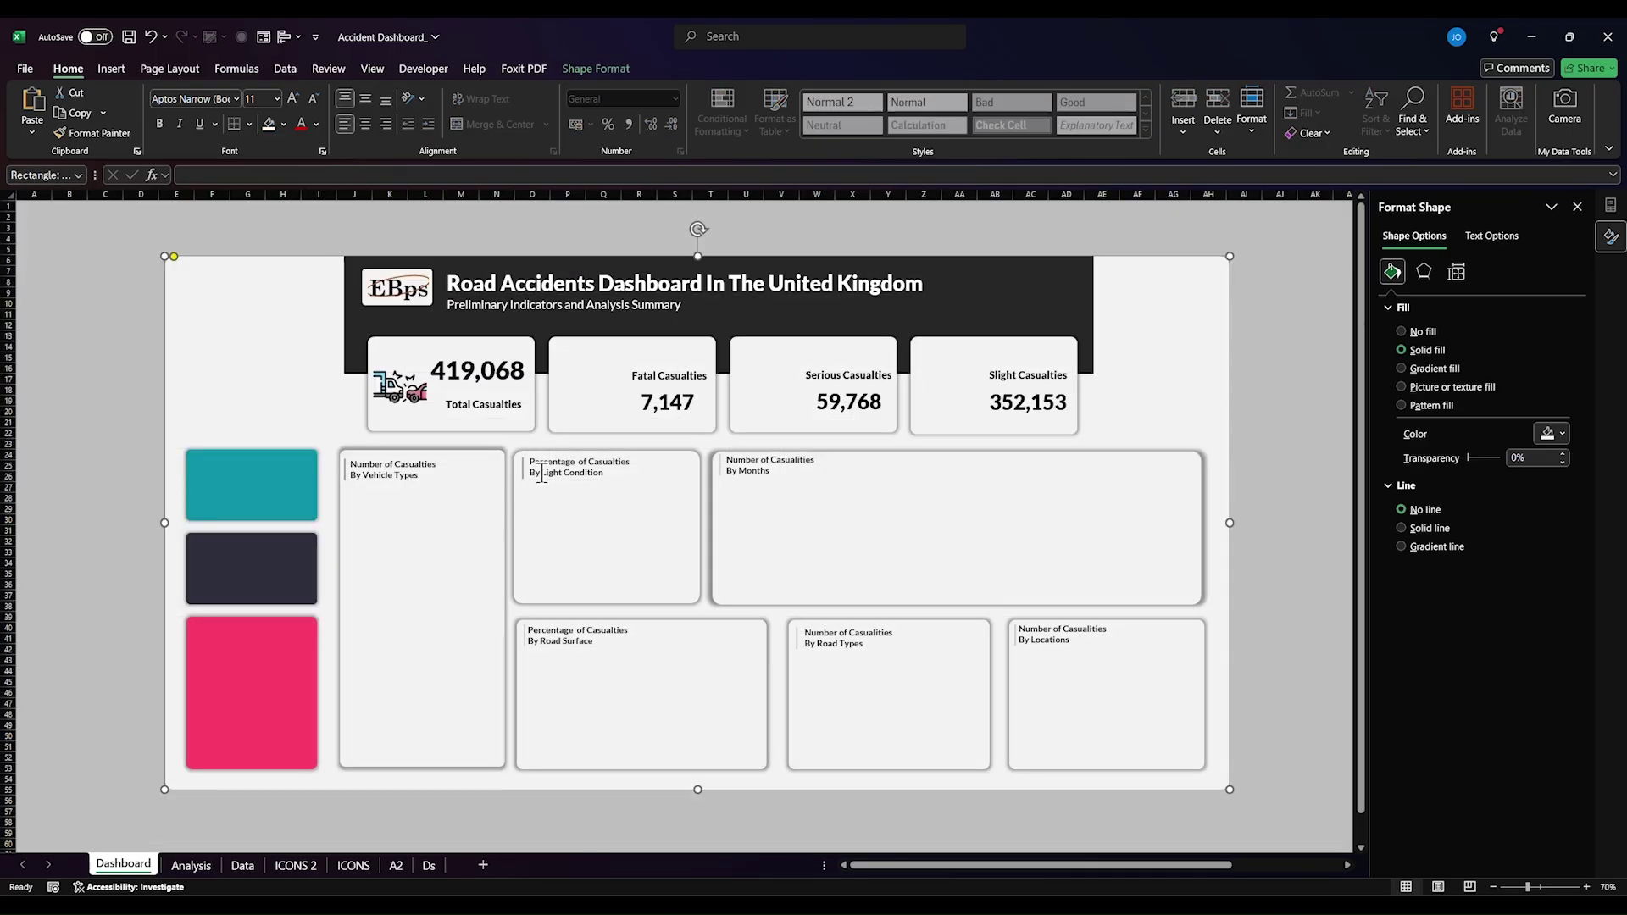